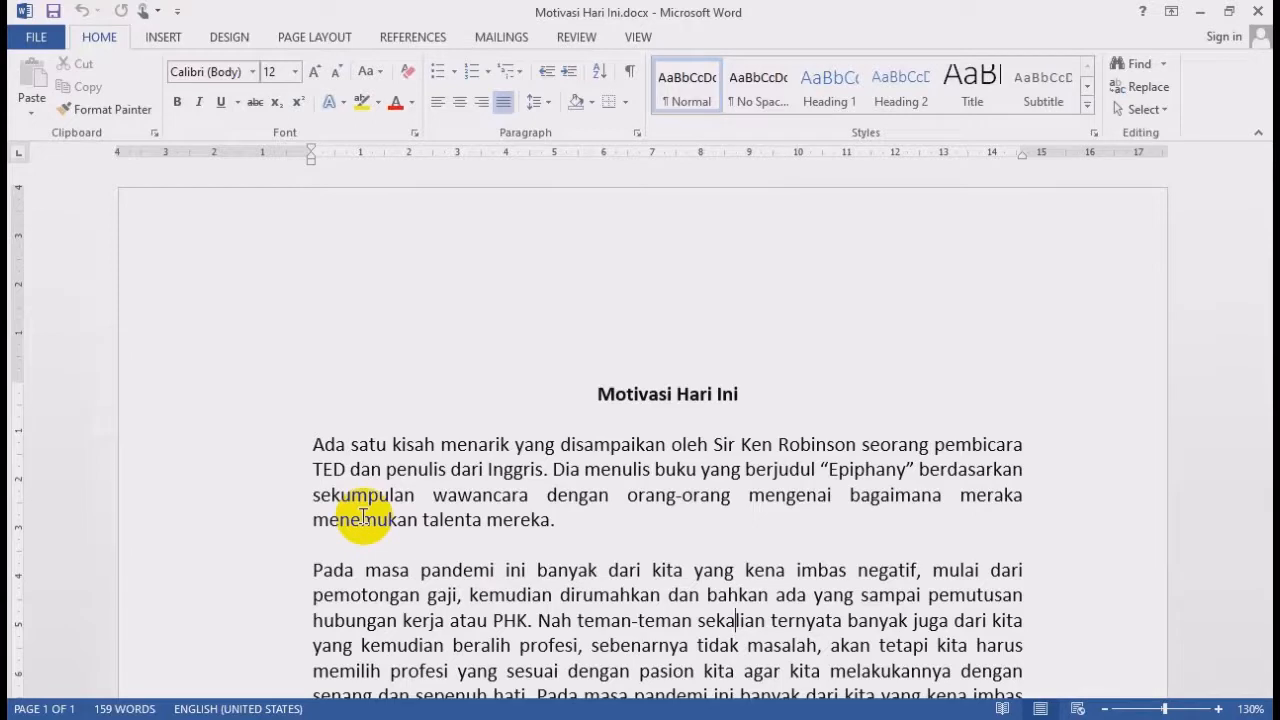
Select the title line "Motivasi Hari Ini" and open the Borders and Shading settings for it
{"action": "left_click", "coordinate": [707, 472]}
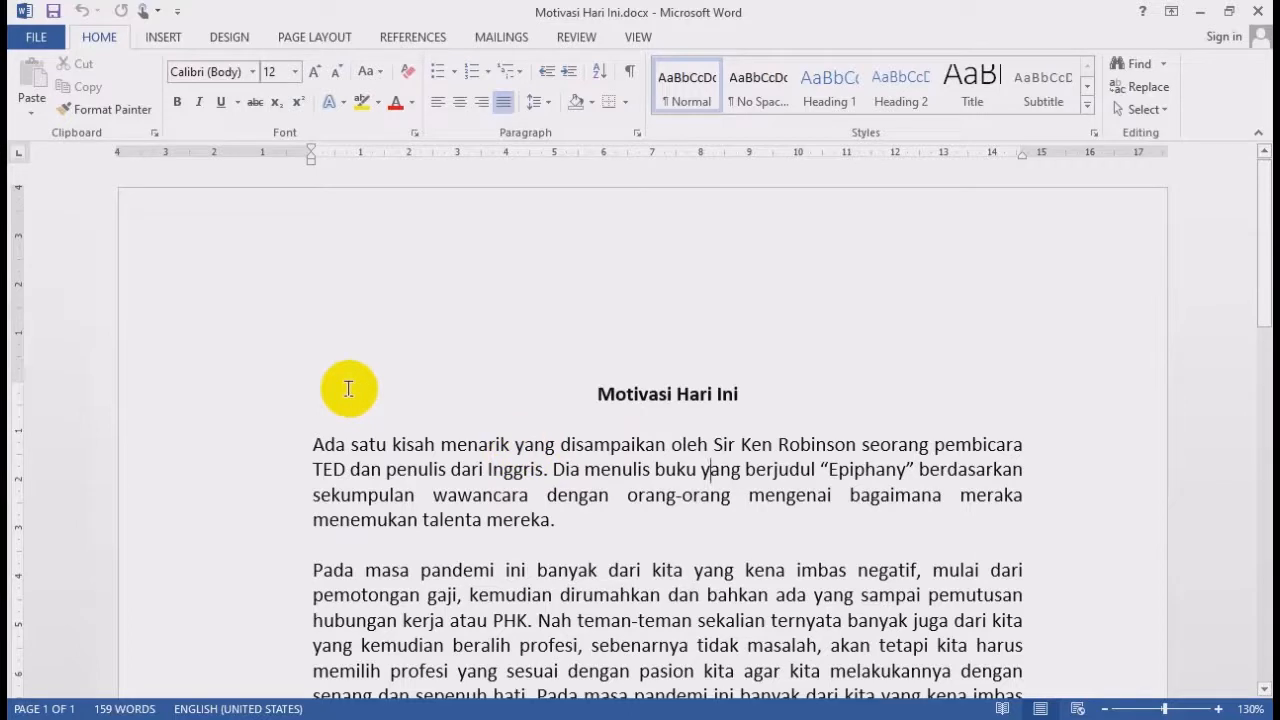
{"action": "left_click", "coordinate": [648, 394]}
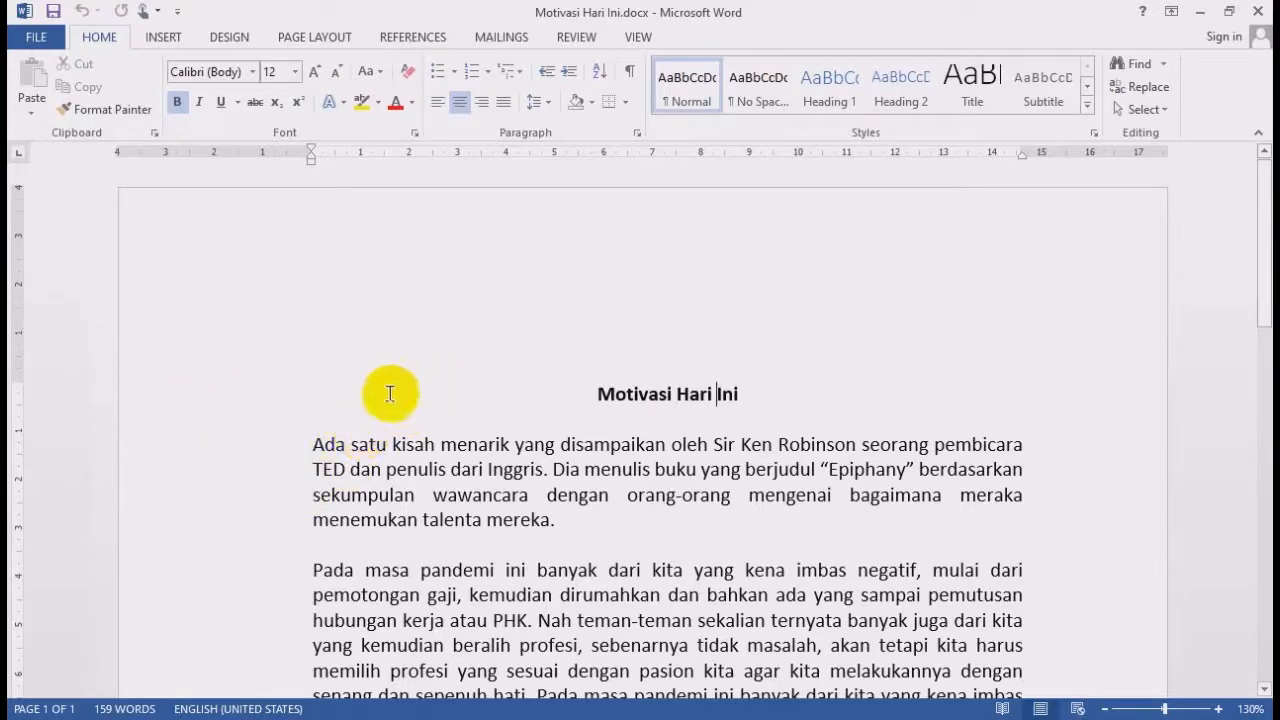
{"action": "left_click", "coordinate": [218, 400]}
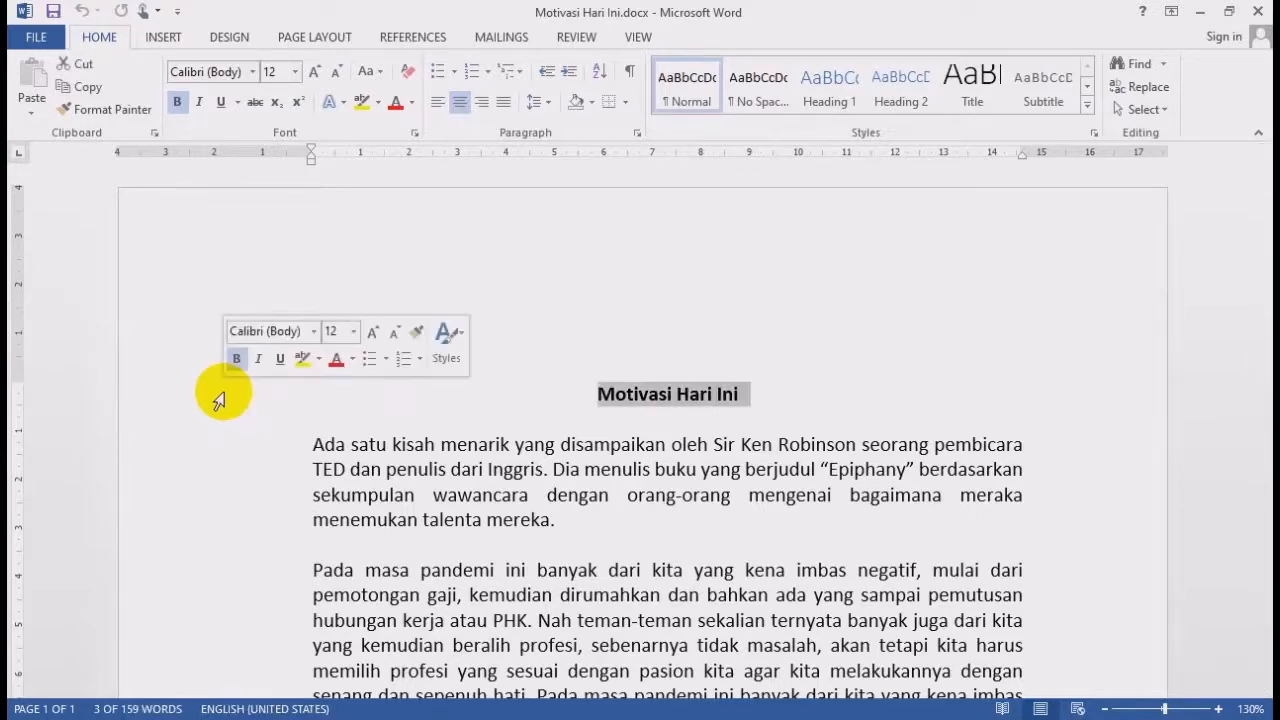
{"action": "left_click", "coordinate": [381, 517]}
{"action": "left_click", "coordinate": [209, 398]}
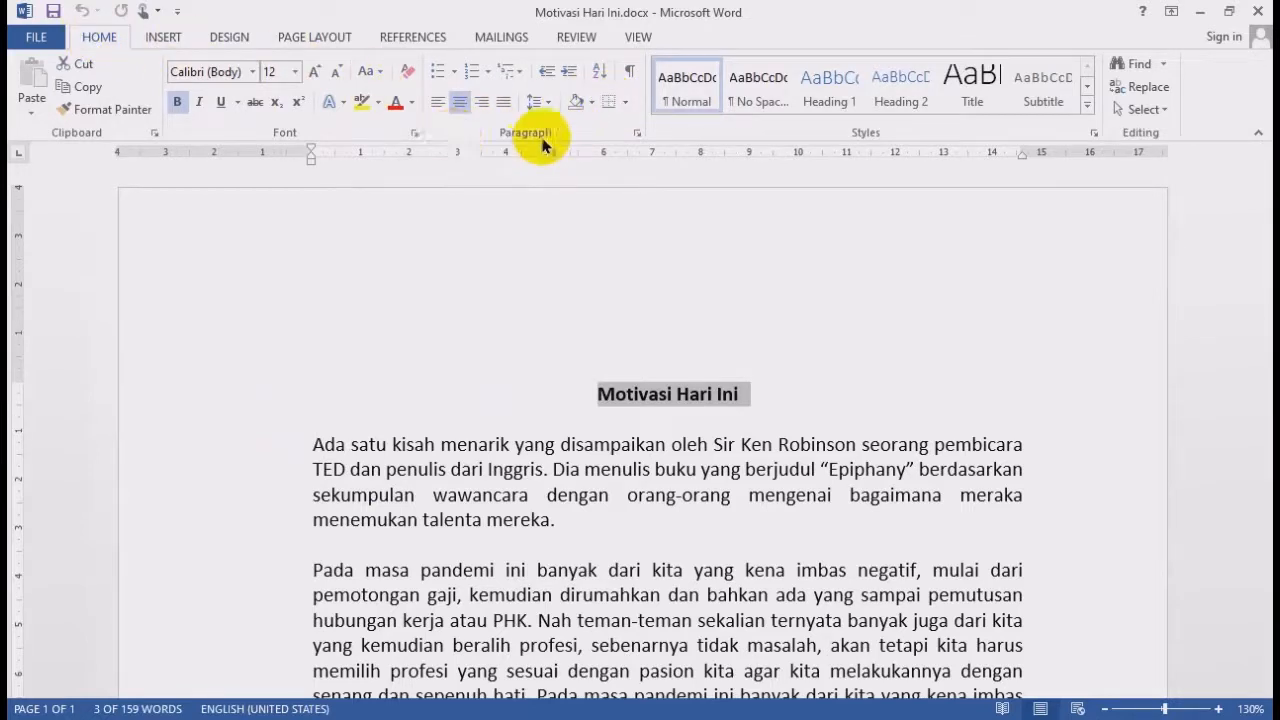
{"action": "left_click", "coordinate": [627, 104]}
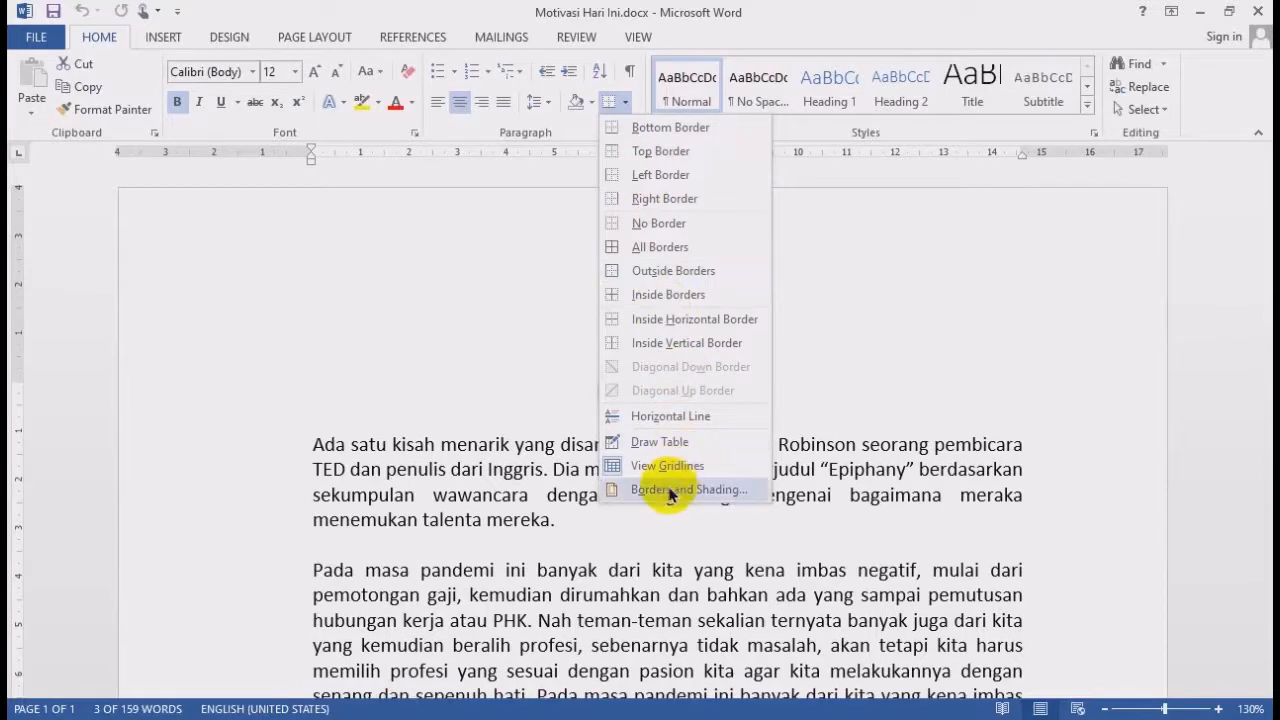
{"action": "left_click", "coordinate": [729, 489]}
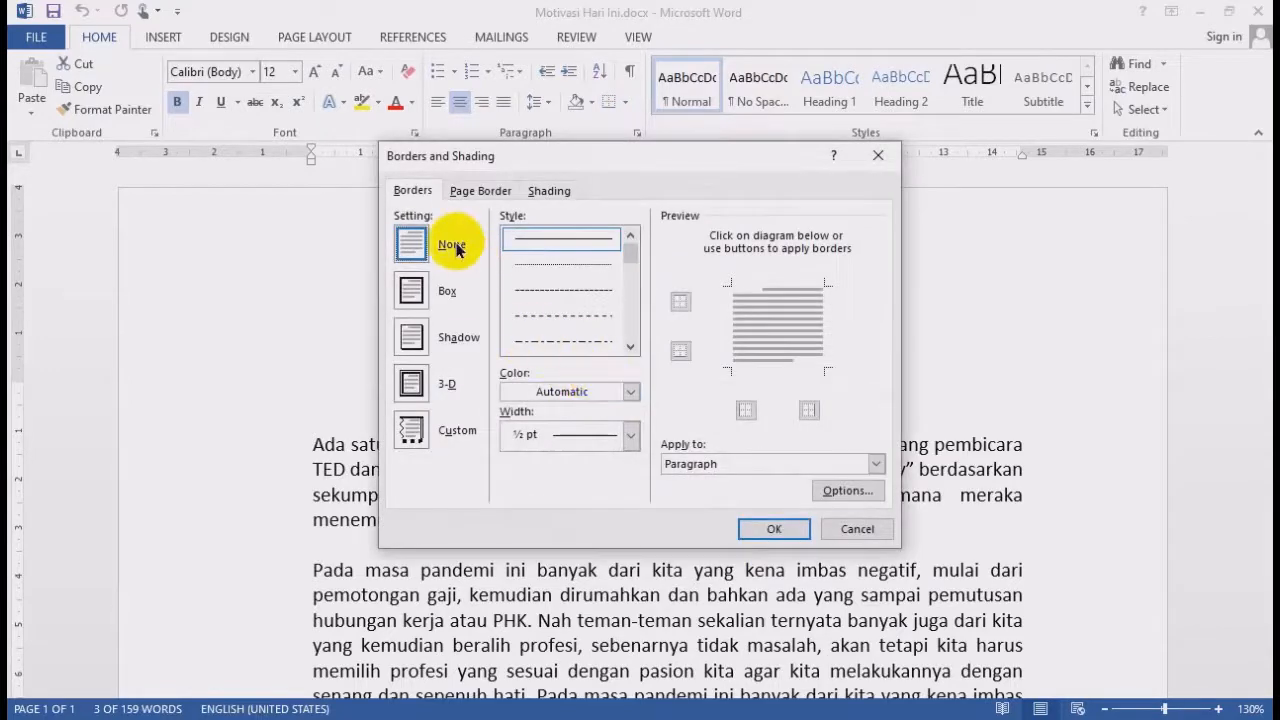
Set the title's paragraph border to Box, after looking at the page border and shading options and previewing Shadow and 3-D
{"action": "left_click", "coordinate": [478, 190]}
{"action": "left_click", "coordinate": [549, 190]}
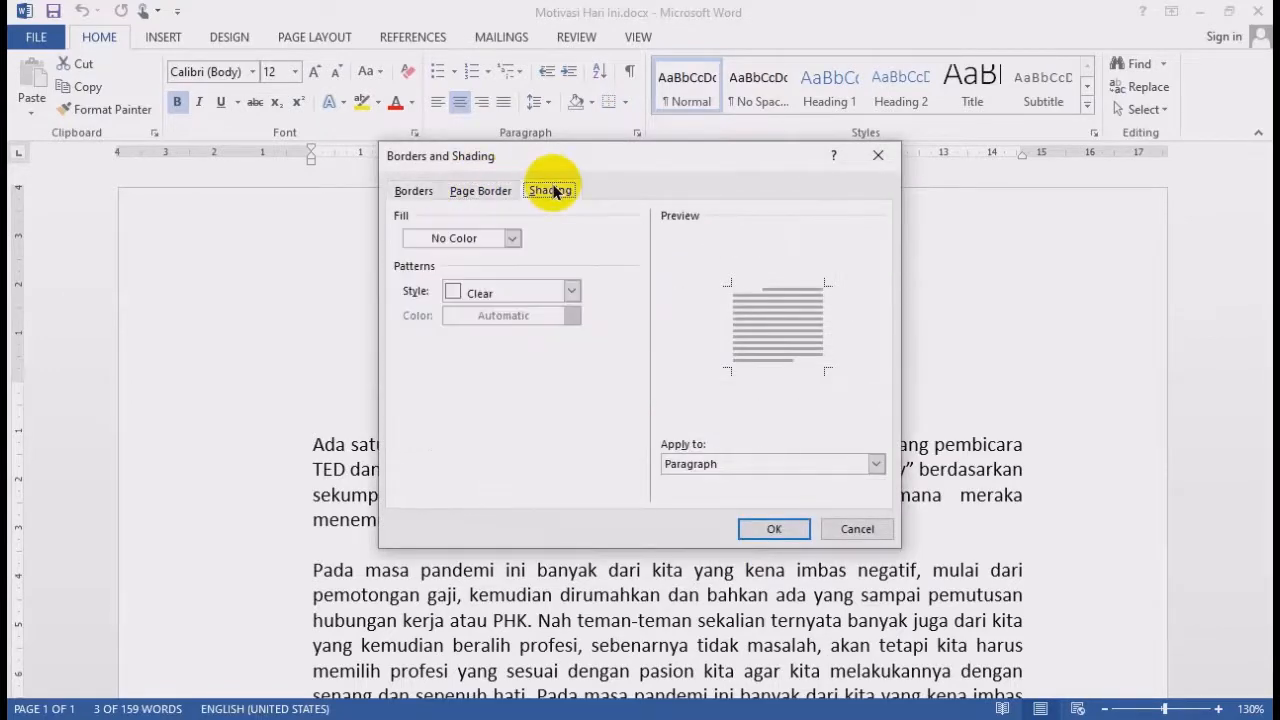
{"action": "left_click", "coordinate": [483, 190]}
{"action": "left_click", "coordinate": [413, 190]}
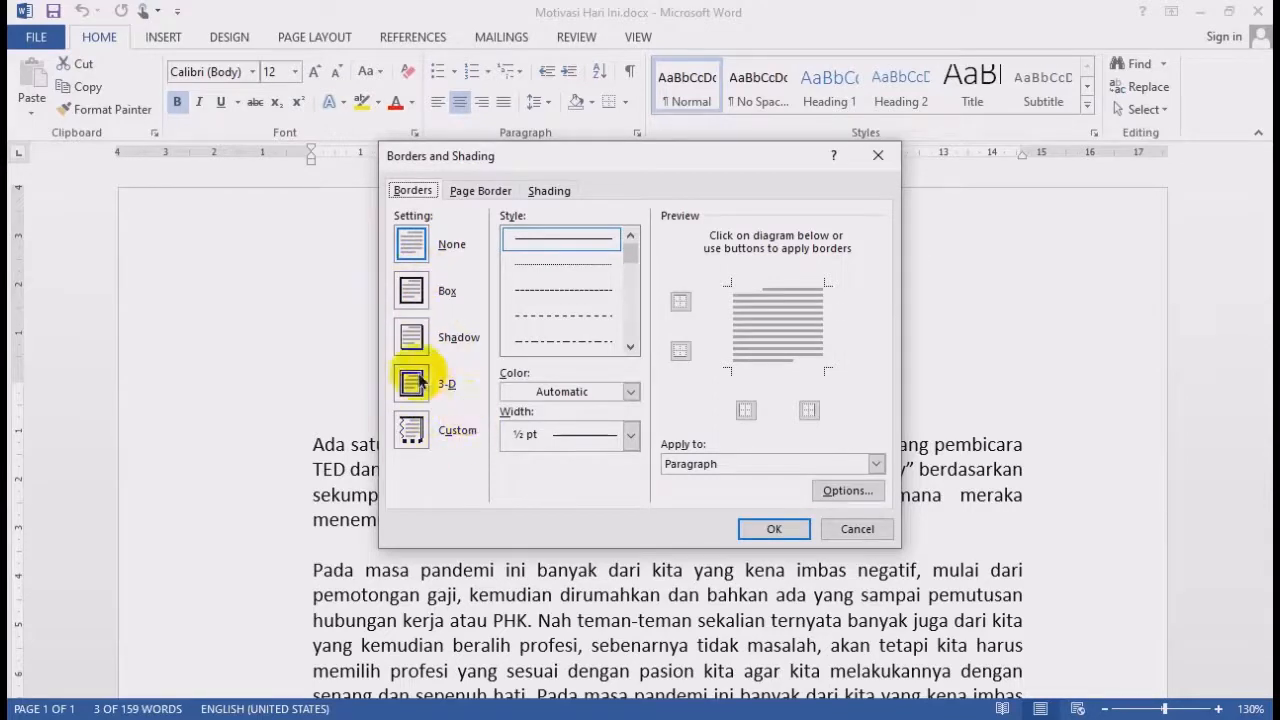
{"action": "mouse_move", "coordinate": [537, 157]}
{"action": "left_mouse_down"}
{"action": "mouse_move", "coordinate": [718, 101]}
{"action": "mouse_move", "coordinate": [684, 107]}
{"action": "left_mouse_up"}
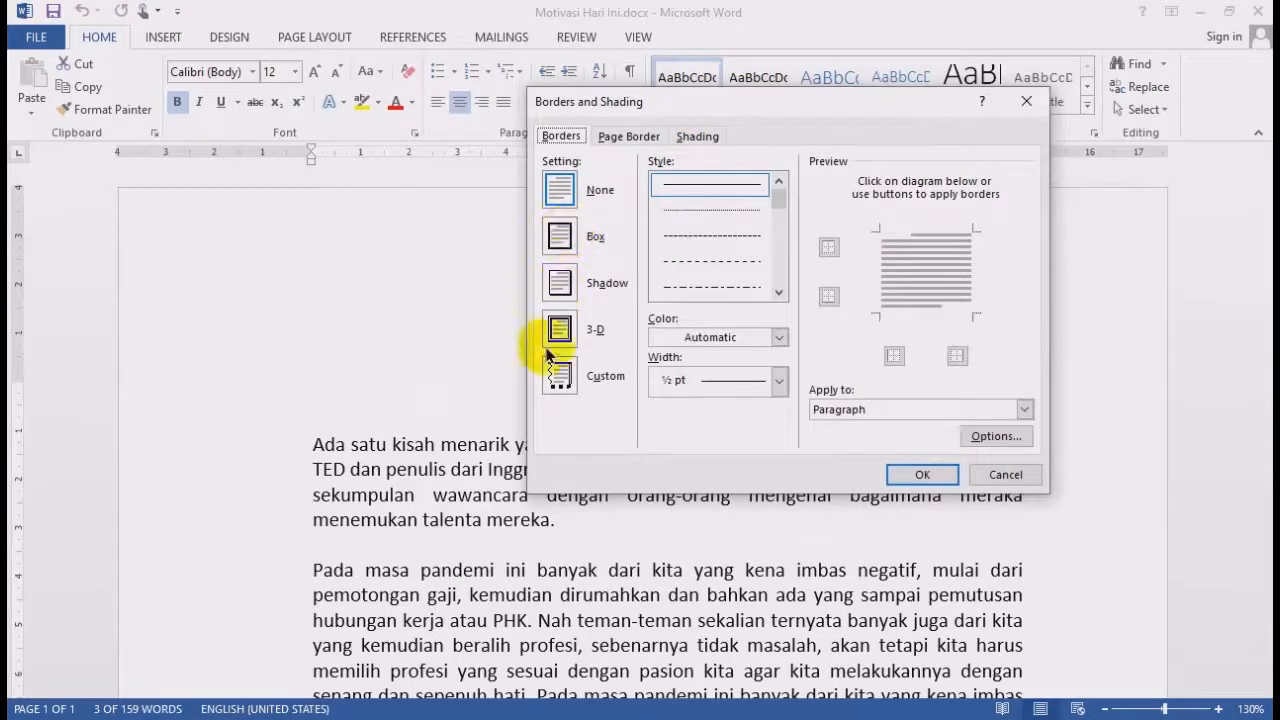
{"action": "left_click", "coordinate": [559, 237]}
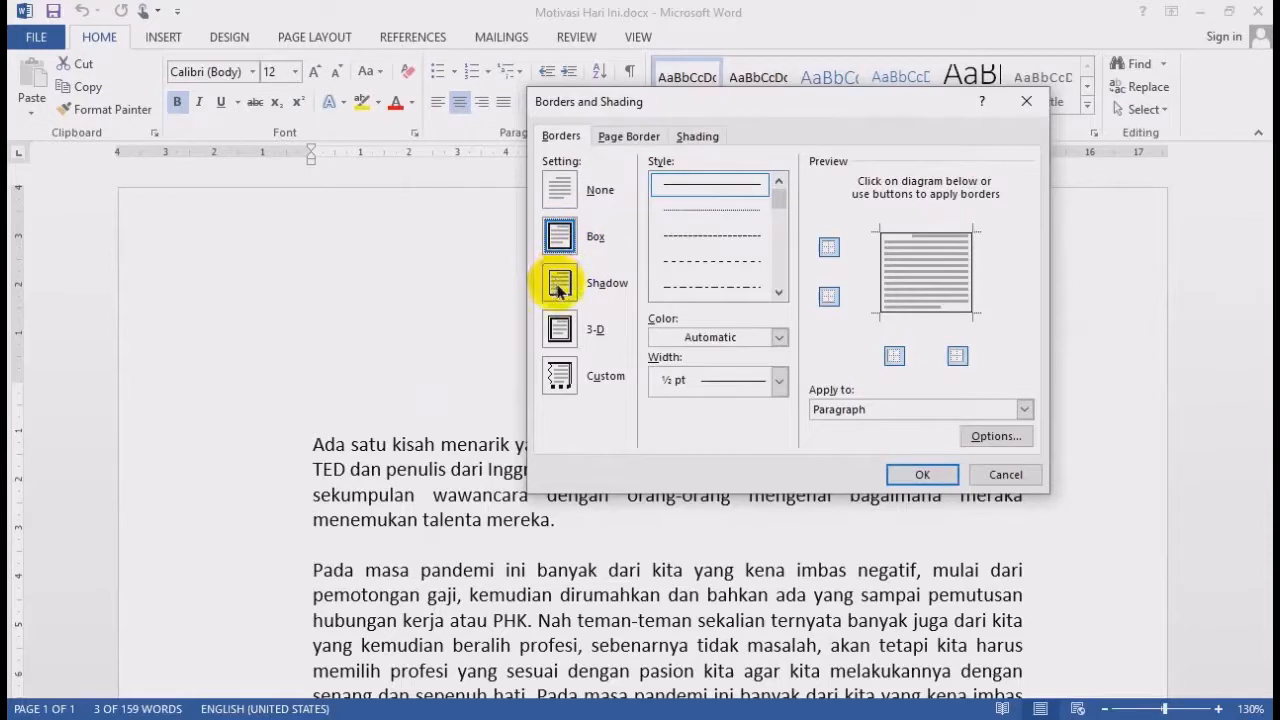
{"action": "left_click", "coordinate": [563, 286]}
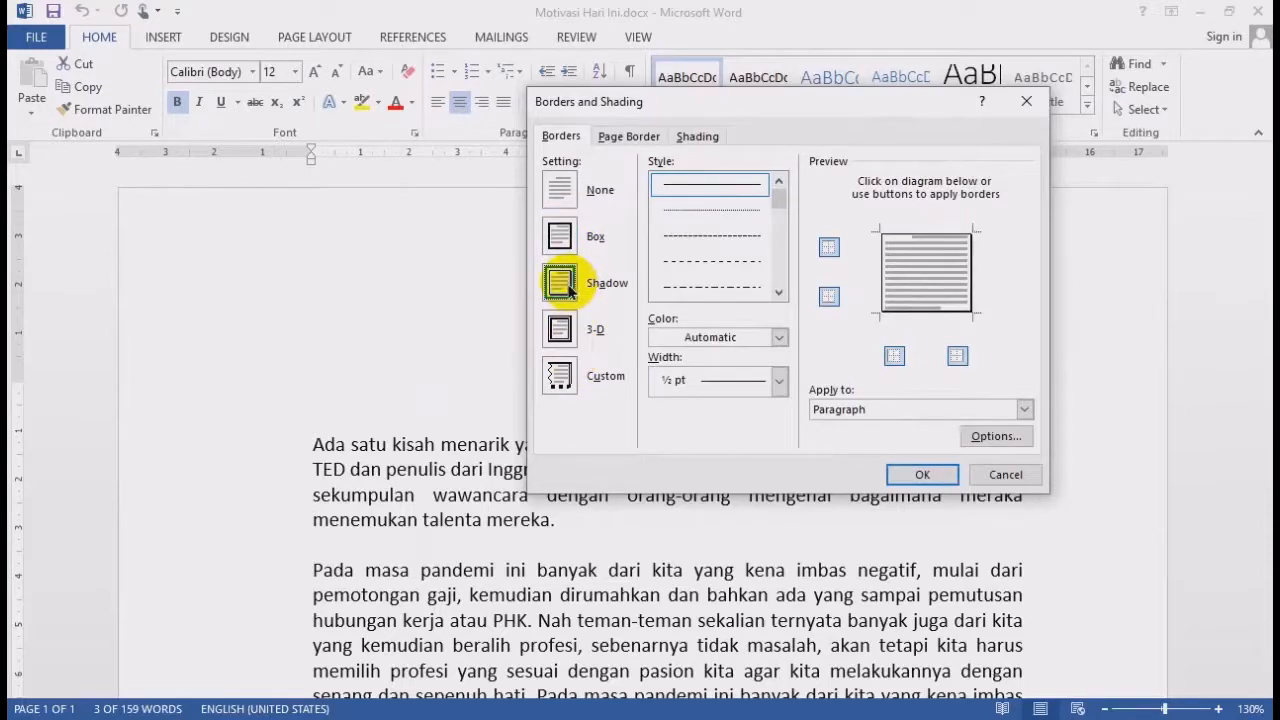
{"action": "left_click", "coordinate": [562, 331]}
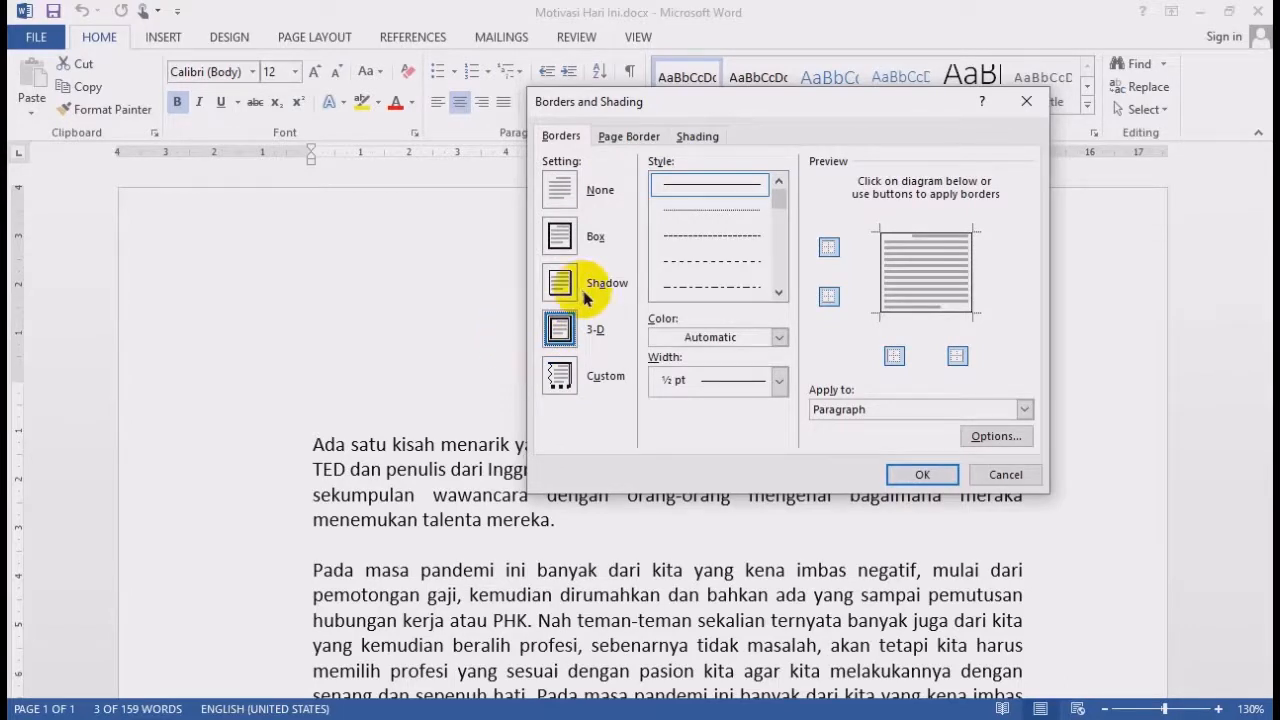
{"action": "left_click", "coordinate": [565, 240]}
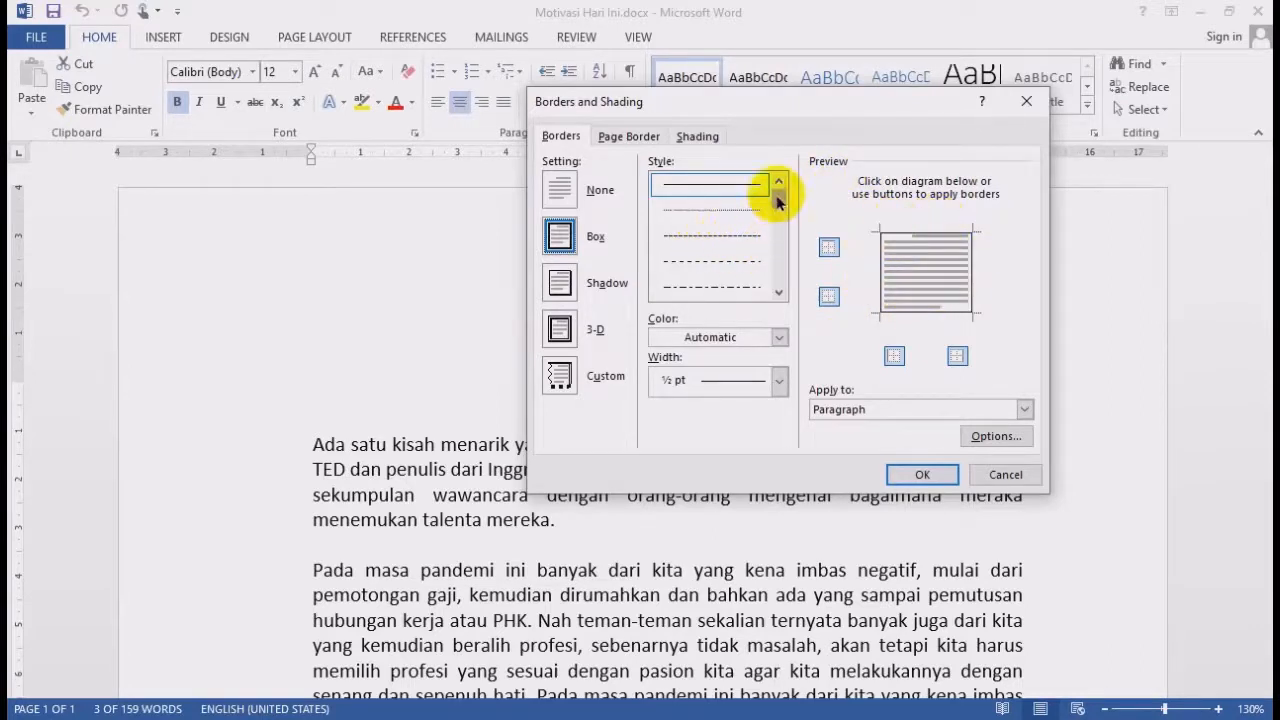
Set the line style of the title's box border to the dash-dot-dot pattern
{"action": "left_click", "coordinate": [778, 290]}
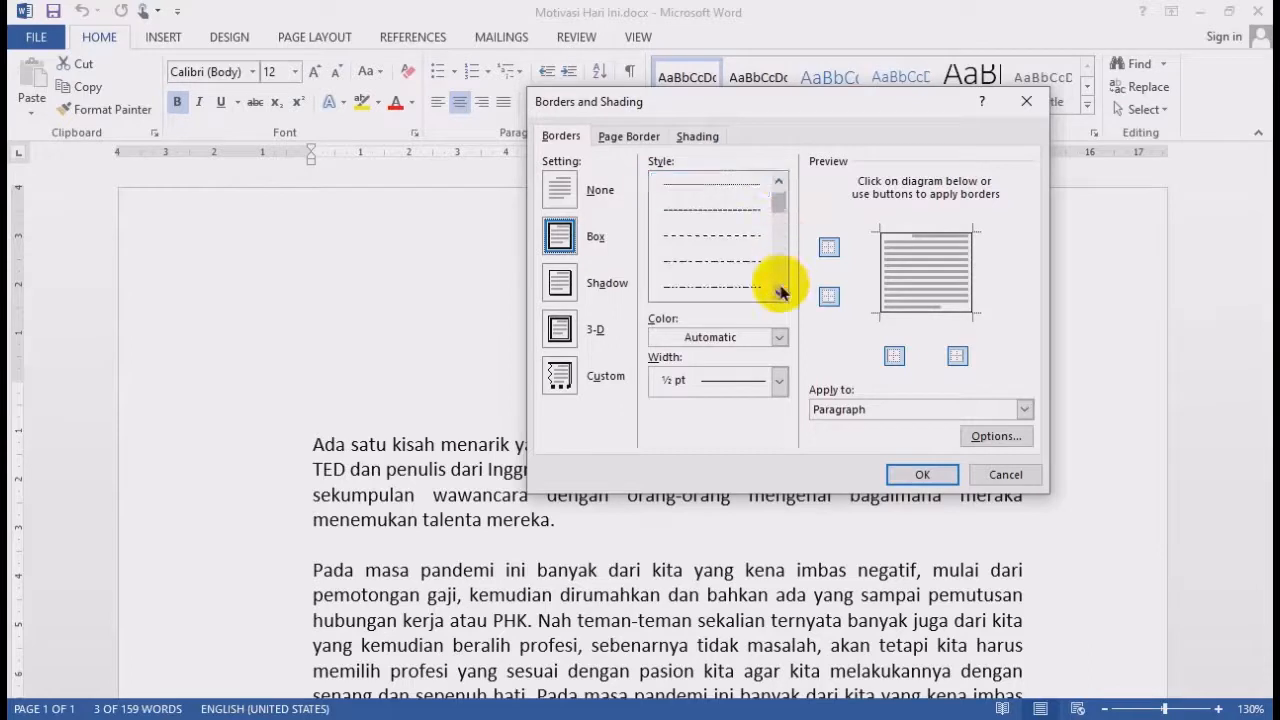
{"action": "scroll", "coordinate": [700, 260], "scroll_direction": "up", "scroll_amount": 1}
{"action": "left_click", "coordinate": [705, 287]}
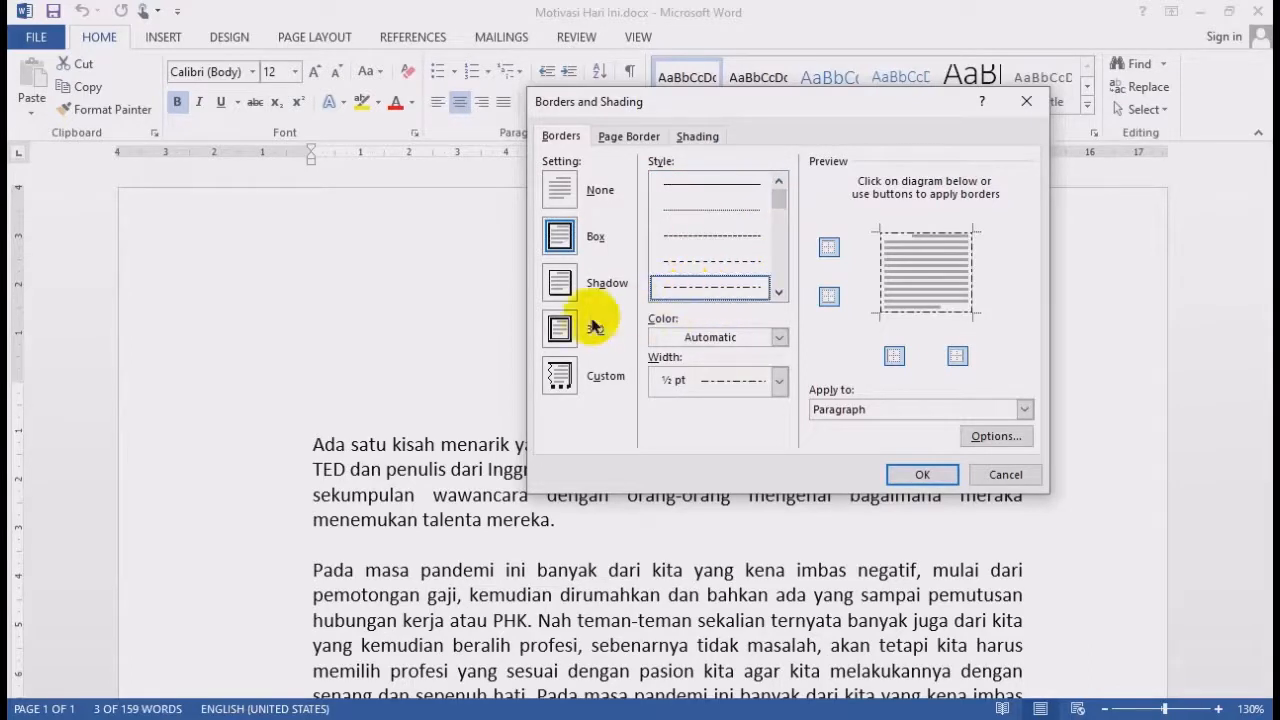
{"action": "left_click", "coordinate": [778, 290]}
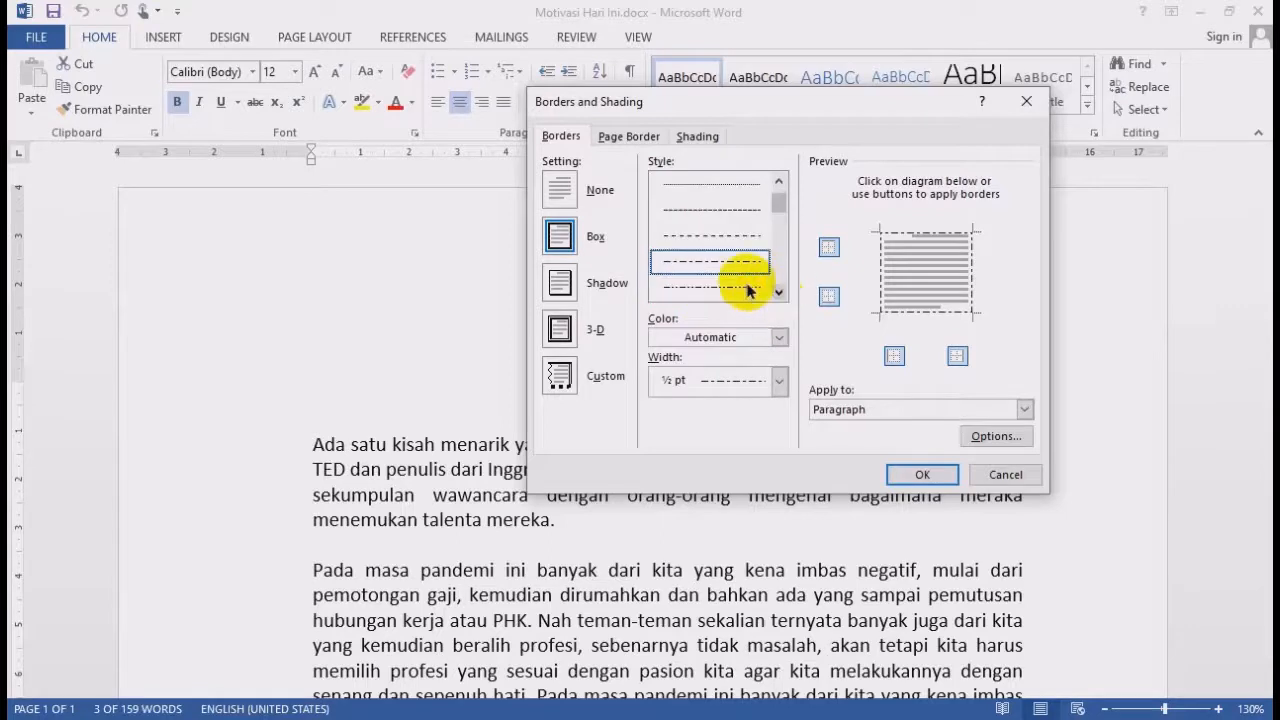
{"action": "left_click", "coordinate": [740, 287]}
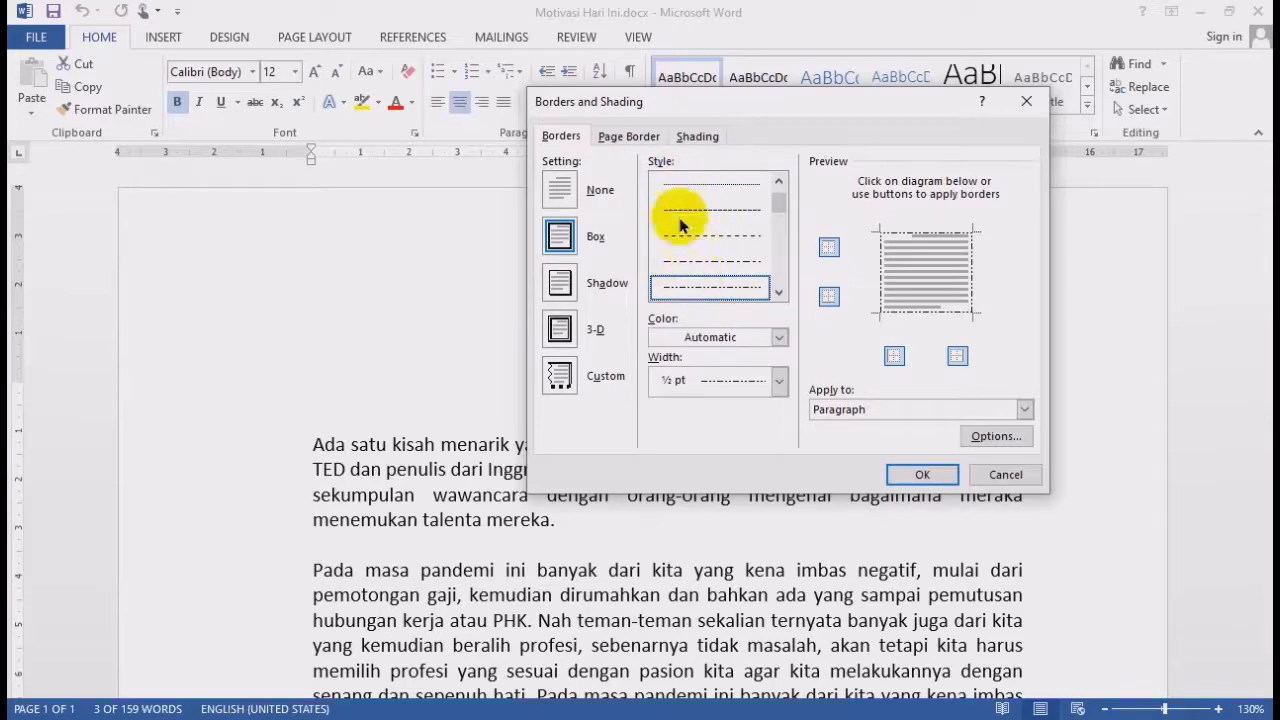
Set the title border's colour to standard dark red and its width to 1 ½ pt, and apply it
{"action": "left_click", "coordinate": [777, 340]}
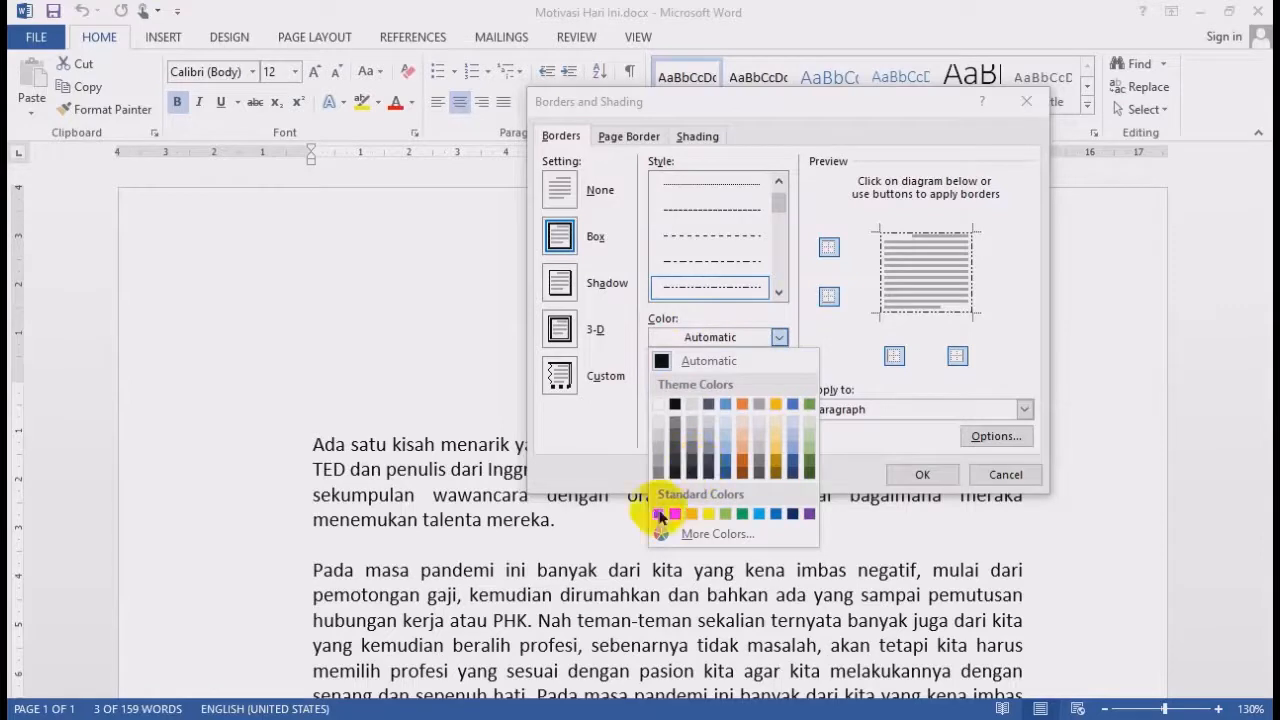
{"action": "left_click", "coordinate": [662, 514]}
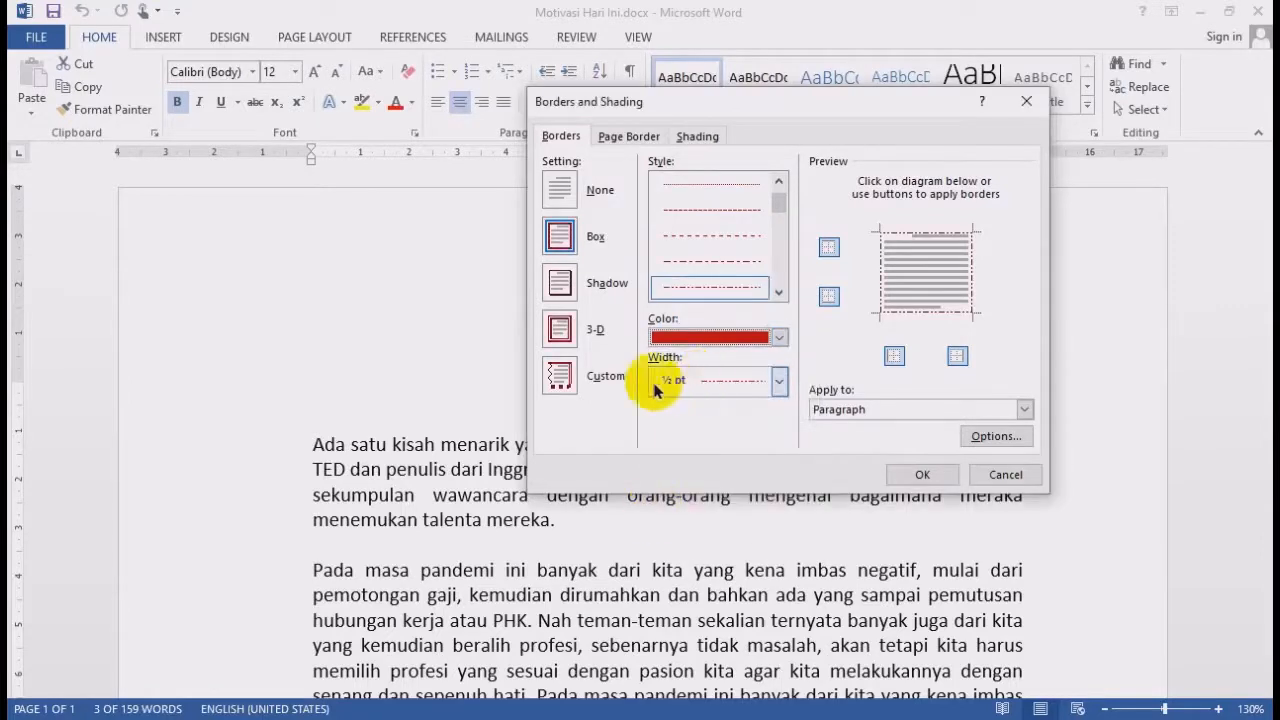
{"action": "left_click", "coordinate": [778, 380]}
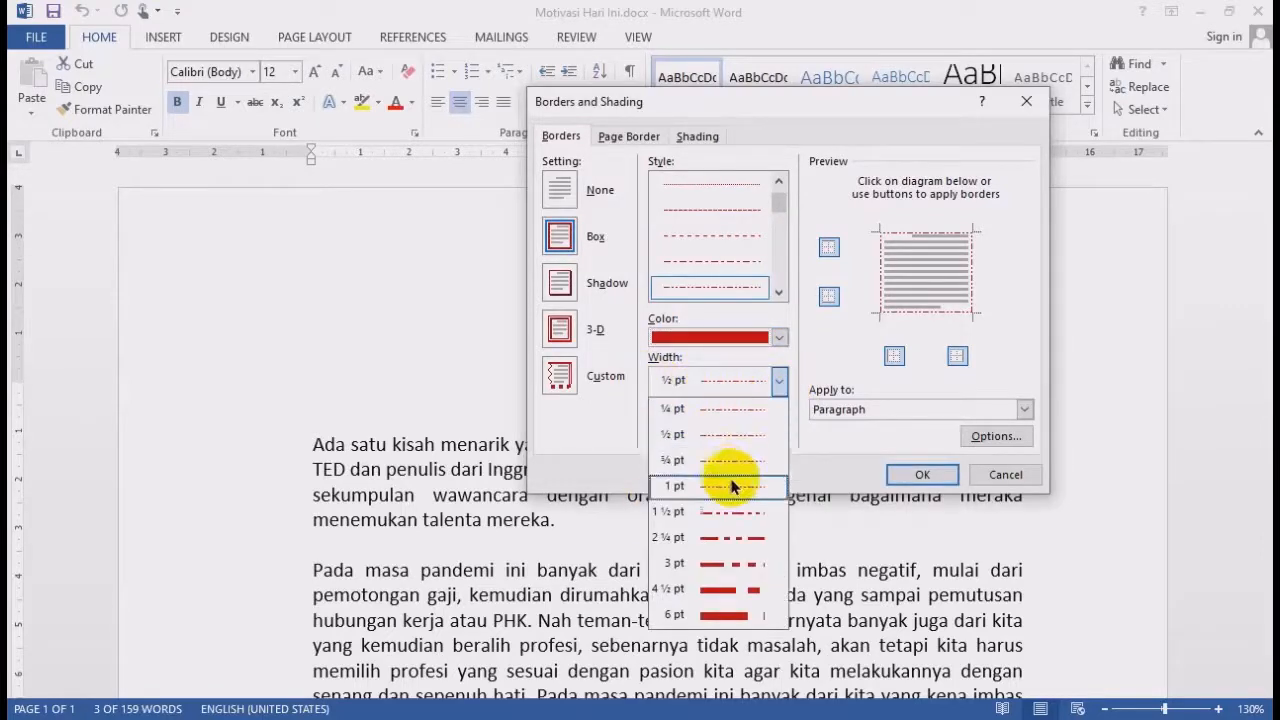
{"action": "left_click", "coordinate": [718, 511]}
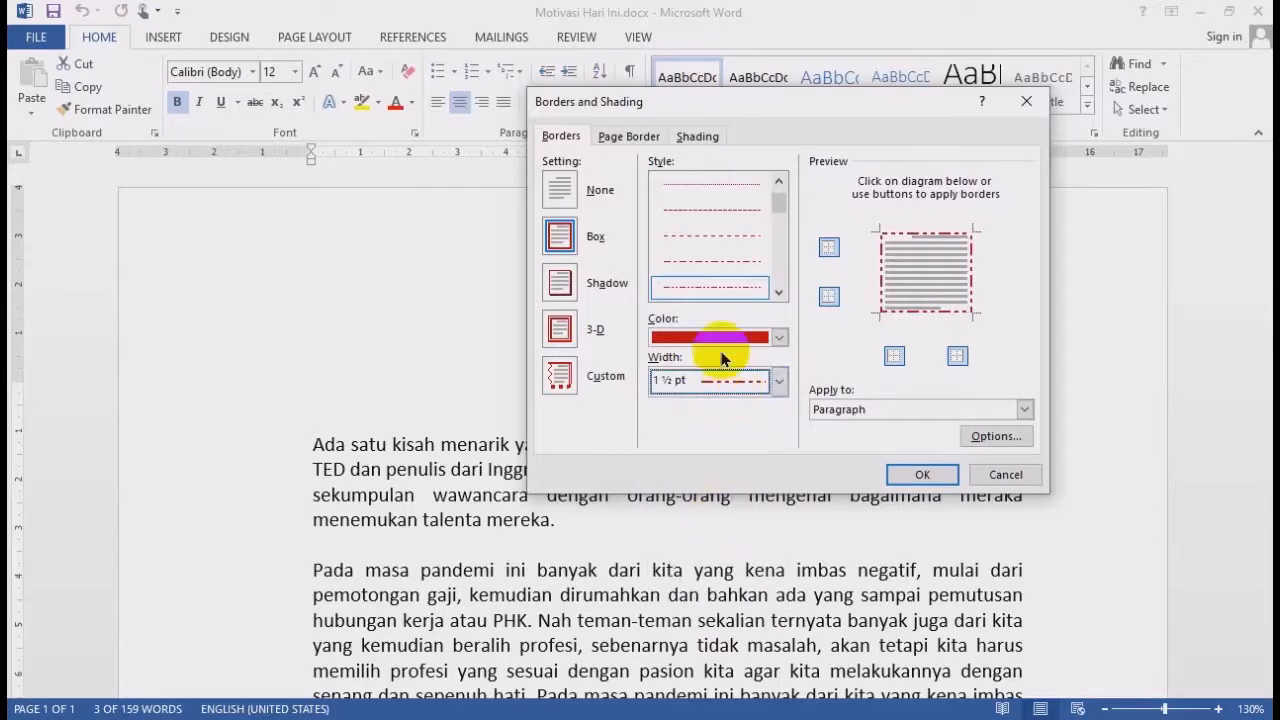
{"action": "left_click", "coordinate": [910, 474]}
{"action": "left_click", "coordinate": [768, 520]}
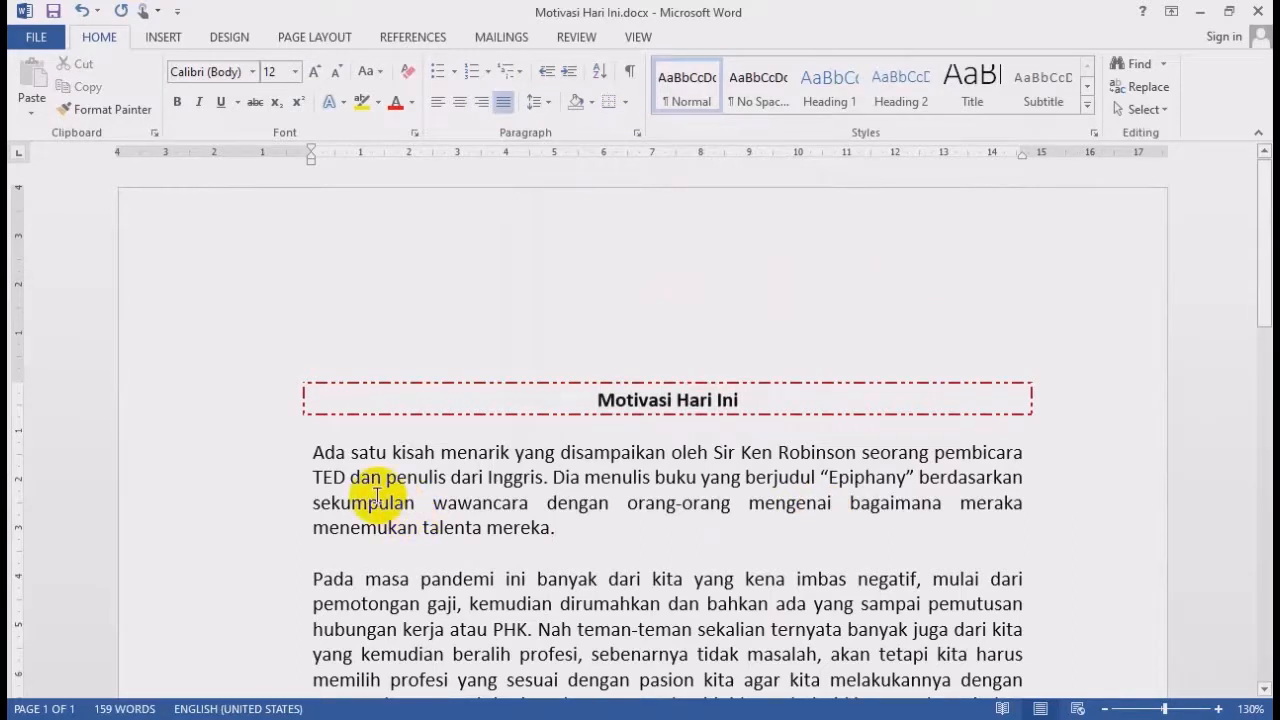
Select the whole first body paragraph, starting "Ada satu kisah menarik", and open the Borders and Shading settings for it
{"action": "left_click", "coordinate": [443, 486]}
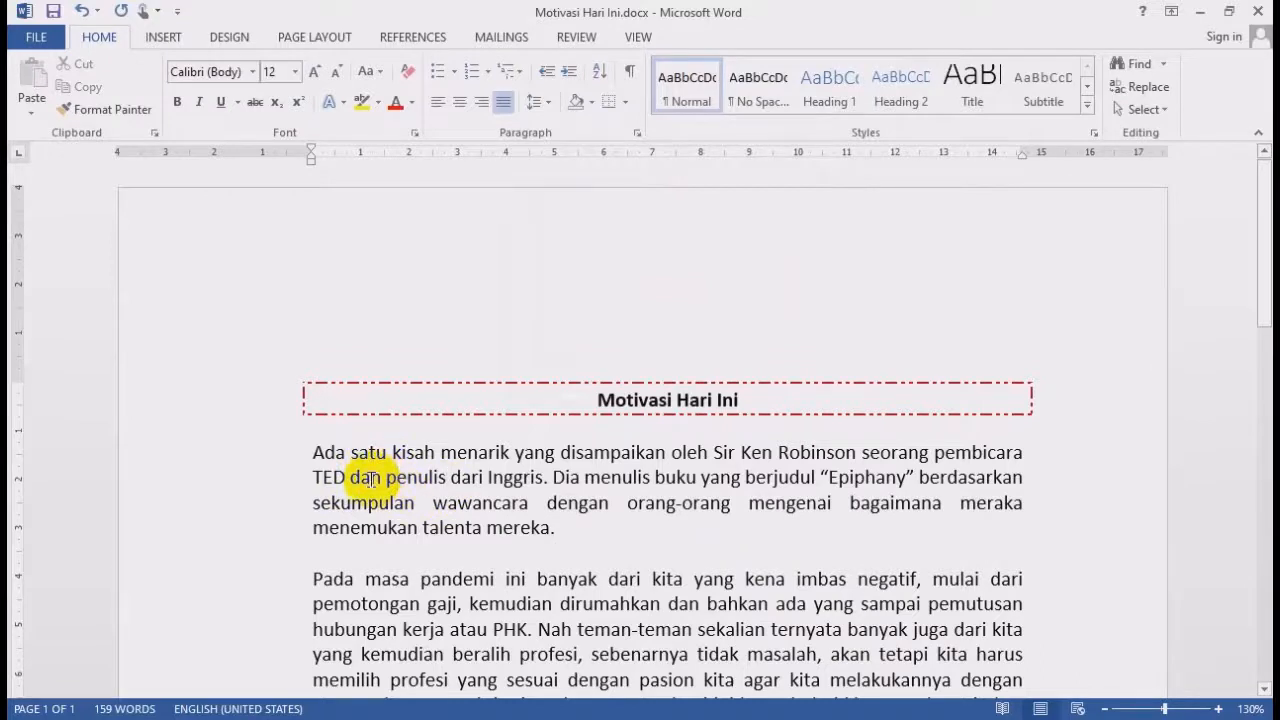
{"action": "double_click", "coordinate": [185, 487]}
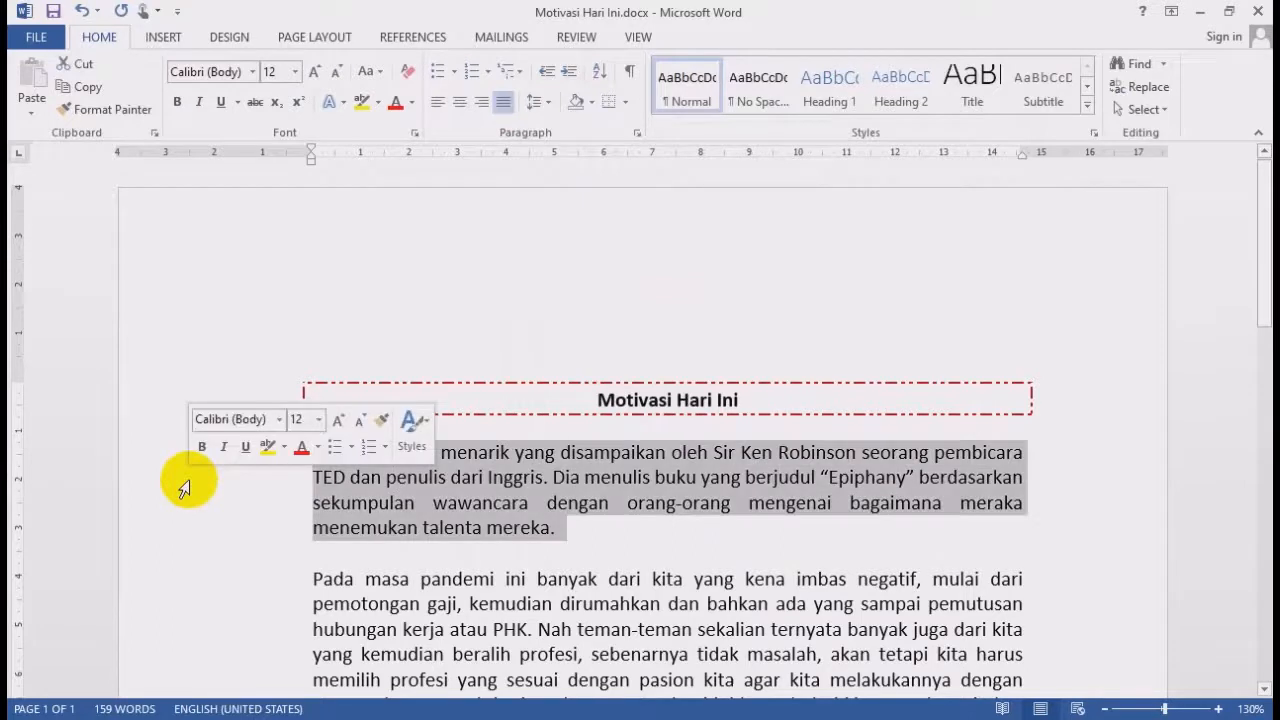
{"action": "left_click", "coordinate": [391, 566]}
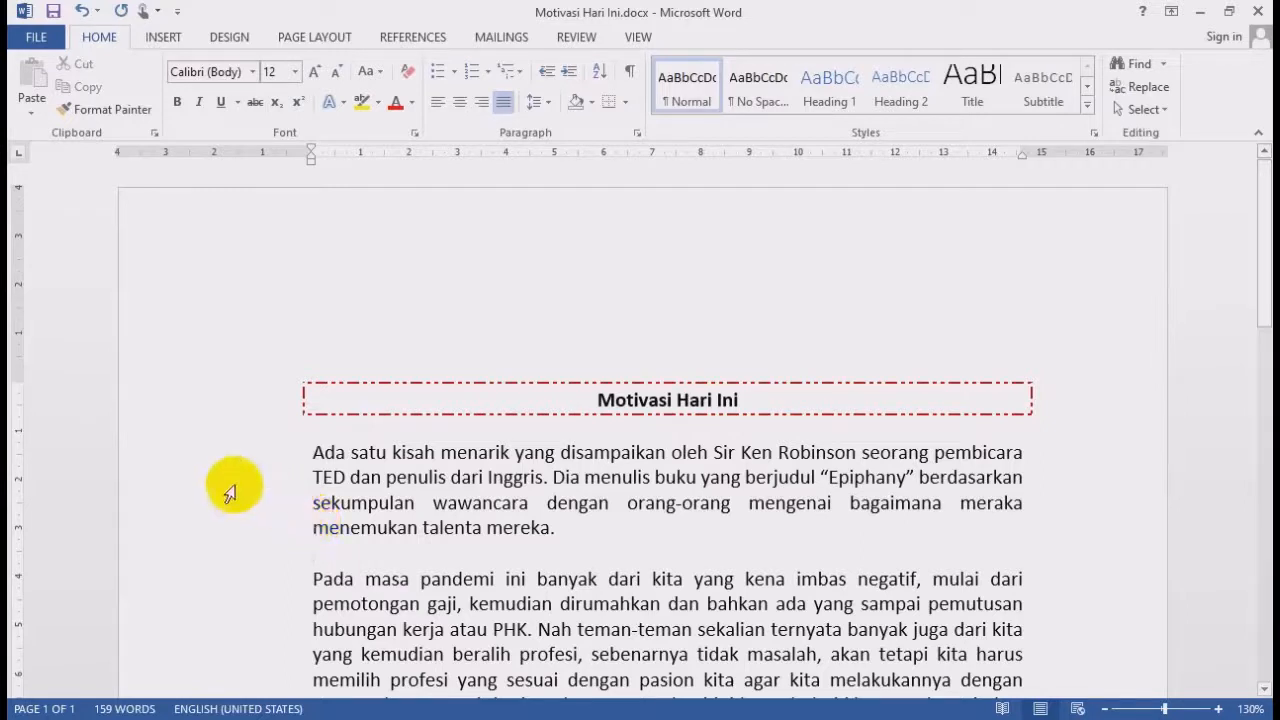
{"action": "double_click", "coordinate": [174, 490]}
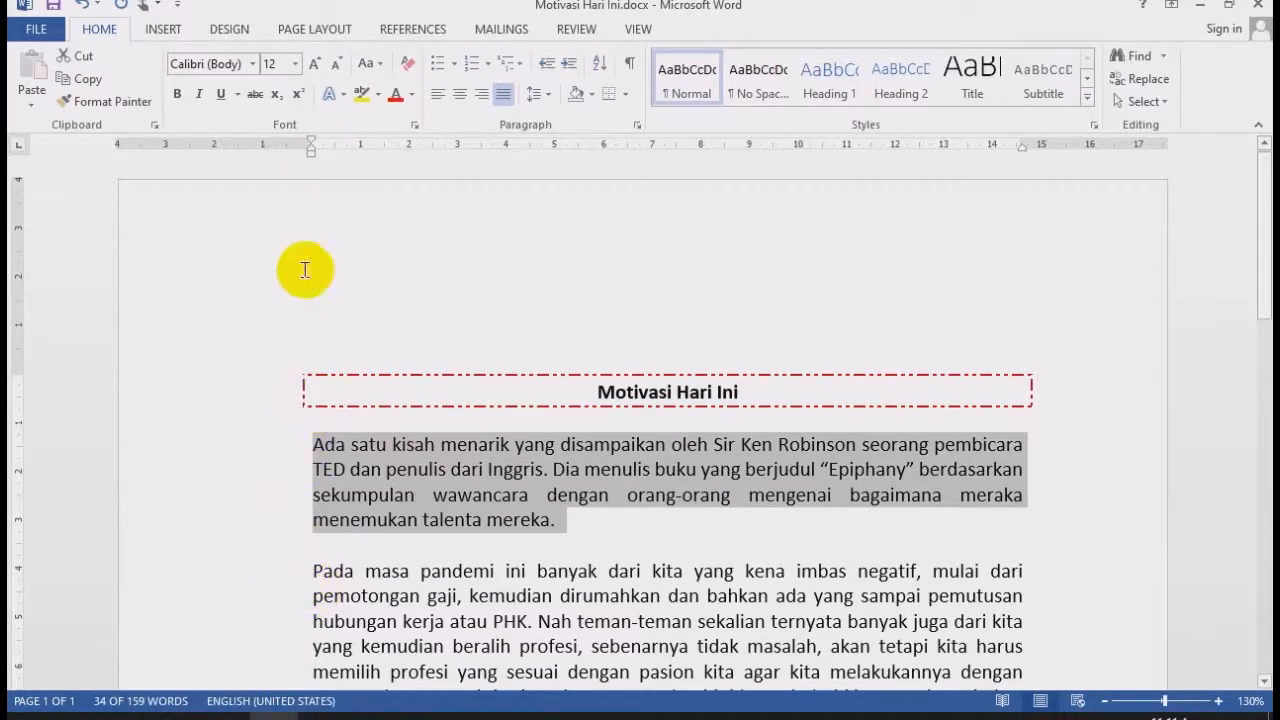
{"action": "left_click", "coordinate": [626, 104]}
{"action": "left_click", "coordinate": [689, 489]}
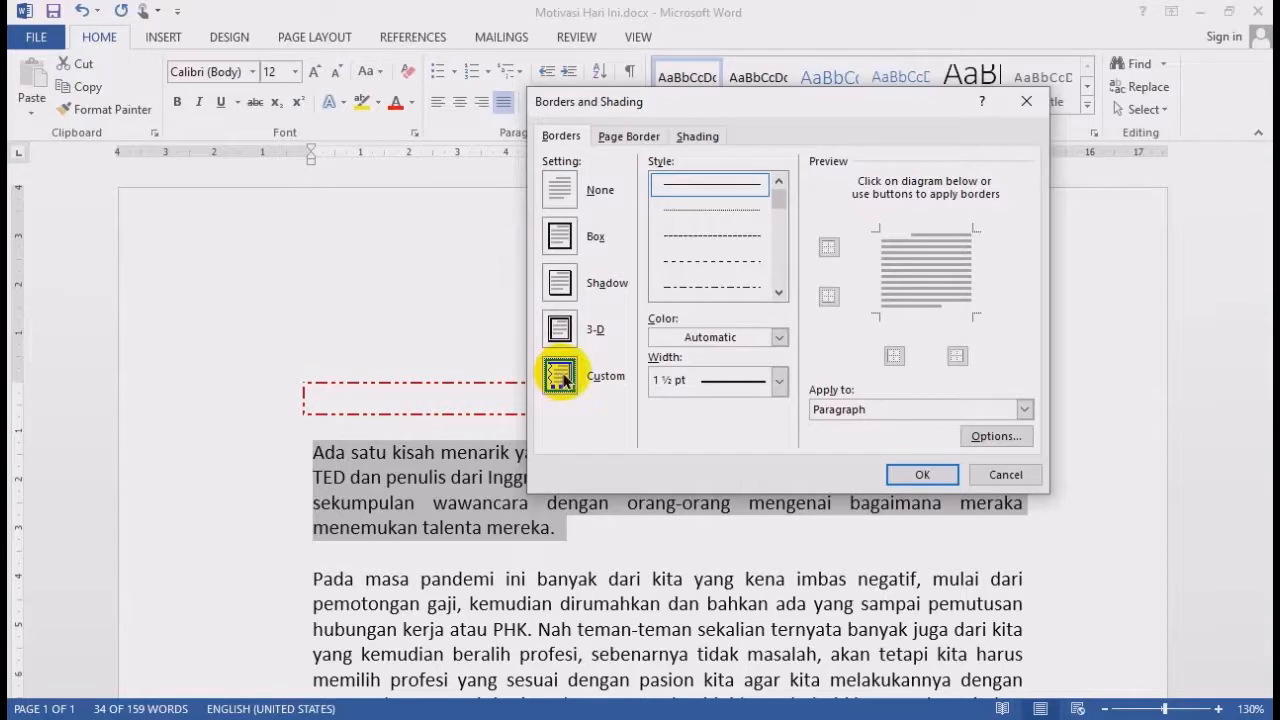
Give the first paragraph a Custom border with a solid dark blue 1 ½ pt line along its top edge
{"action": "left_click", "coordinate": [562, 377]}
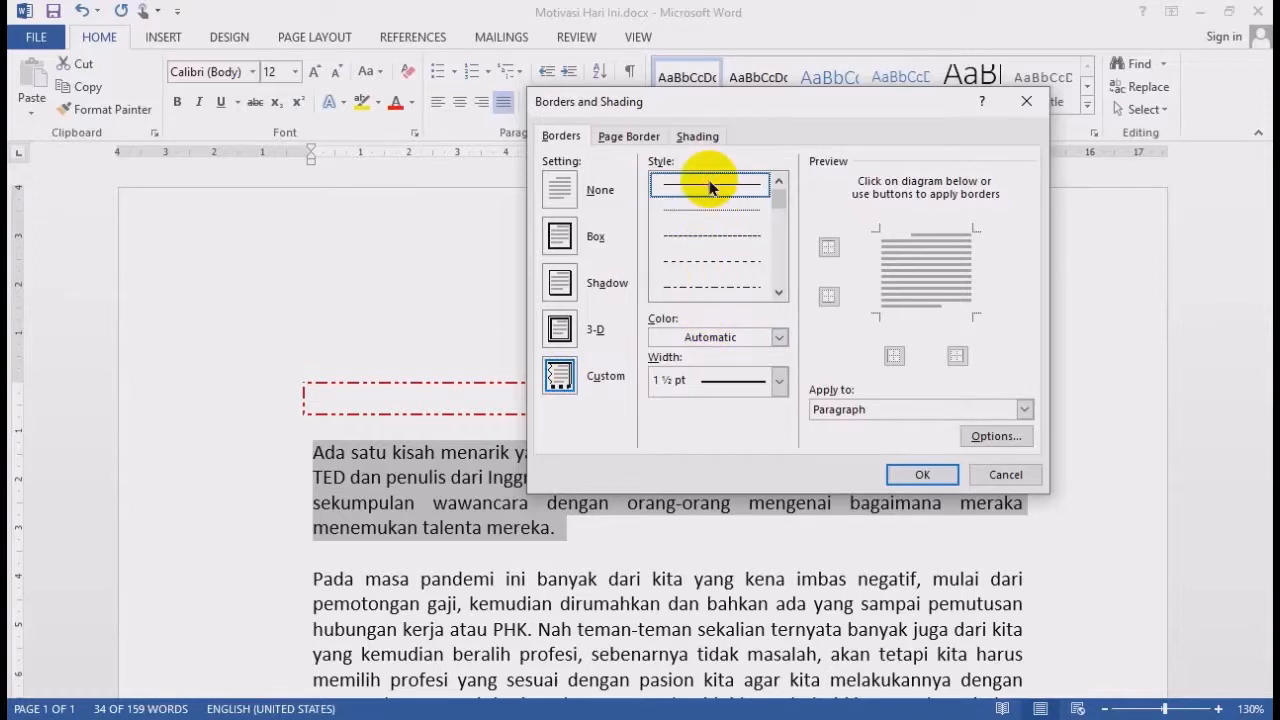
{"action": "left_click", "coordinate": [778, 337]}
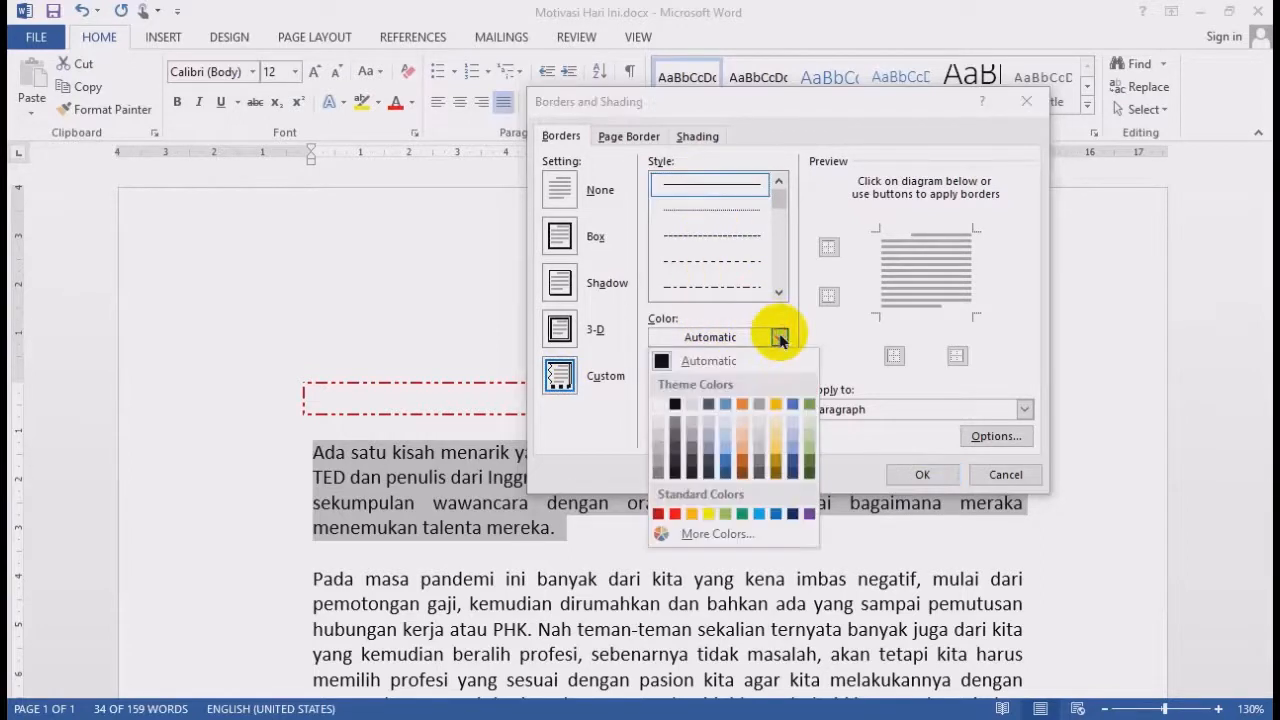
{"action": "left_click", "coordinate": [791, 514]}
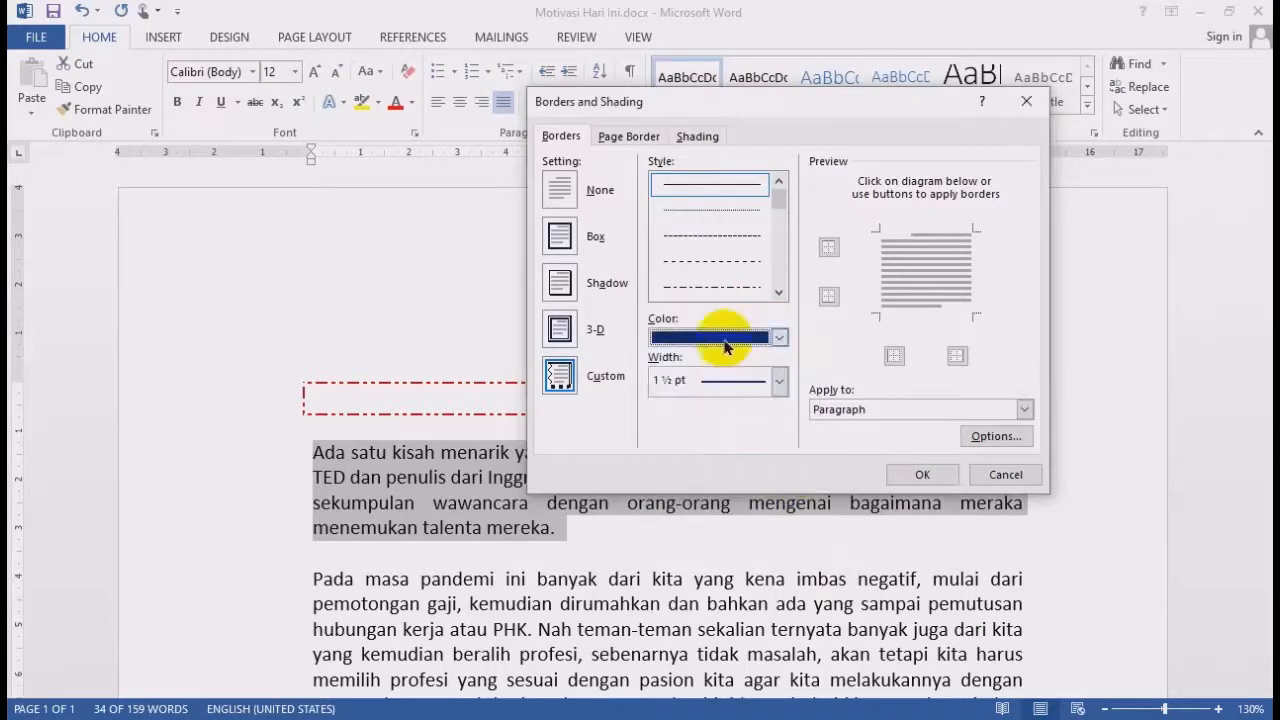
{"action": "left_click", "coordinate": [779, 381]}
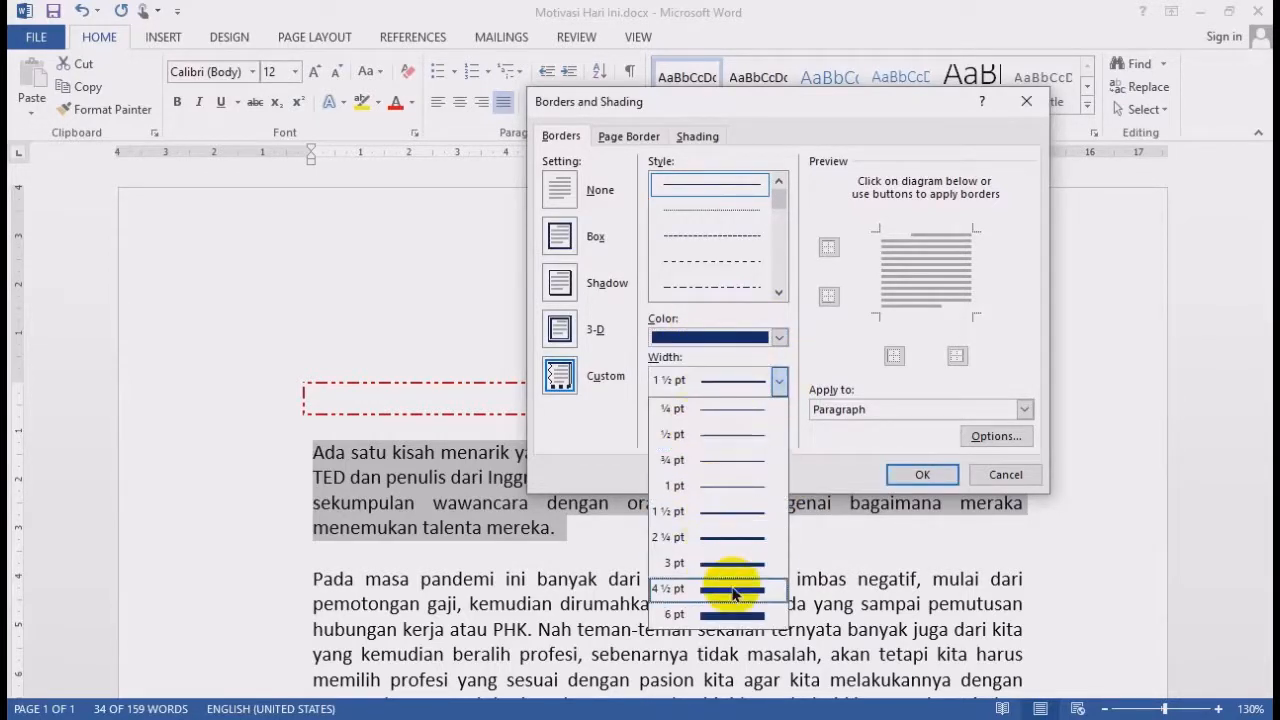
{"action": "left_click", "coordinate": [727, 513]}
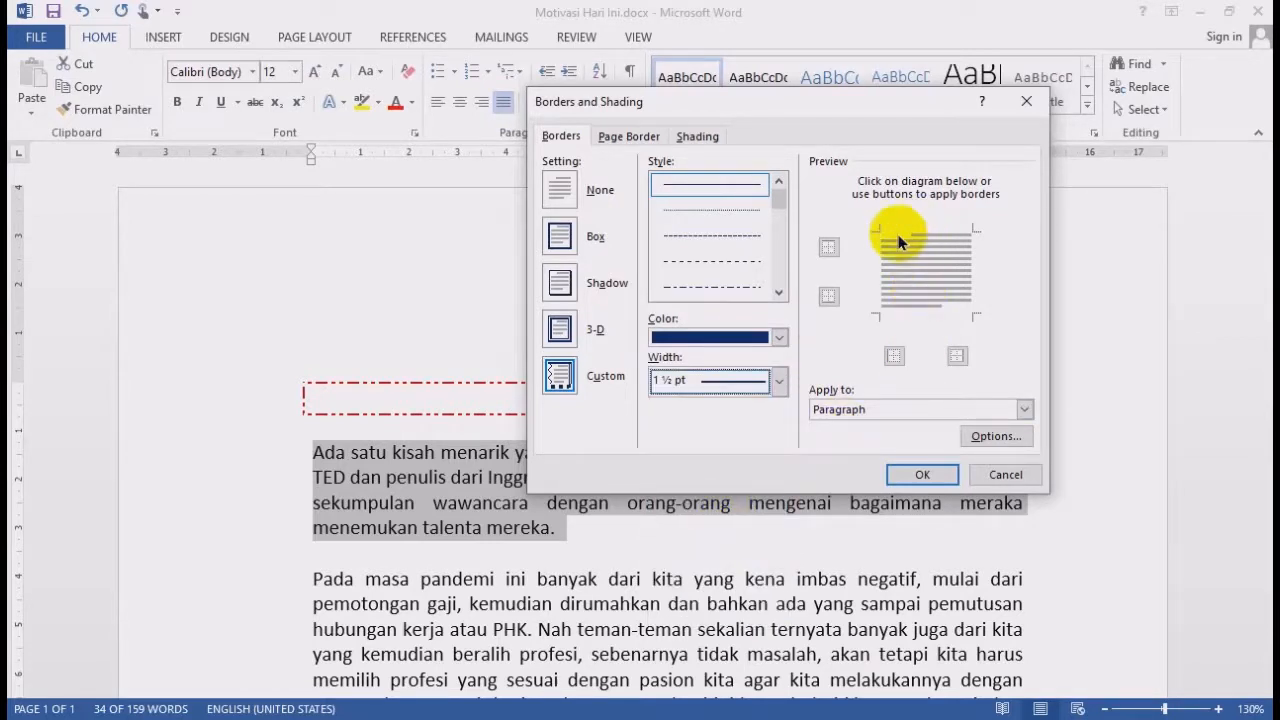
{"action": "left_click", "coordinate": [828, 248]}
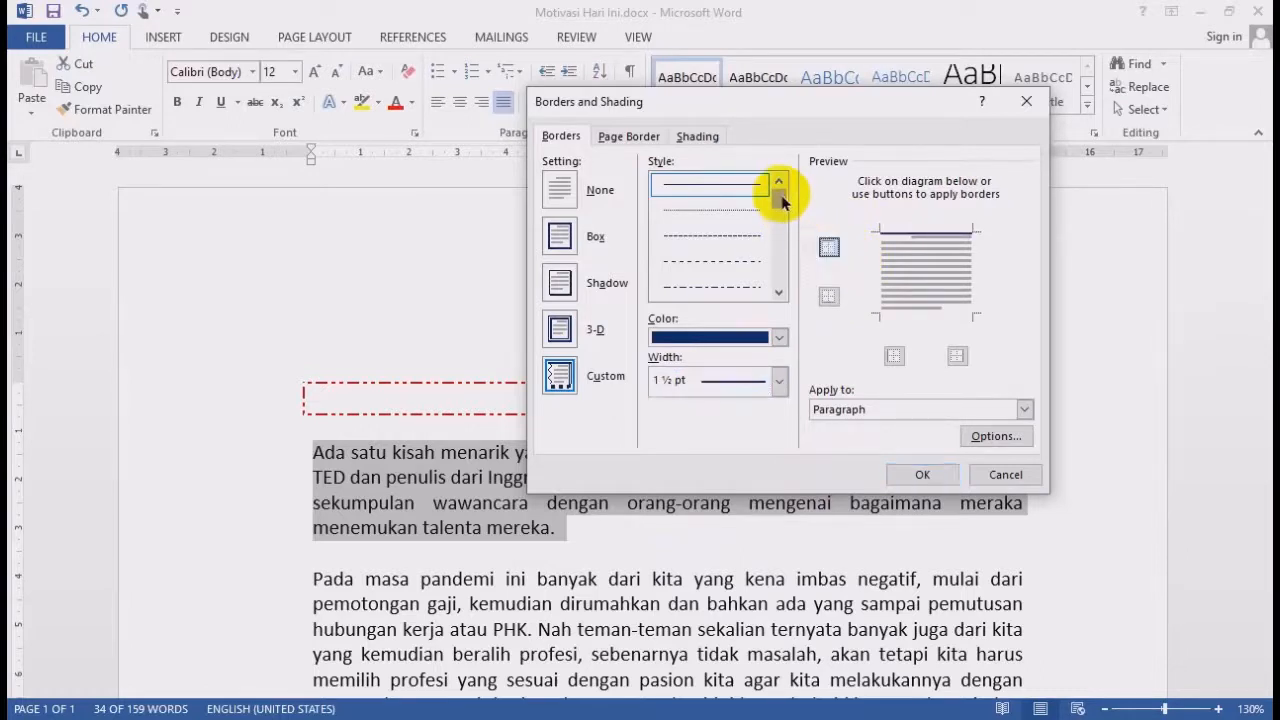
Give the first paragraph a bottom-edge border in the dash-dot-dot style, the darkest theme green and 1 ½ pt width
{"action": "left_click", "coordinate": [779, 292]}
{"action": "left_click", "coordinate": [779, 292]}
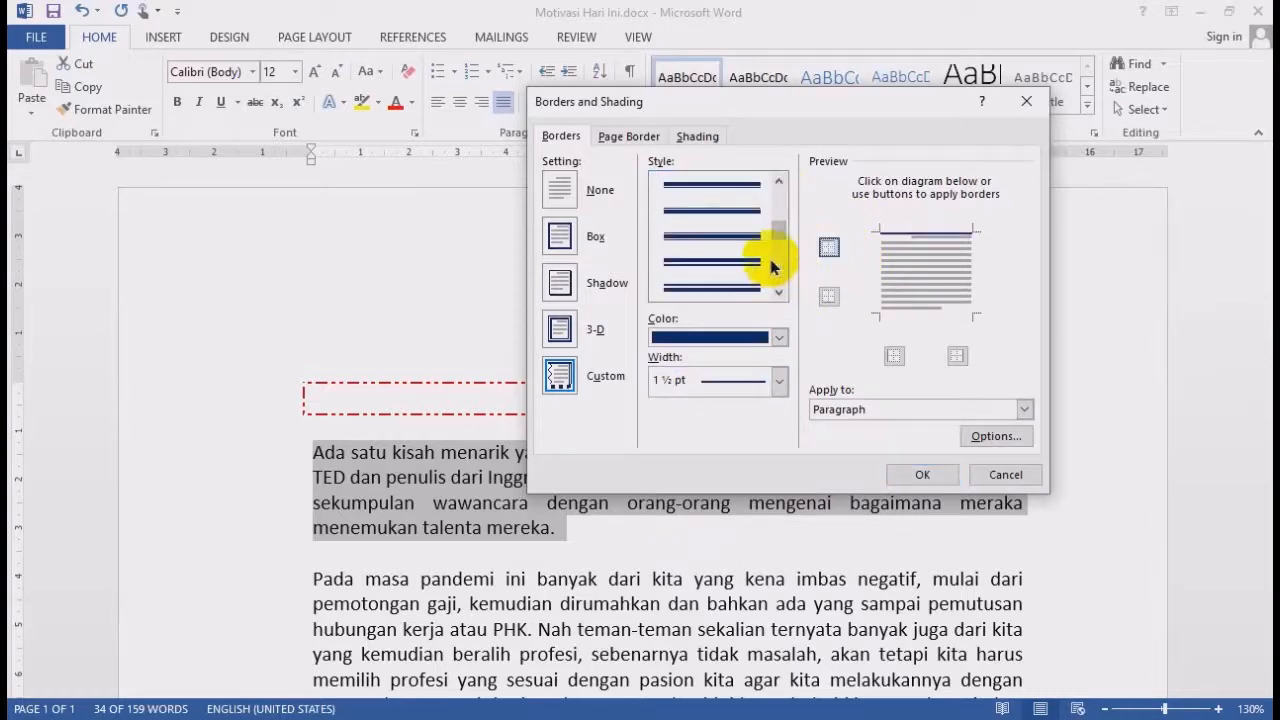
{"action": "left_click", "coordinate": [781, 184]}
{"action": "left_click", "coordinate": [714, 209]}
{"action": "scroll", "coordinate": [714, 206], "scroll_direction": "up", "scroll_amount": 2}
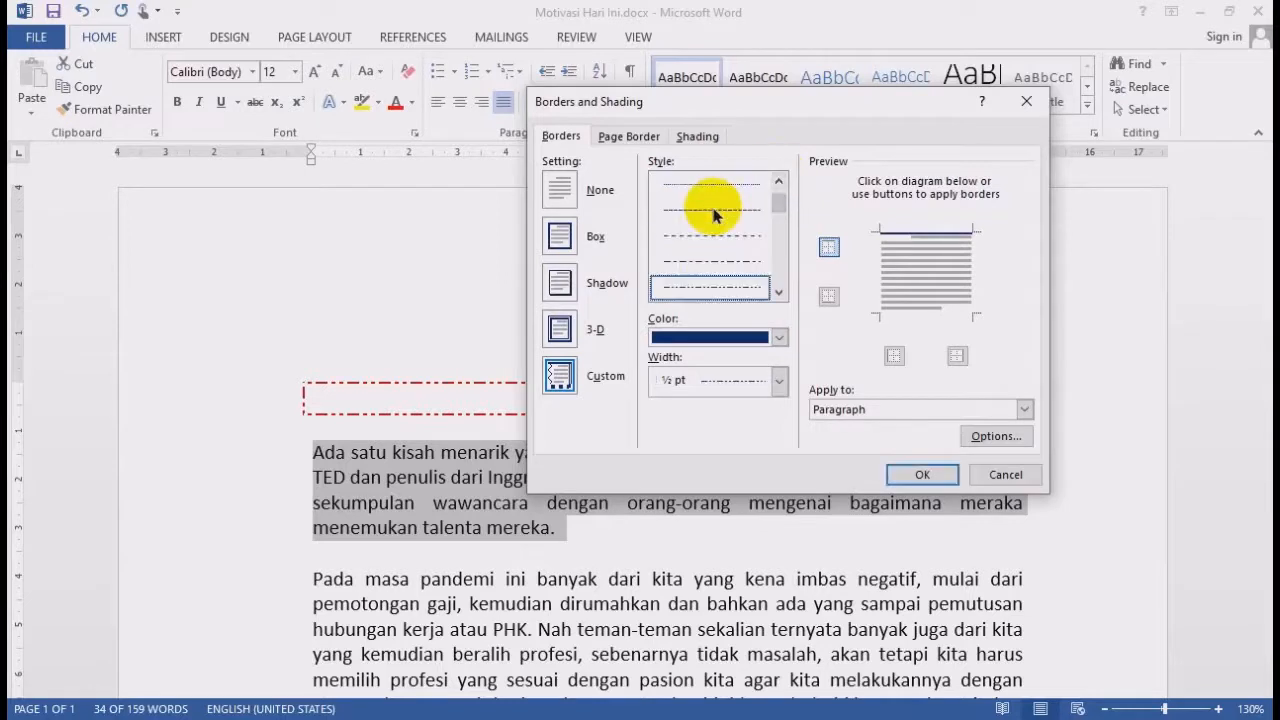
{"action": "left_click", "coordinate": [778, 338]}
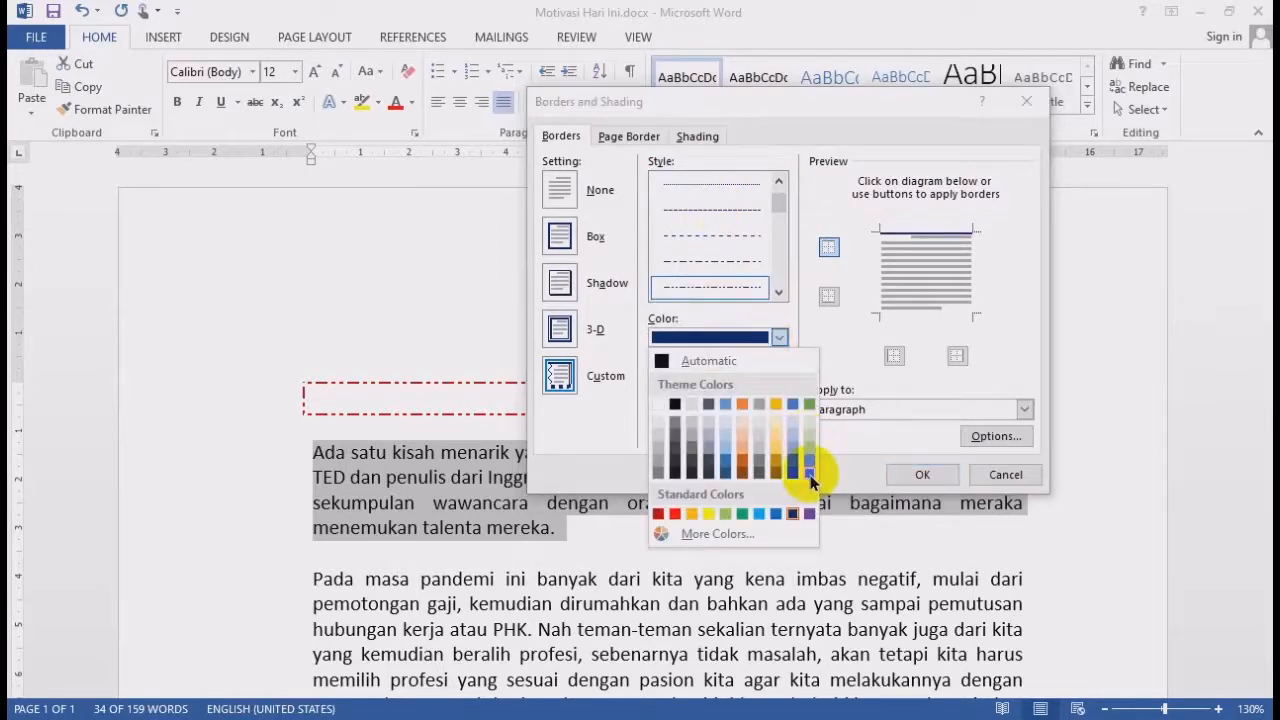
{"action": "left_click", "coordinate": [809, 473]}
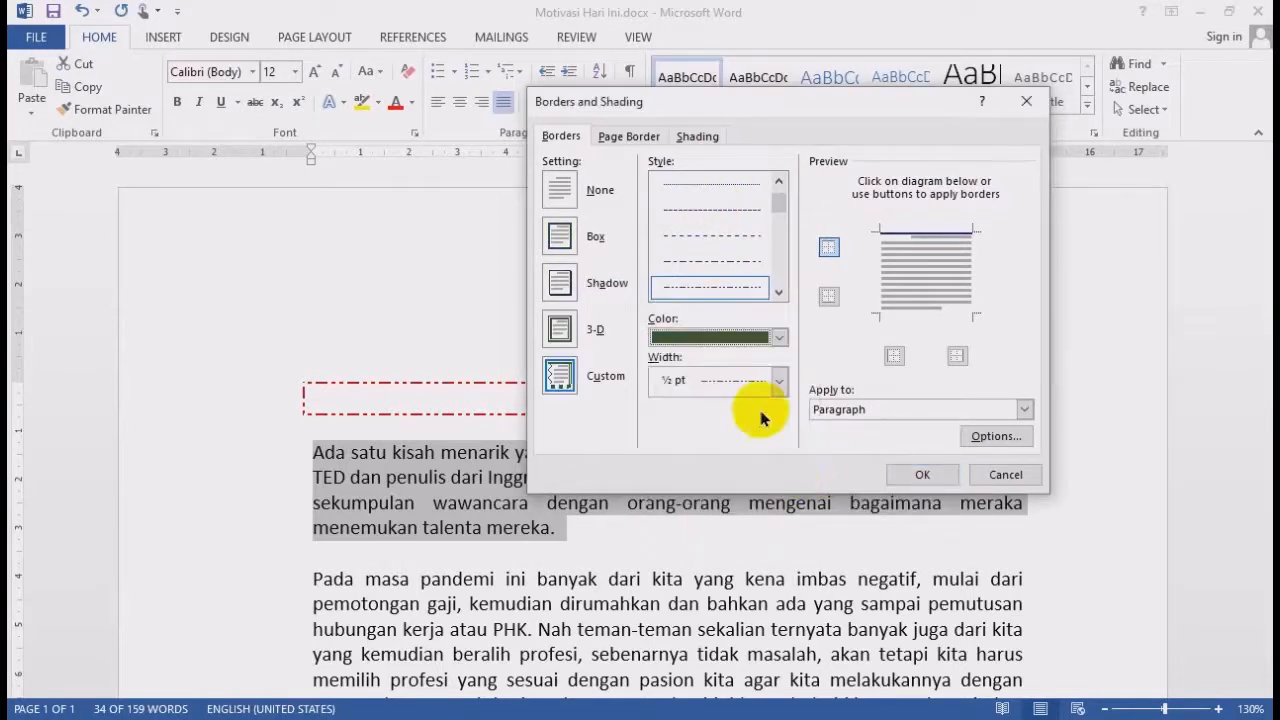
{"action": "left_click", "coordinate": [778, 381]}
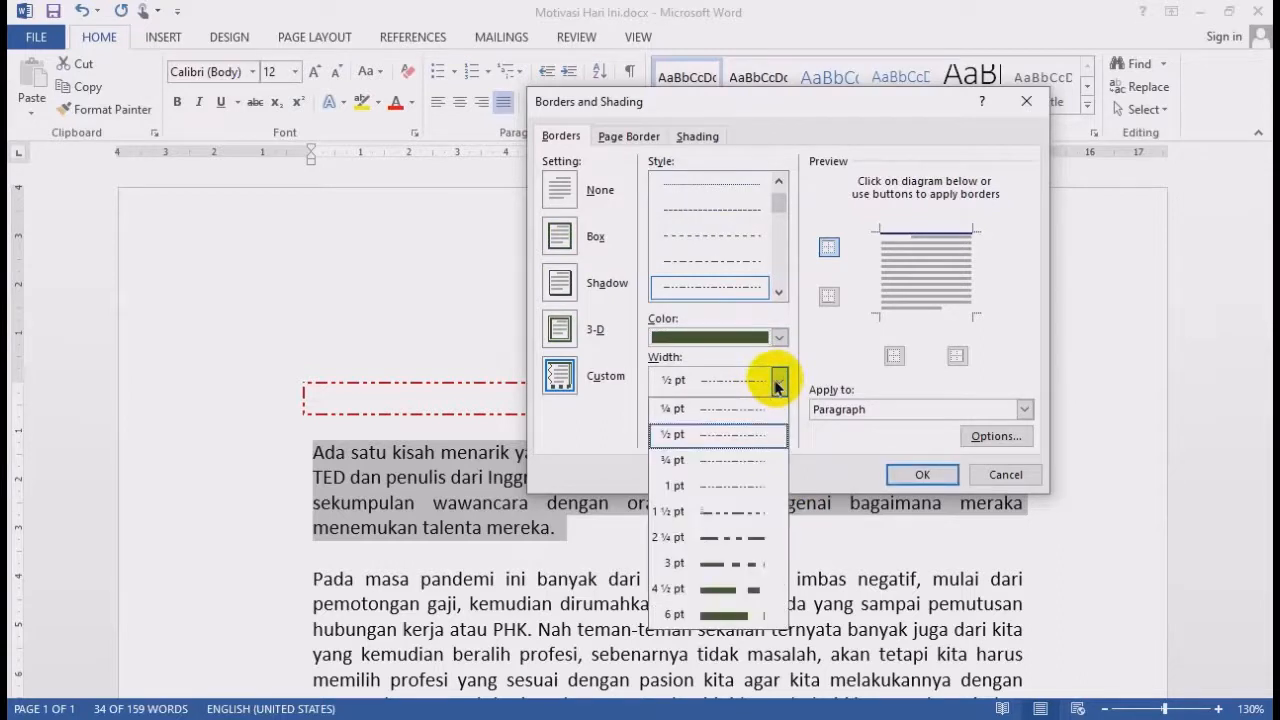
{"action": "left_click", "coordinate": [735, 511]}
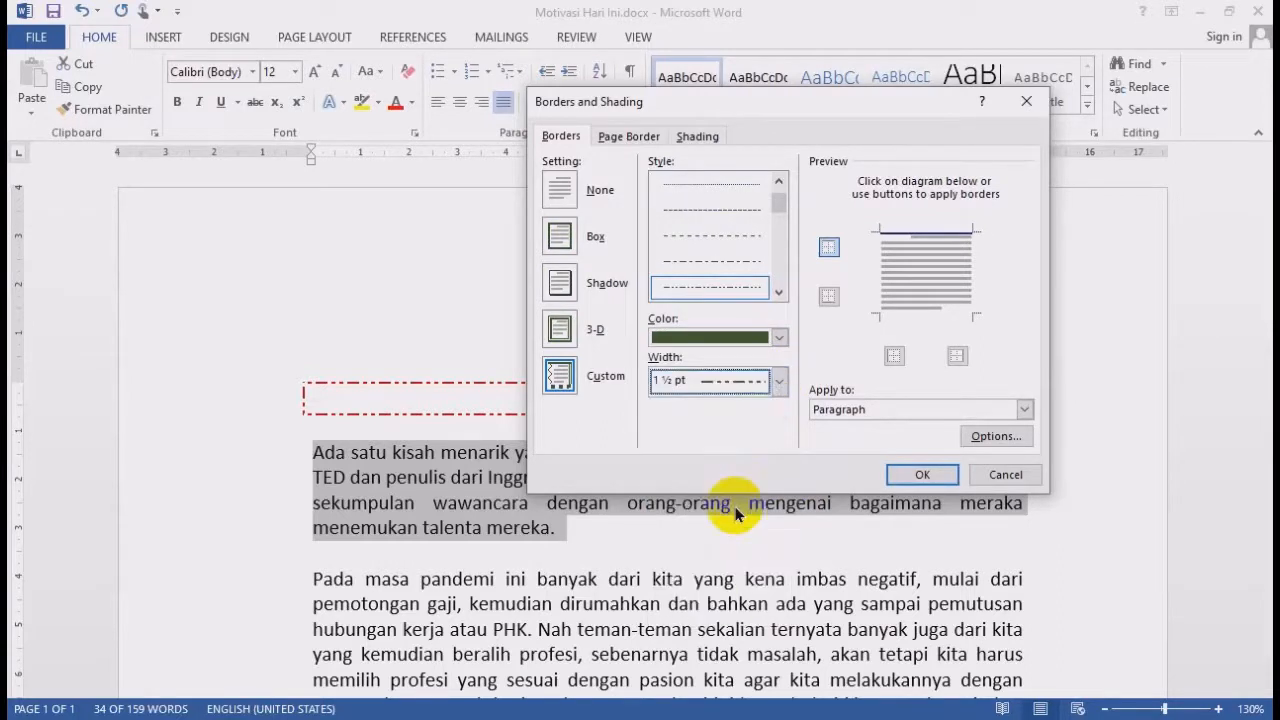
{"action": "left_click", "coordinate": [826, 298]}
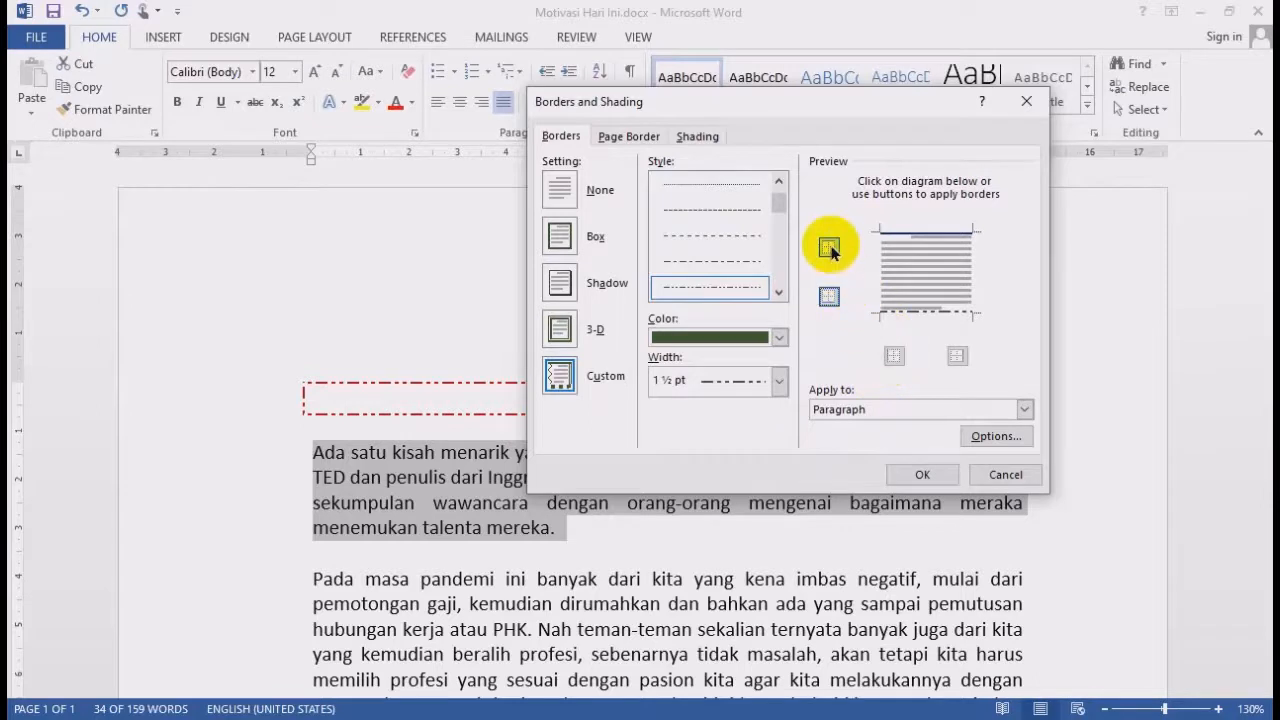
Choose the thick-and-thin double line style for the next border edge and a custom dark red colour of RGB 112, 0, 0
{"action": "left_click", "coordinate": [782, 205]}
{"action": "mouse_move", "coordinate": [782, 205]}
{"action": "left_mouse_down"}
{"action": "mouse_move", "coordinate": [779, 288]}
{"action": "mouse_move", "coordinate": [766, 197]}
{"action": "mouse_move", "coordinate": [770, 215]}
{"action": "left_mouse_up"}
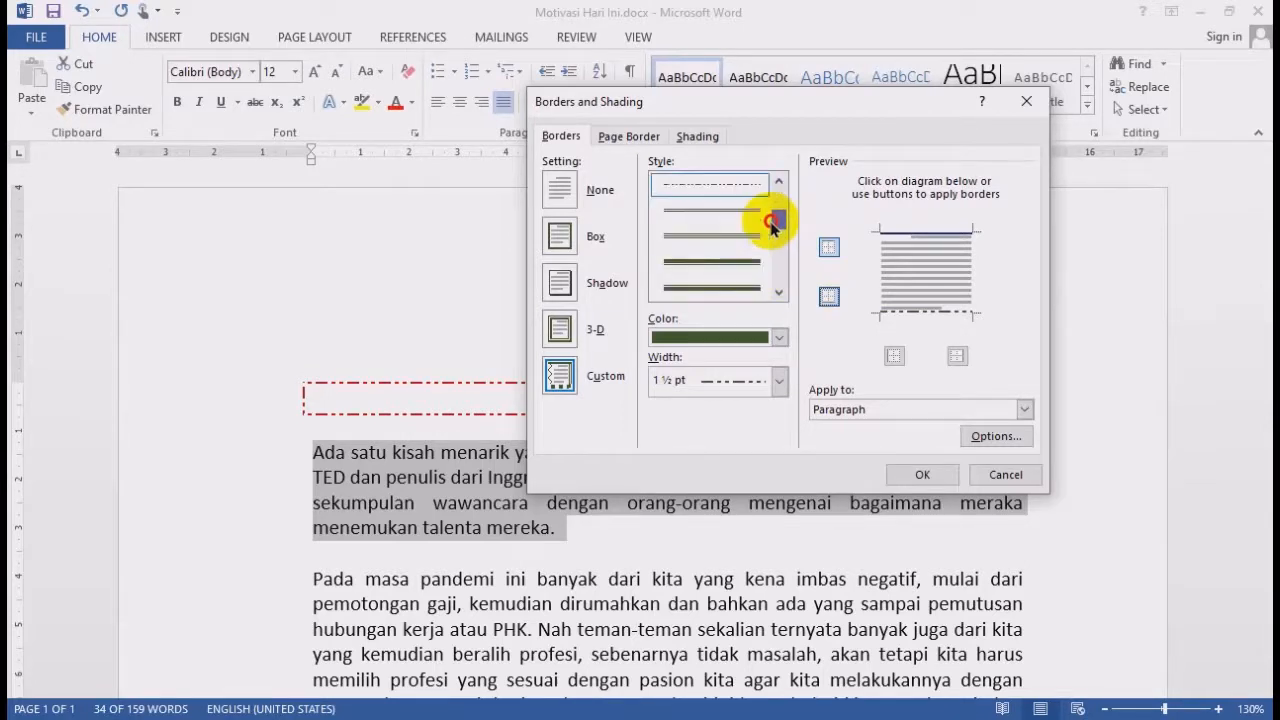
{"action": "left_click", "coordinate": [700, 289]}
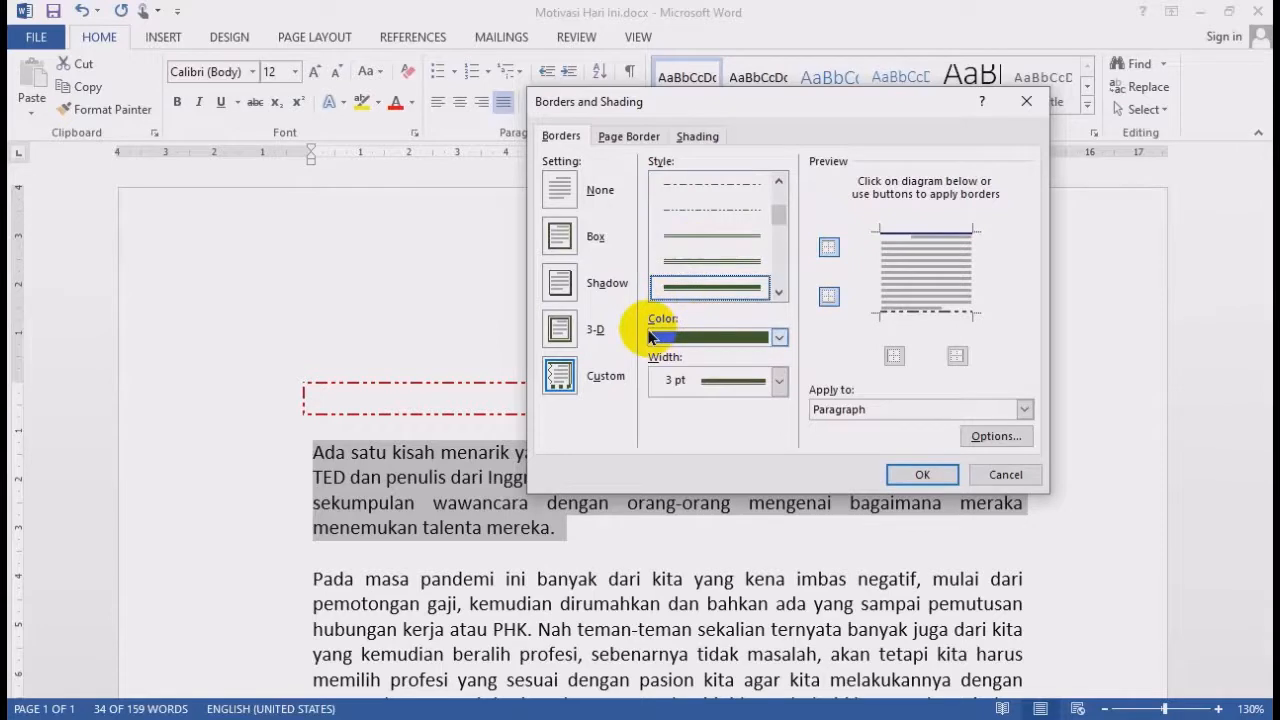
{"action": "left_click", "coordinate": [775, 337]}
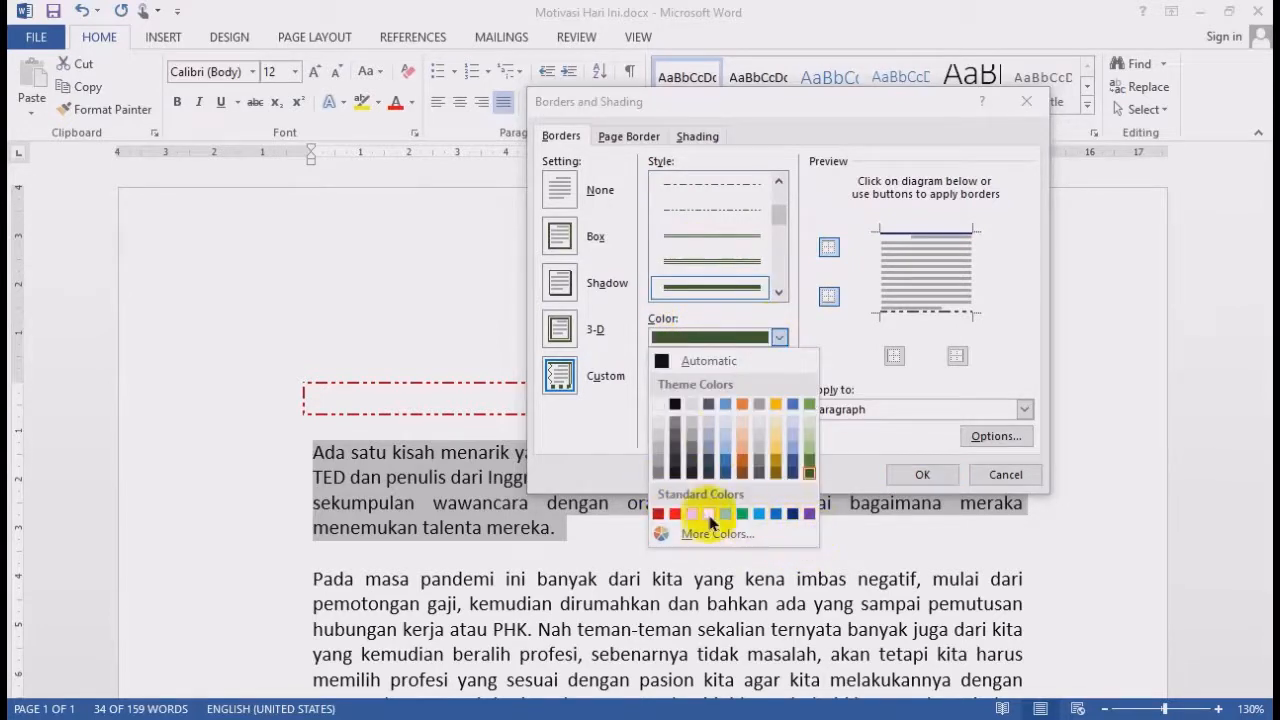
{"action": "left_click", "coordinate": [658, 514]}
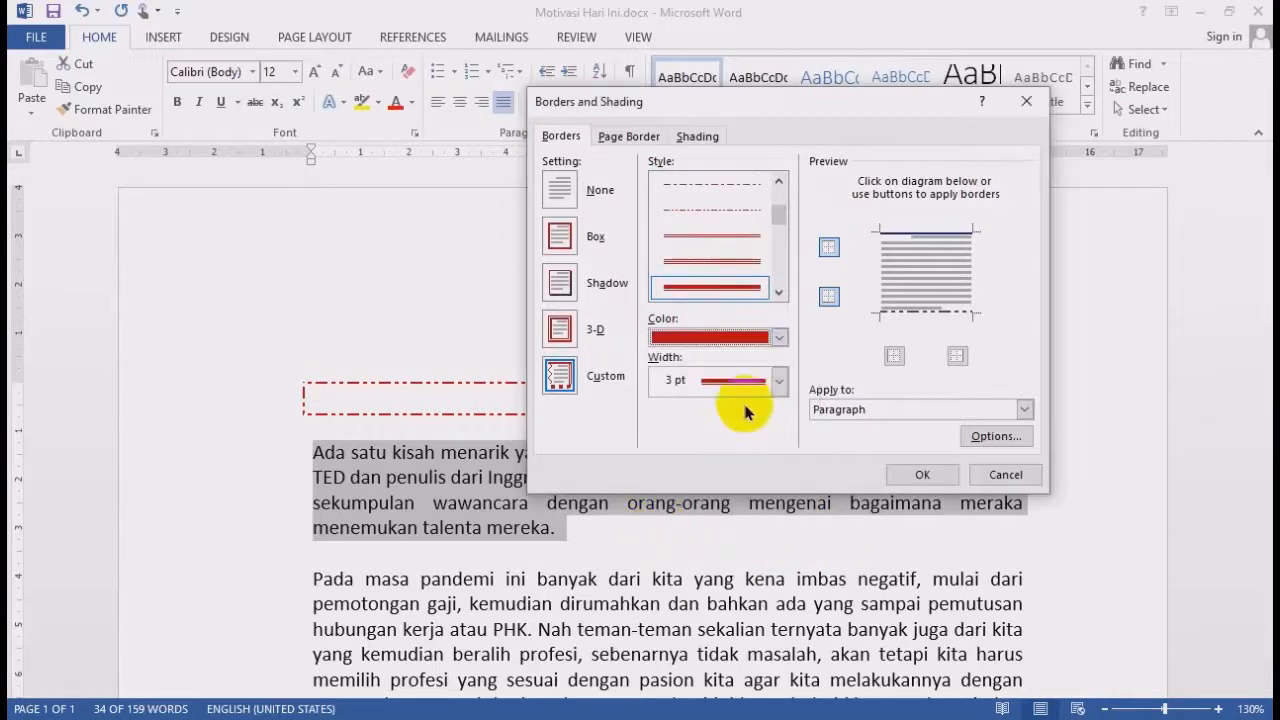
{"action": "left_click", "coordinate": [772, 336]}
{"action": "left_click", "coordinate": [657, 515]}
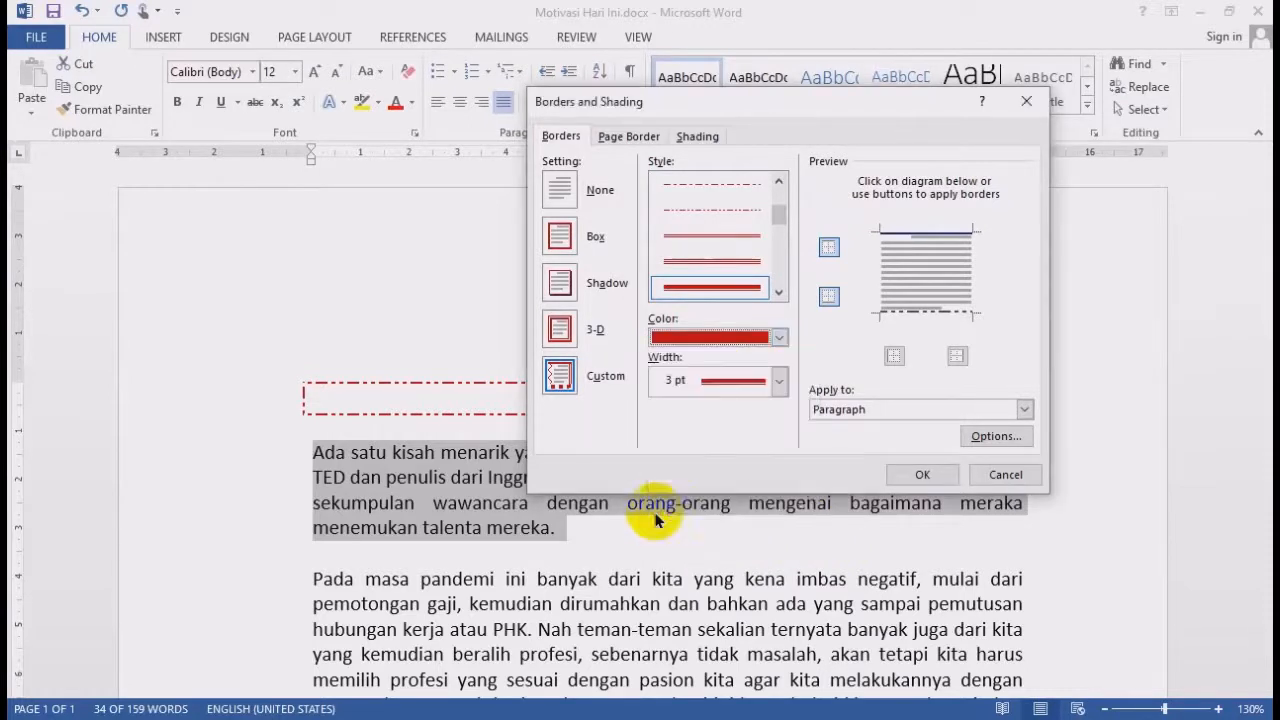
{"action": "left_click", "coordinate": [779, 337]}
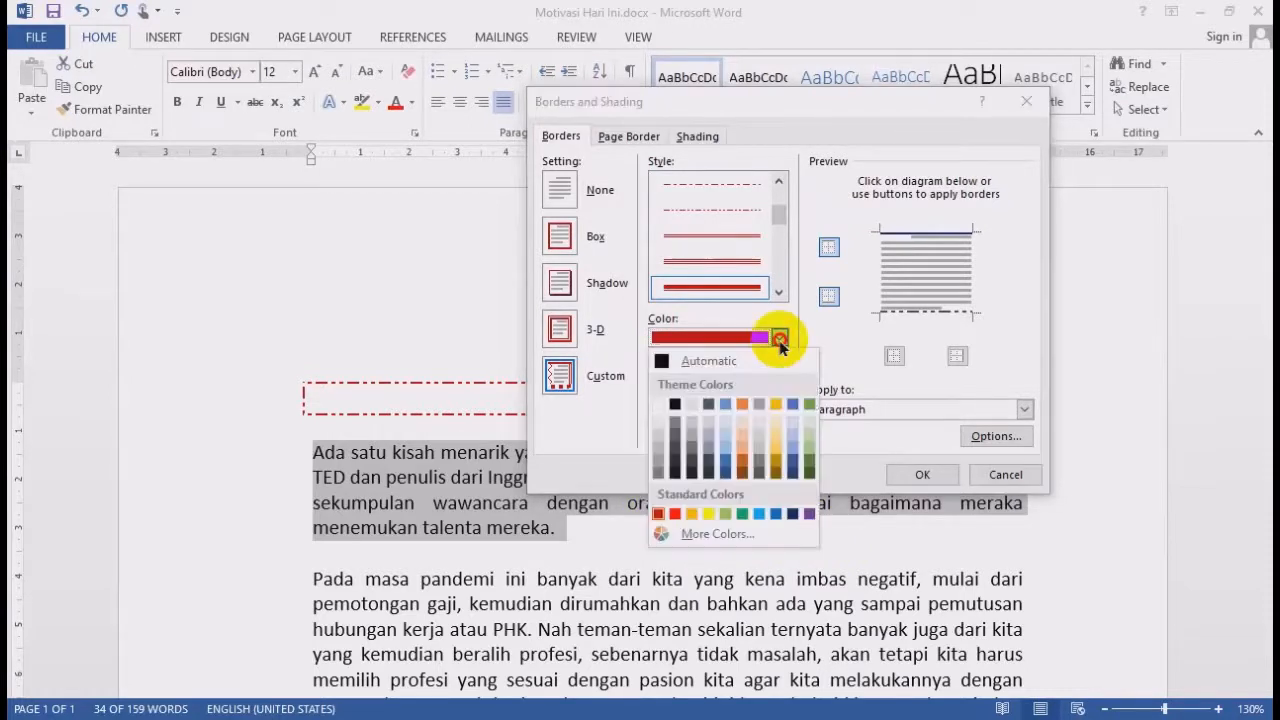
{"action": "left_click", "coordinate": [701, 533]}
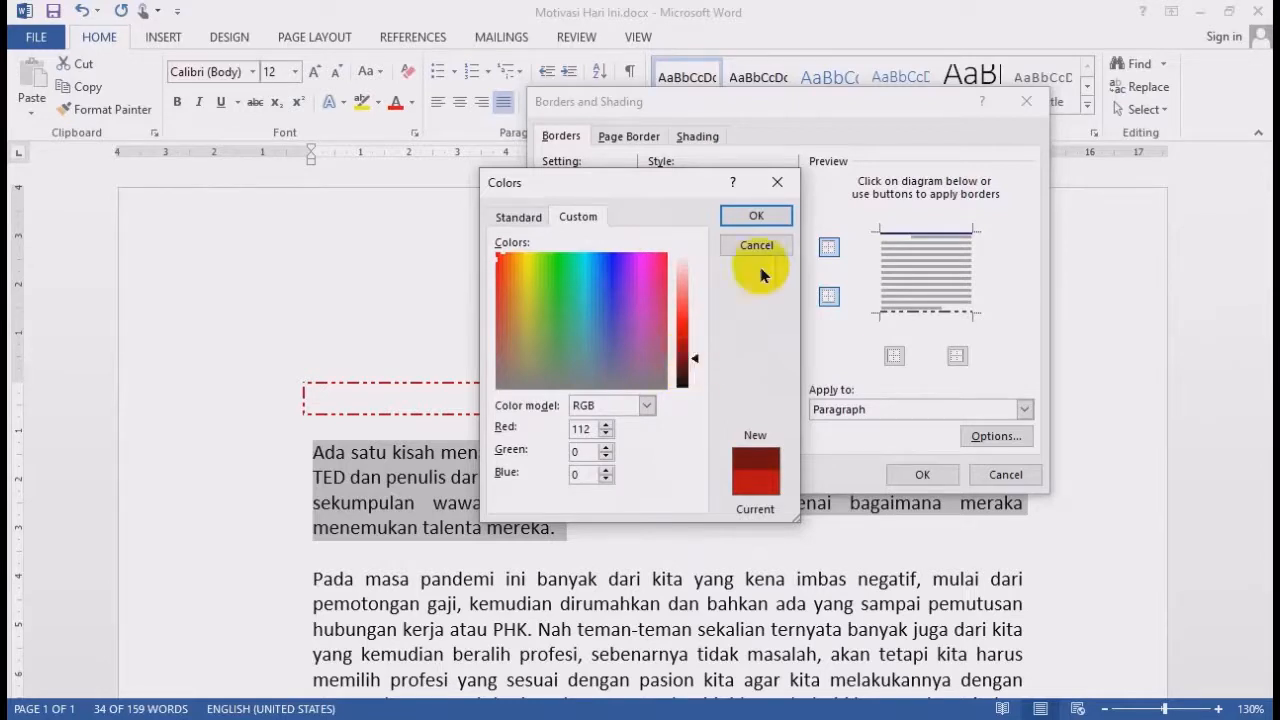
{"action": "left_click", "coordinate": [756, 215]}
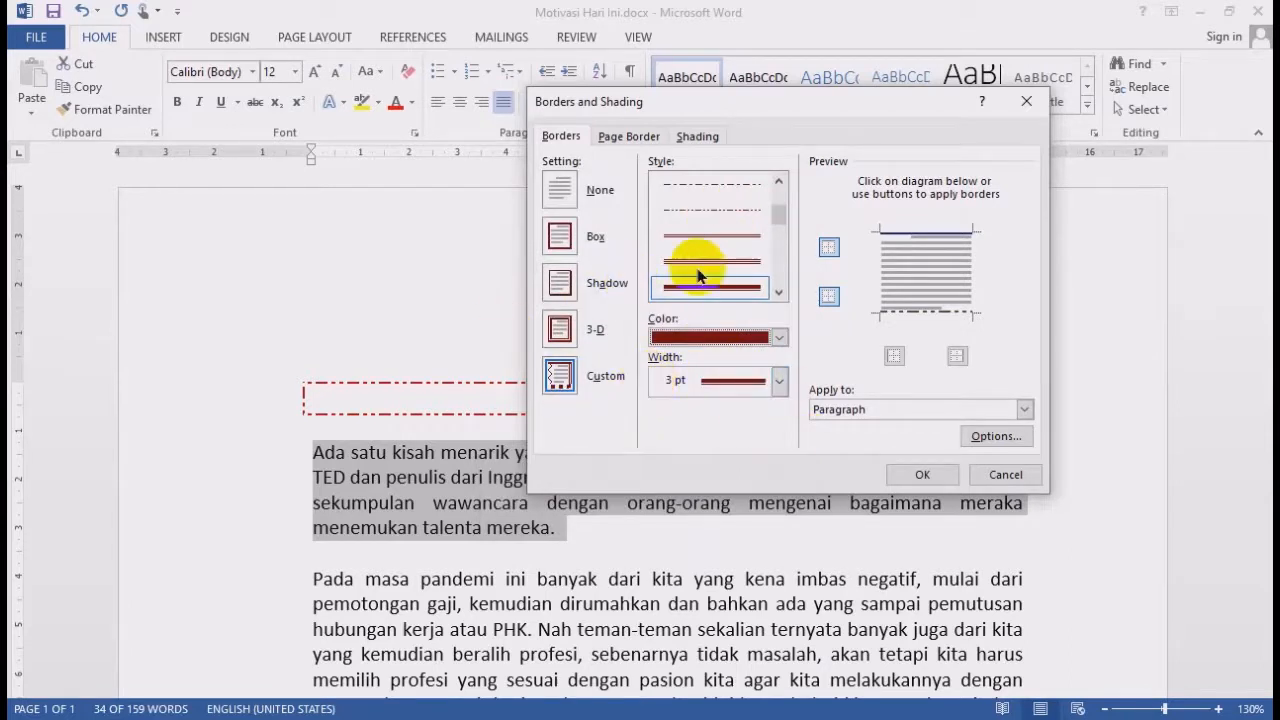
Set the double line's width to 1 ½ pt and put it on the paragraph's left edge
{"action": "left_click", "coordinate": [779, 381]}
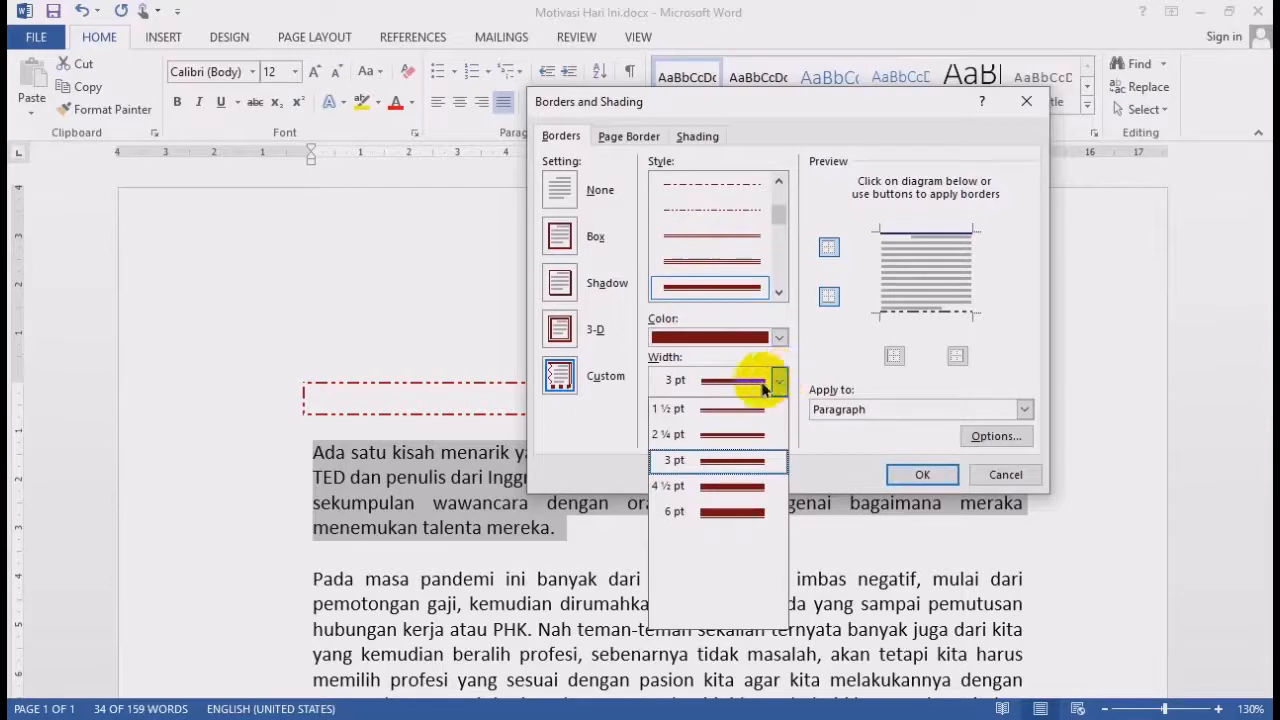
{"action": "left_click", "coordinate": [728, 415]}
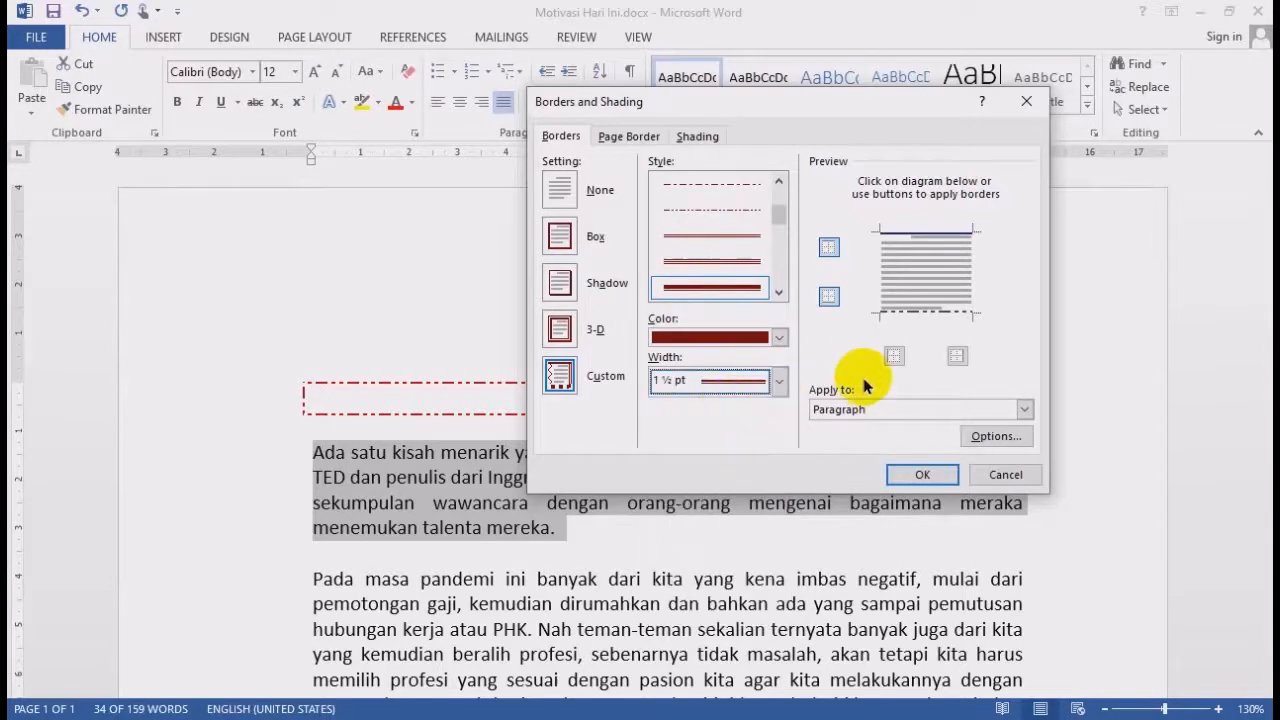
{"action": "left_click", "coordinate": [897, 356]}
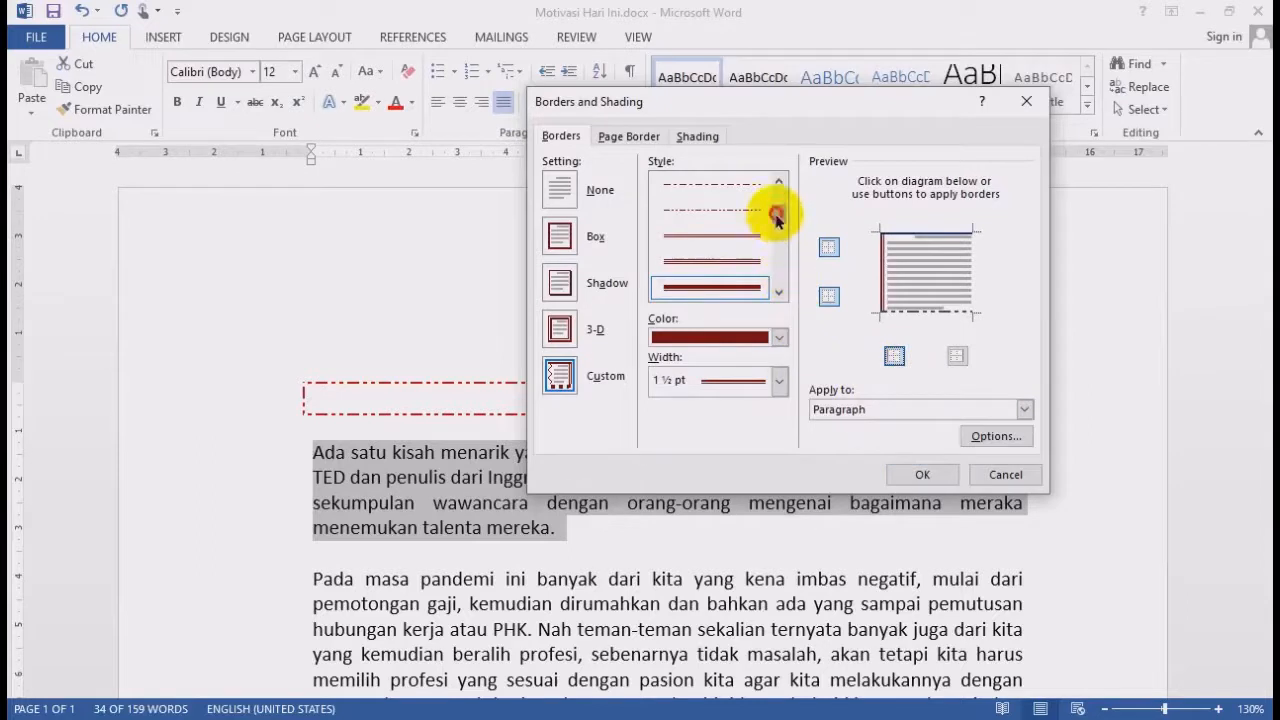
Add a right-edge border in the diagonally striped style, standard purple and 3 pt width, and apply the paragraph's borders
{"action": "left_click_drag", "start_coordinate": [777, 217], "coordinate": [737, 192]}
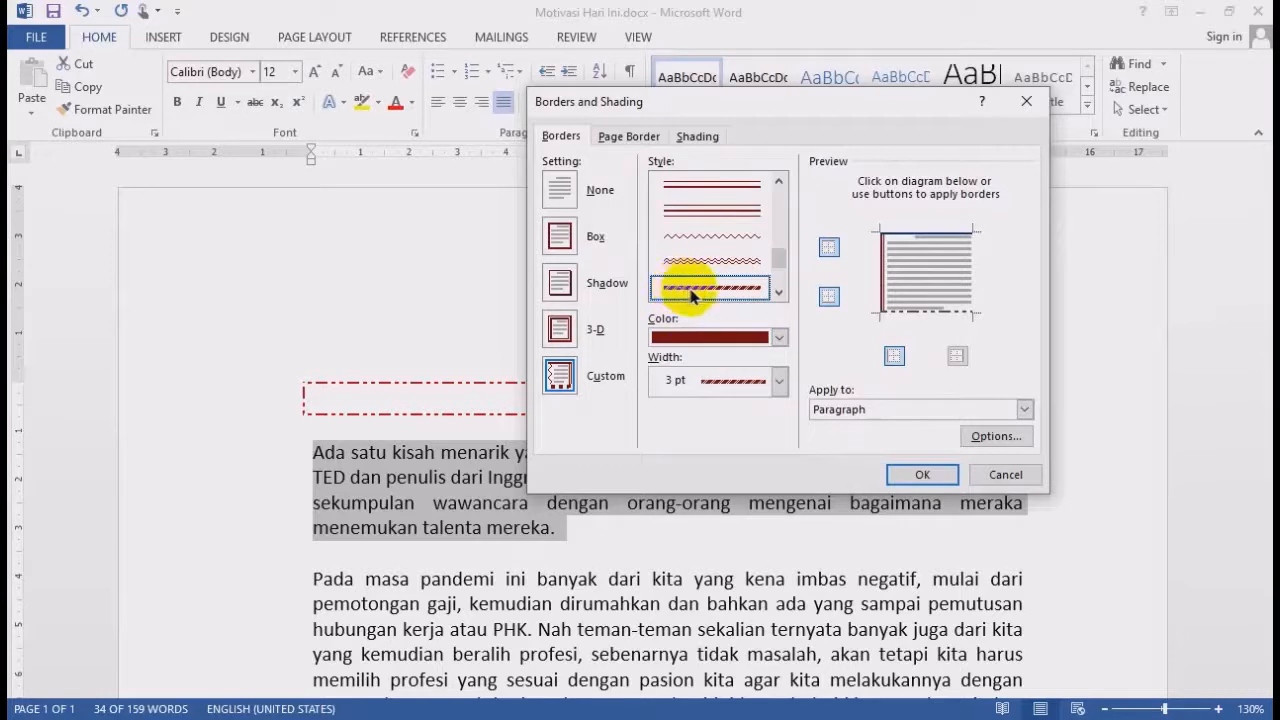
{"action": "left_click", "coordinate": [778, 338]}
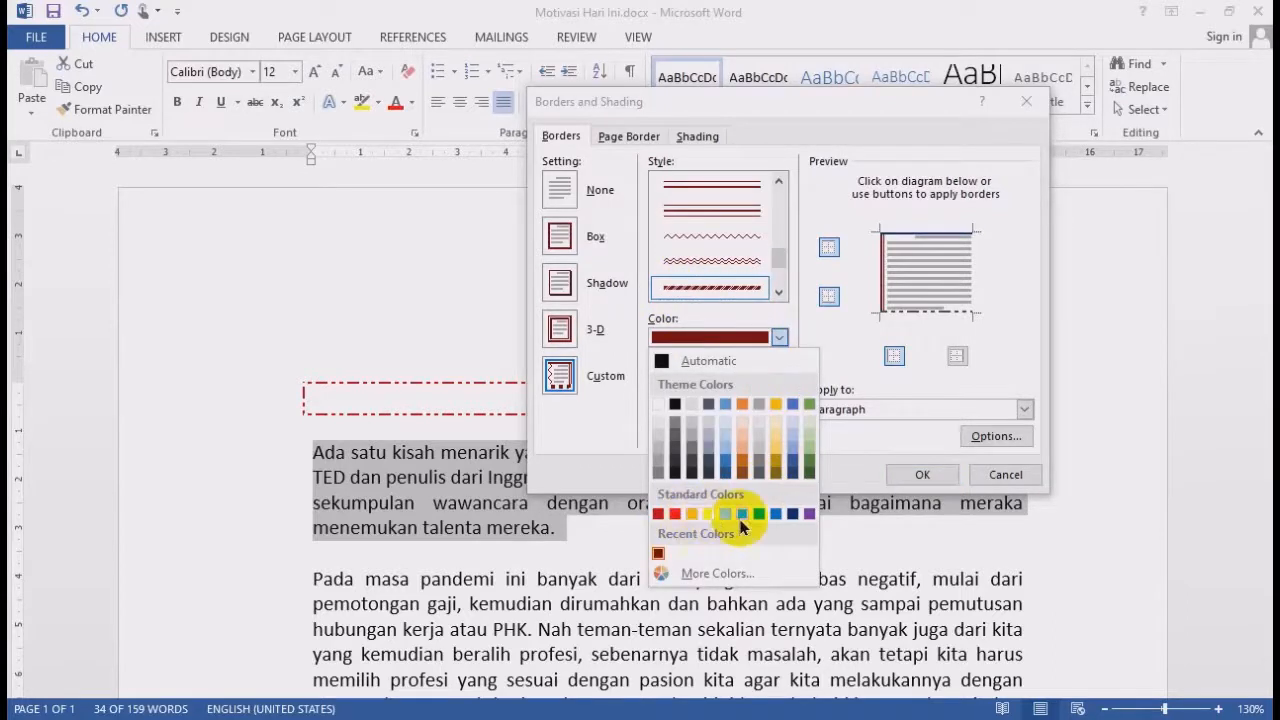
{"action": "left_click", "coordinate": [808, 513]}
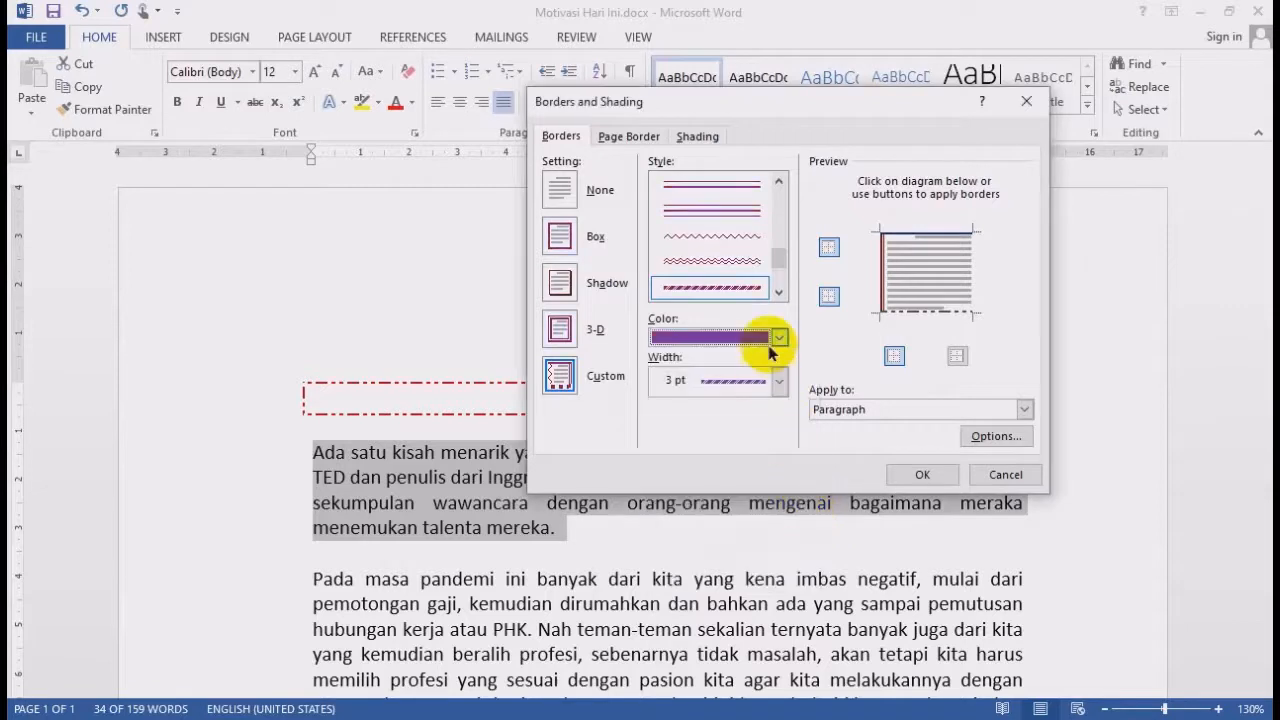
{"action": "left_click", "coordinate": [779, 381]}
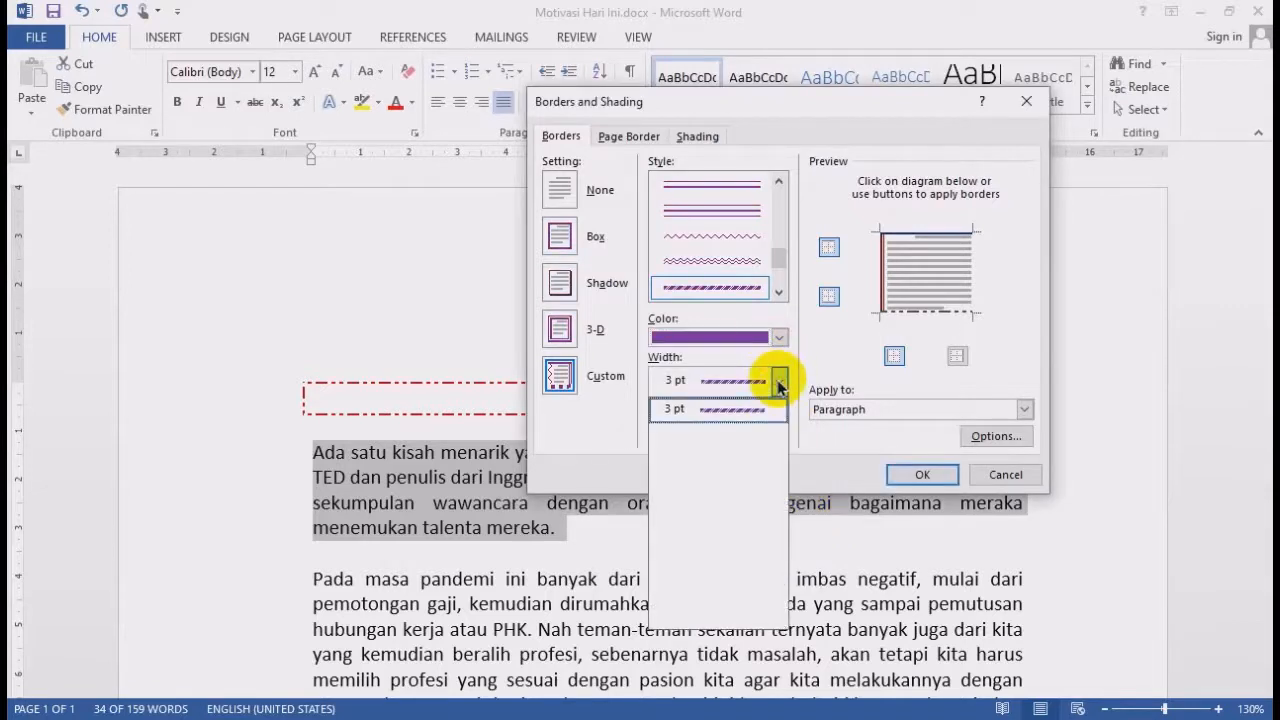
{"action": "left_click", "coordinate": [705, 415]}
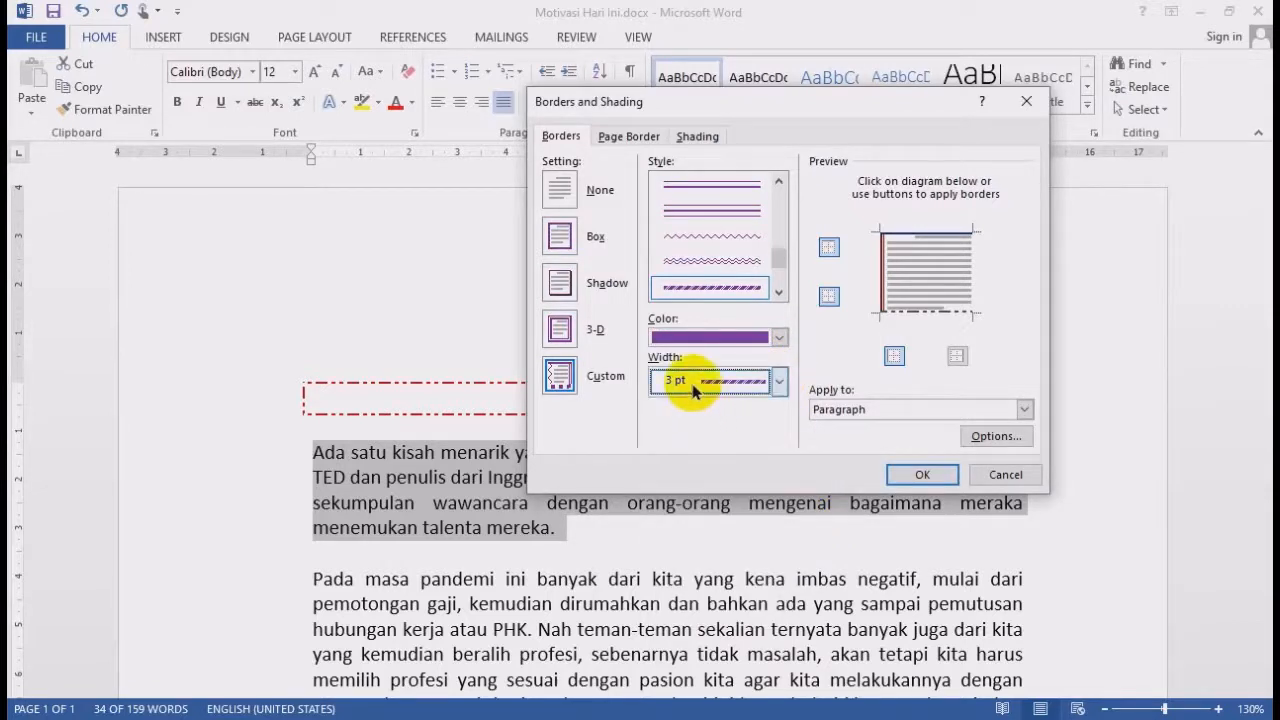
{"action": "left_click", "coordinate": [957, 357]}
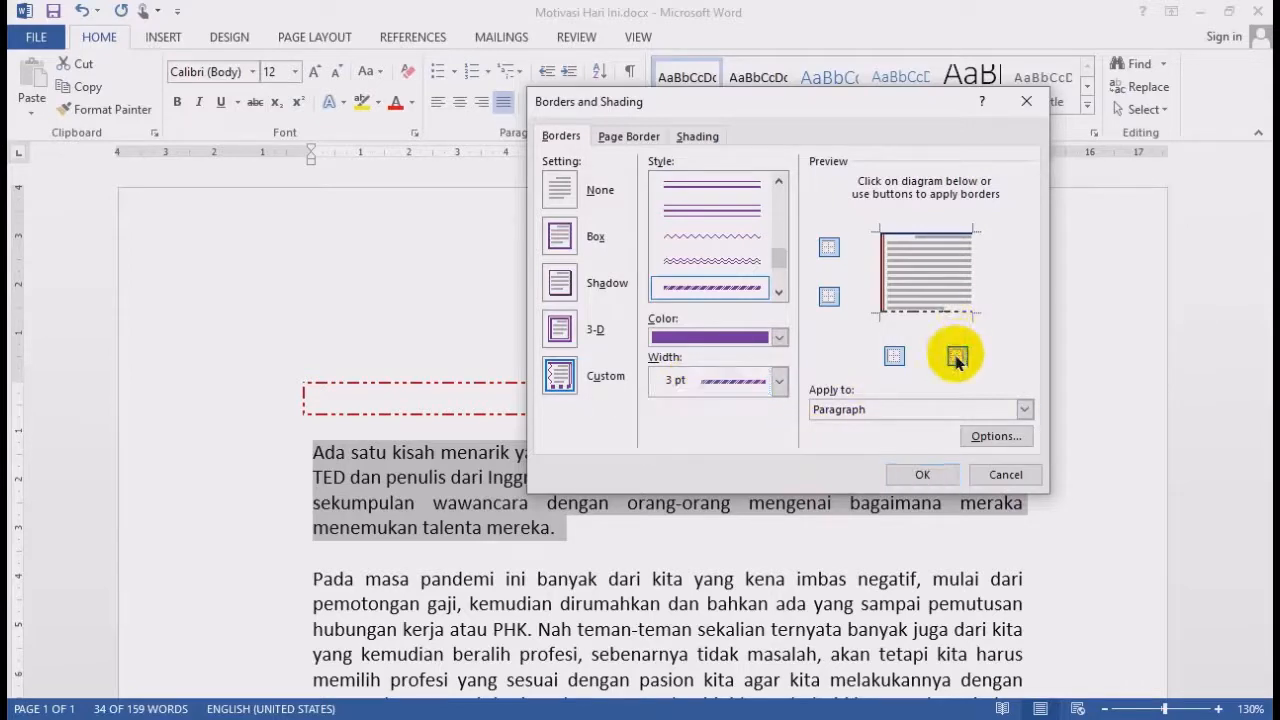
{"action": "left_click", "coordinate": [920, 474]}
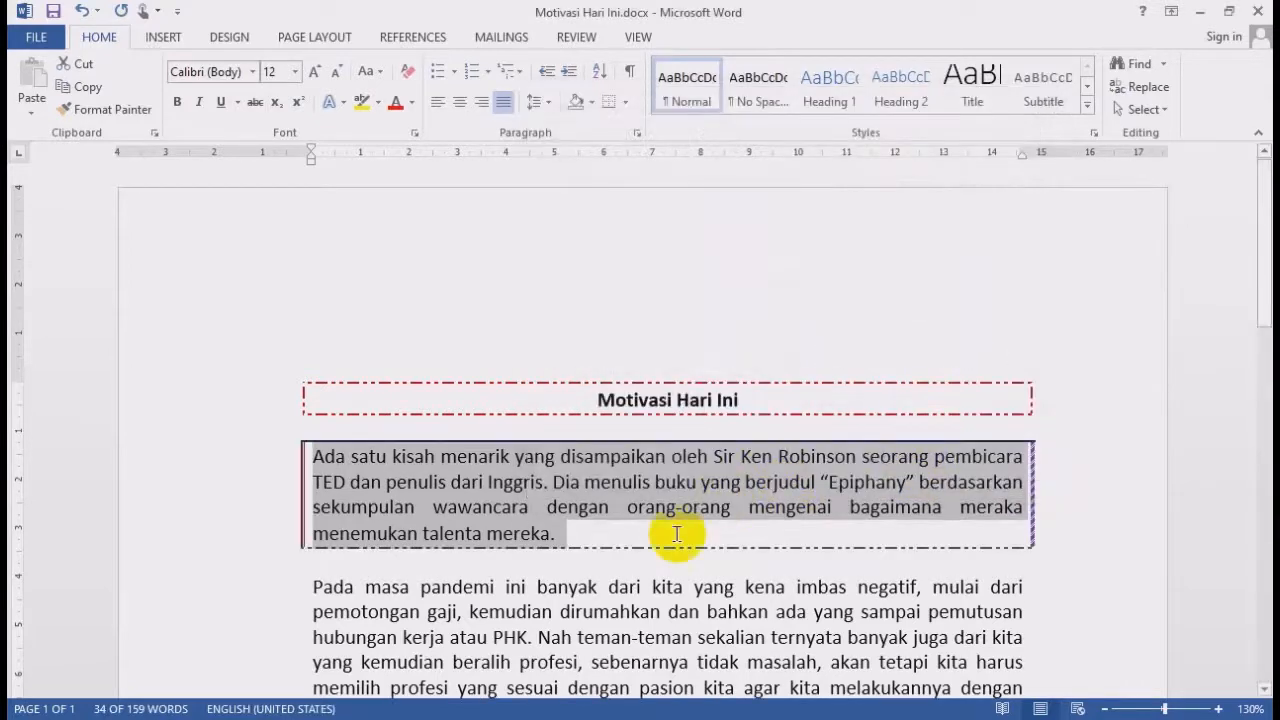
Examine the borders around the title and the first body paragraph, with the paragraph both selected and deselected
{"action": "left_click", "coordinate": [600, 610]}
{"action": "left_click_drag", "start_coordinate": [600, 610], "coordinate": [606, 586]}
{"action": "scroll", "coordinate": [315, 568], "scroll_direction": "down", "scroll_amount": 2}
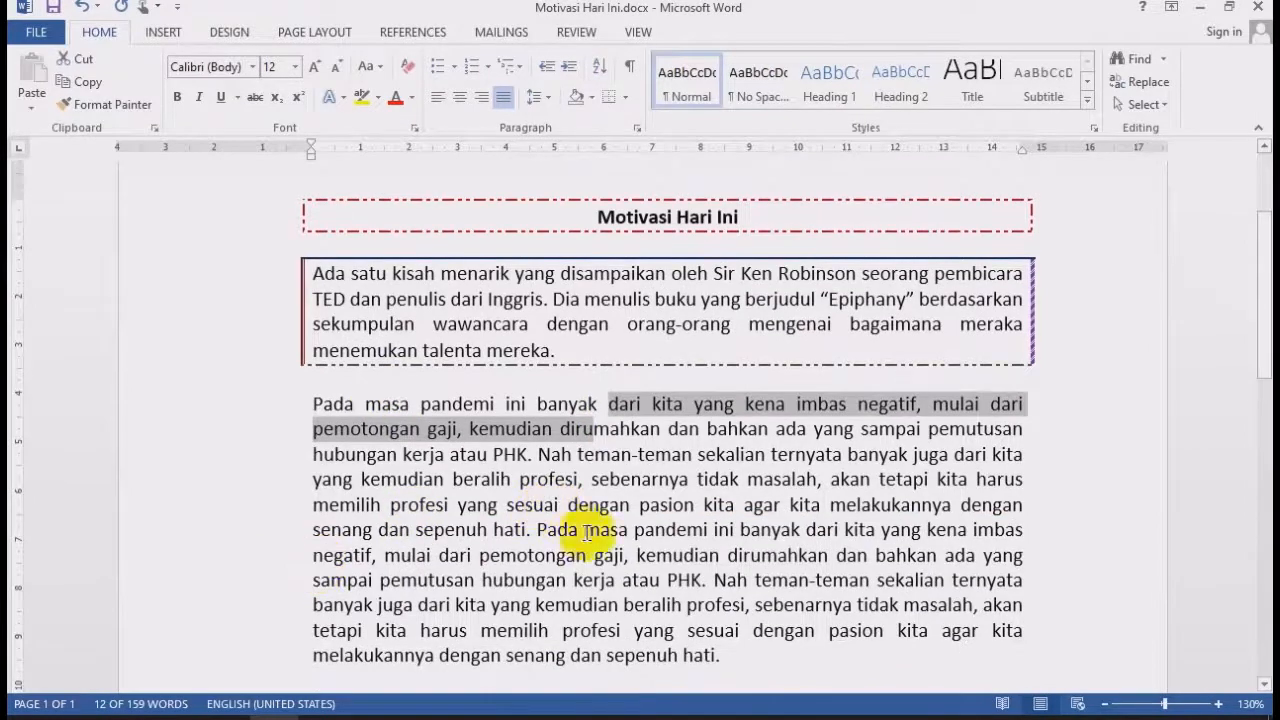
{"action": "left_click", "coordinate": [604, 580]}
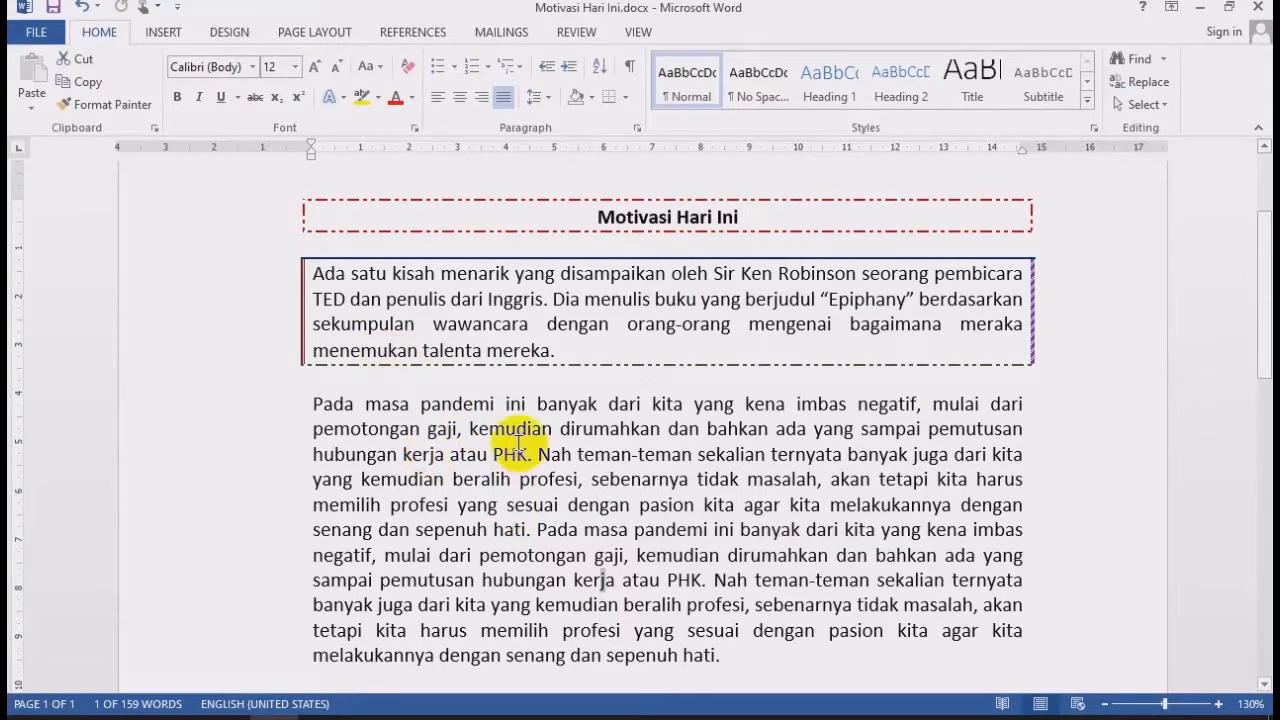
{"action": "scroll", "coordinate": [510, 426], "scroll_direction": "up", "scroll_amount": 1}
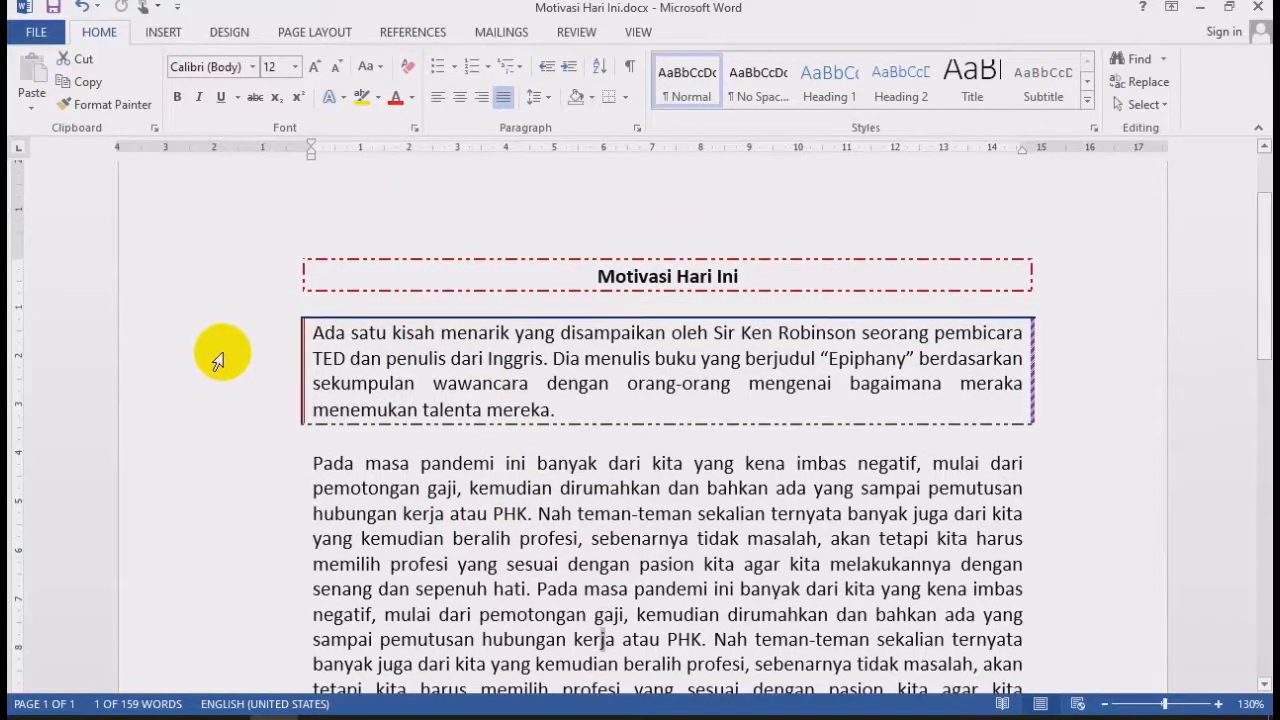
{"action": "left_click_drag", "start_coordinate": [216, 358], "coordinate": [357, 443]}
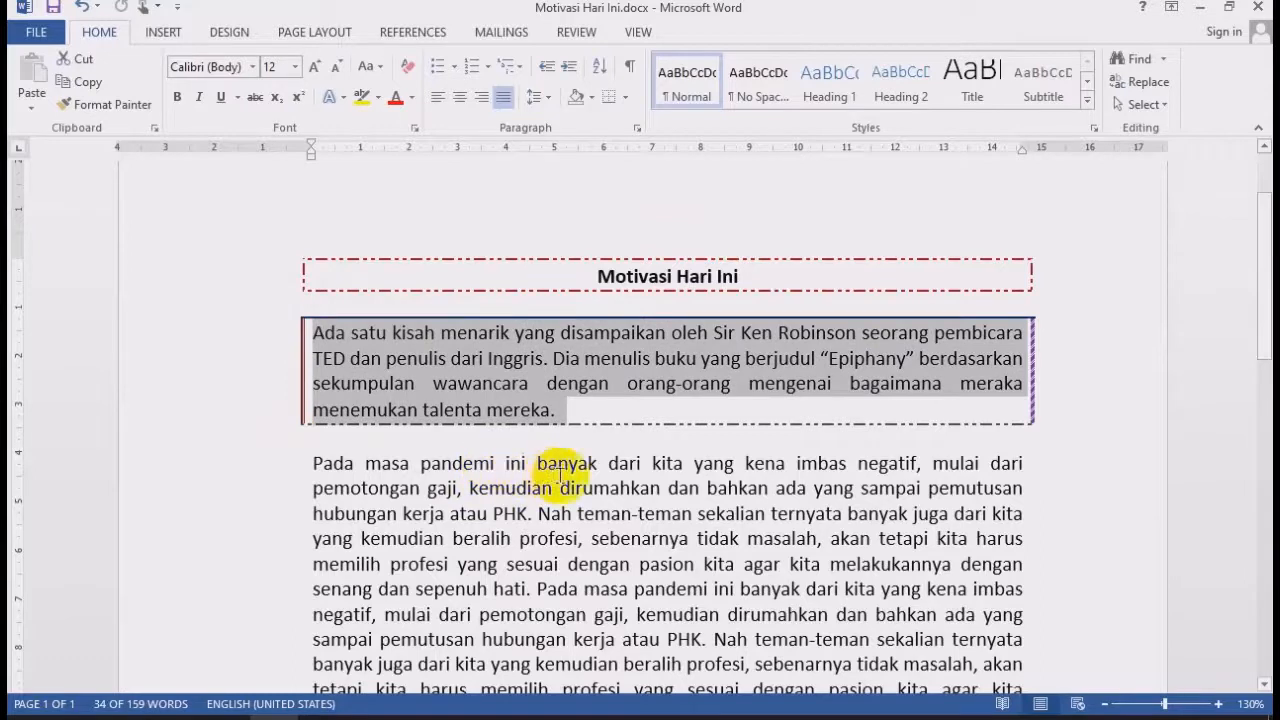
{"action": "left_click", "coordinate": [480, 470]}
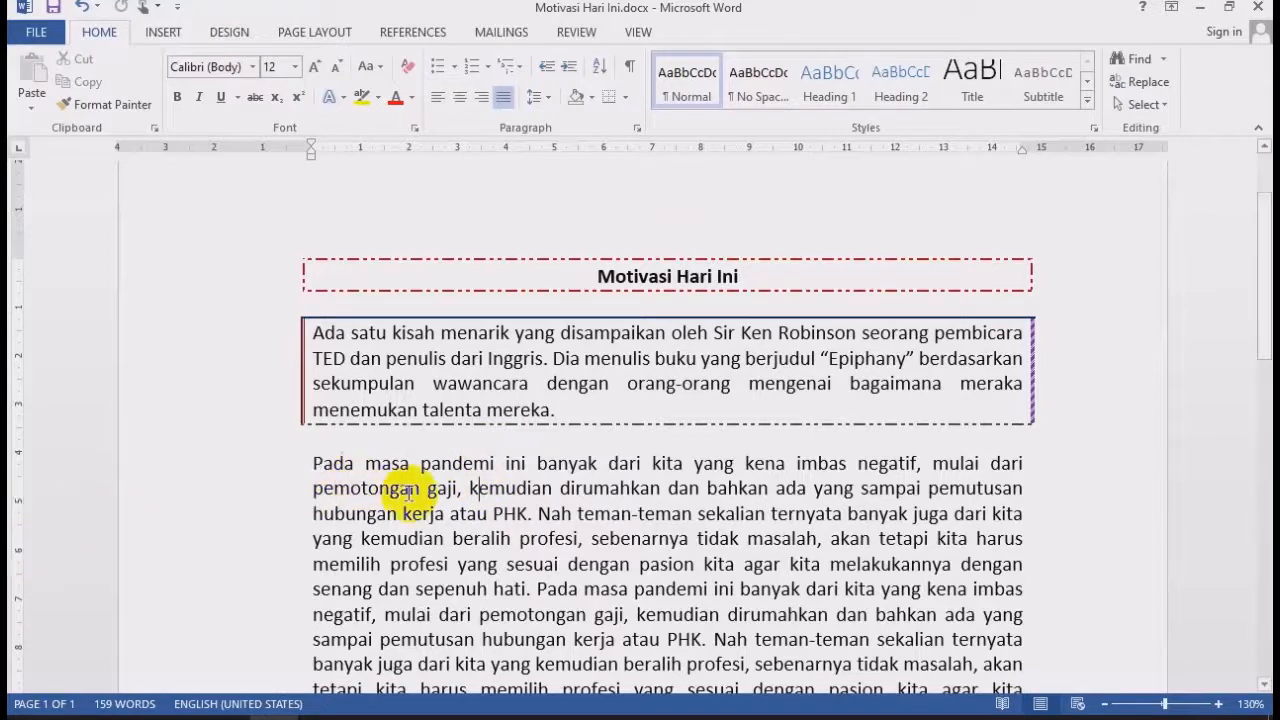
{"action": "double_click", "coordinate": [208, 356]}
{"action": "left_click", "coordinate": [490, 540]}
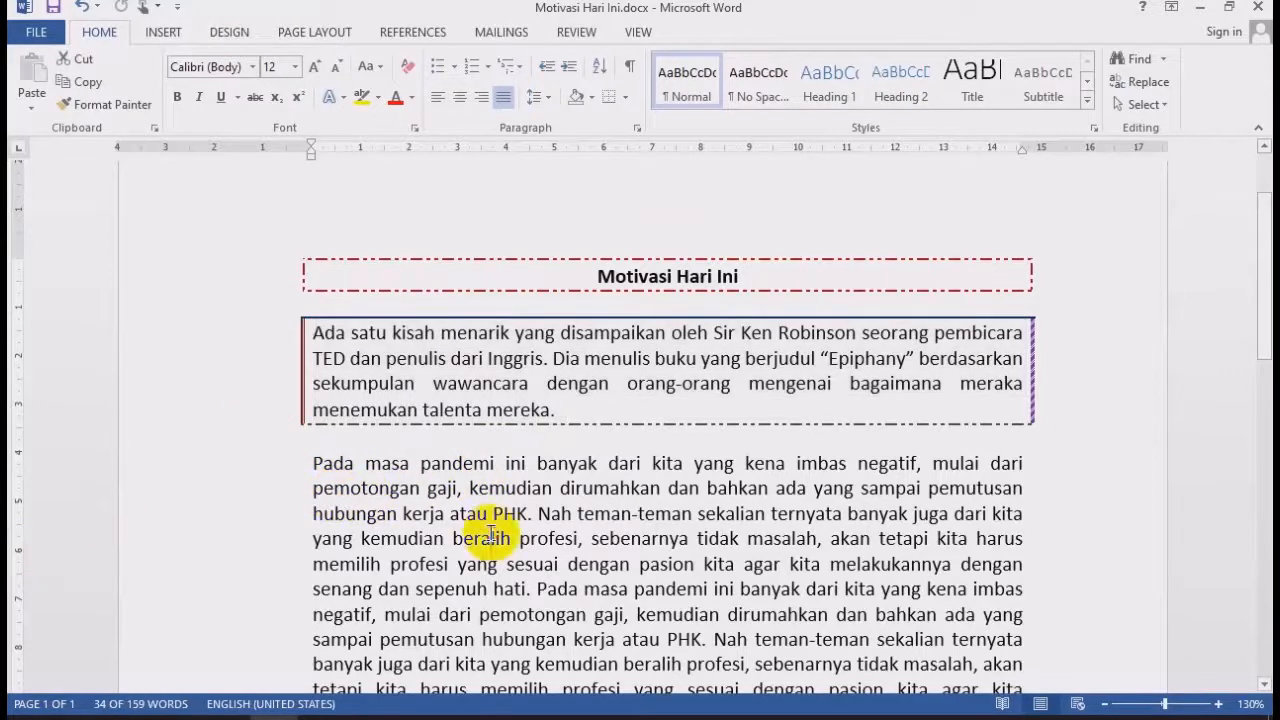
{"action": "left_click_drag", "start_coordinate": [214, 335], "coordinate": [329, 429]}
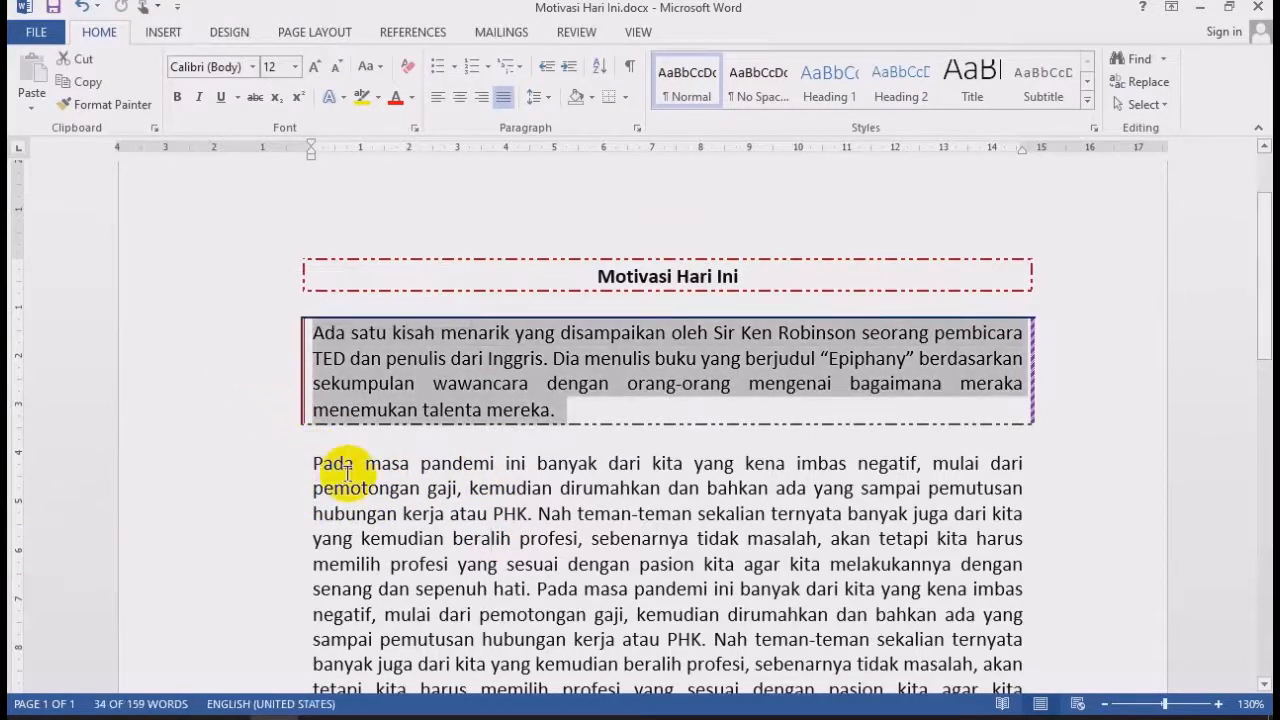
{"action": "left_click", "coordinate": [443, 490]}
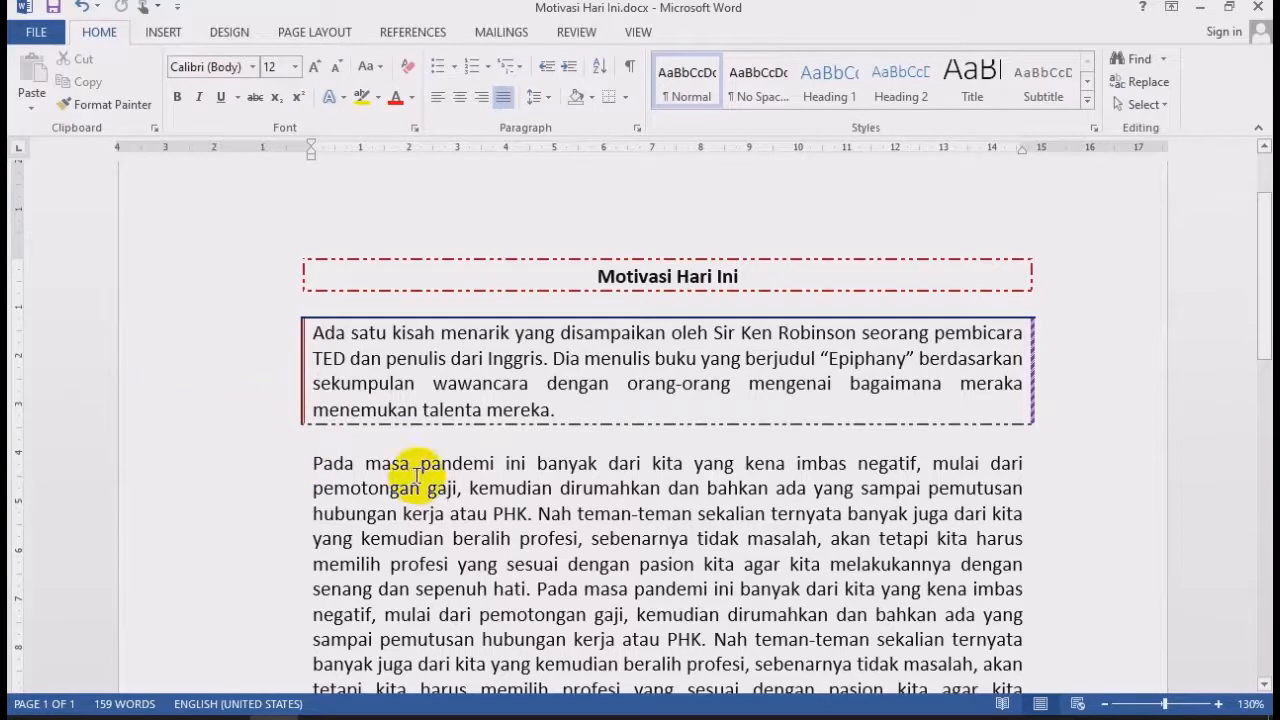
Delete the whole bordered first body paragraph, starting "Ada satu kisah menarik"
{"action": "double_click", "coordinate": [237, 368]}
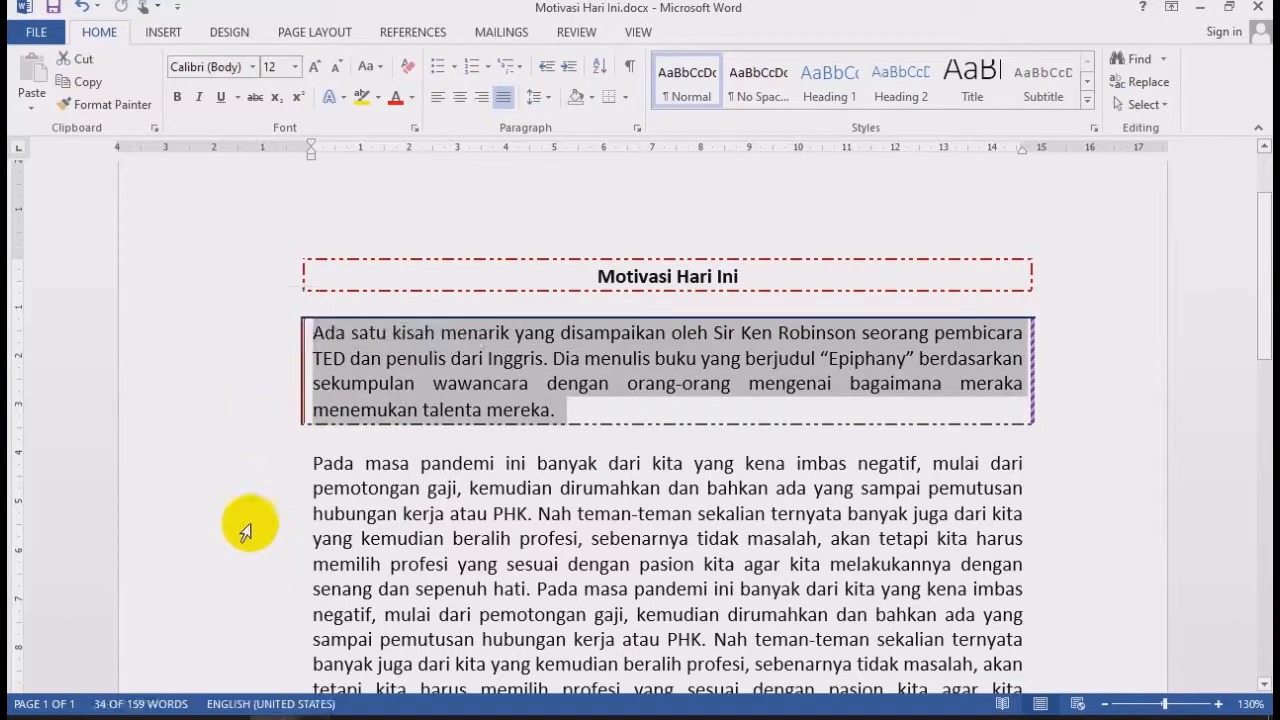
{"action": "key", "text": "Delete"}
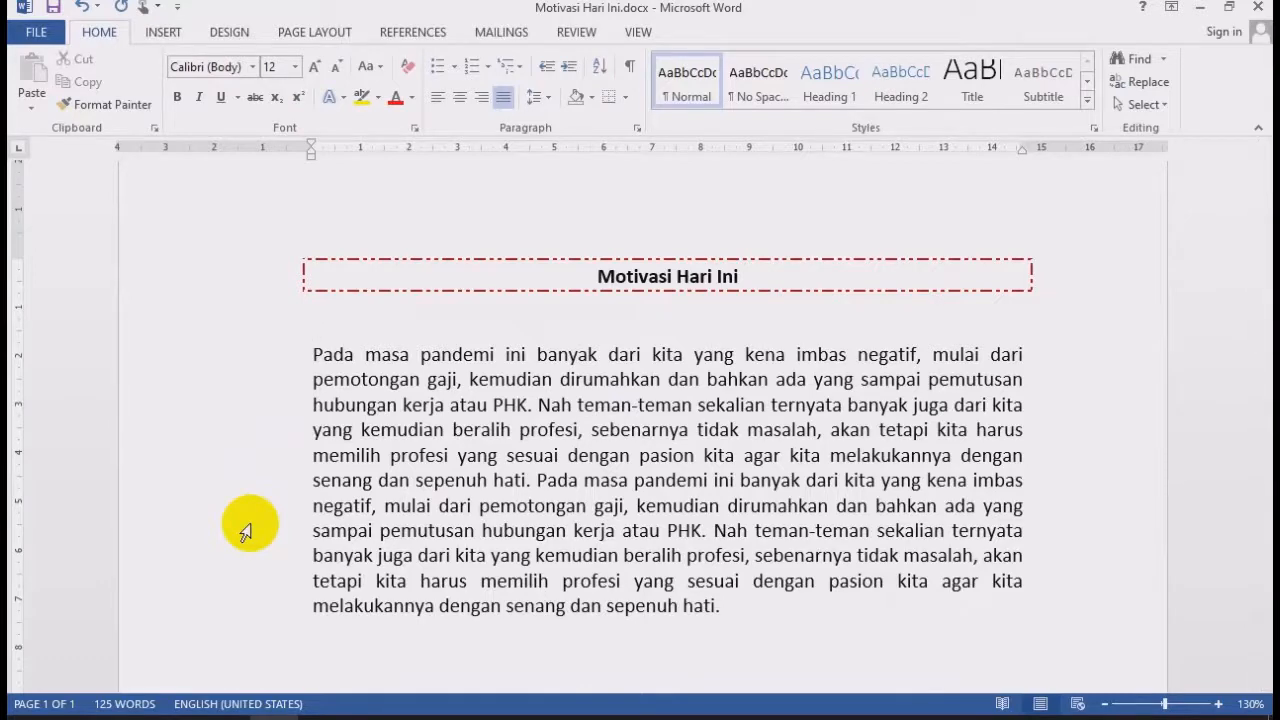
Undo the deletion of the bordered first body paragraph, starting "Ada satu kisah menarik"
{"action": "key", "text": "ctrl+z"}
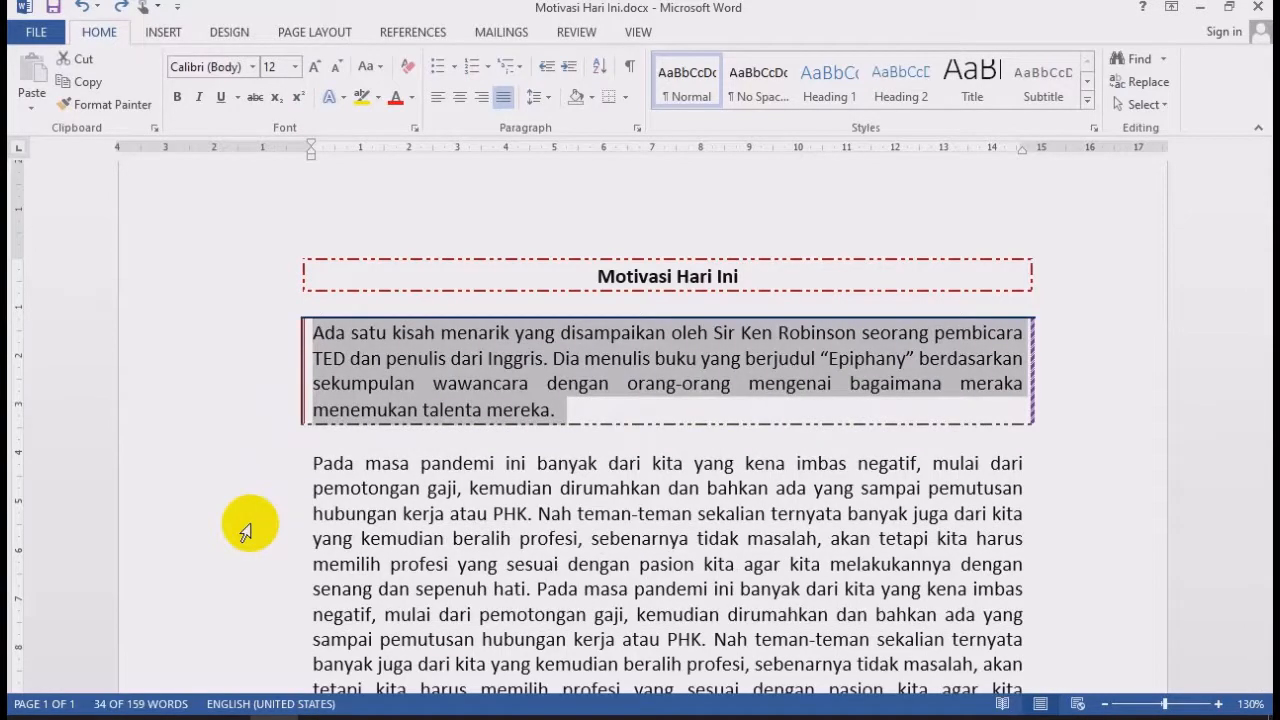
{"action": "left_click", "coordinate": [408, 538]}
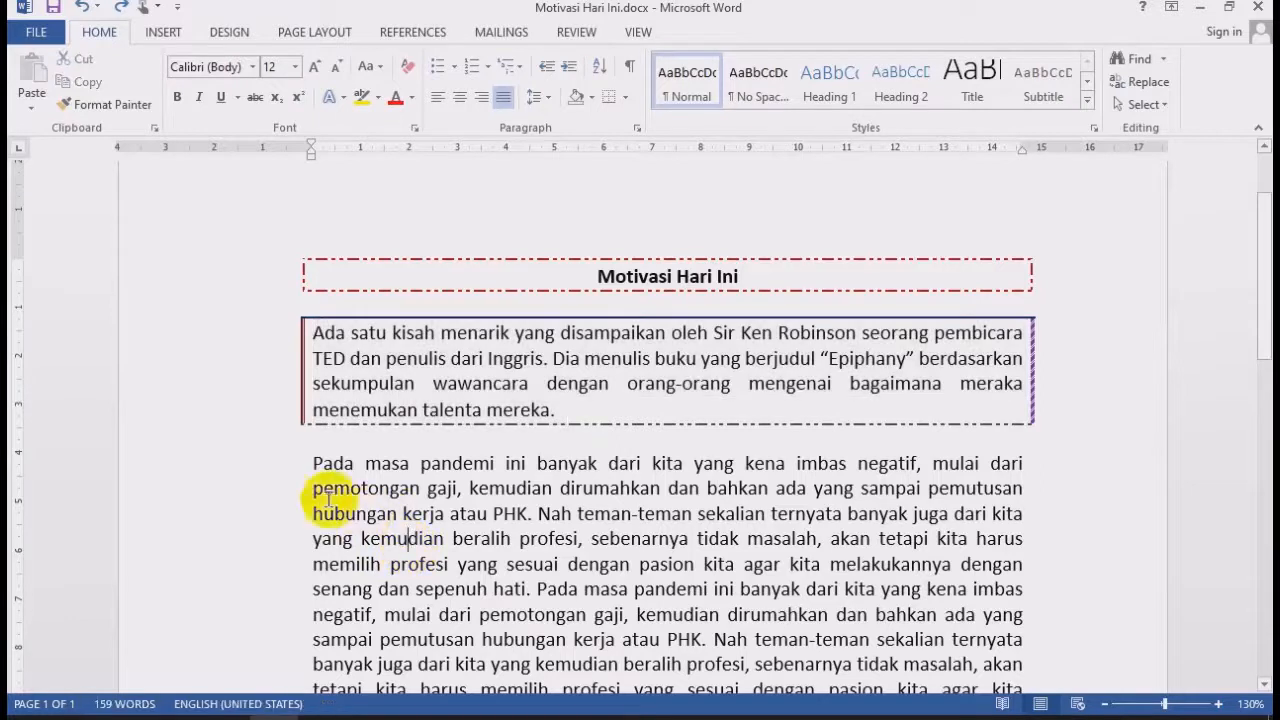
{"action": "double_click", "coordinate": [182, 357]}
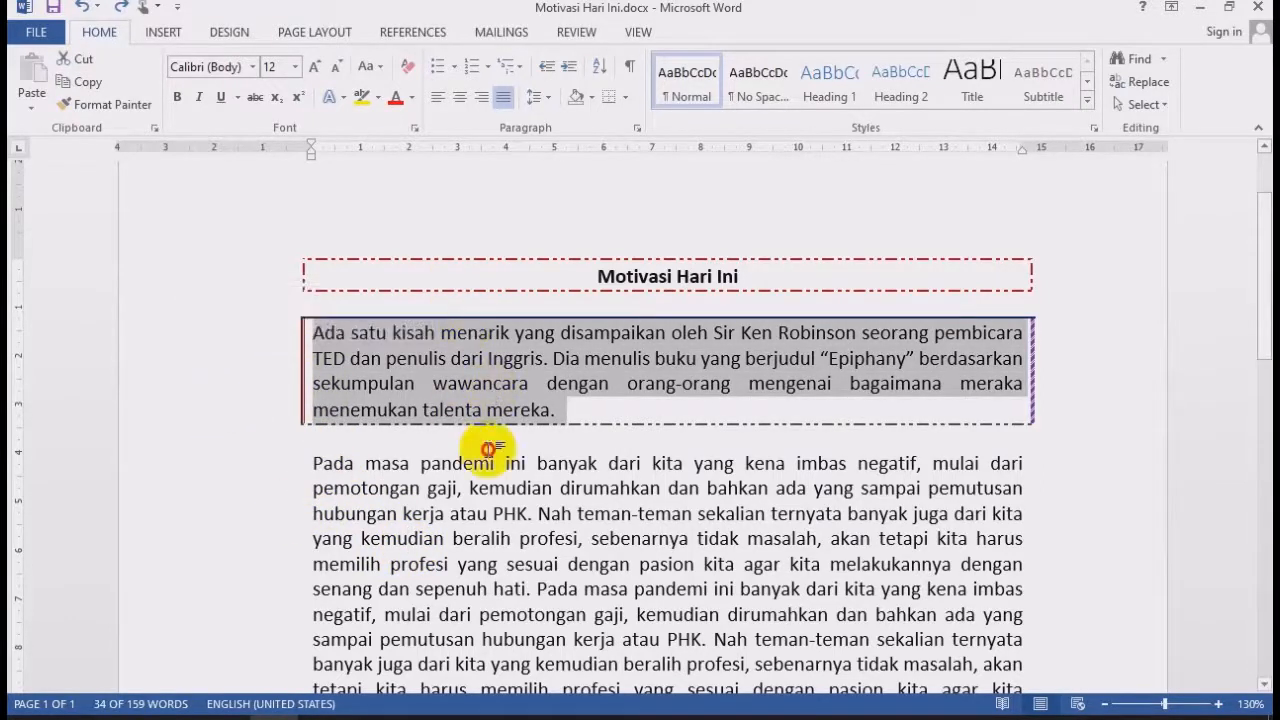
{"action": "left_click", "coordinate": [455, 460]}
{"action": "double_click", "coordinate": [211, 366]}
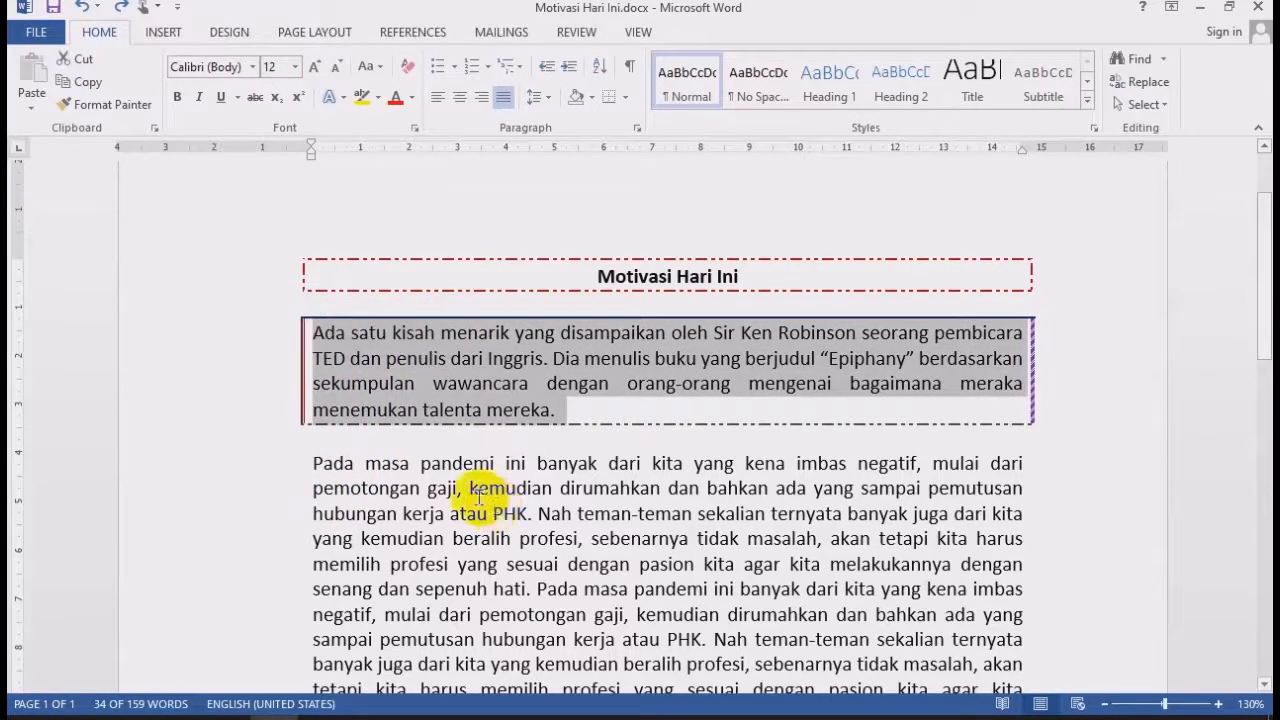
{"action": "left_click", "coordinate": [421, 511]}
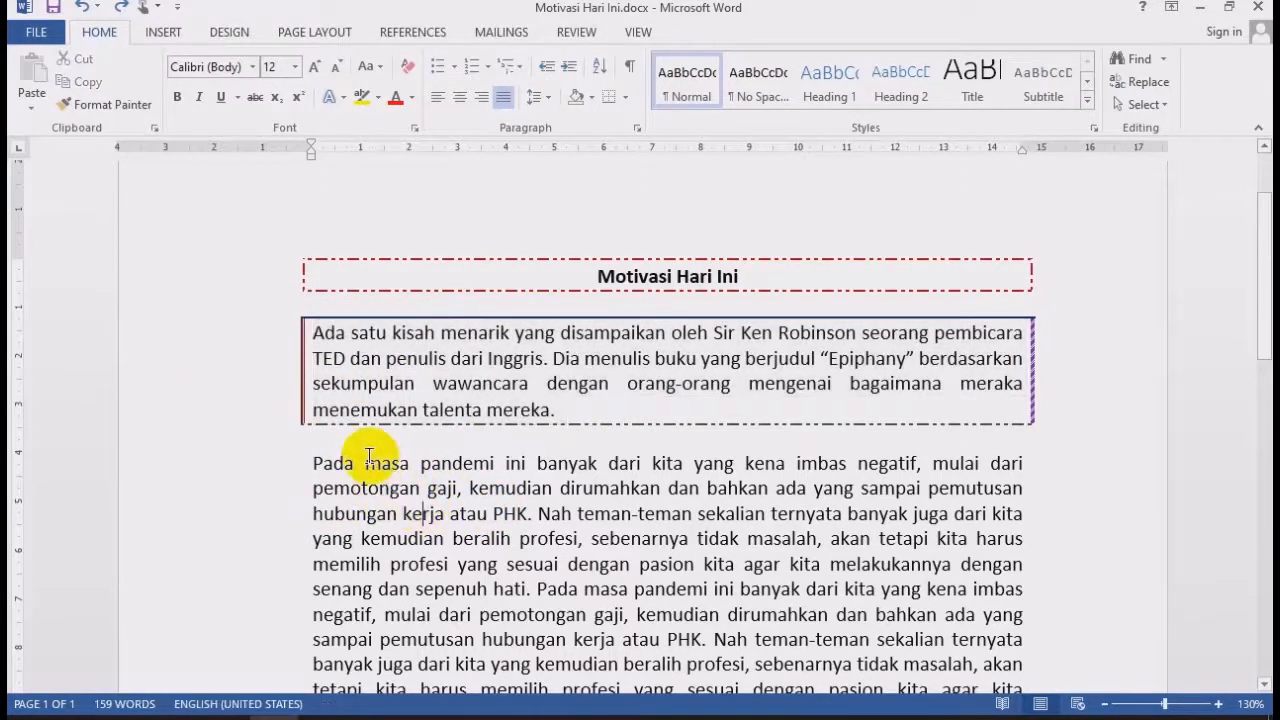
Undo the border formatting of the first body paragraph and restore it again
{"action": "double_click", "coordinate": [208, 380]}
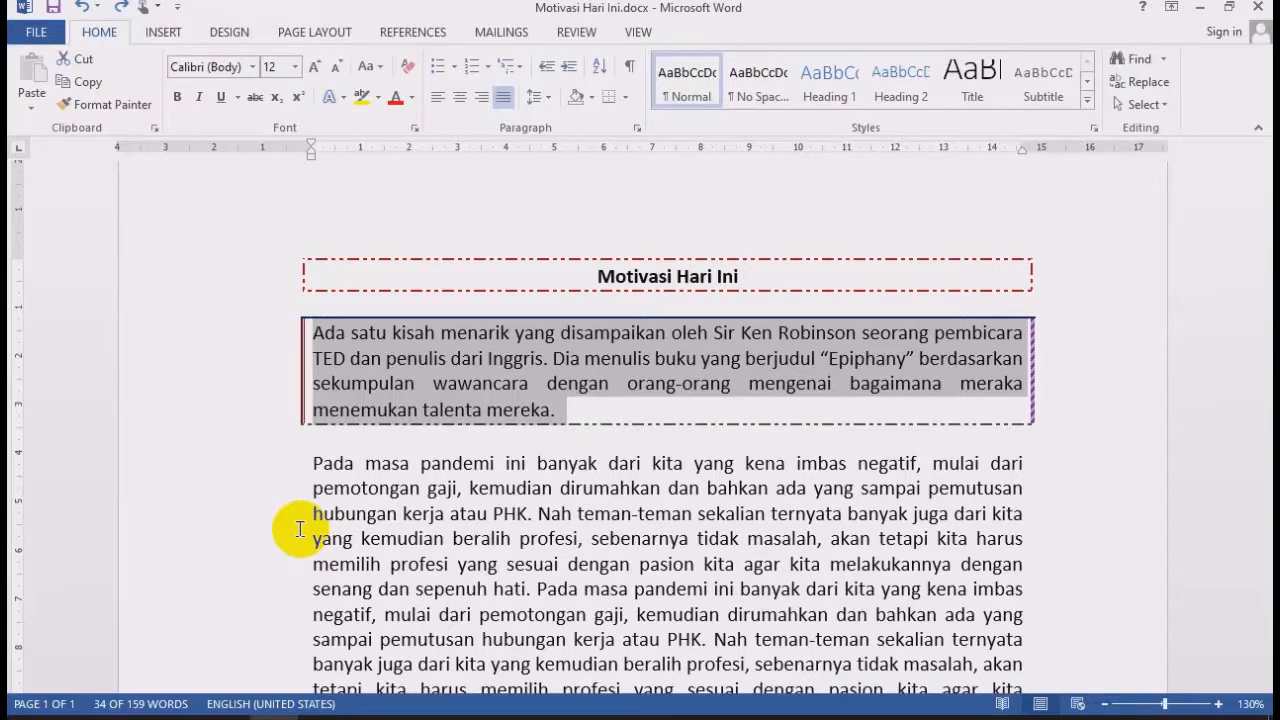
{"action": "key", "text": "ctrl+z"}
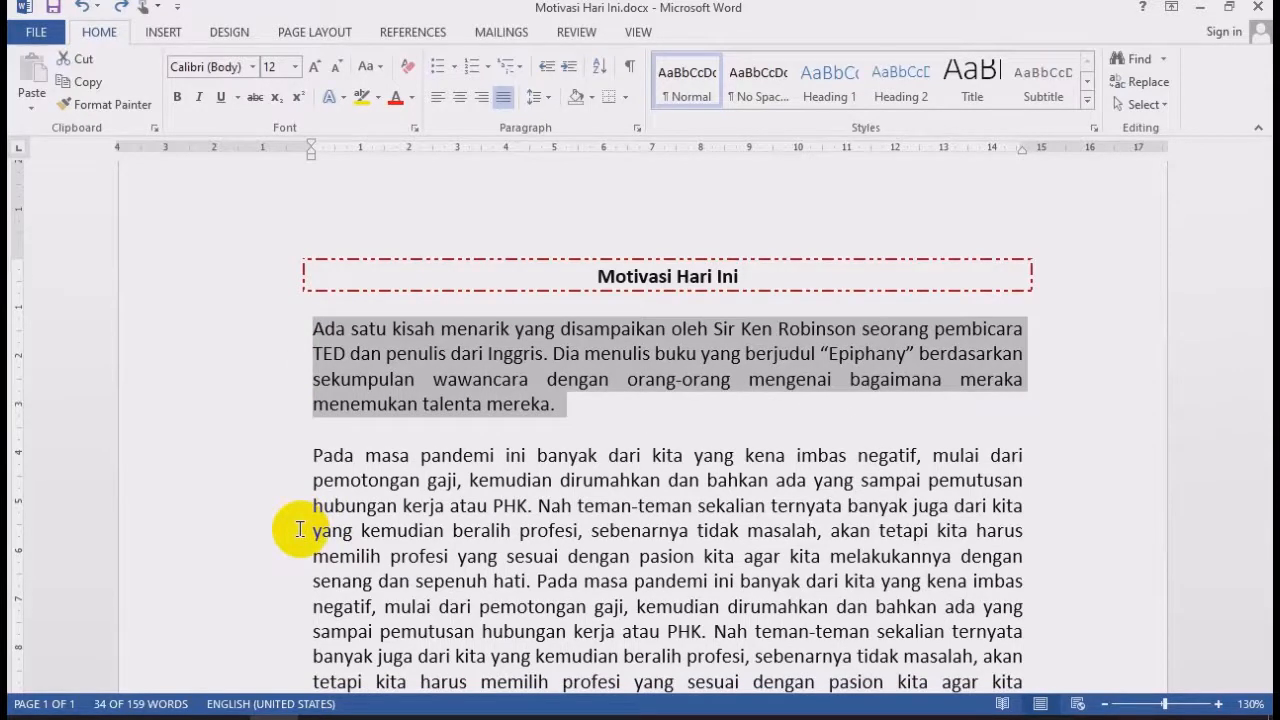
{"action": "left_click", "coordinate": [368, 383]}
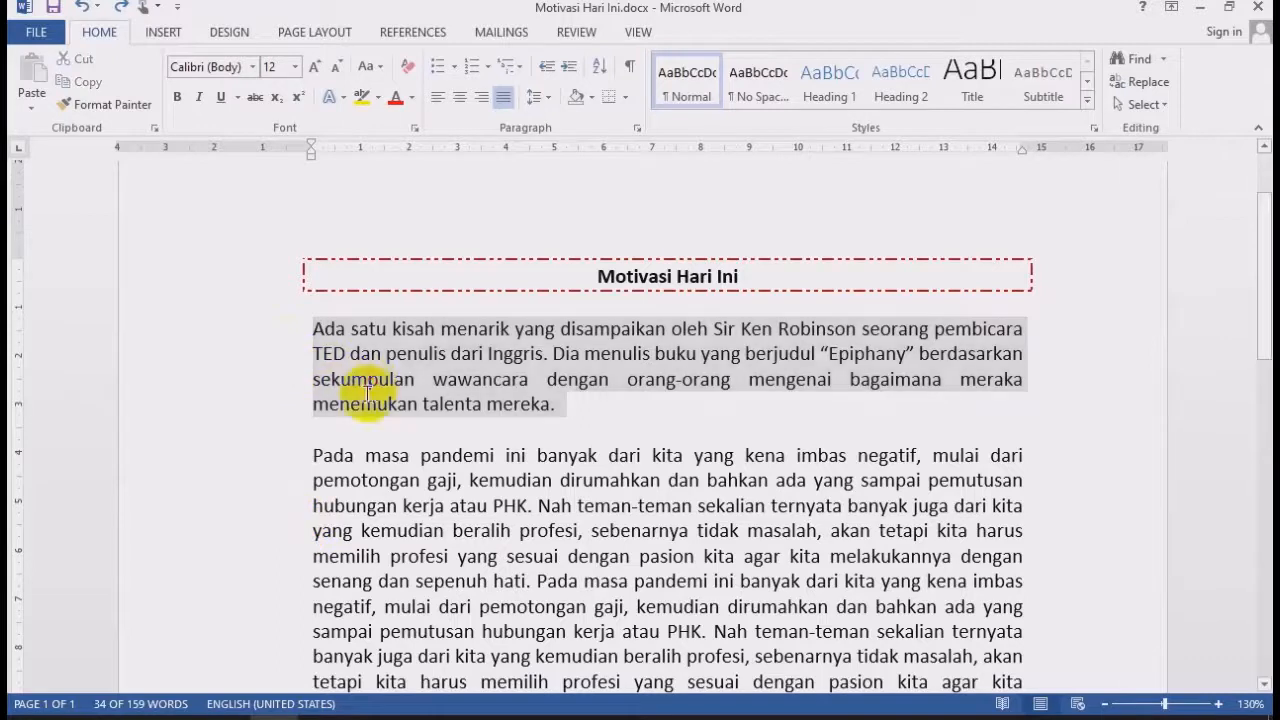
{"action": "left_click", "coordinate": [84, 11]}
{"action": "double_click", "coordinate": [251, 331]}
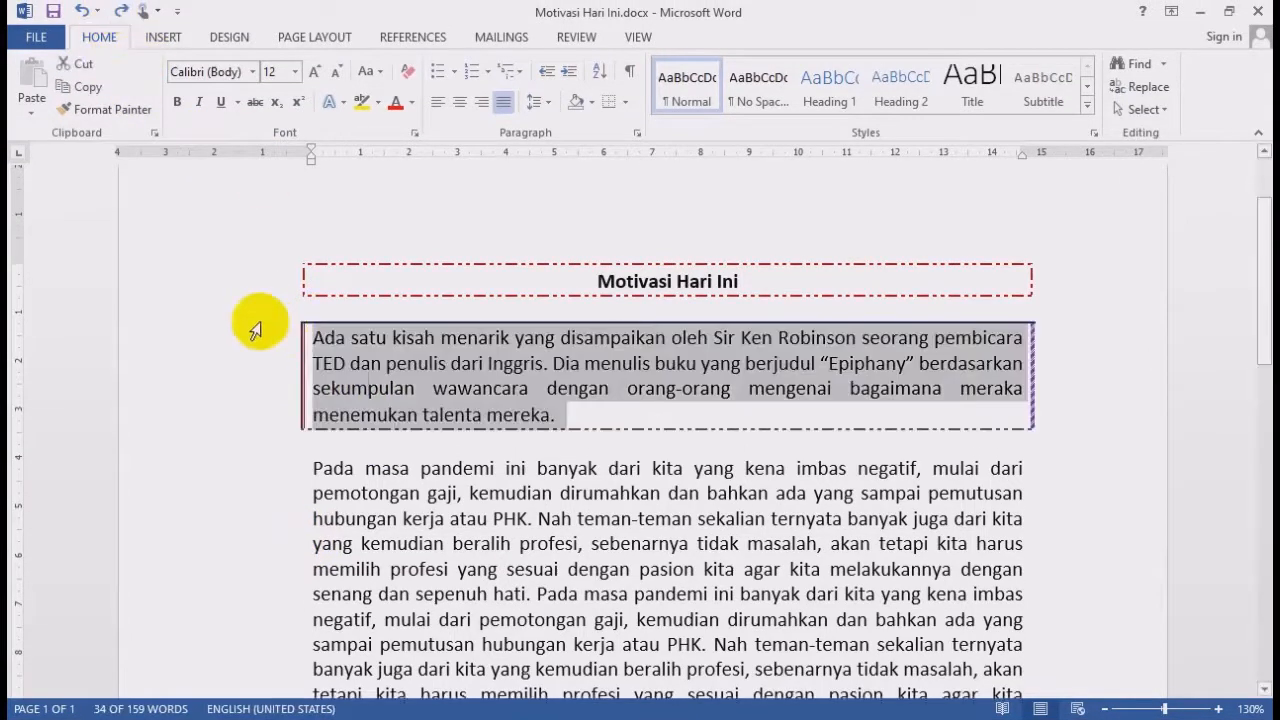
Review the first body paragraph's settings in the Borders and Shading dialog, and close it without changing anything
{"action": "left_click", "coordinate": [537, 468]}
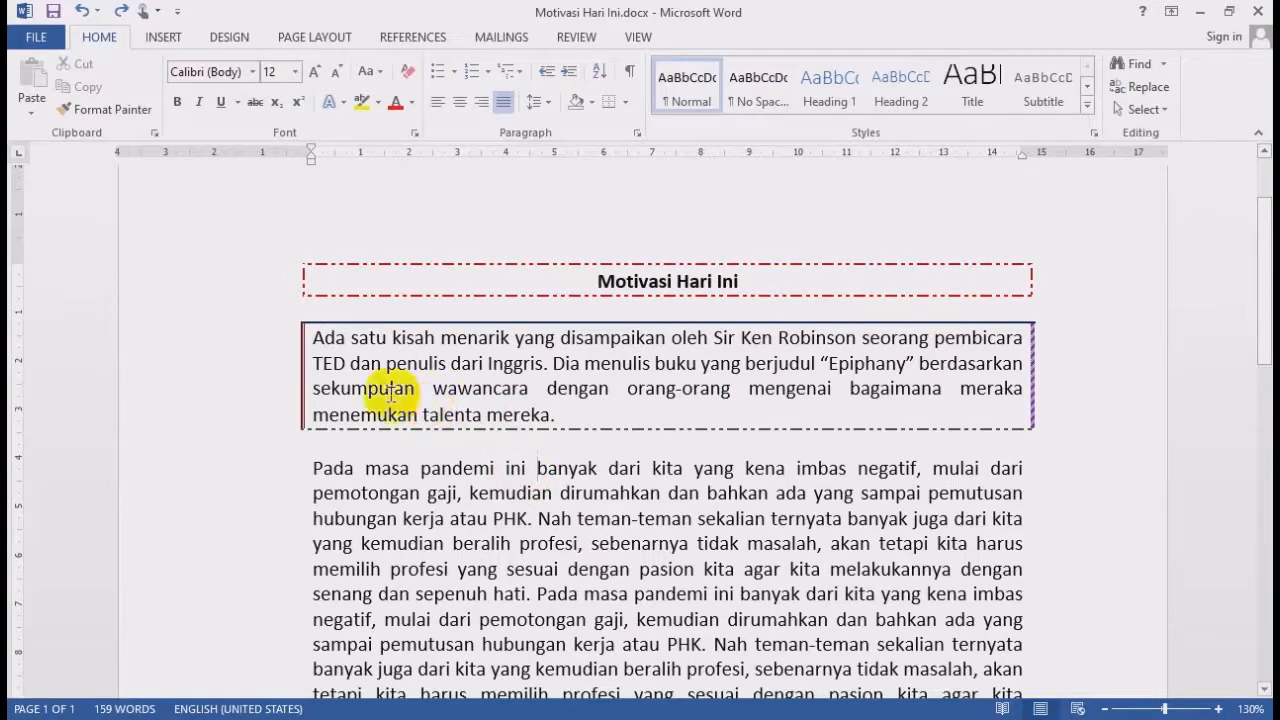
{"action": "double_click", "coordinate": [180, 366]}
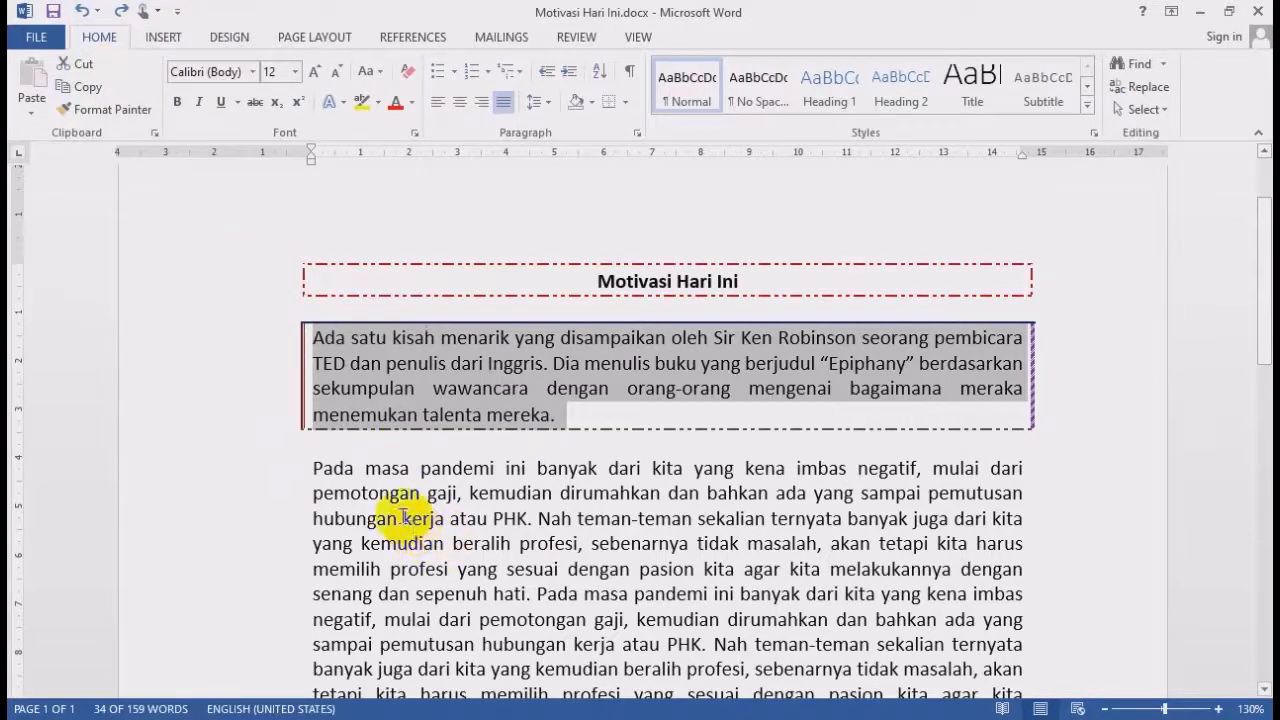
{"action": "left_click", "coordinate": [400, 518]}
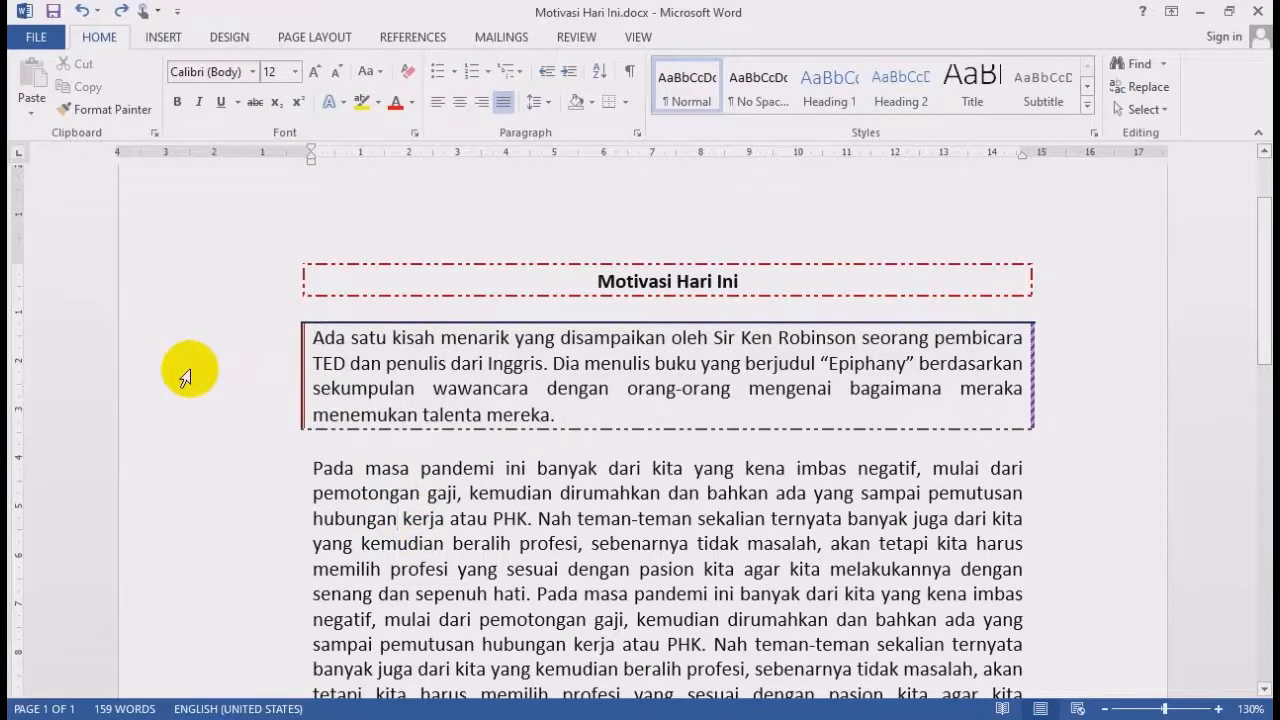
{"action": "double_click", "coordinate": [185, 377]}
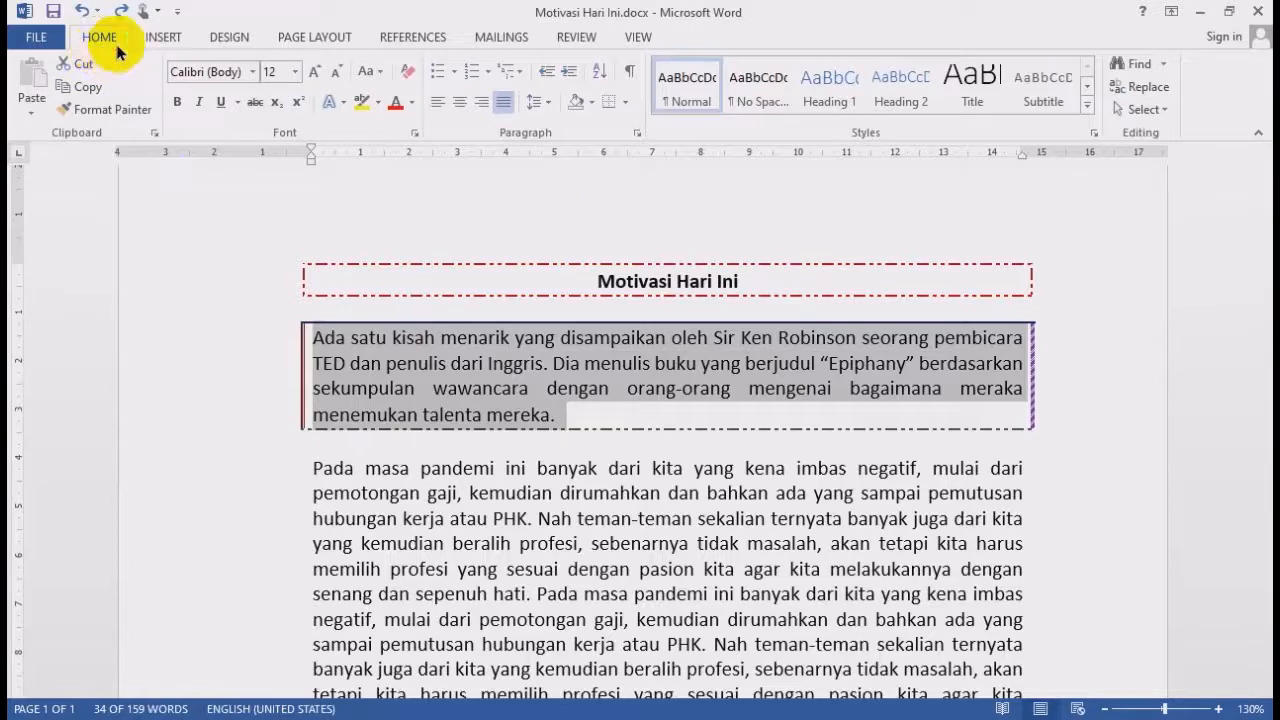
{"action": "left_click", "coordinate": [625, 102]}
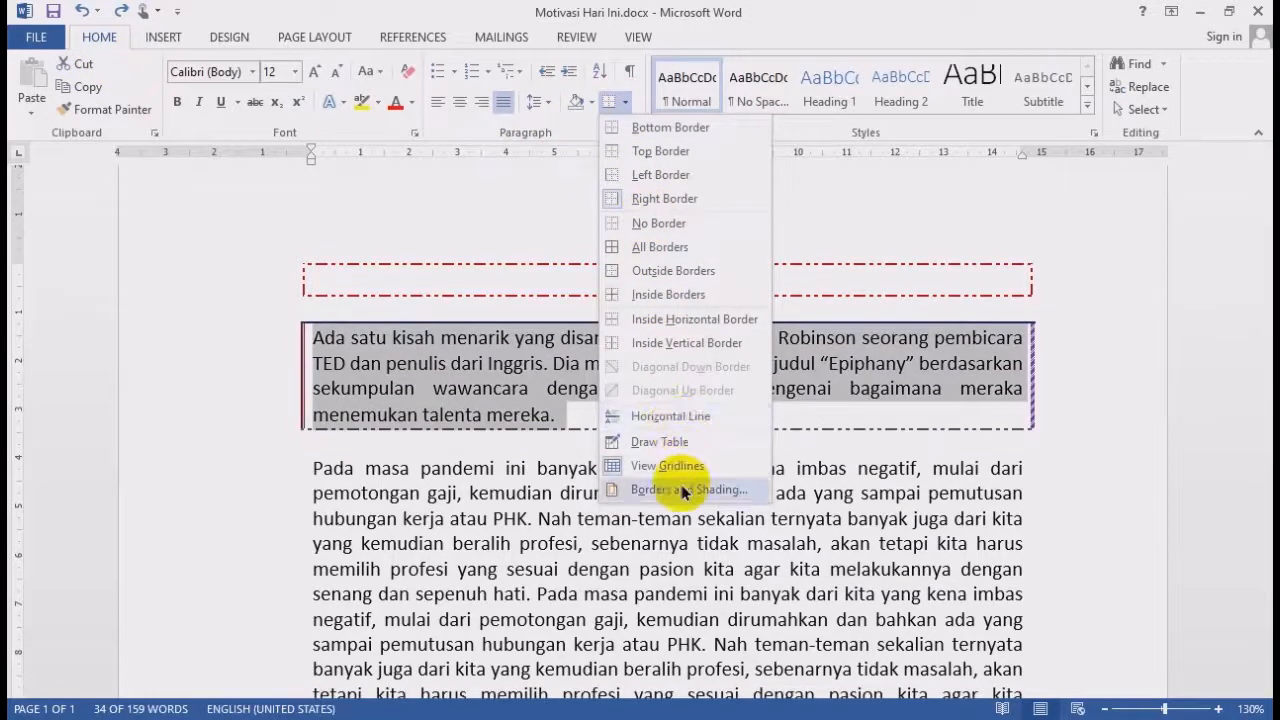
{"action": "left_click", "coordinate": [660, 489]}
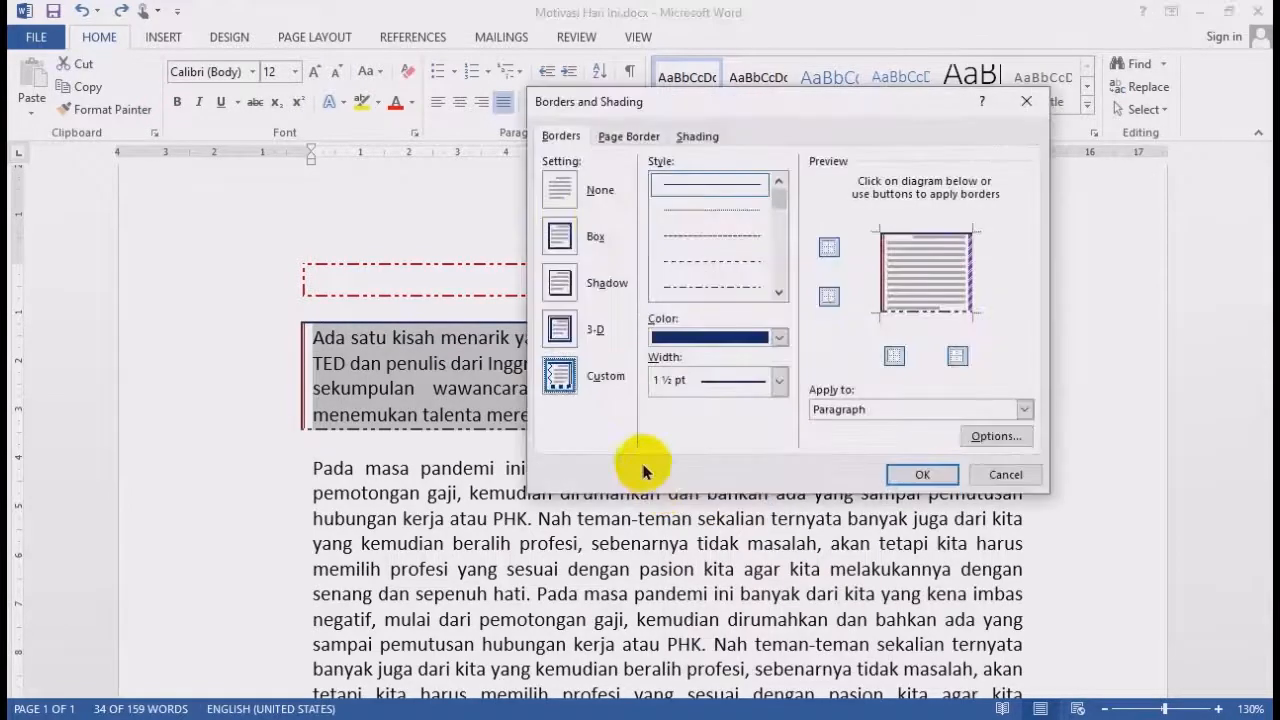
{"action": "left_click", "coordinate": [560, 136]}
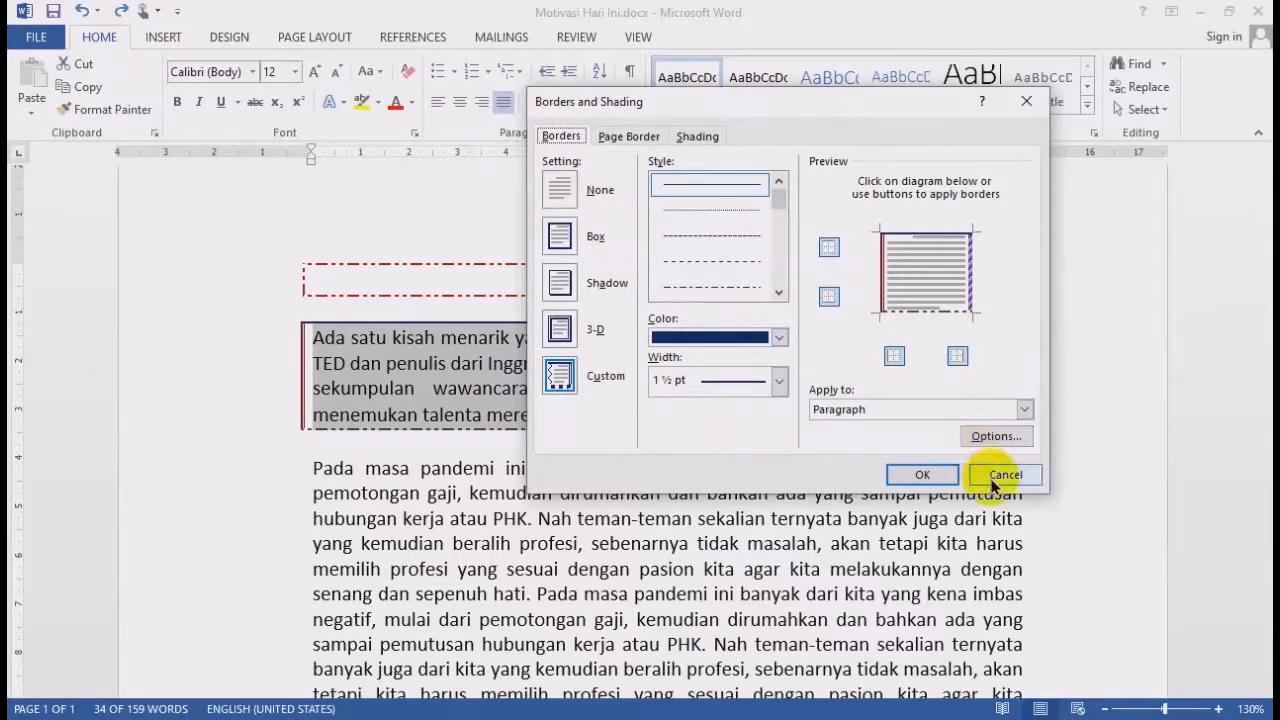
{"action": "left_click", "coordinate": [1003, 475]}
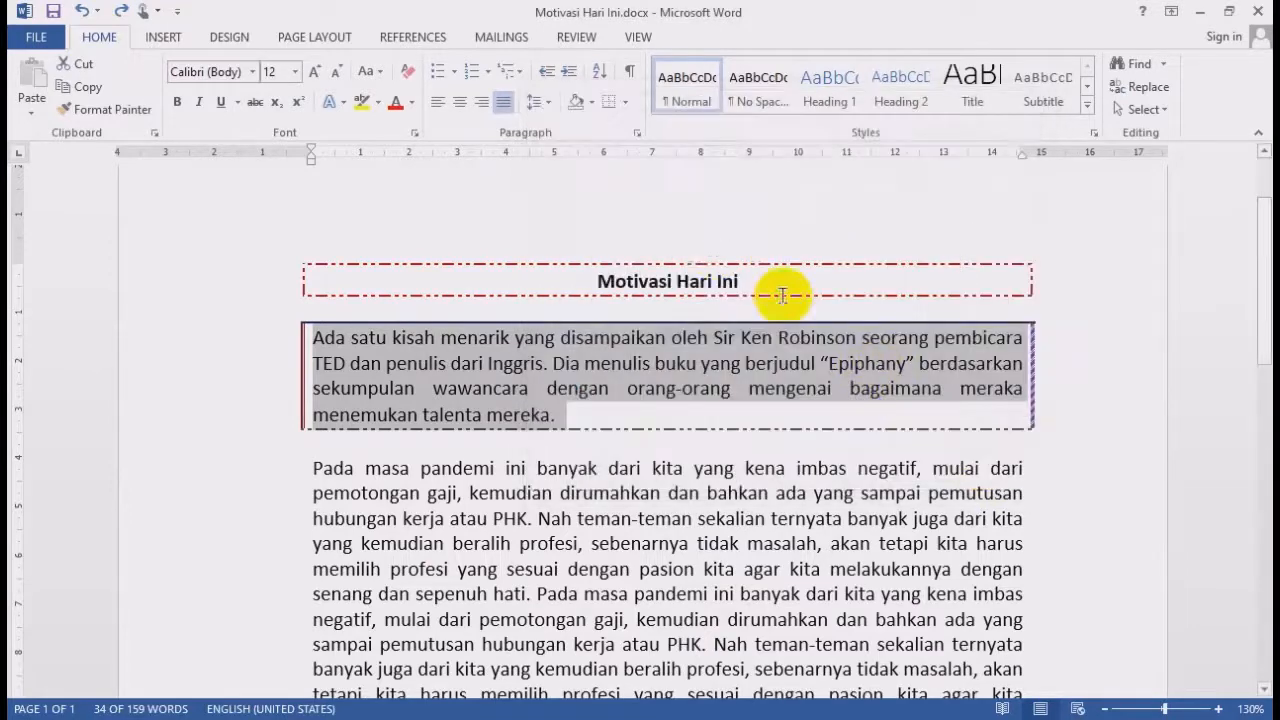
Remove all borders from the first body paragraph with the No Border option
{"action": "left_click", "coordinate": [624, 102]}
{"action": "left_click", "coordinate": [640, 224]}
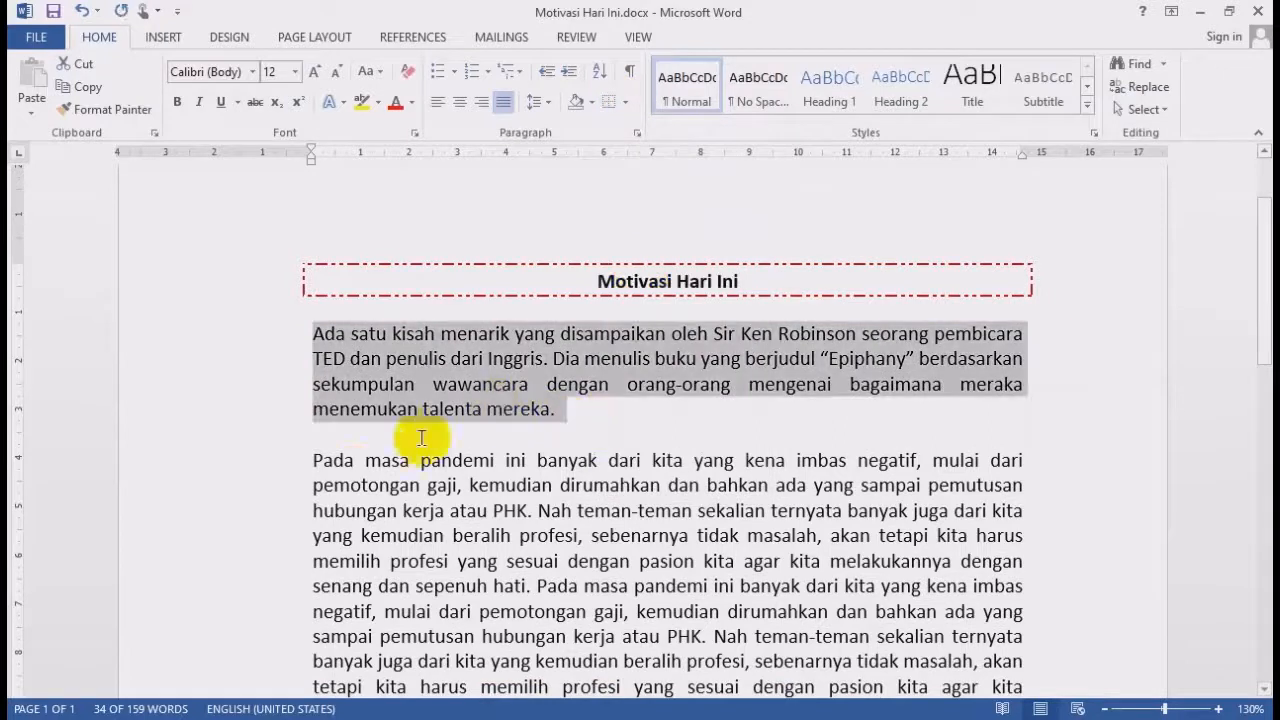
{"action": "left_click", "coordinate": [524, 487]}
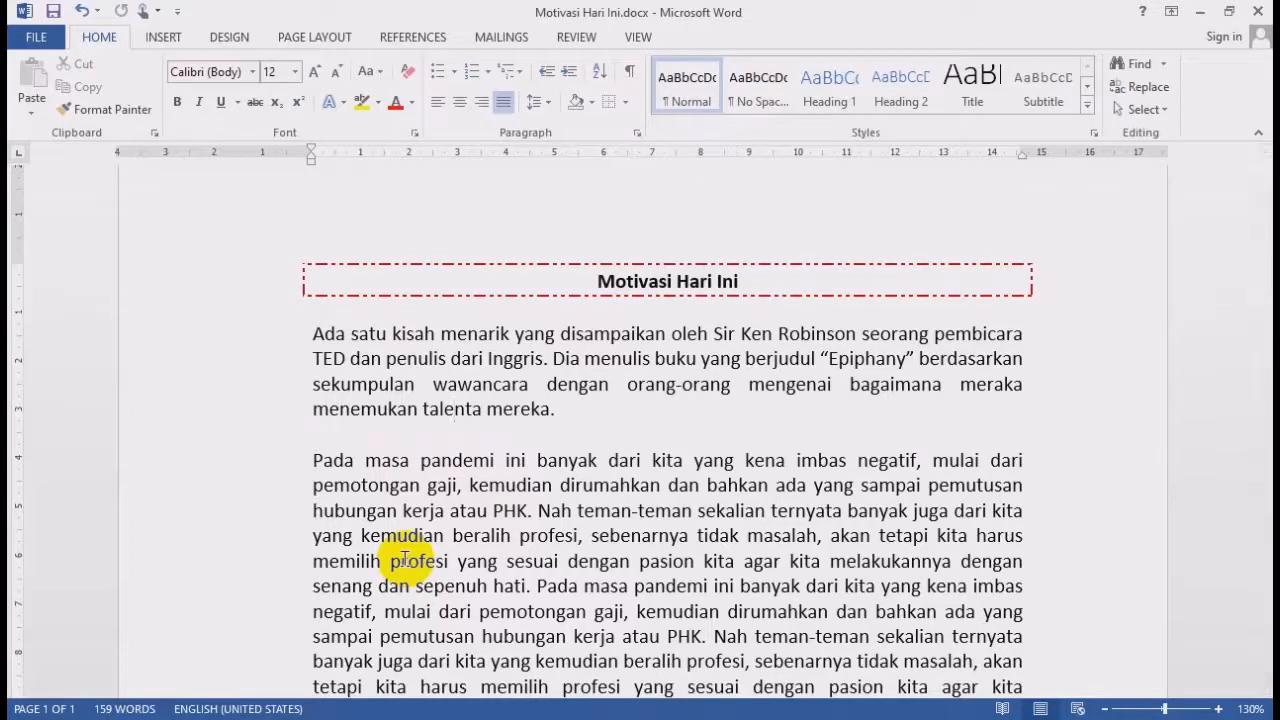
Start a custom border for the whole second body paragraph, starting "Pada masa pandemi", with the dash-dot-dot line style
{"action": "scroll", "coordinate": [405, 560], "scroll_direction": "down", "scroll_amount": 1}
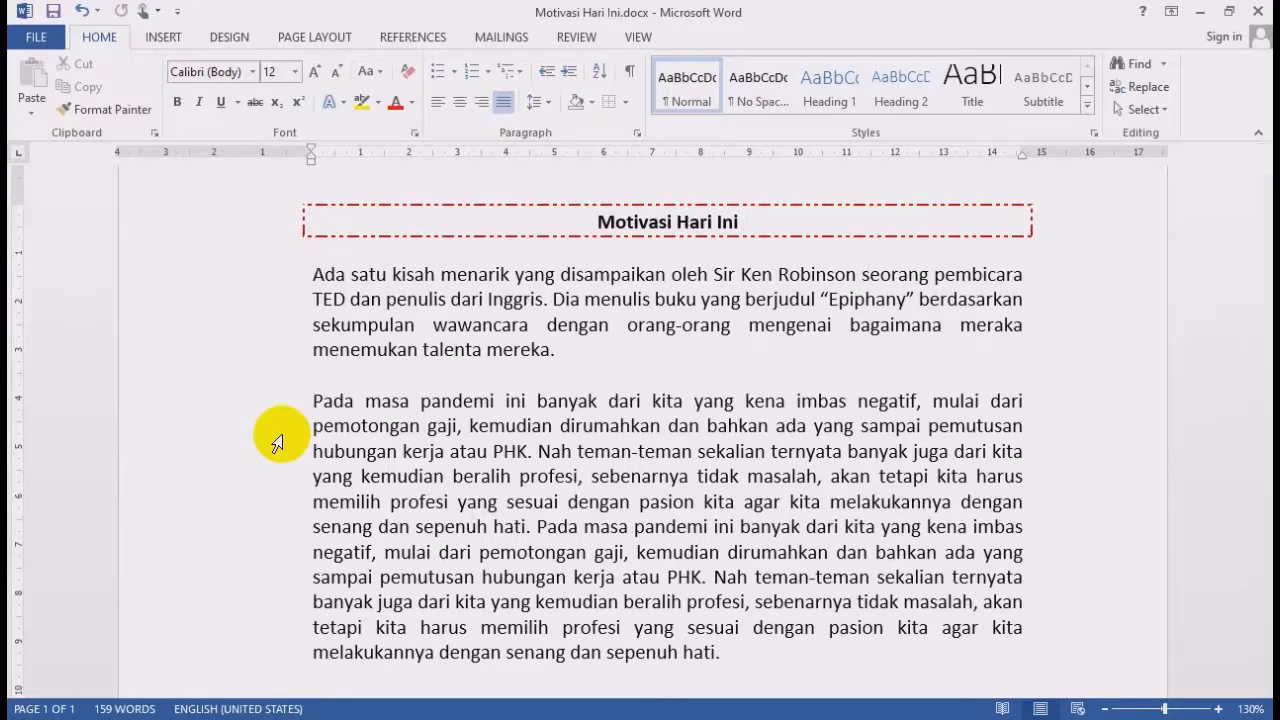
{"action": "left_click", "coordinate": [451, 451]}
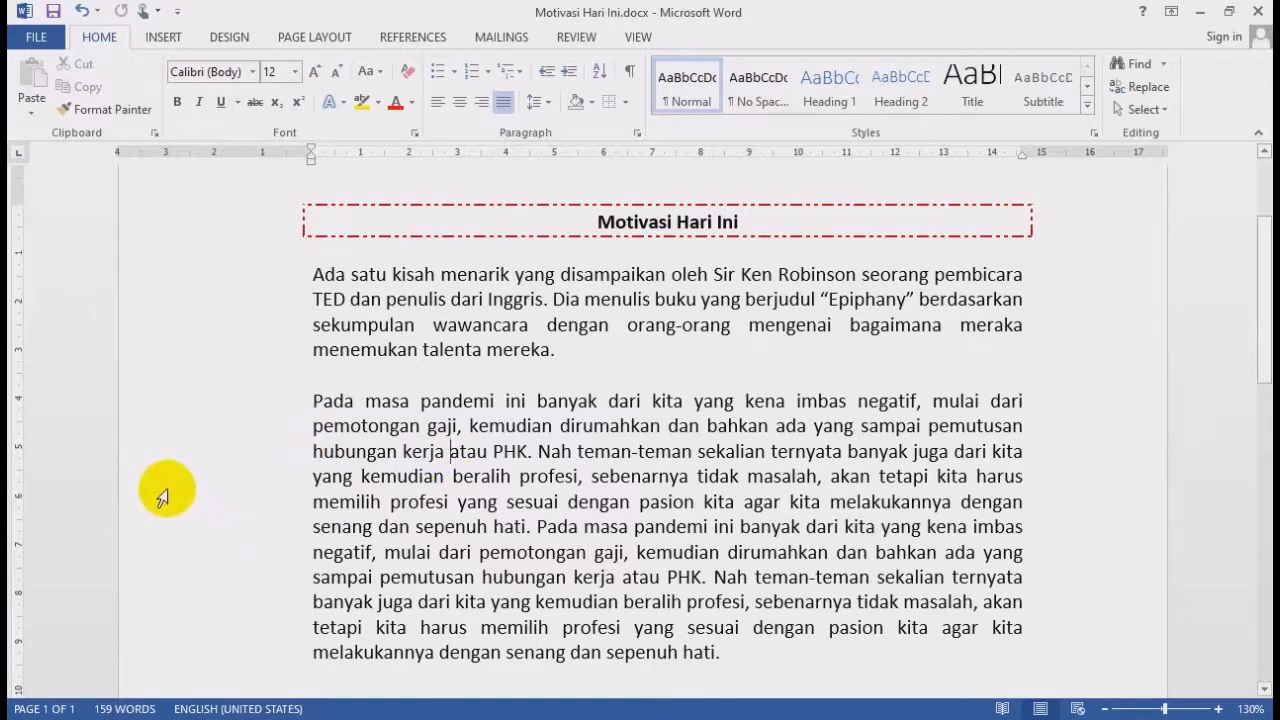
{"action": "double_click", "coordinate": [140, 488]}
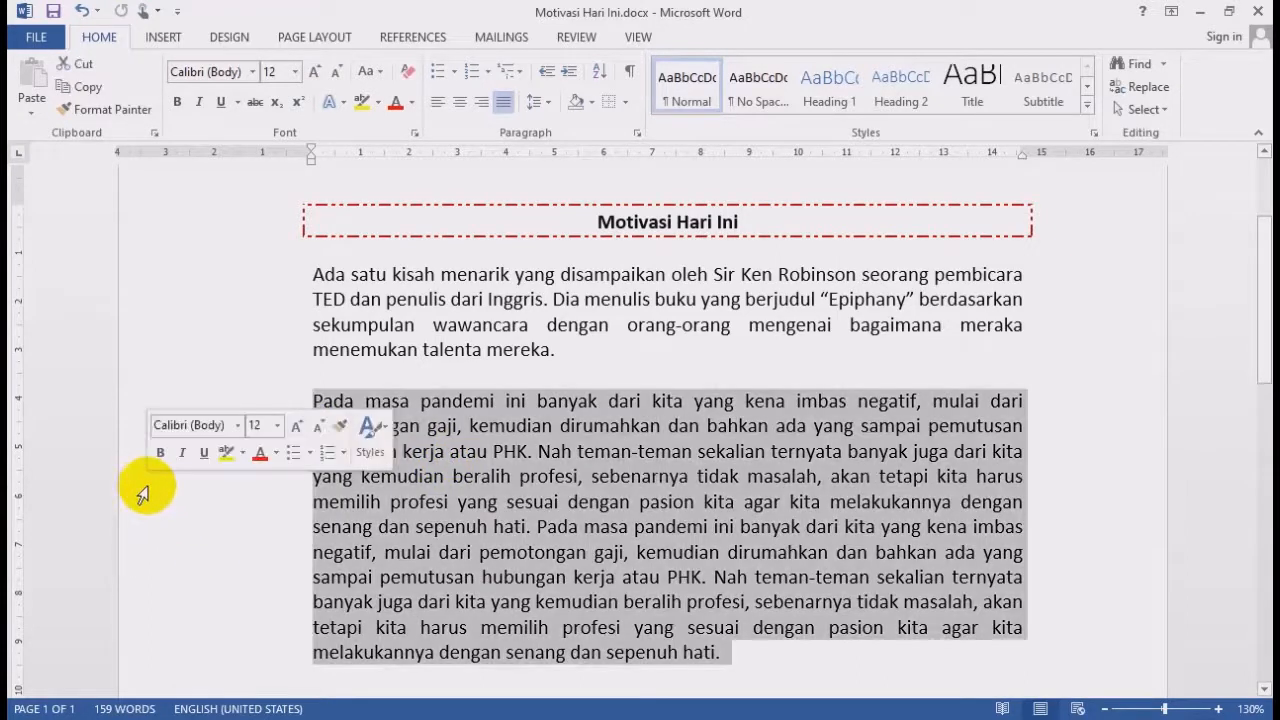
{"action": "left_click", "coordinate": [624, 102]}
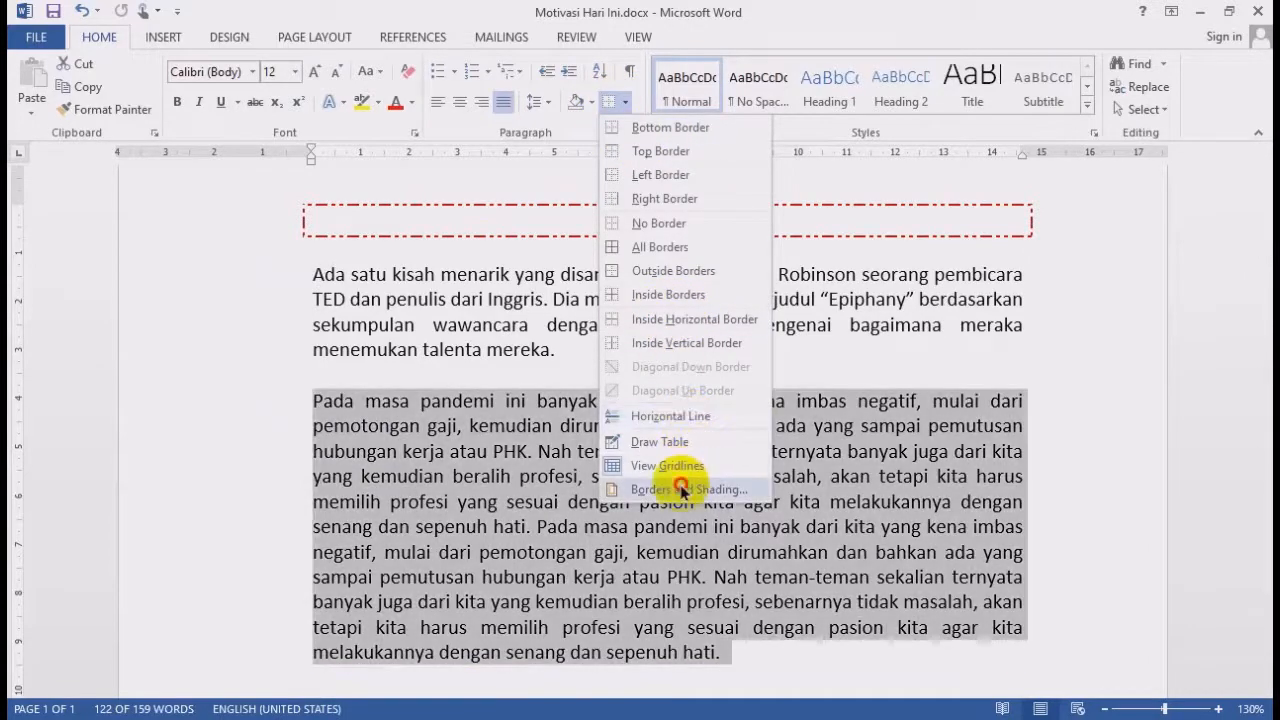
{"action": "left_click", "coordinate": [681, 489]}
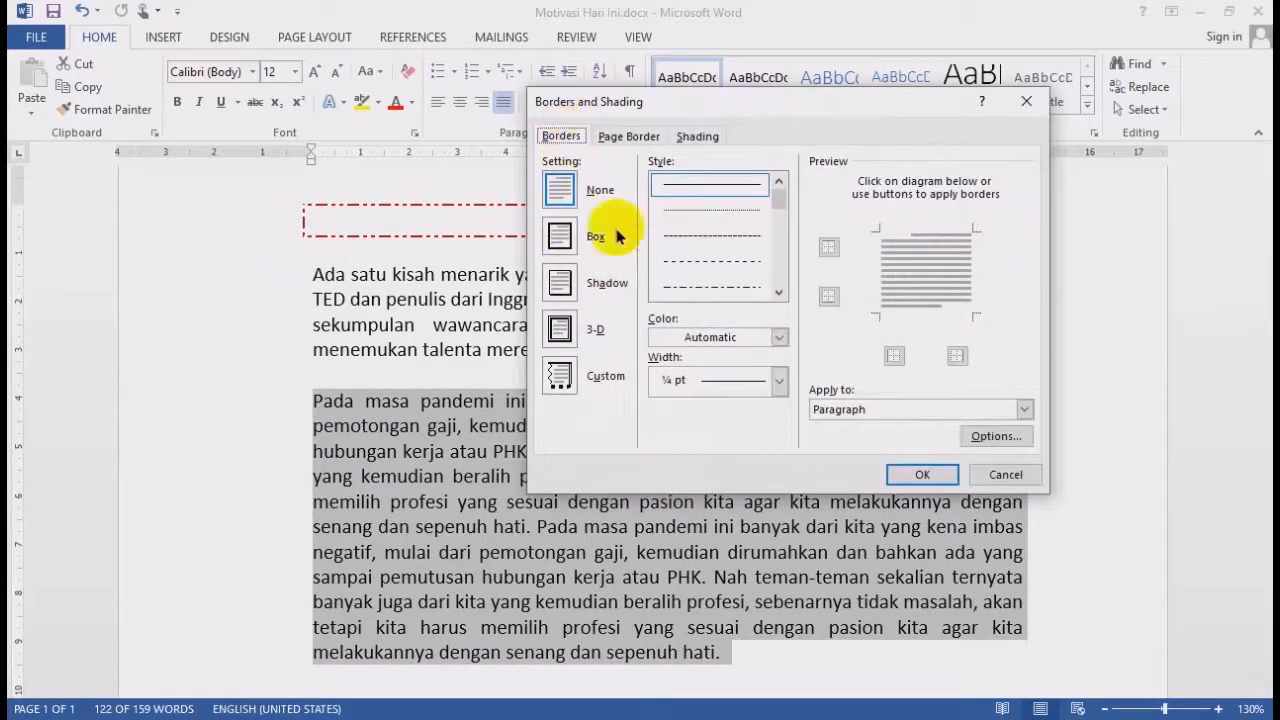
{"action": "left_click", "coordinate": [561, 374]}
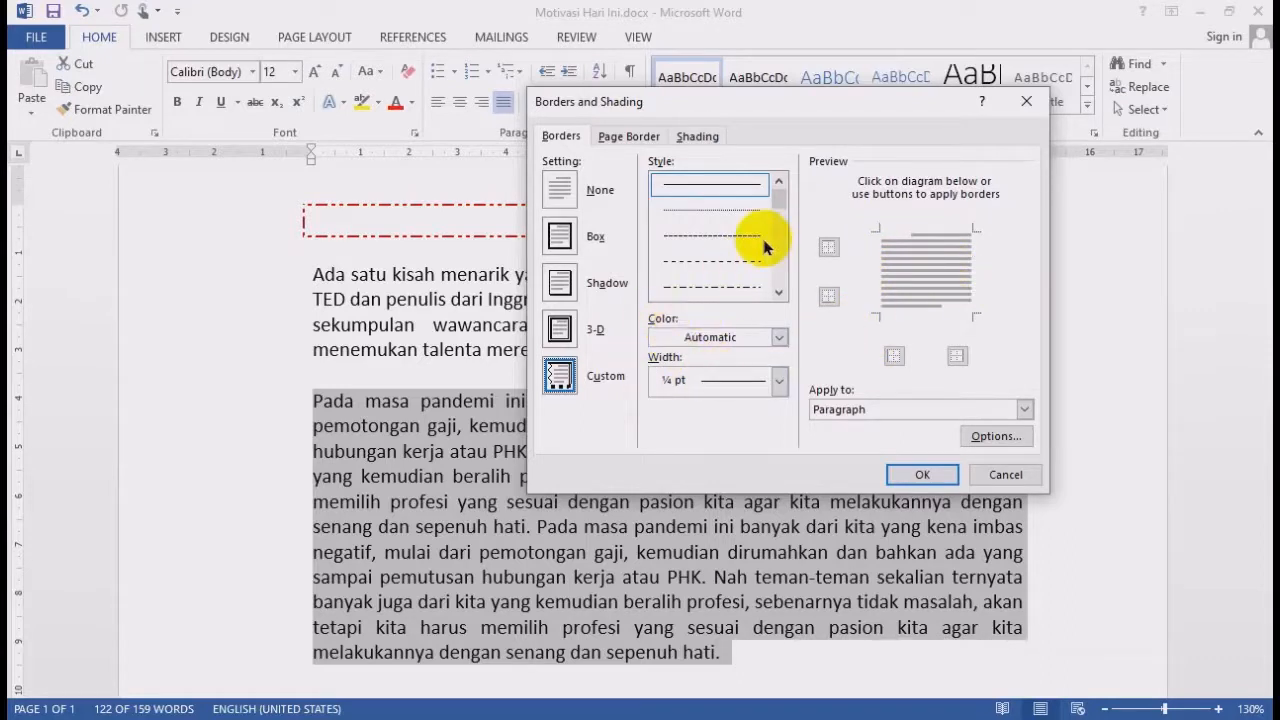
{"action": "scroll", "coordinate": [765, 265], "scroll_direction": "down", "scroll_amount": 2}
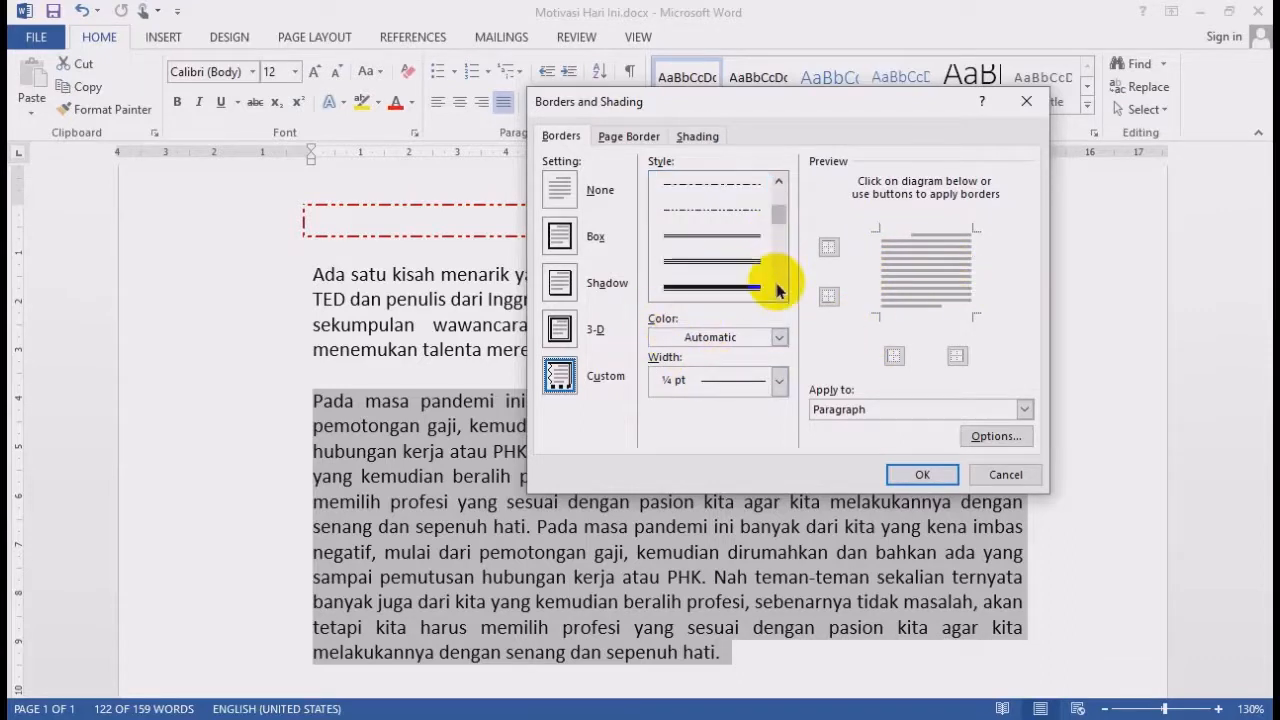
{"action": "left_click", "coordinate": [778, 187]}
{"action": "left_click", "coordinate": [728, 236]}
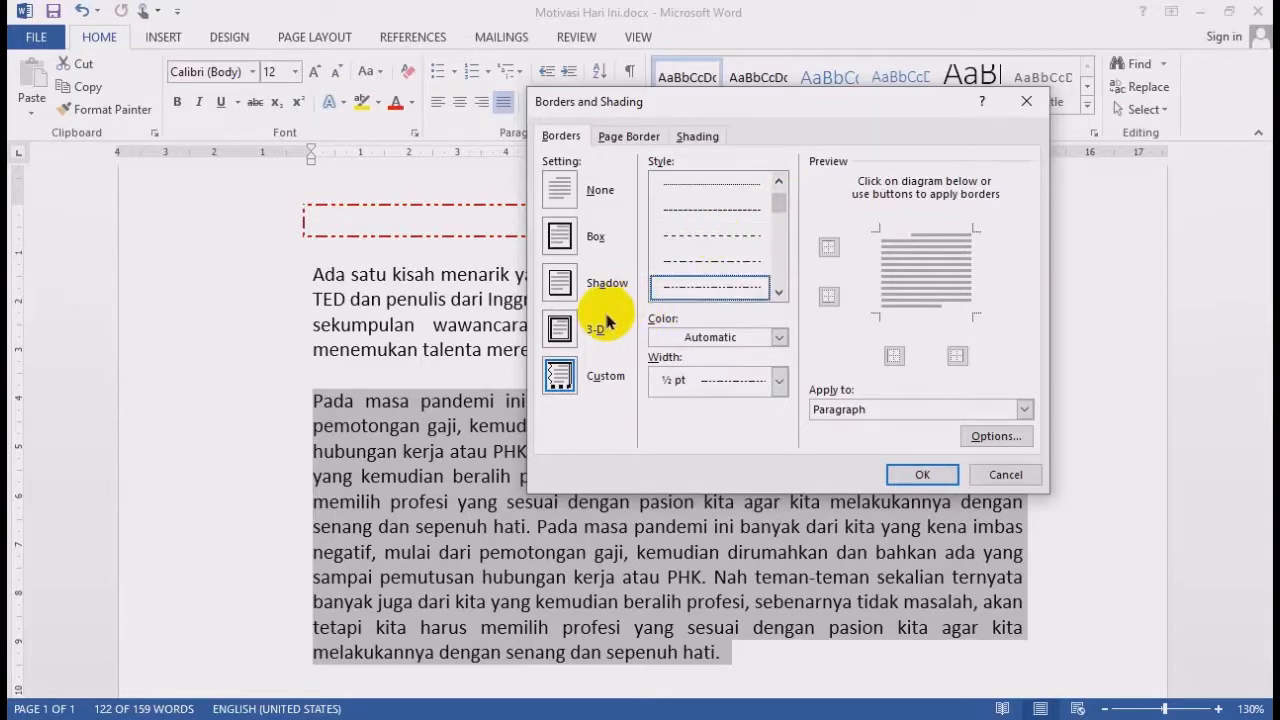
Set the custom border line's colour to Automatic and its width to 2 ¼ pt
{"action": "left_click", "coordinate": [778, 337]}
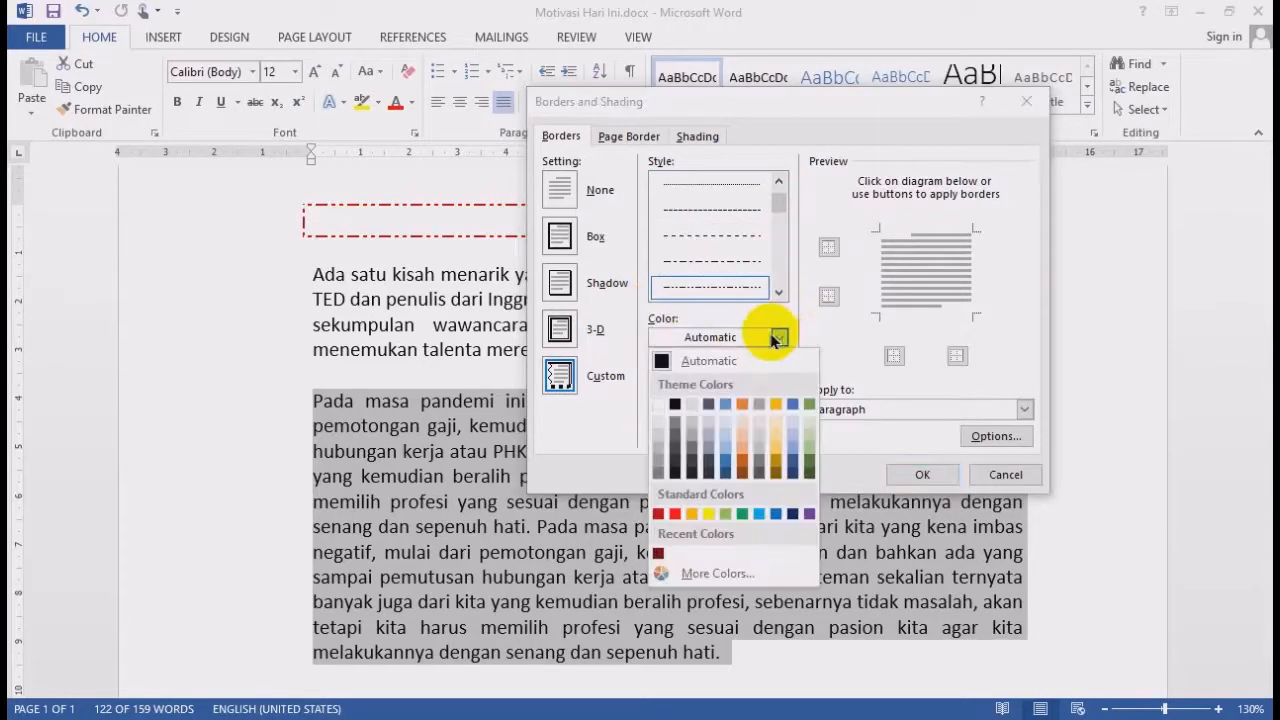
{"action": "left_click", "coordinate": [665, 361]}
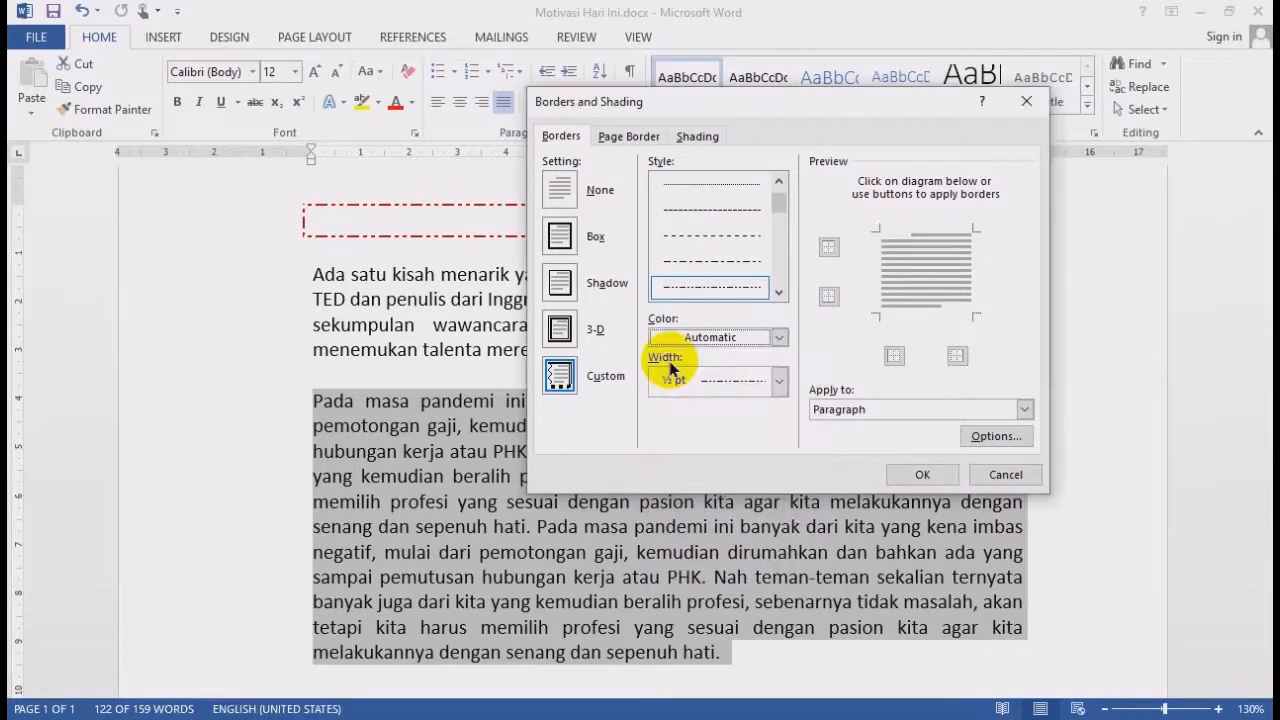
{"action": "left_click", "coordinate": [774, 384]}
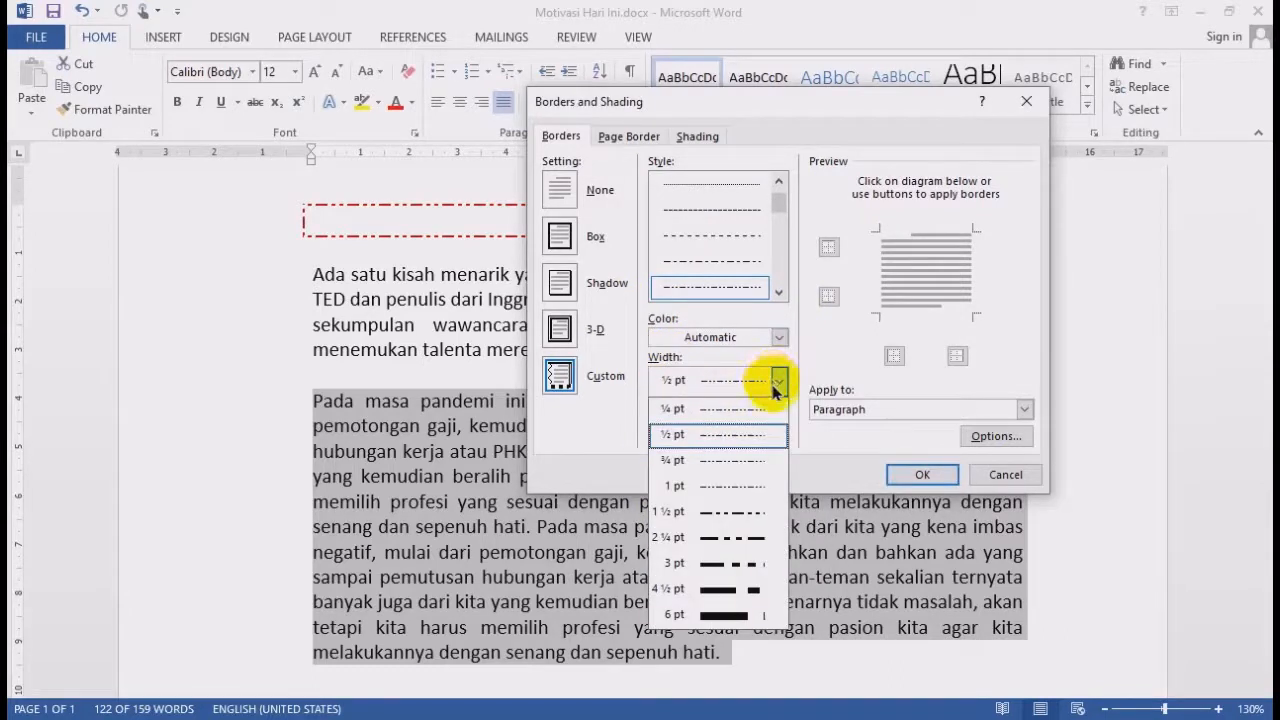
{"action": "left_click", "coordinate": [714, 529]}
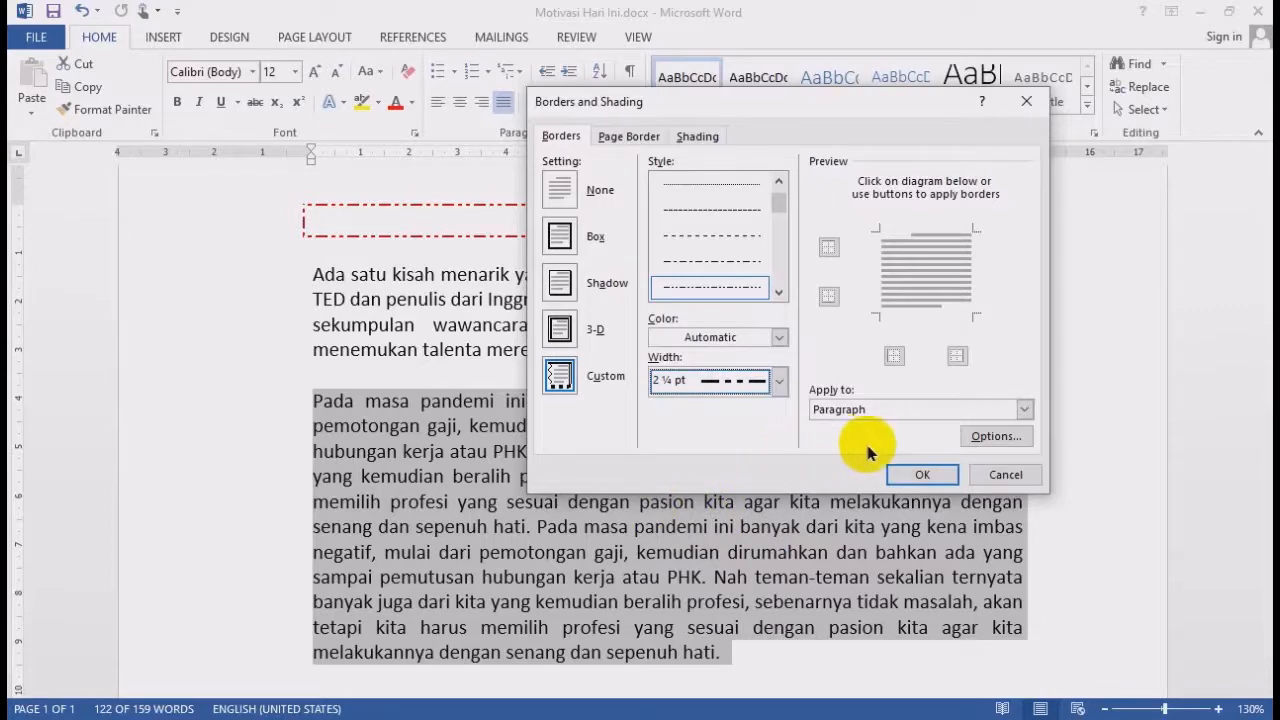
Put the line on only the left and right edges of the second body paragraph, apply it and check the result
{"action": "left_click", "coordinate": [894, 355]}
{"action": "left_click", "coordinate": [957, 355]}
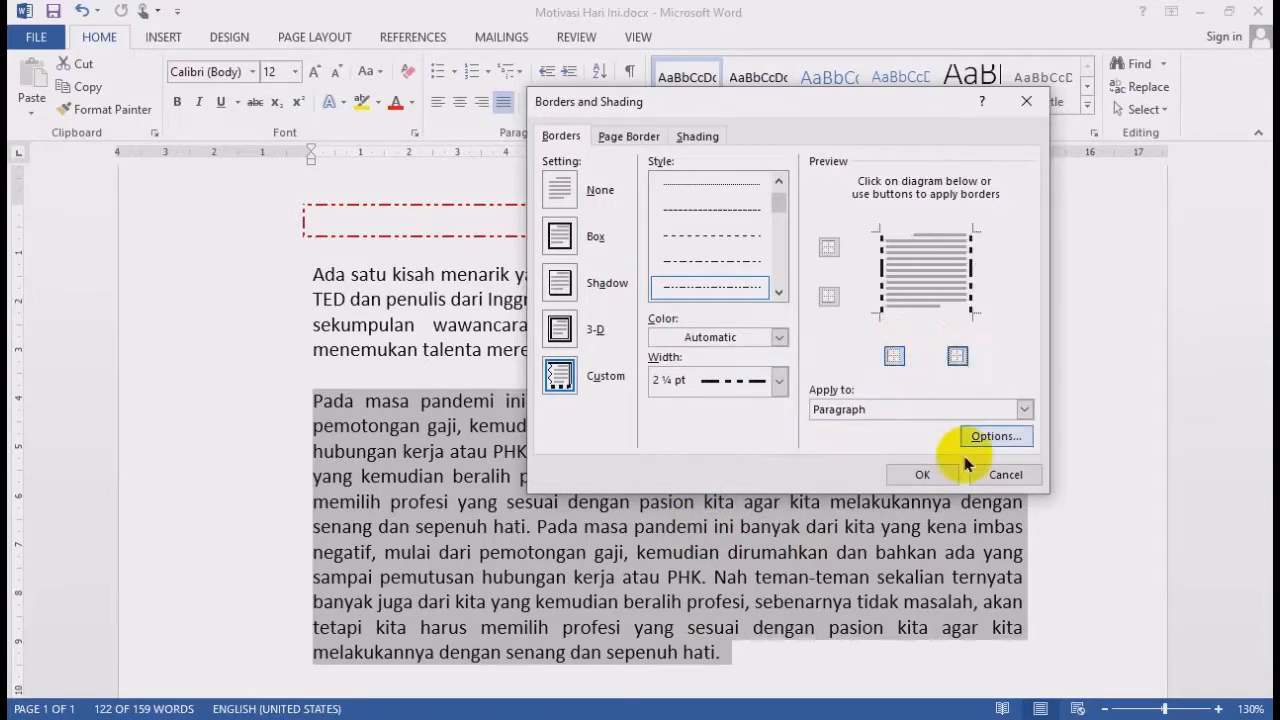
{"action": "left_click", "coordinate": [922, 474]}
{"action": "left_click", "coordinate": [621, 450]}
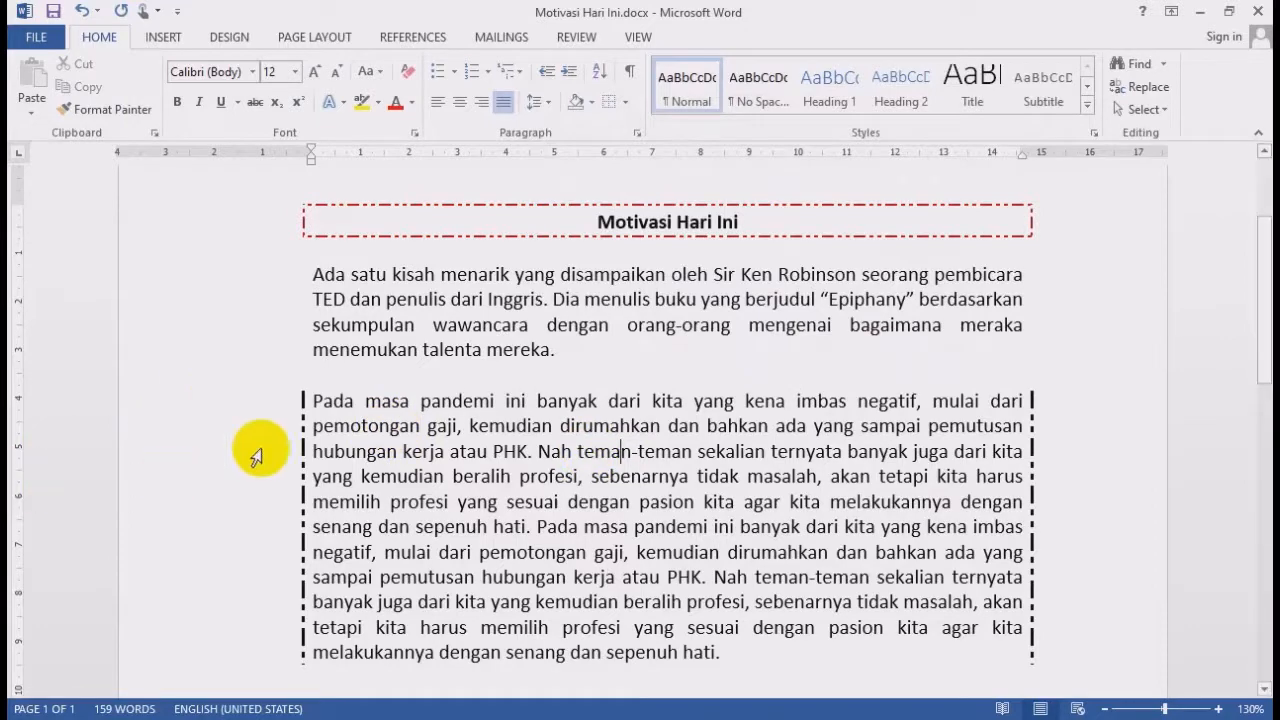
{"action": "scroll", "coordinate": [334, 392], "scroll_direction": "down", "scroll_amount": 2}
{"action": "scroll", "coordinate": [334, 400], "scroll_direction": "up", "scroll_amount": 1}
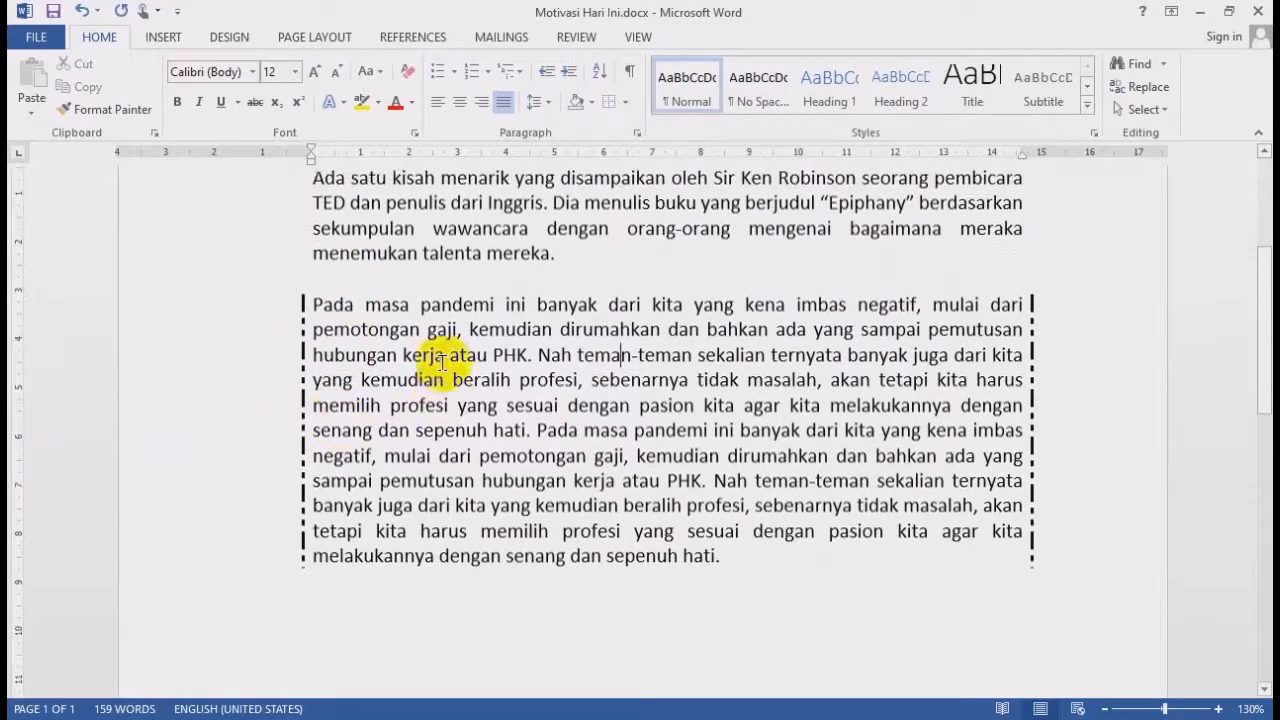
{"action": "scroll", "coordinate": [372, 364], "scroll_direction": "up", "scroll_amount": 2}
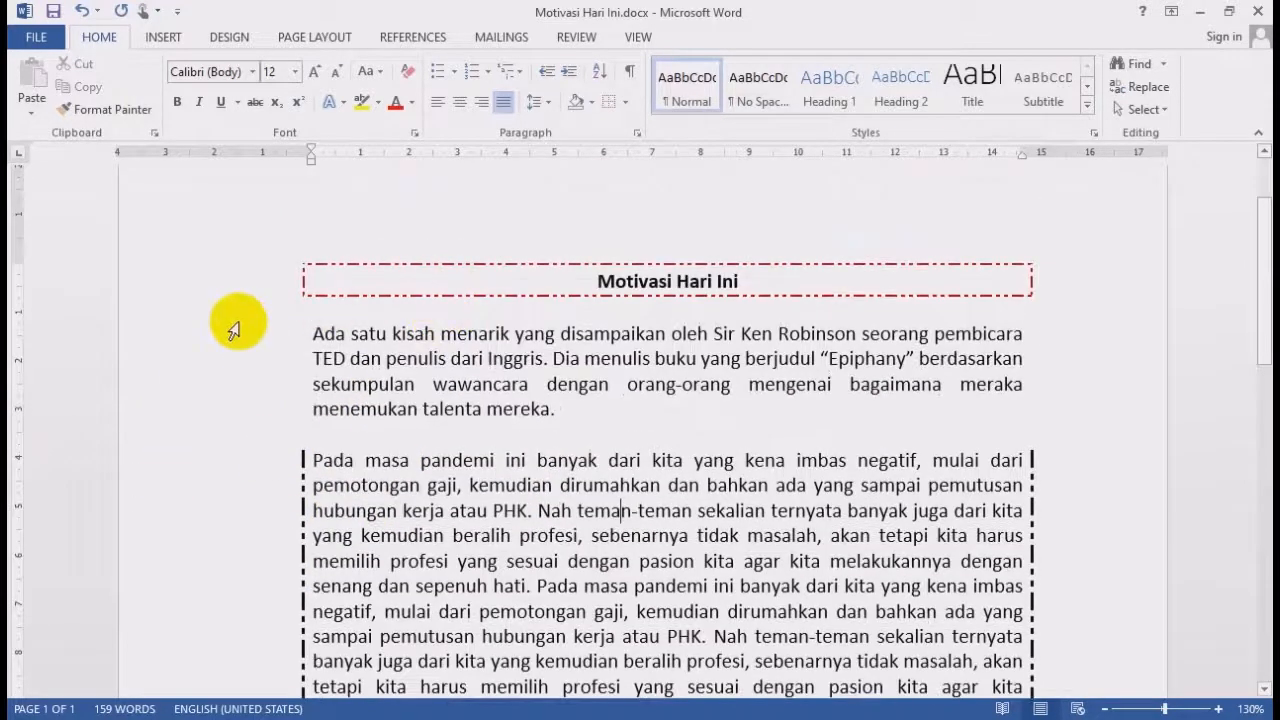
Preview the Outside Borders option on only the word "TED" in the first body paragraph
{"action": "left_click", "coordinate": [372, 350]}
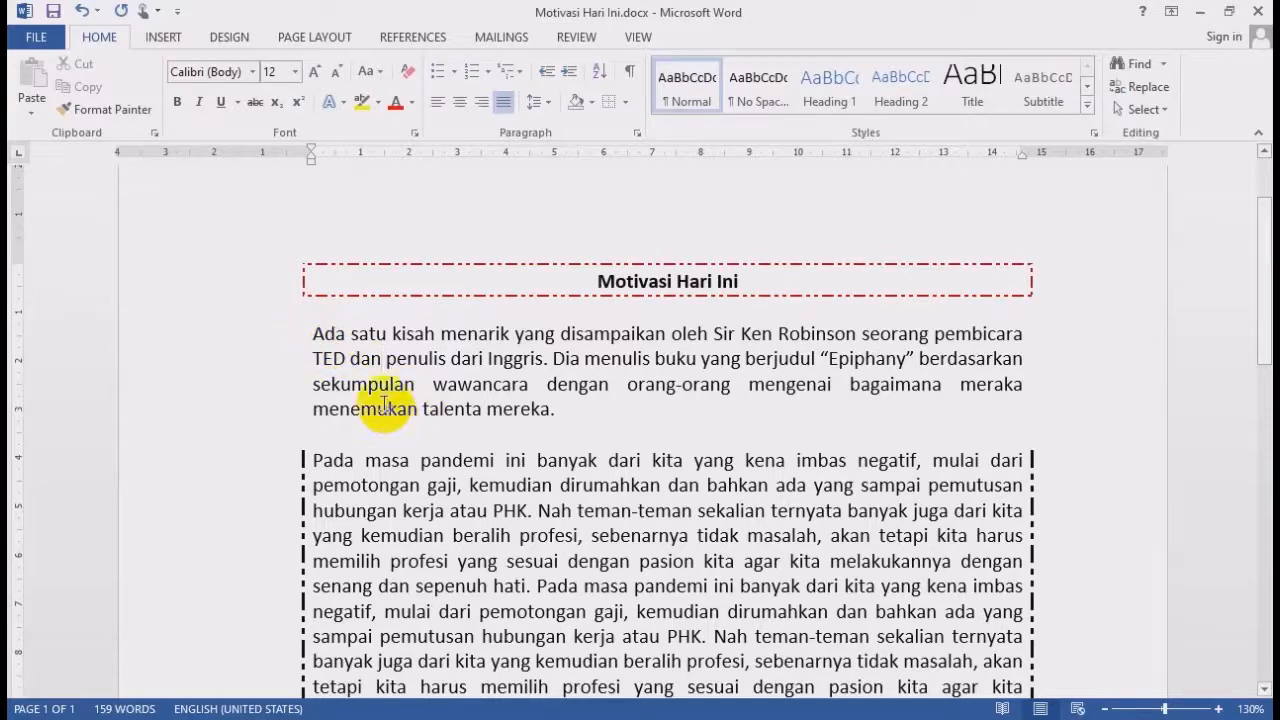
{"action": "scroll", "coordinate": [373, 386], "scroll_direction": "down", "scroll_amount": 1}
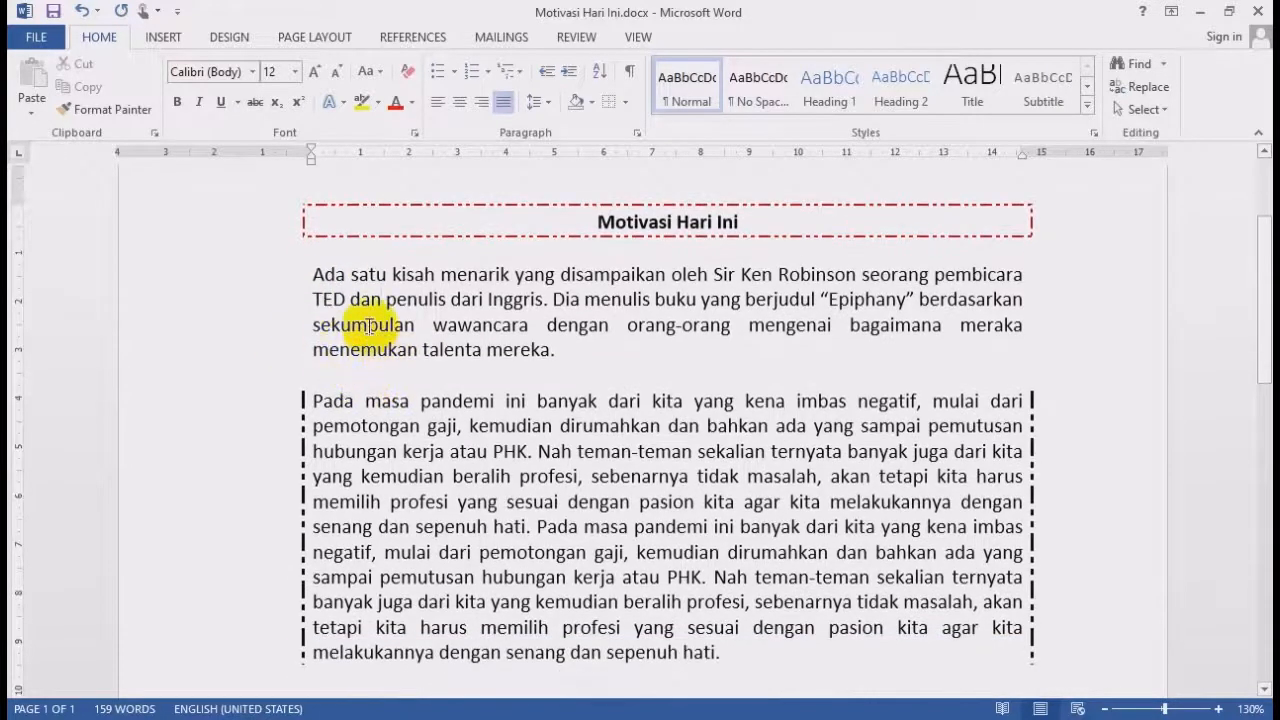
{"action": "double_click", "coordinate": [333, 302]}
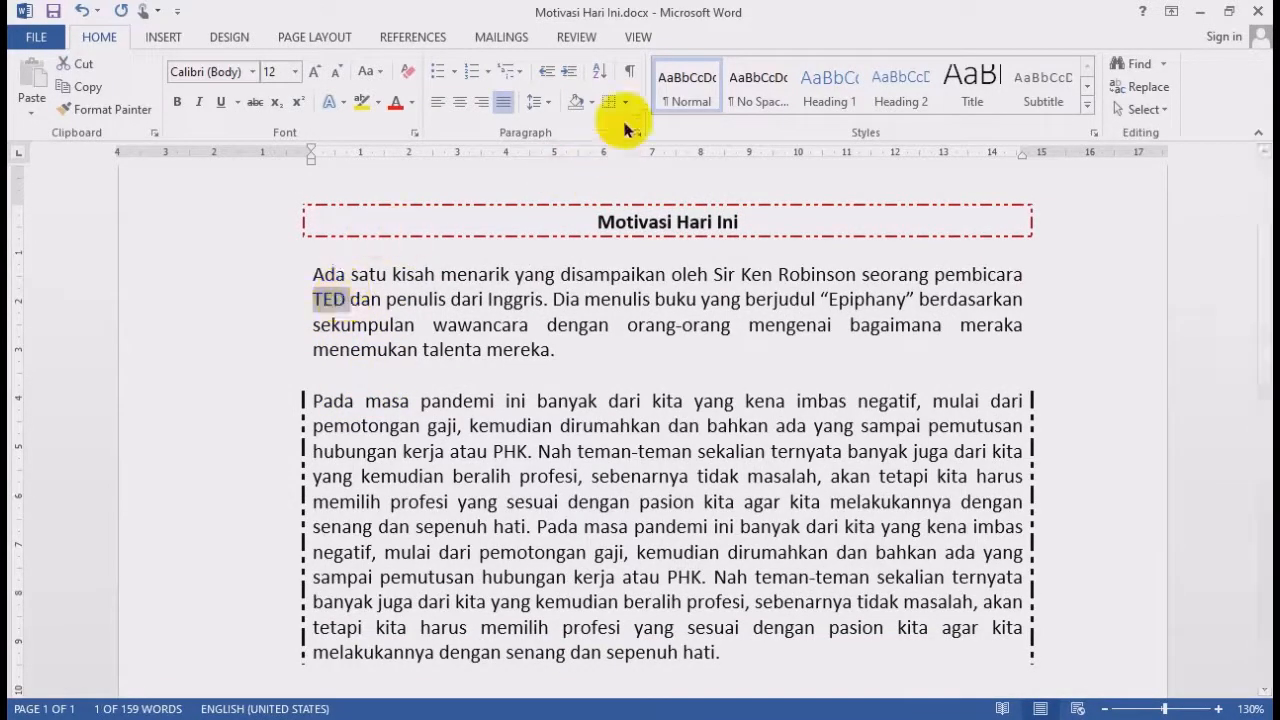
{"action": "left_click", "coordinate": [325, 293]}
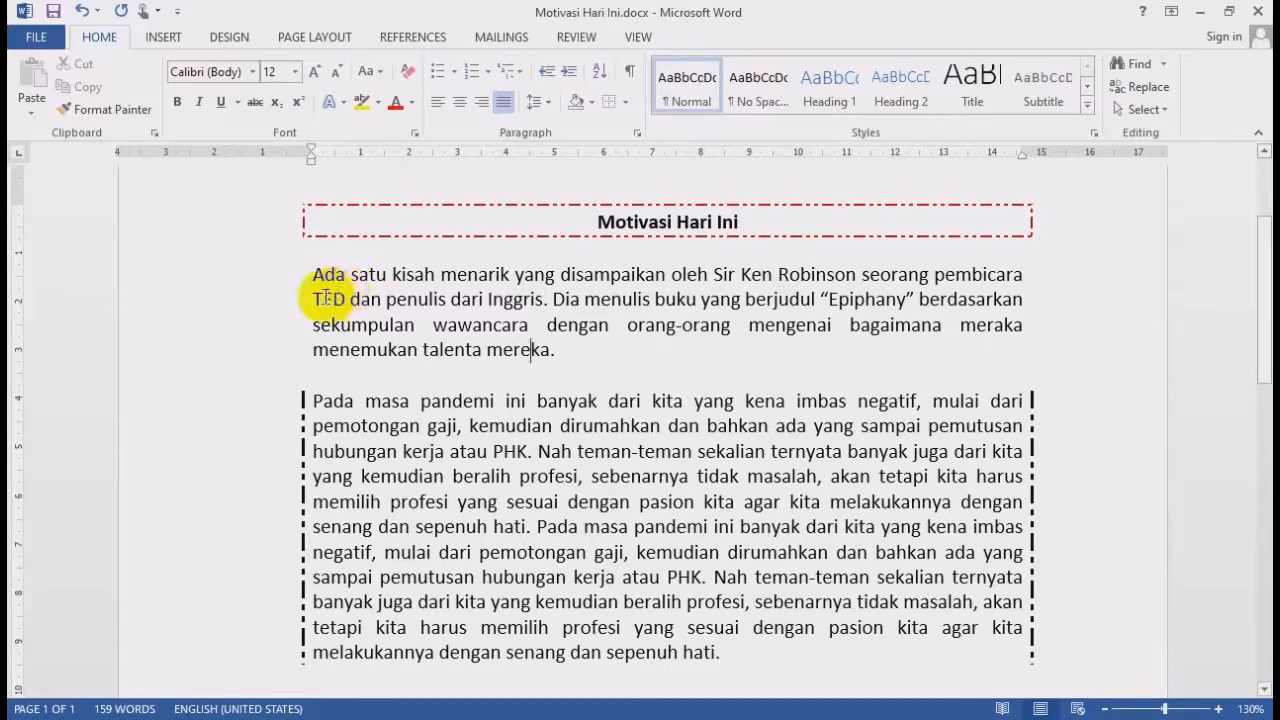
{"action": "left_click", "coordinate": [397, 347]}
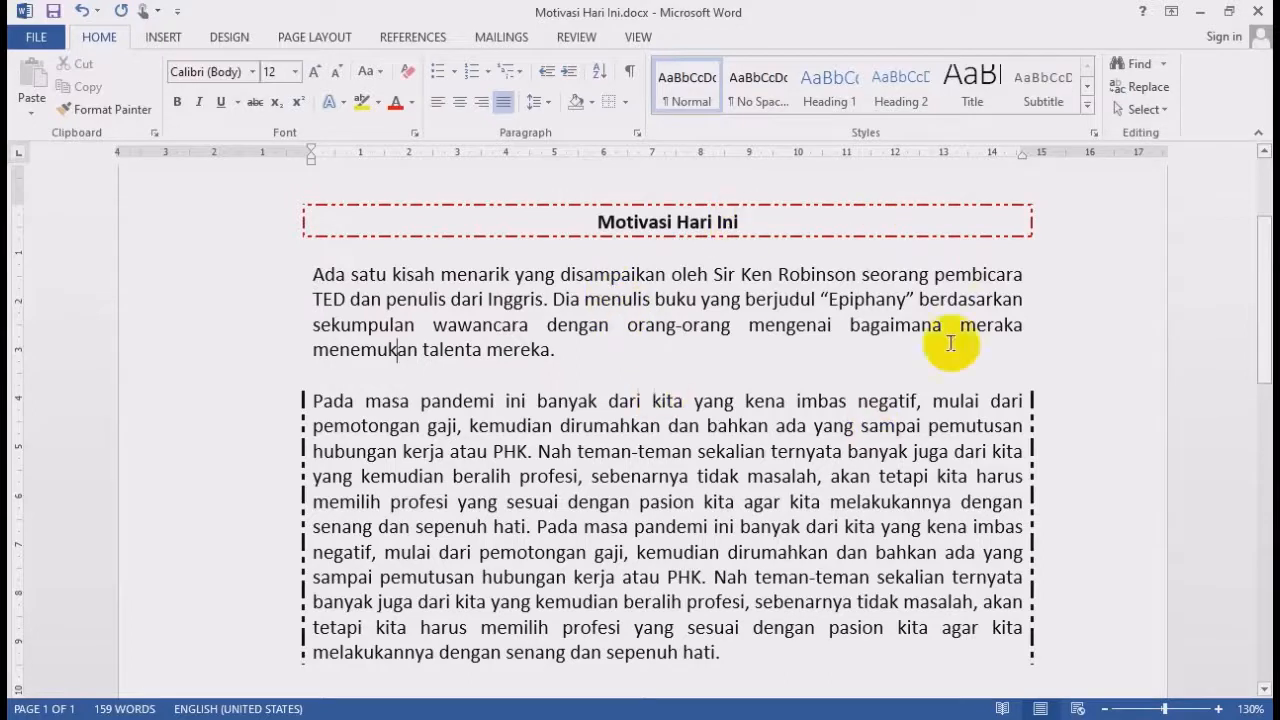
{"action": "double_click", "coordinate": [330, 299]}
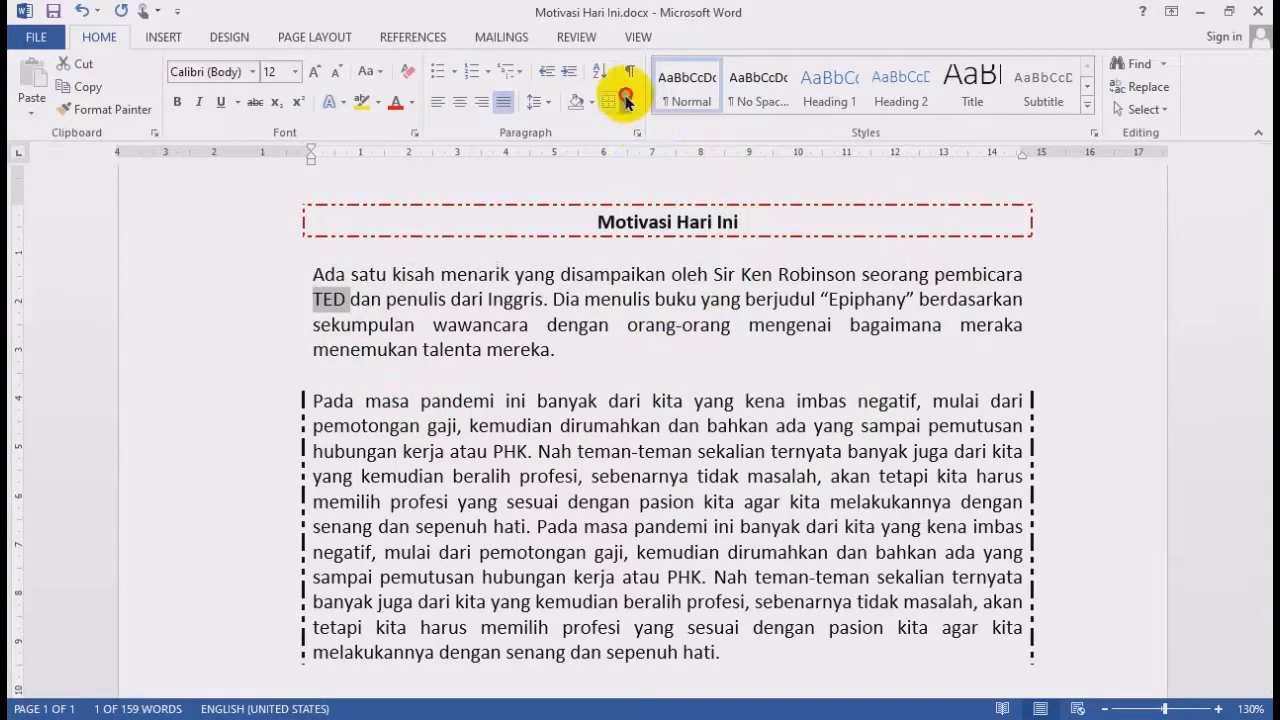
{"action": "left_click", "coordinate": [624, 102]}
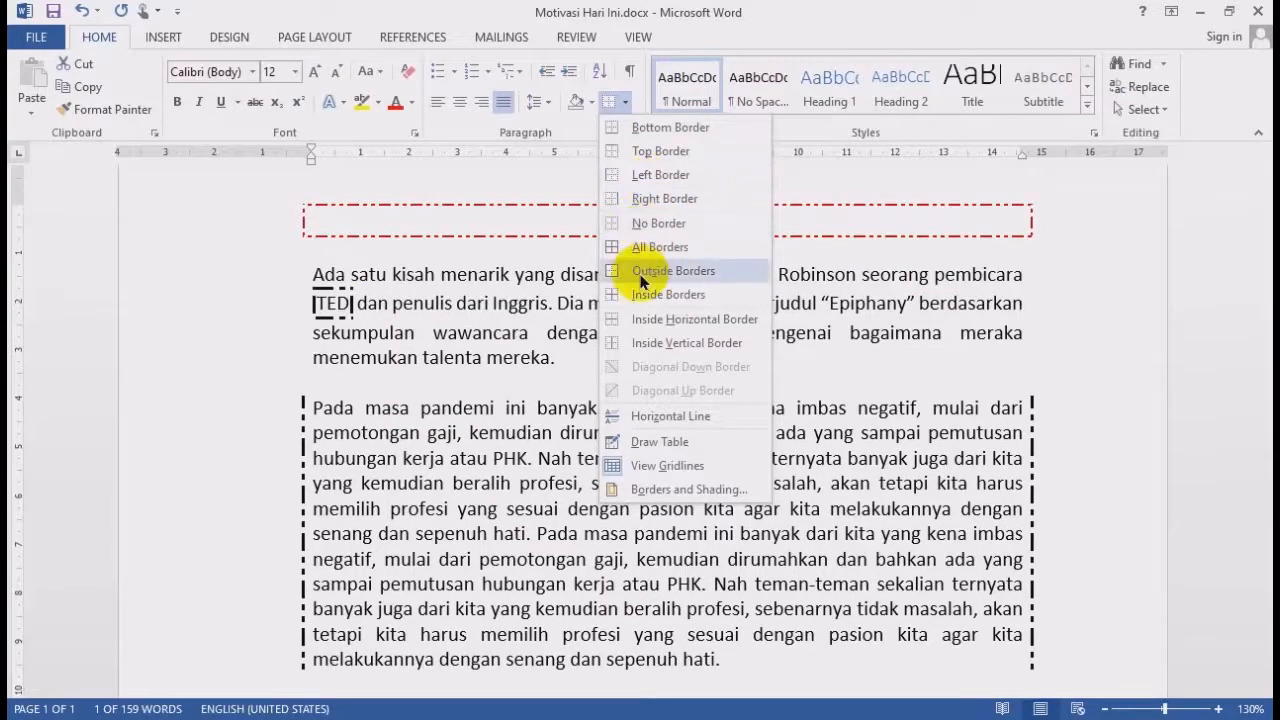
{"action": "left_click", "coordinate": [536, 348]}
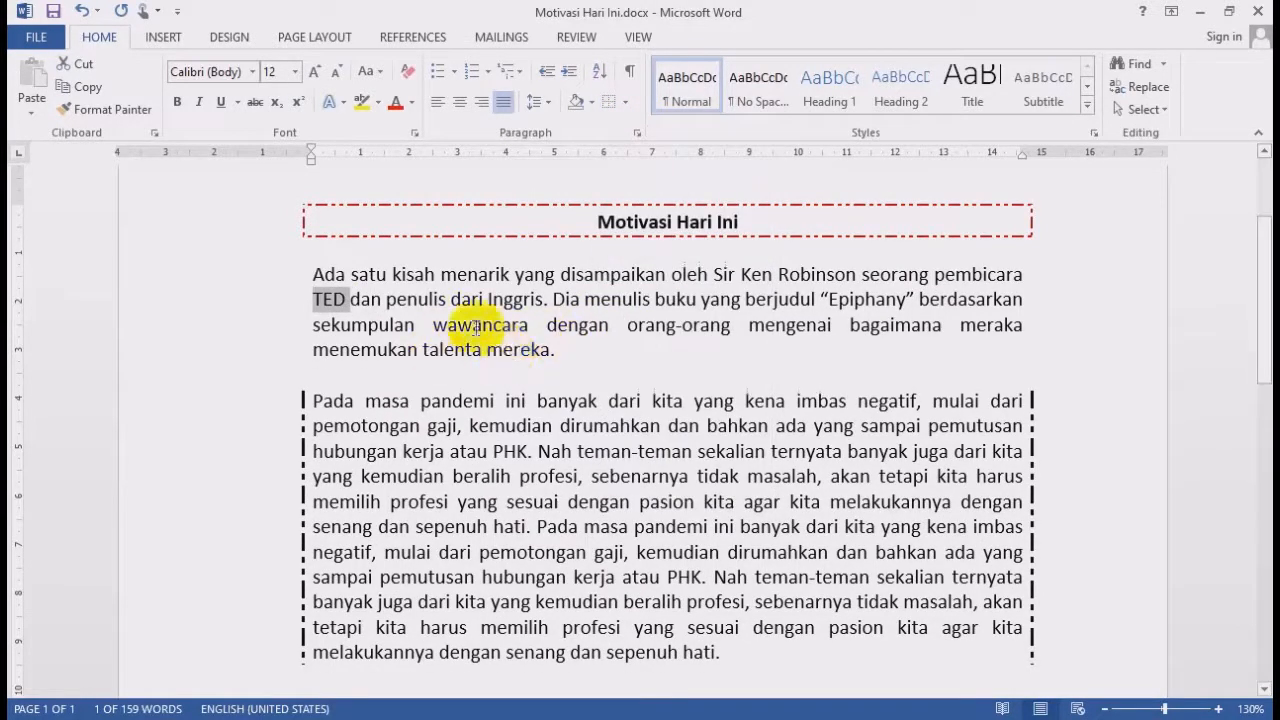
Remove the red dashed border from the title paragraph "Motivasi Hari Ini"
{"action": "left_click", "coordinate": [647, 224]}
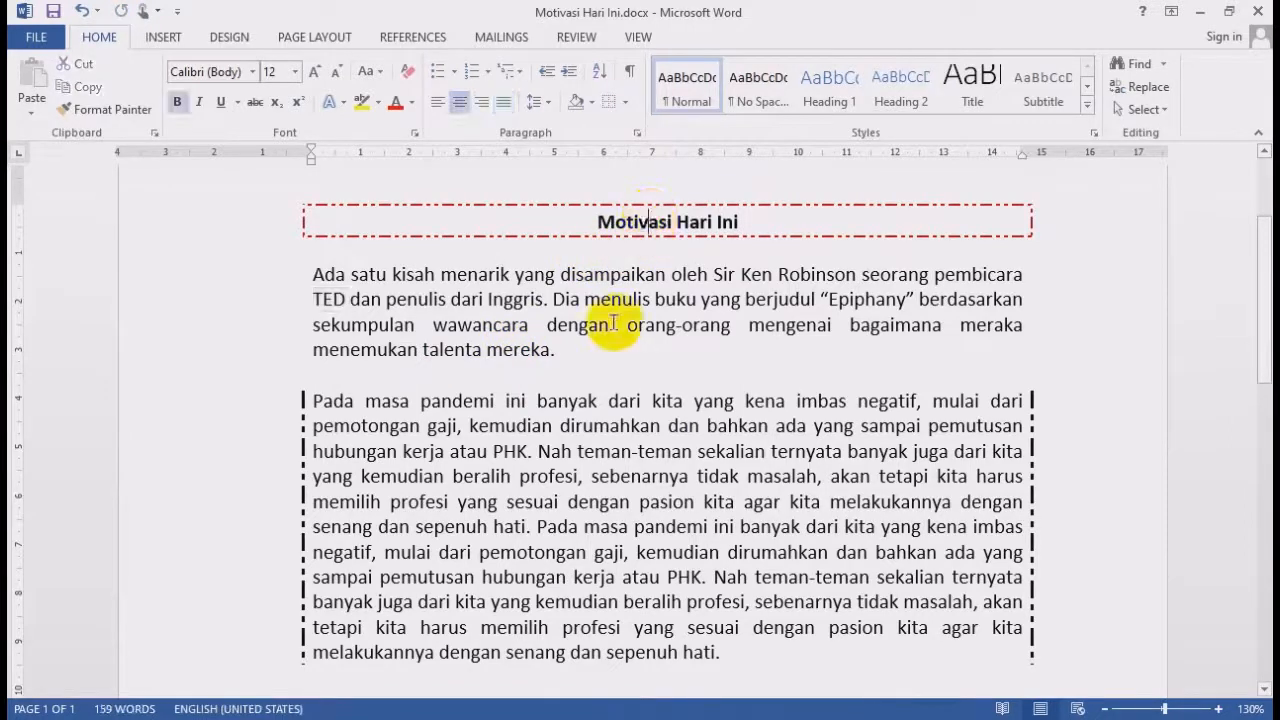
{"action": "scroll", "coordinate": [565, 325], "scroll_direction": "up", "scroll_amount": 1}
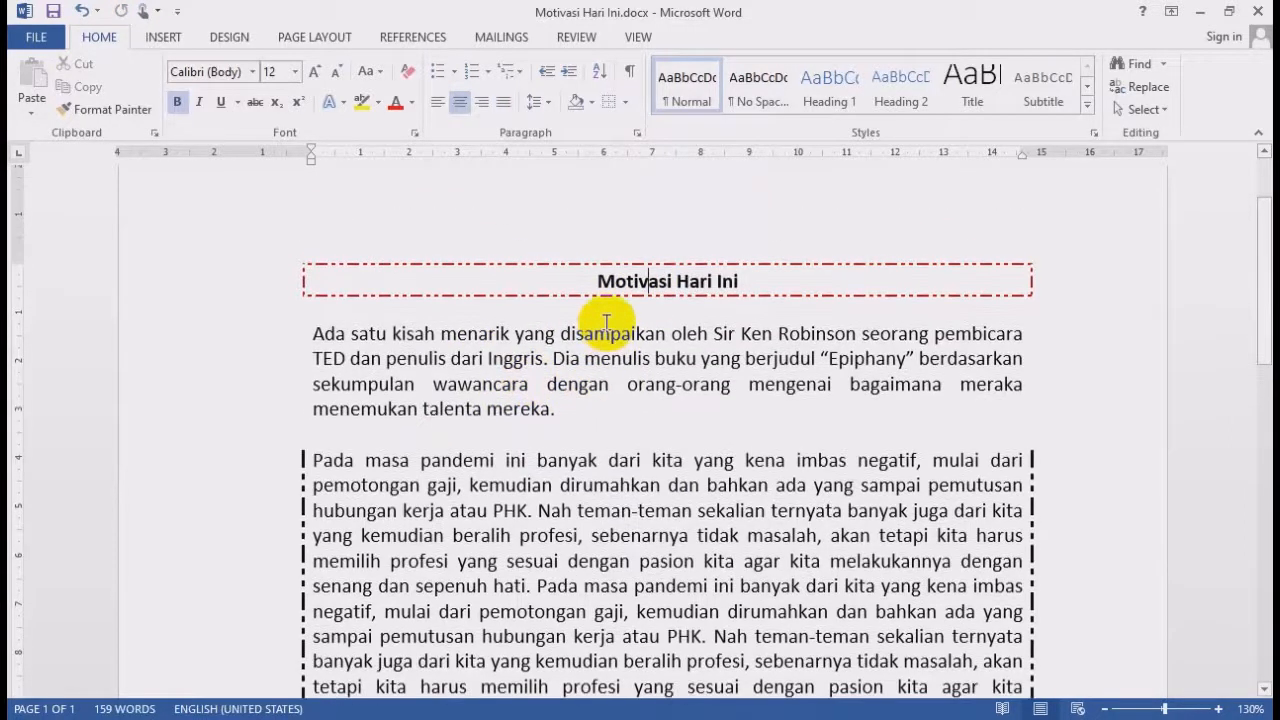
{"action": "left_click", "coordinate": [214, 283]}
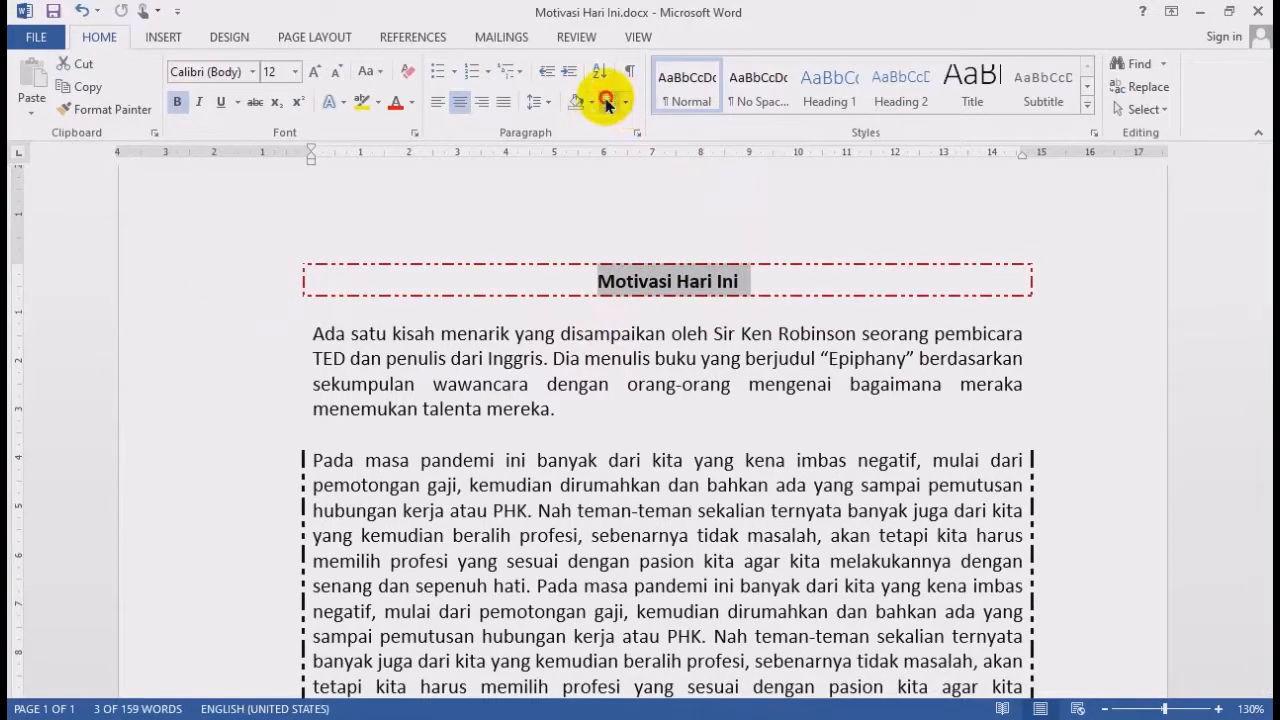
{"action": "key", "text": "ctrl+z"}
{"action": "left_click", "coordinate": [590, 320]}
{"action": "left_click", "coordinate": [502, 332]}
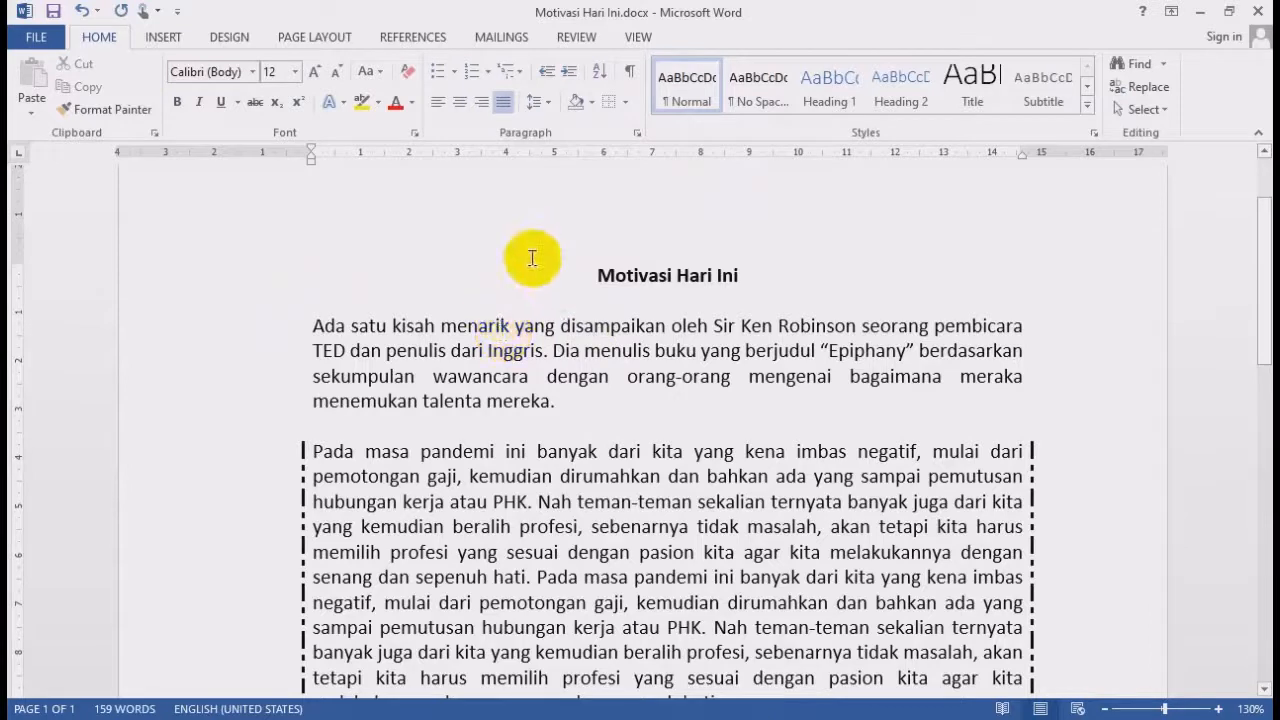
Preview All Borders on the whole title line, including its paragraph mark
{"action": "left_click", "coordinate": [228, 289]}
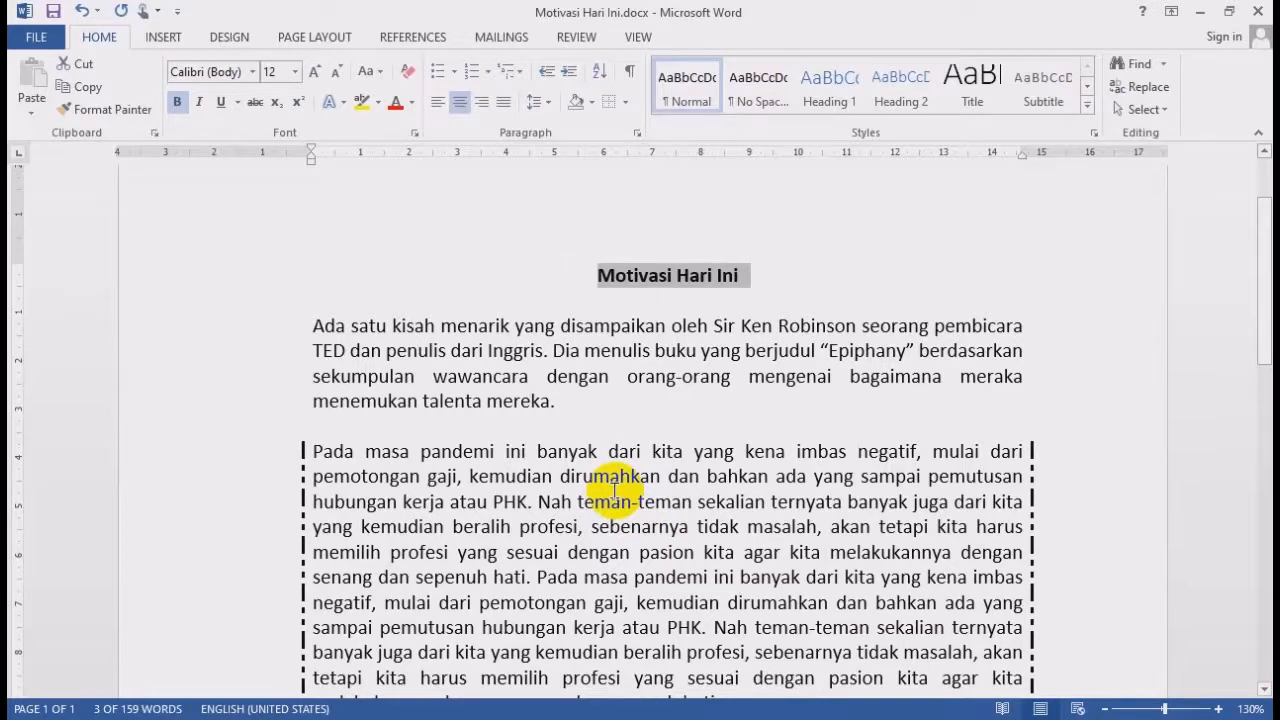
{"action": "left_click", "coordinate": [624, 102]}
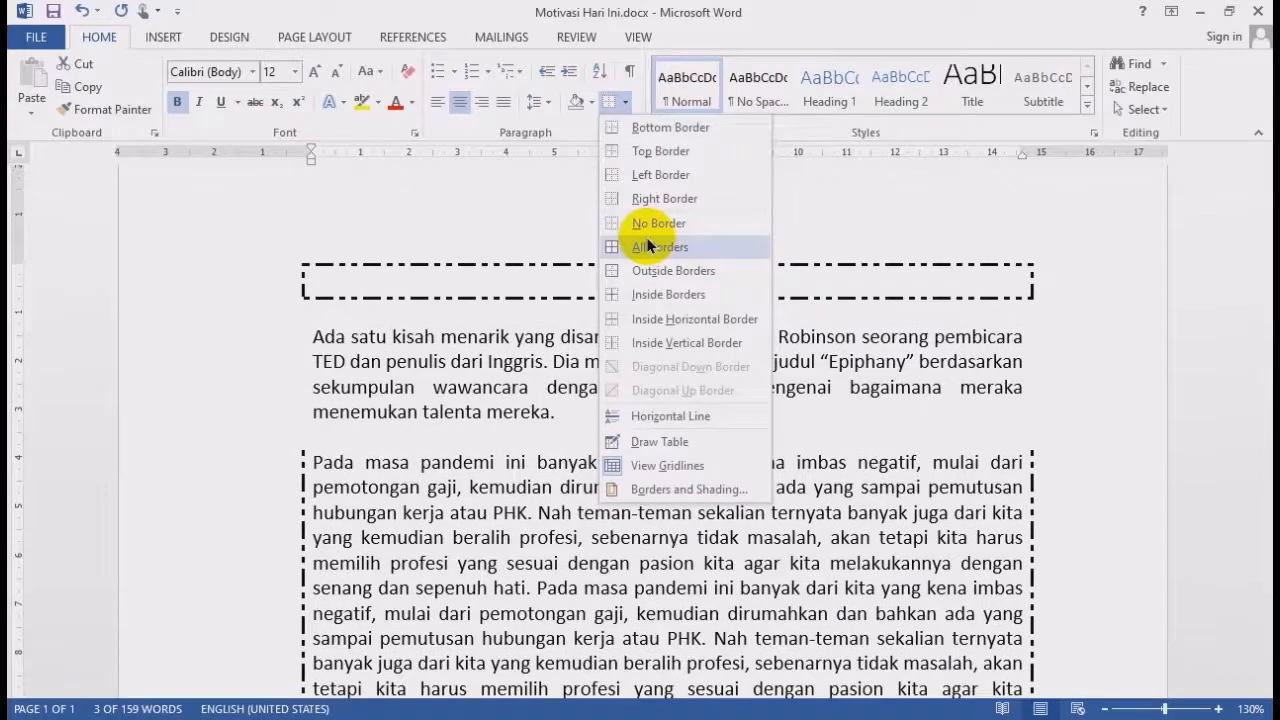
{"action": "left_click", "coordinate": [512, 404]}
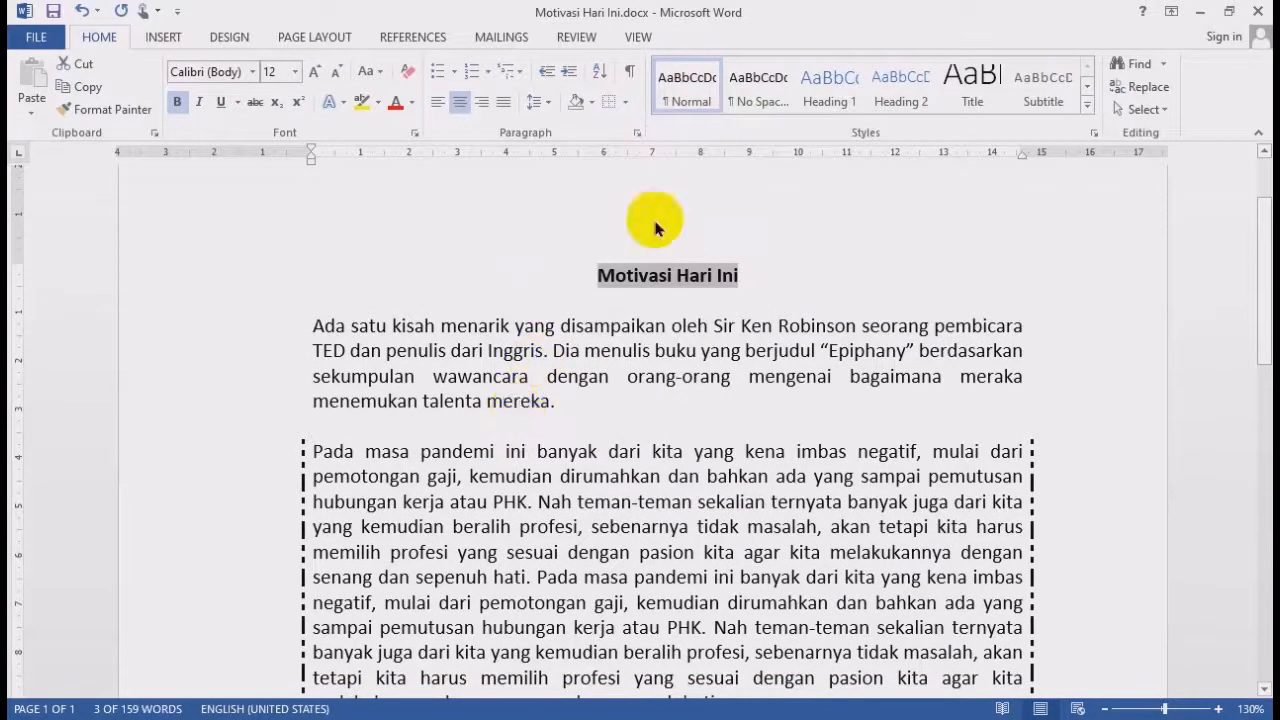
Try All Borders around only the title's text, without its paragraph mark, and undo it
{"action": "left_click", "coordinate": [625, 105]}
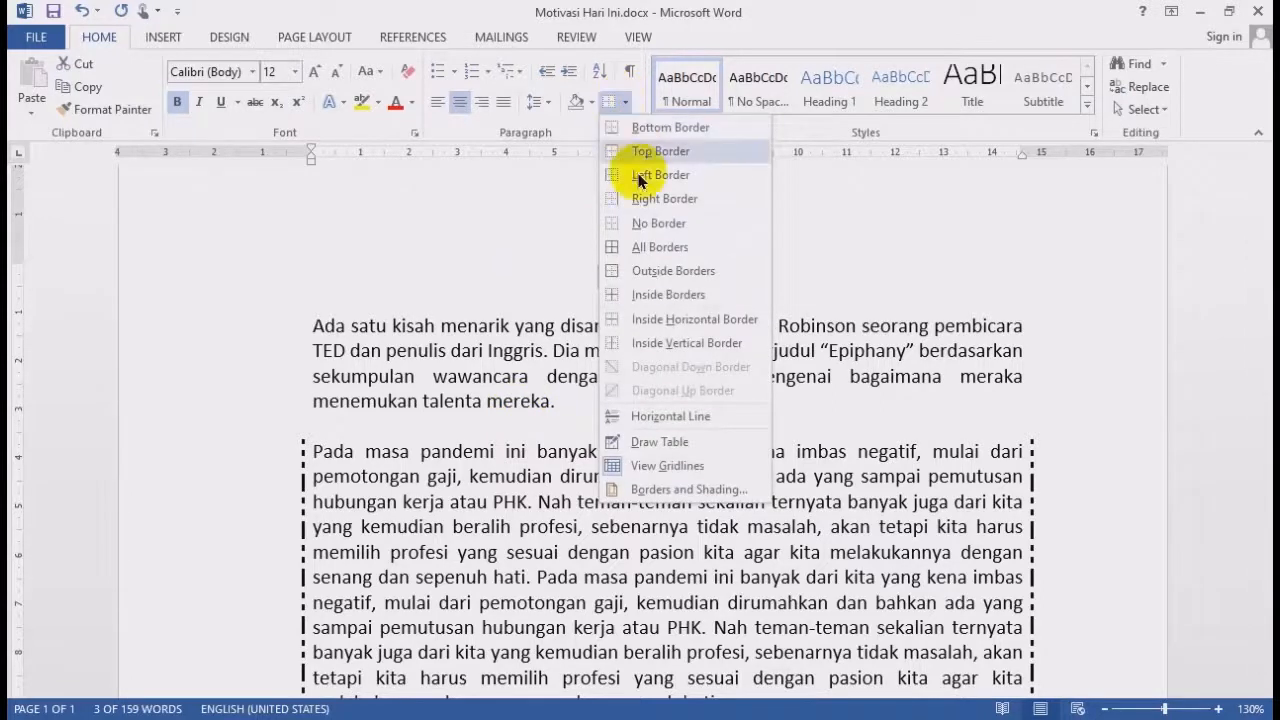
{"action": "left_click", "coordinate": [651, 249]}
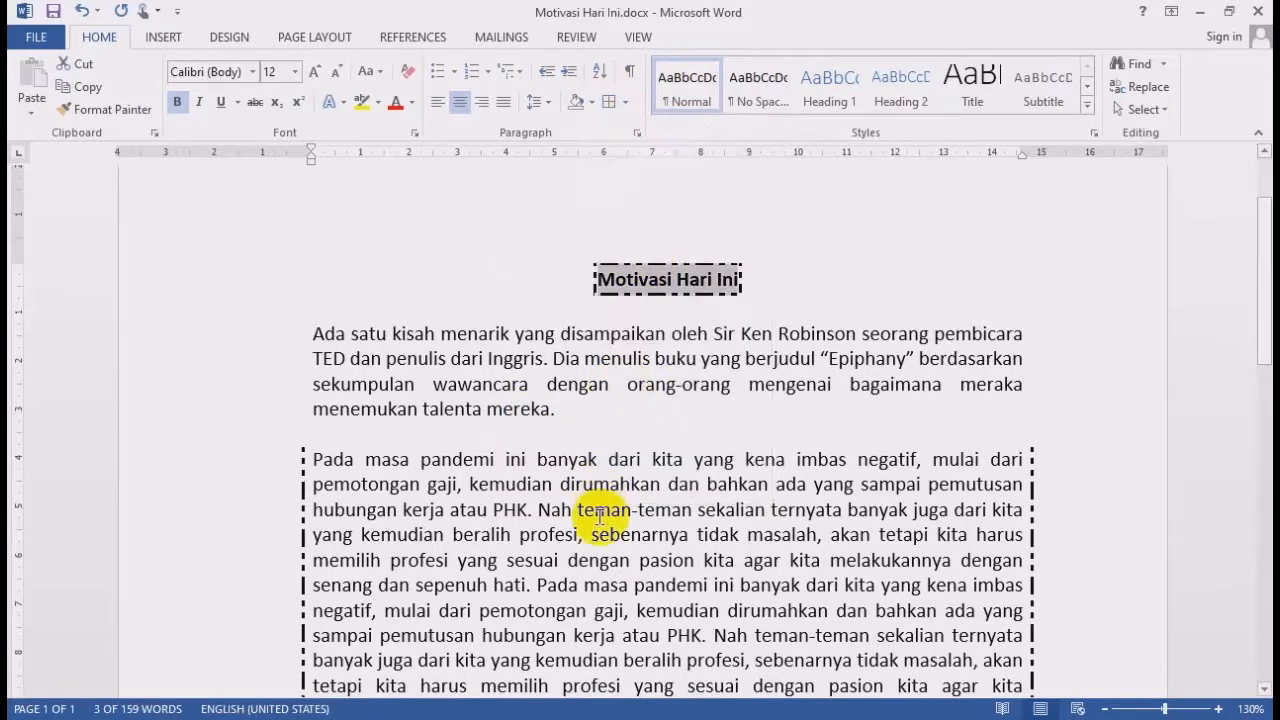
{"action": "left_click", "coordinate": [617, 459]}
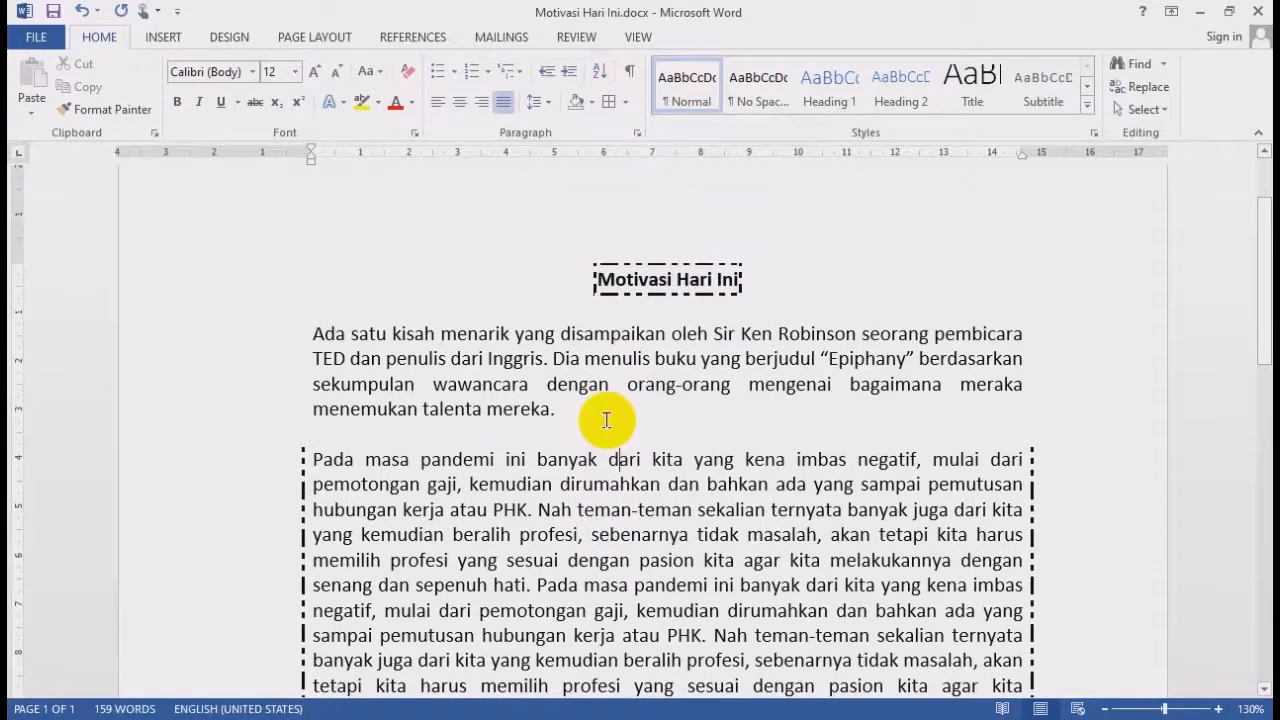
{"action": "key", "text": "ctrl+z"}
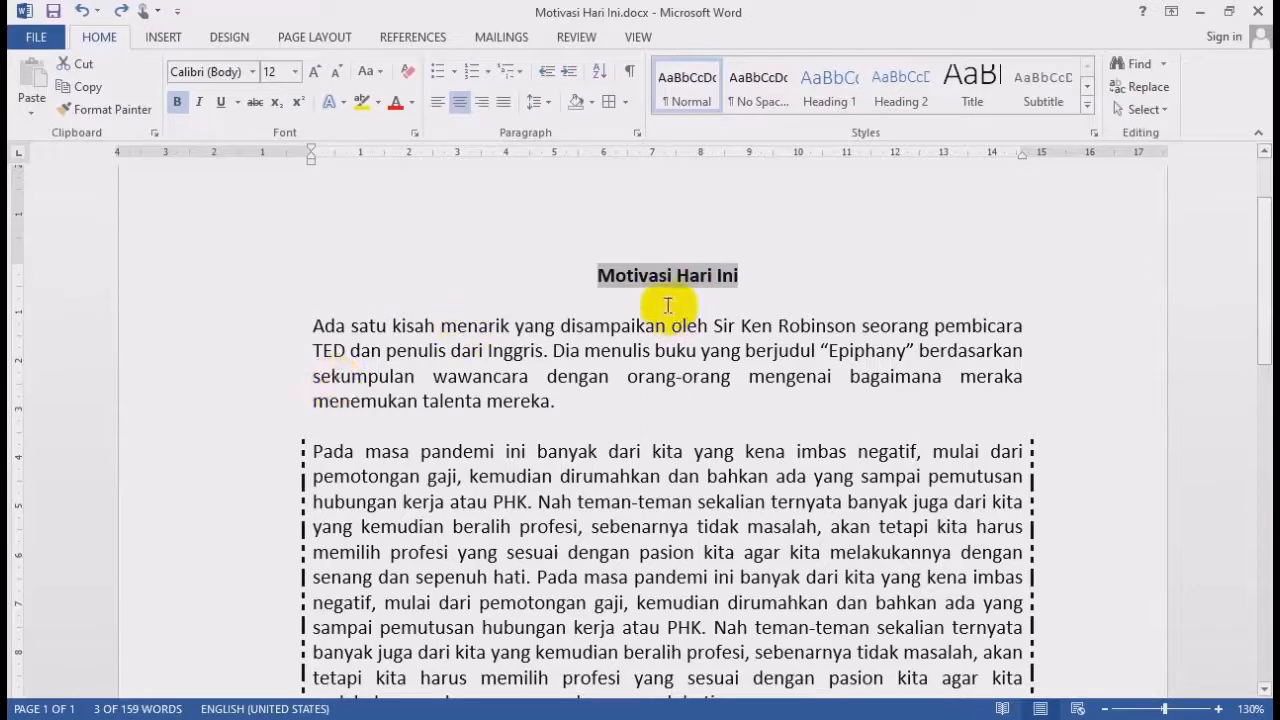
{"action": "left_click", "coordinate": [598, 358]}
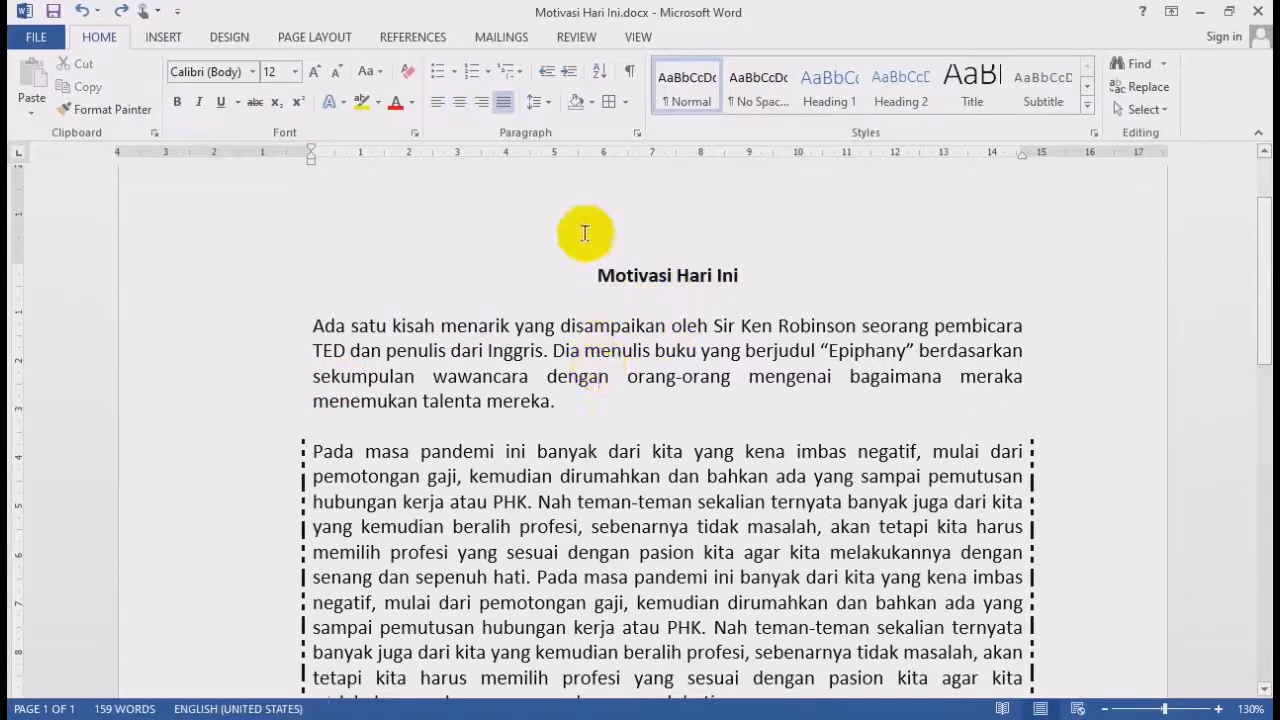
Show the formatting marks to examine the paragraph mark at the end of the title, and hide them again
{"action": "left_click", "coordinate": [229, 280]}
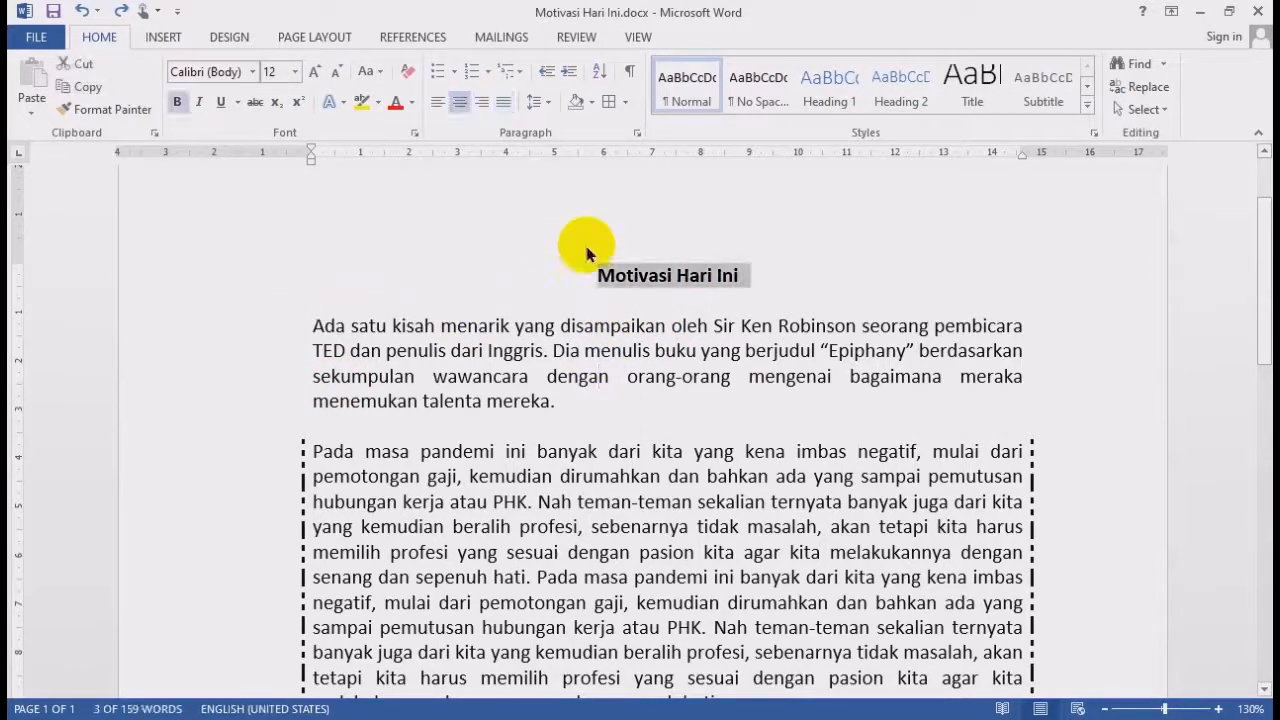
{"action": "left_click", "coordinate": [632, 77]}
{"action": "left_click_drag", "start_coordinate": [713, 325], "coordinate": [741, 351]}
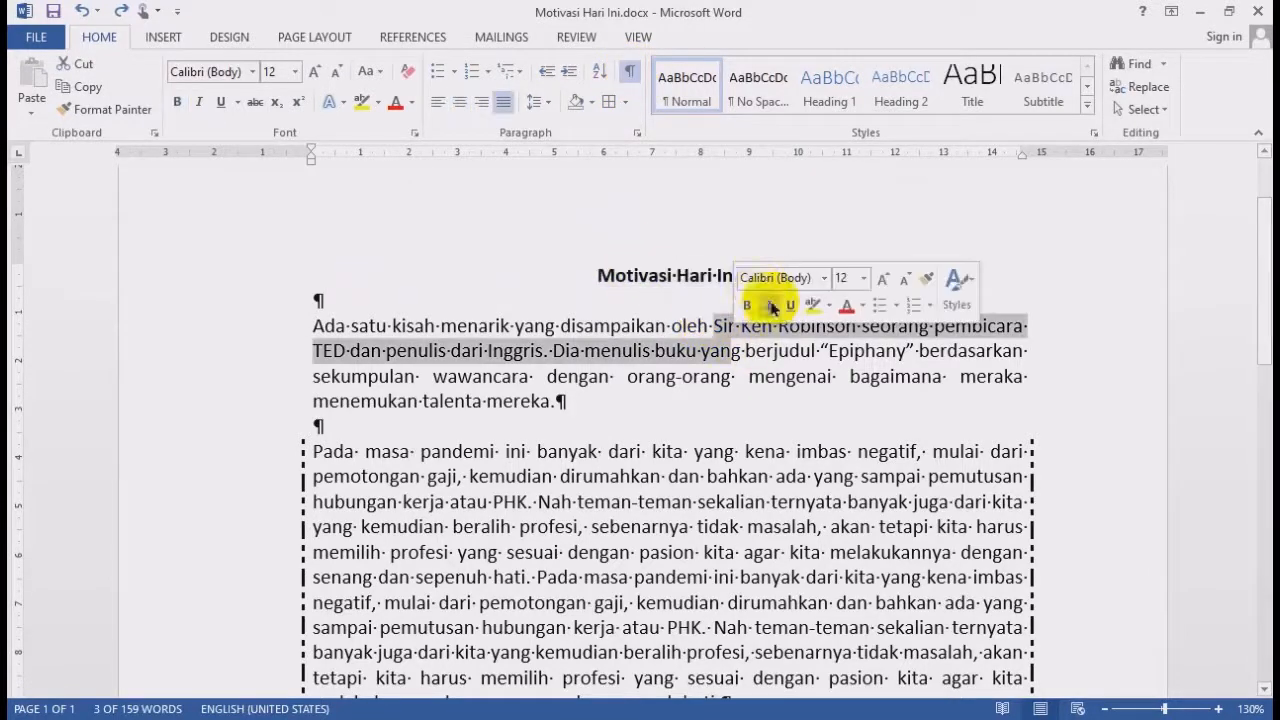
{"action": "left_click", "coordinate": [628, 254]}
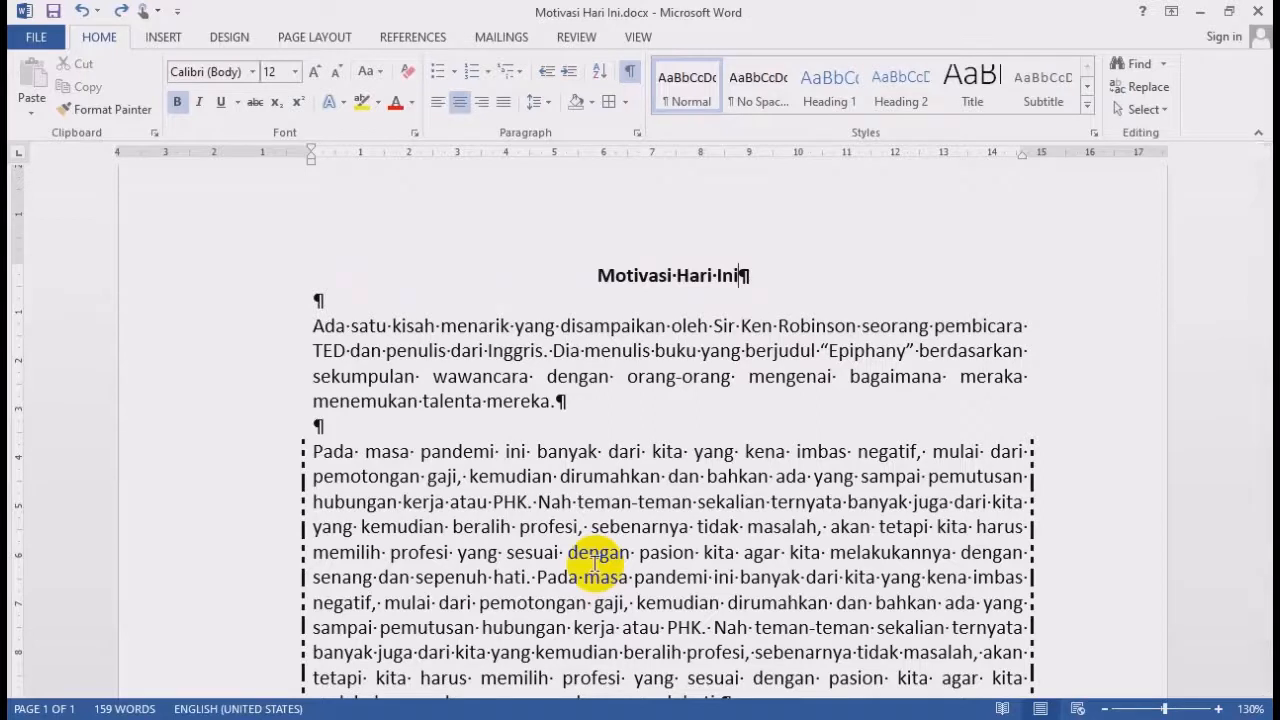
{"action": "left_click", "coordinate": [630, 72]}
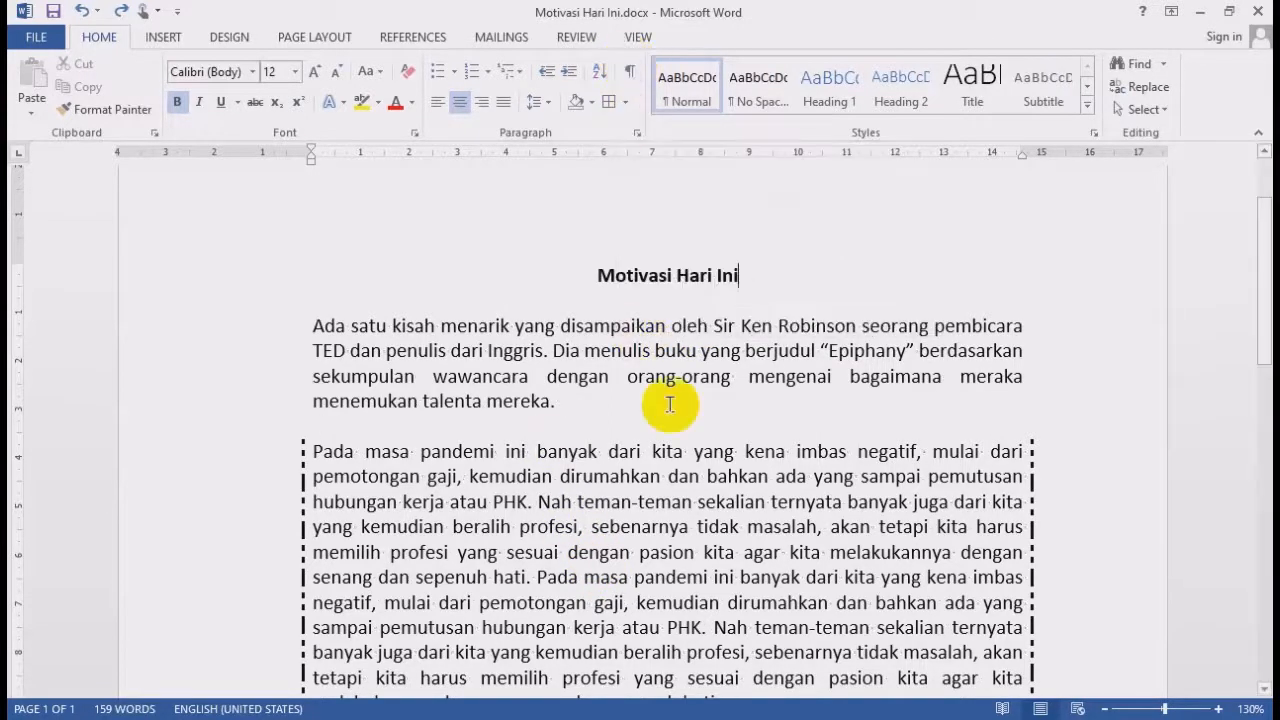
Select the title's text, leaving out its paragraph mark, and apply All Borders to it
{"action": "left_click", "coordinate": [238, 283]}
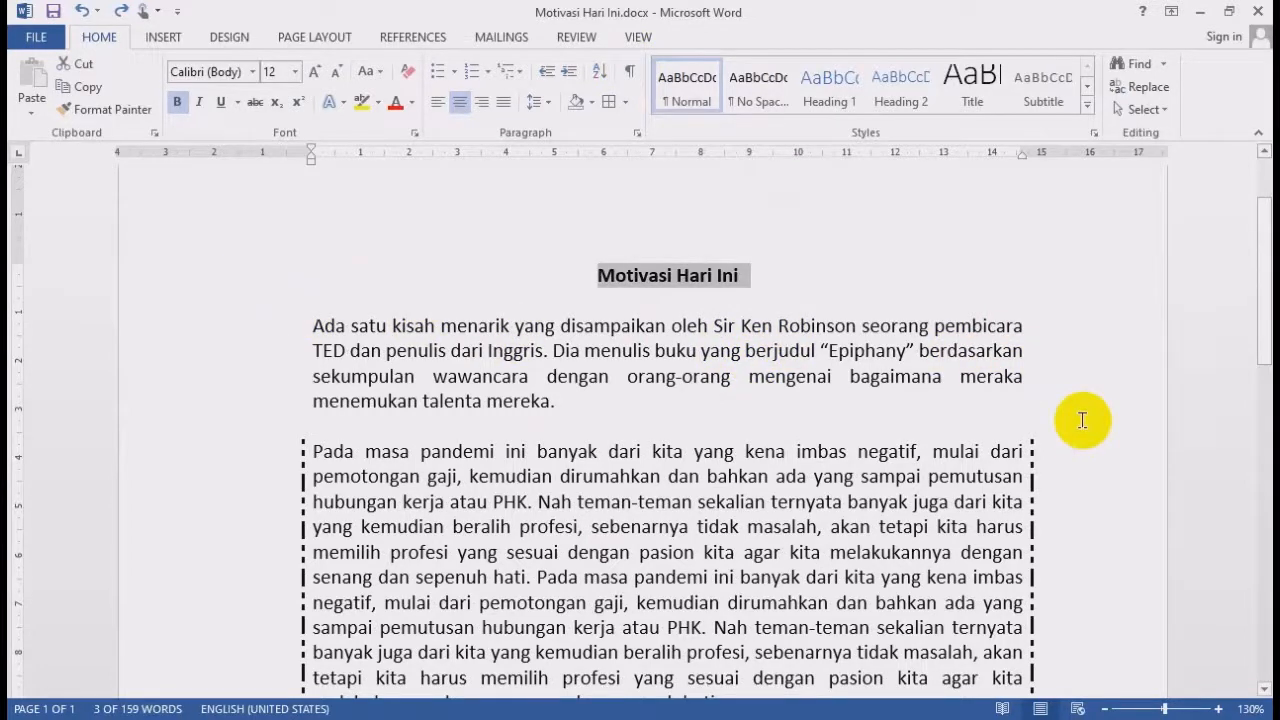
{"action": "key", "text": "shift+Left"}
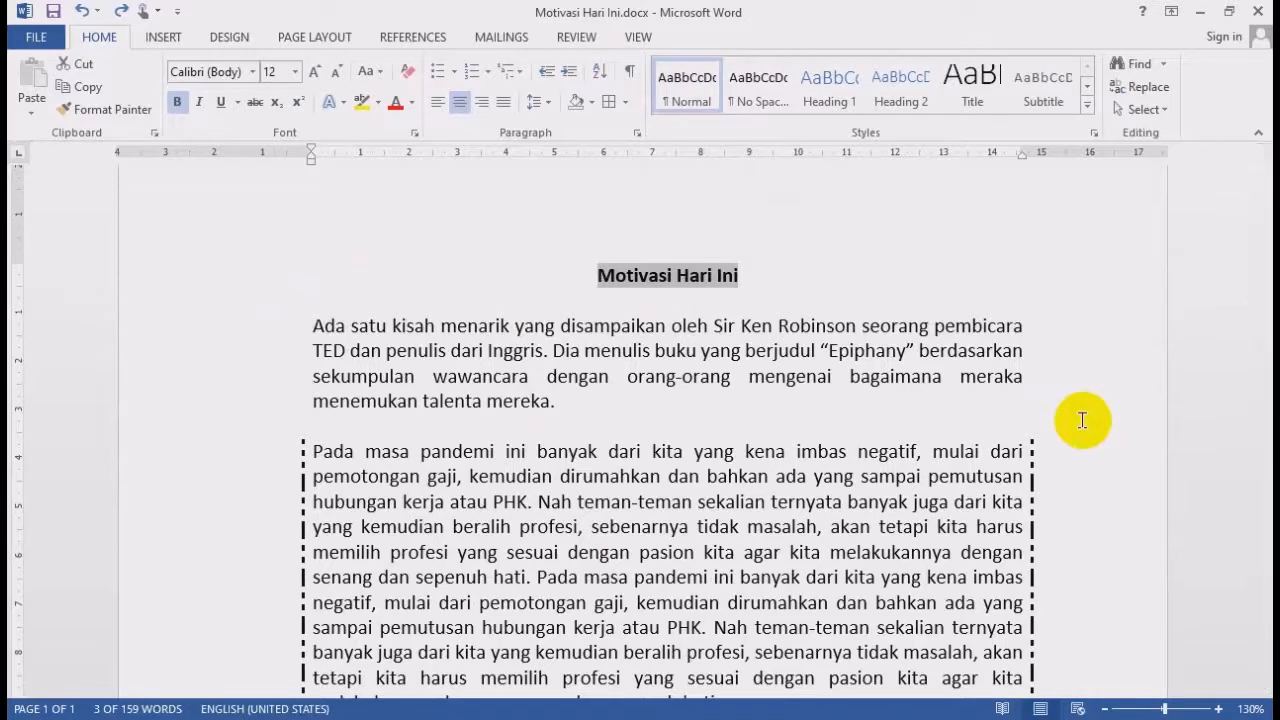
{"action": "left_click", "coordinate": [627, 102]}
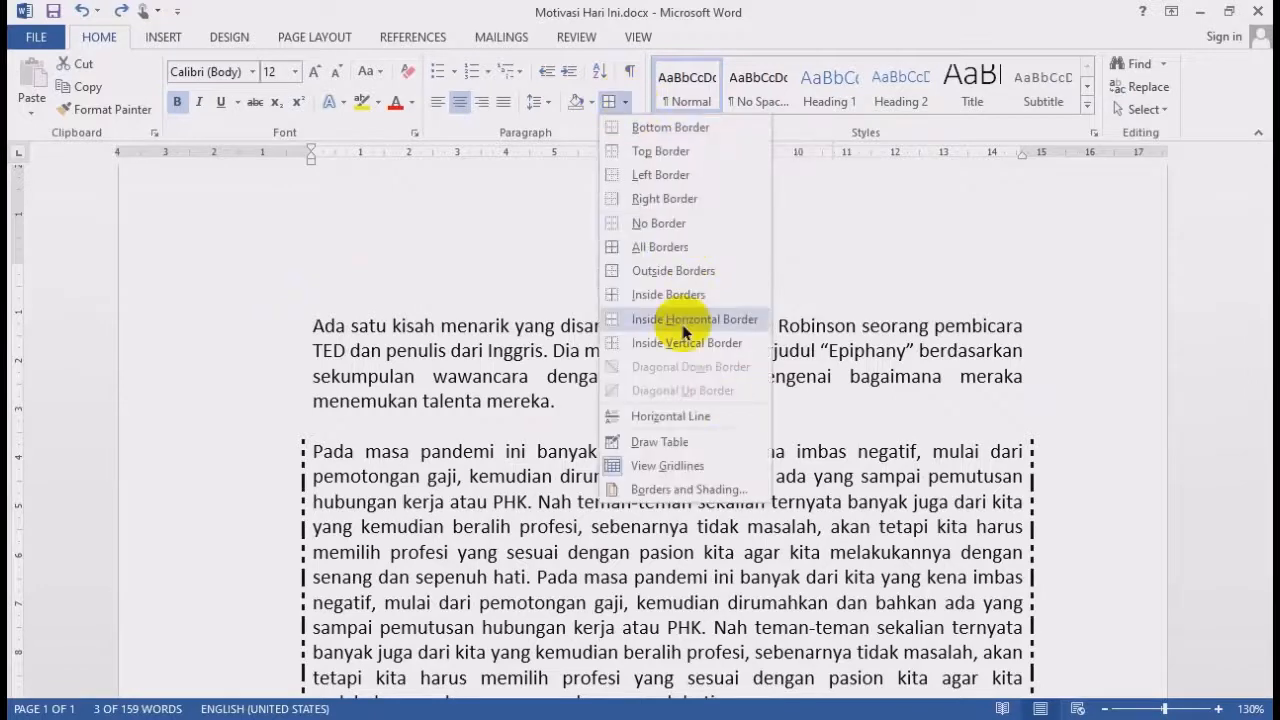
{"action": "left_click", "coordinate": [652, 246]}
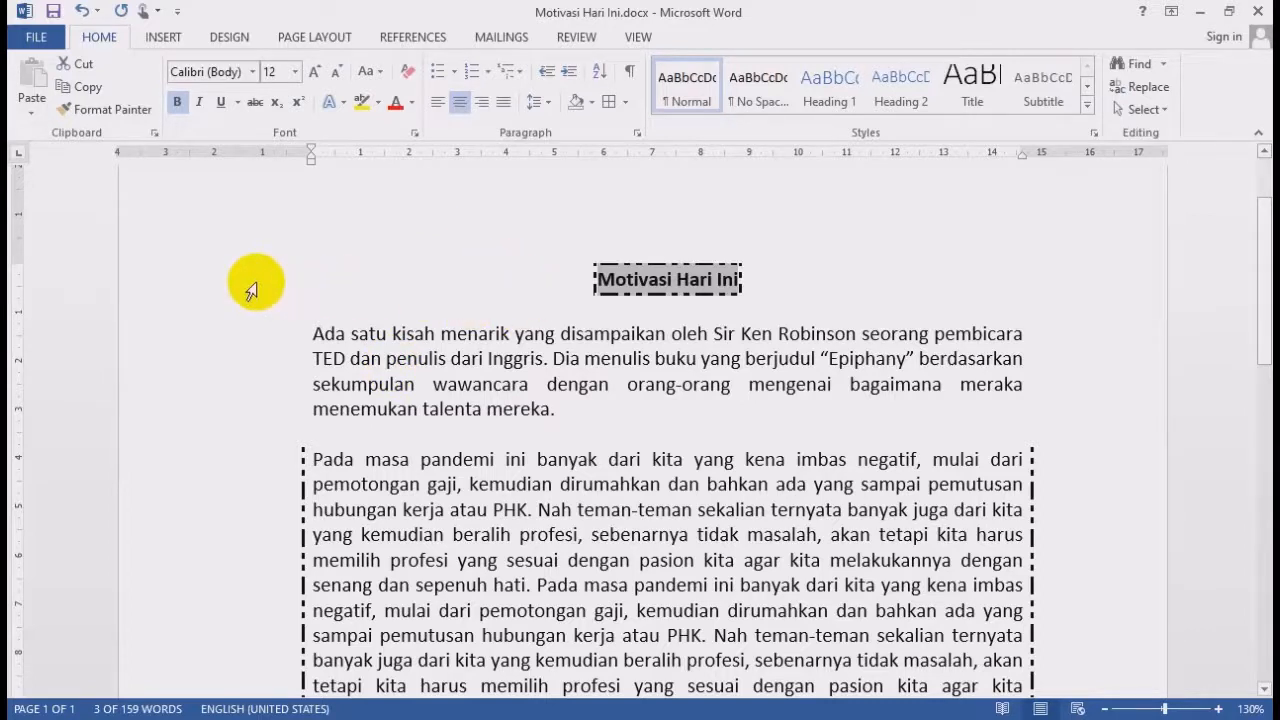
Remove the border around the title's text with the No Border option
{"action": "left_click", "coordinate": [625, 102]}
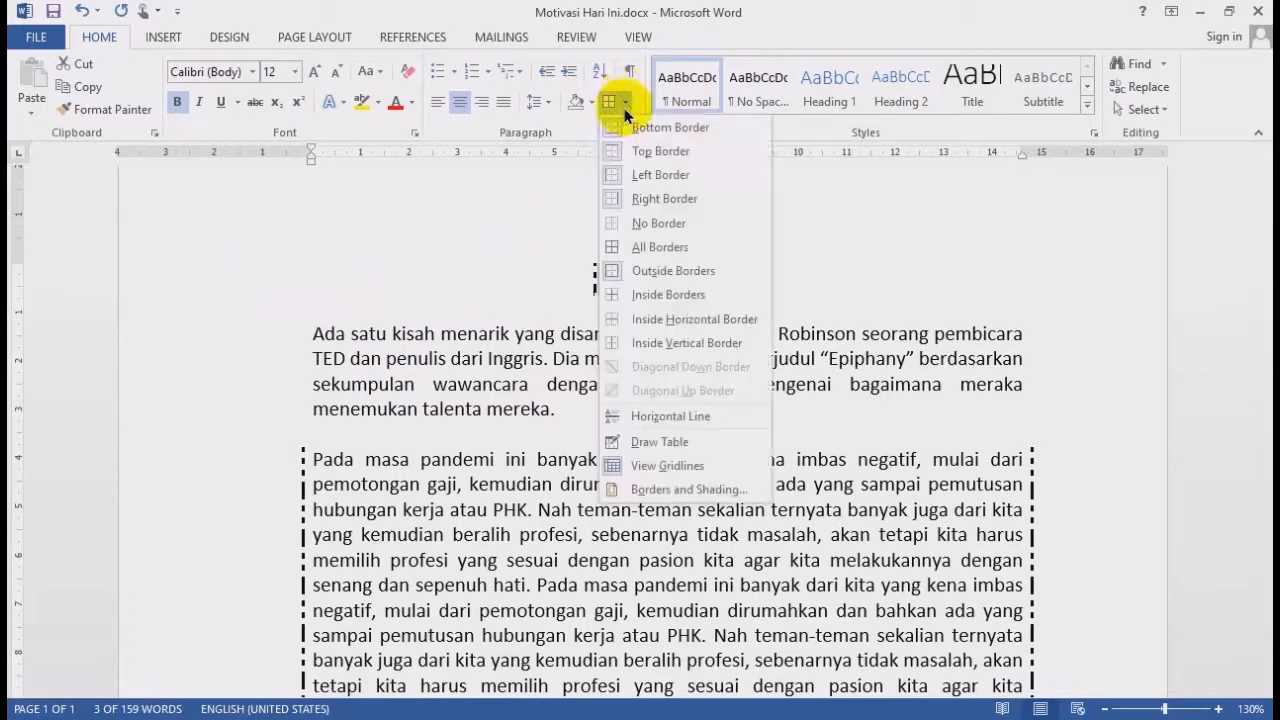
{"action": "left_click", "coordinate": [645, 222]}
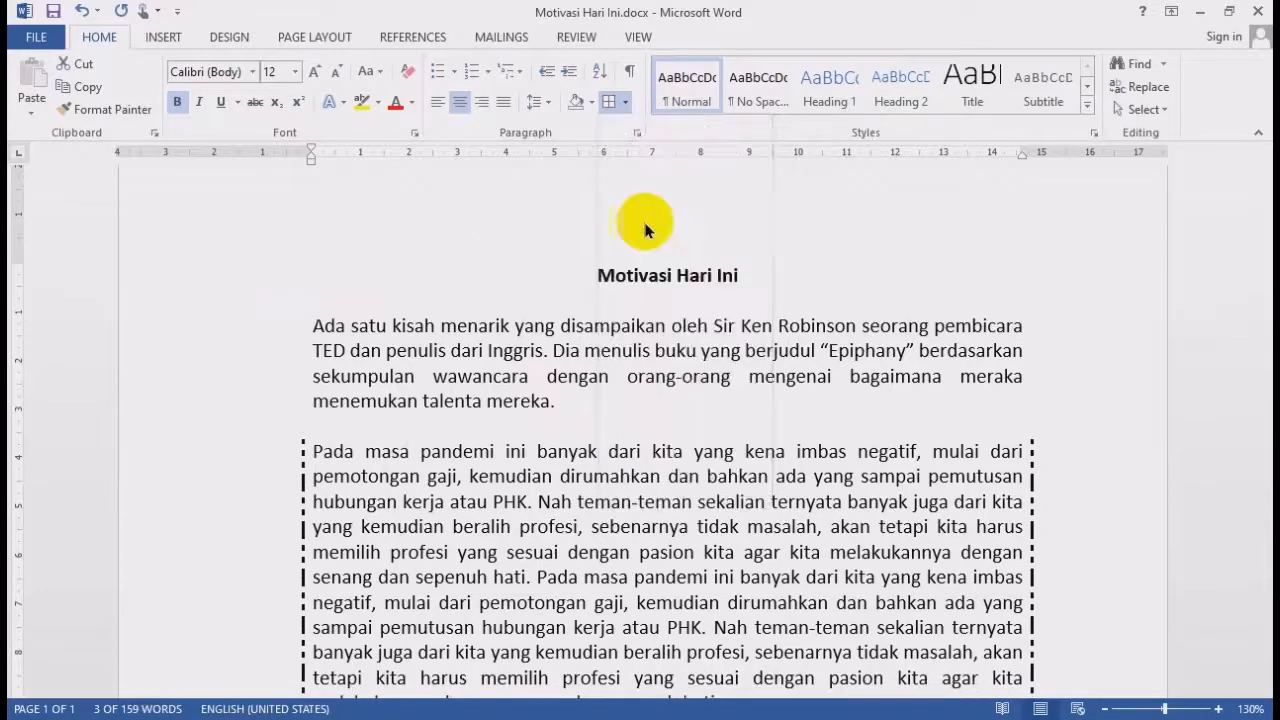
{"action": "left_click", "coordinate": [638, 348]}
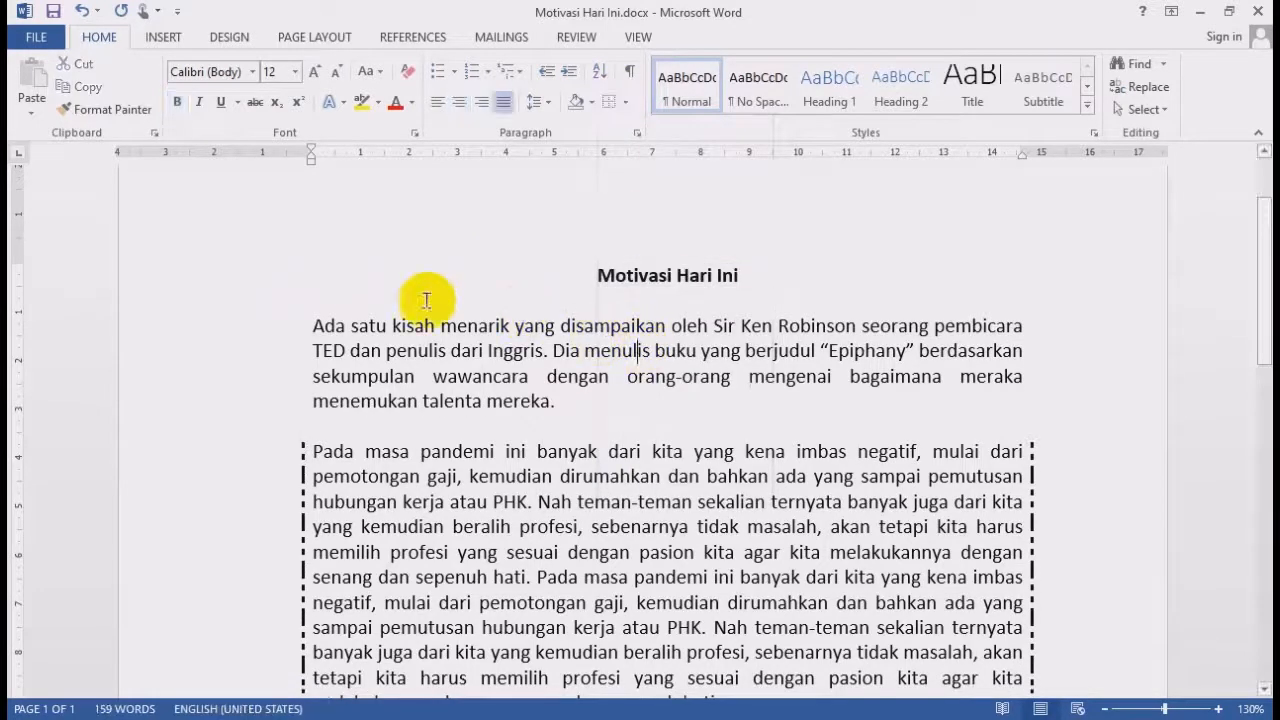
Select the whole title line, including its paragraph mark, and apply All Borders to it
{"action": "left_click", "coordinate": [236, 278]}
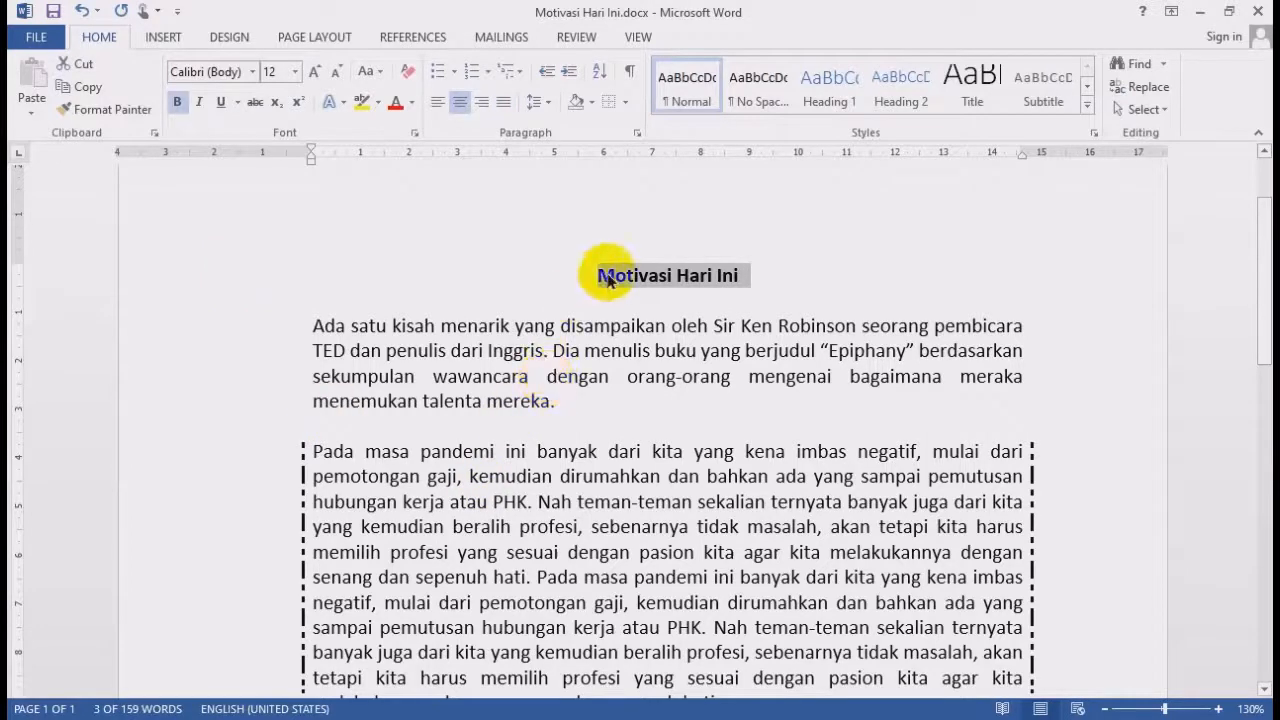
{"action": "left_click", "coordinate": [474, 399]}
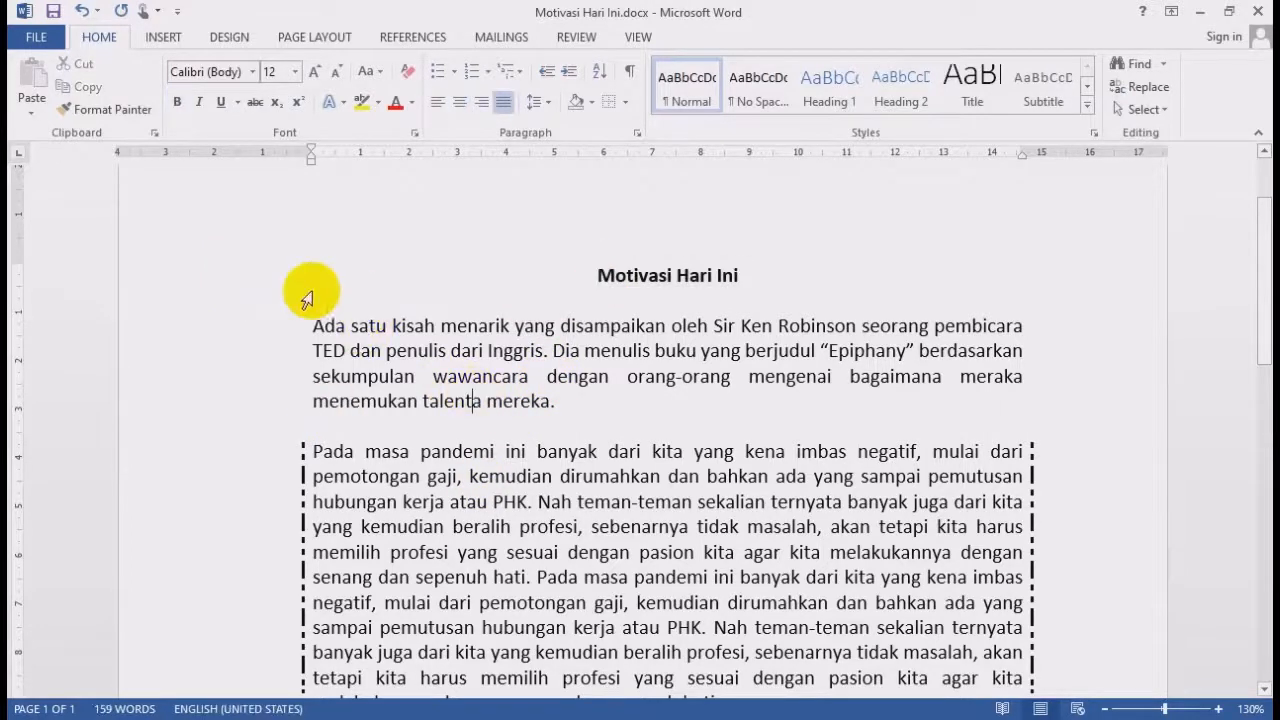
{"action": "left_click", "coordinate": [211, 284]}
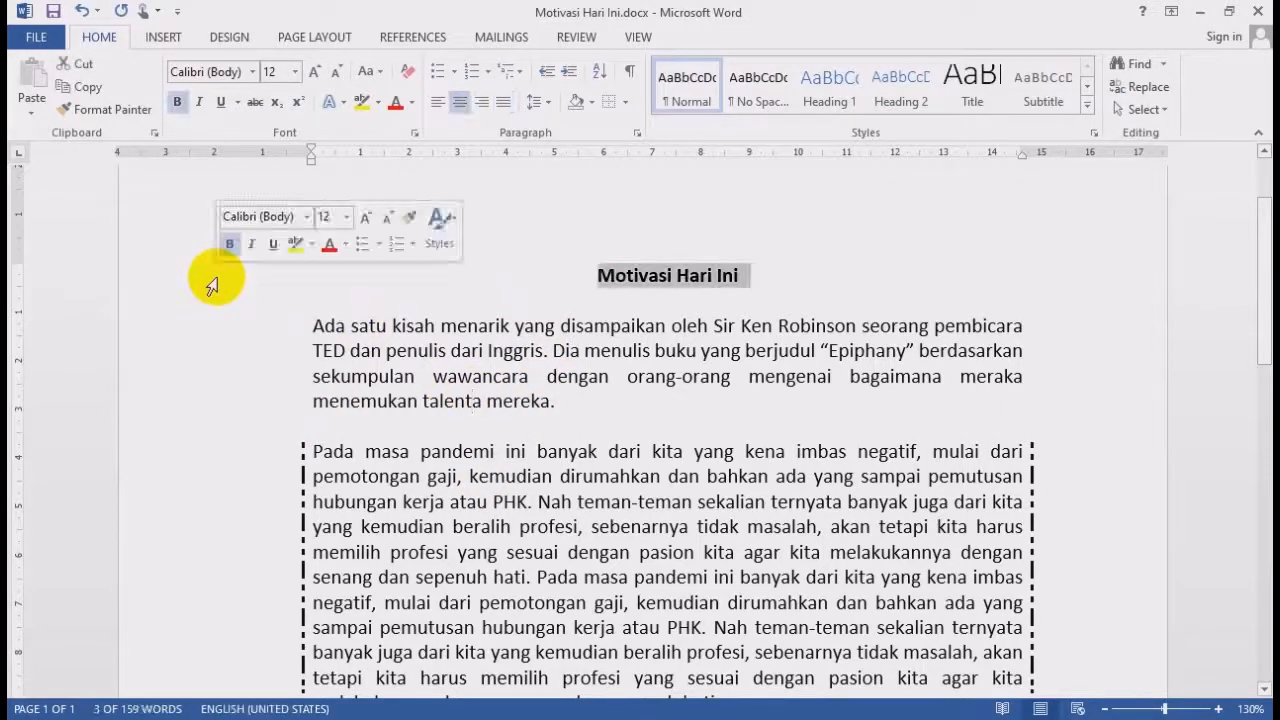
{"action": "left_click", "coordinate": [430, 372]}
{"action": "left_click_drag", "start_coordinate": [575, 277], "coordinate": [740, 277]}
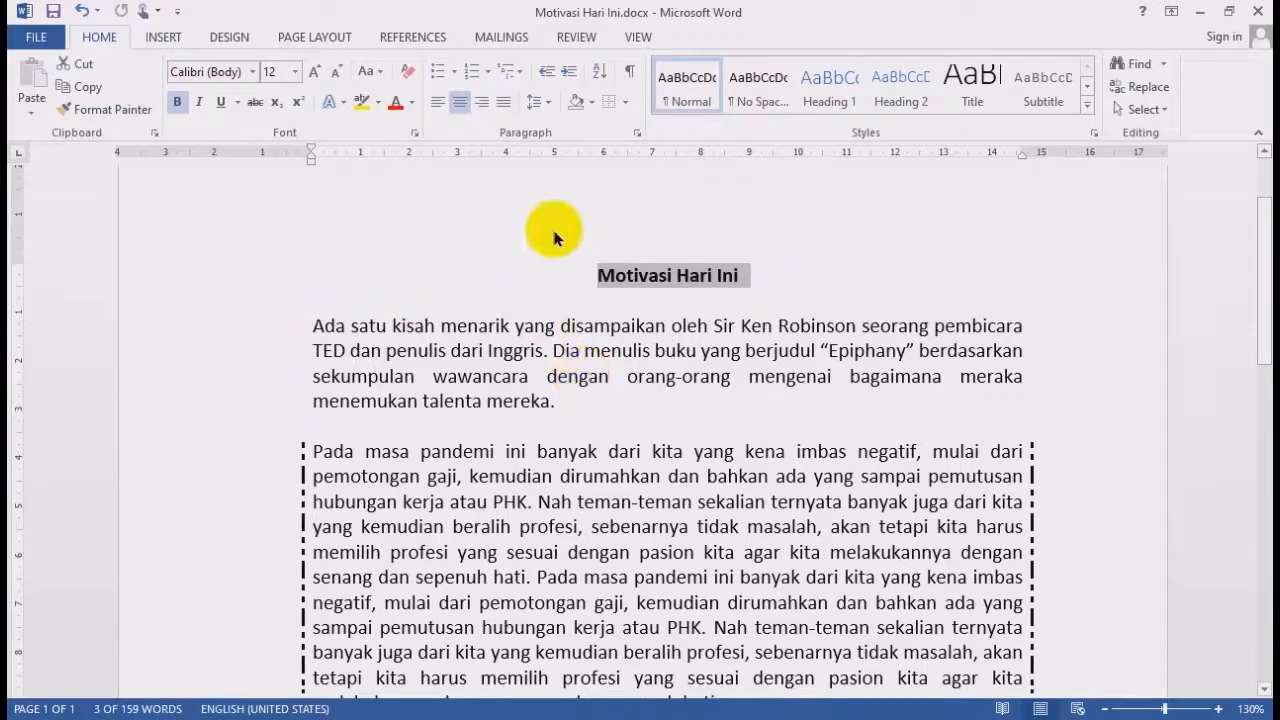
{"action": "left_click", "coordinate": [623, 102]}
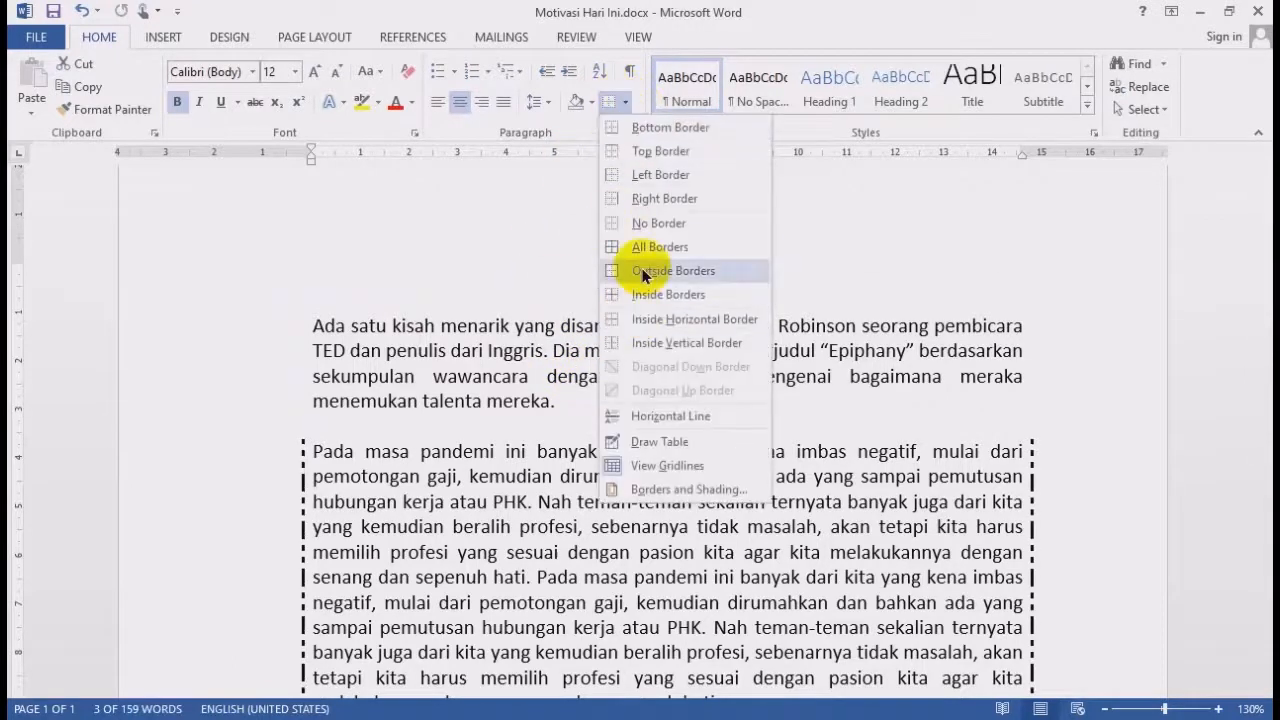
{"action": "left_click", "coordinate": [617, 247]}
{"action": "left_click", "coordinate": [580, 427]}
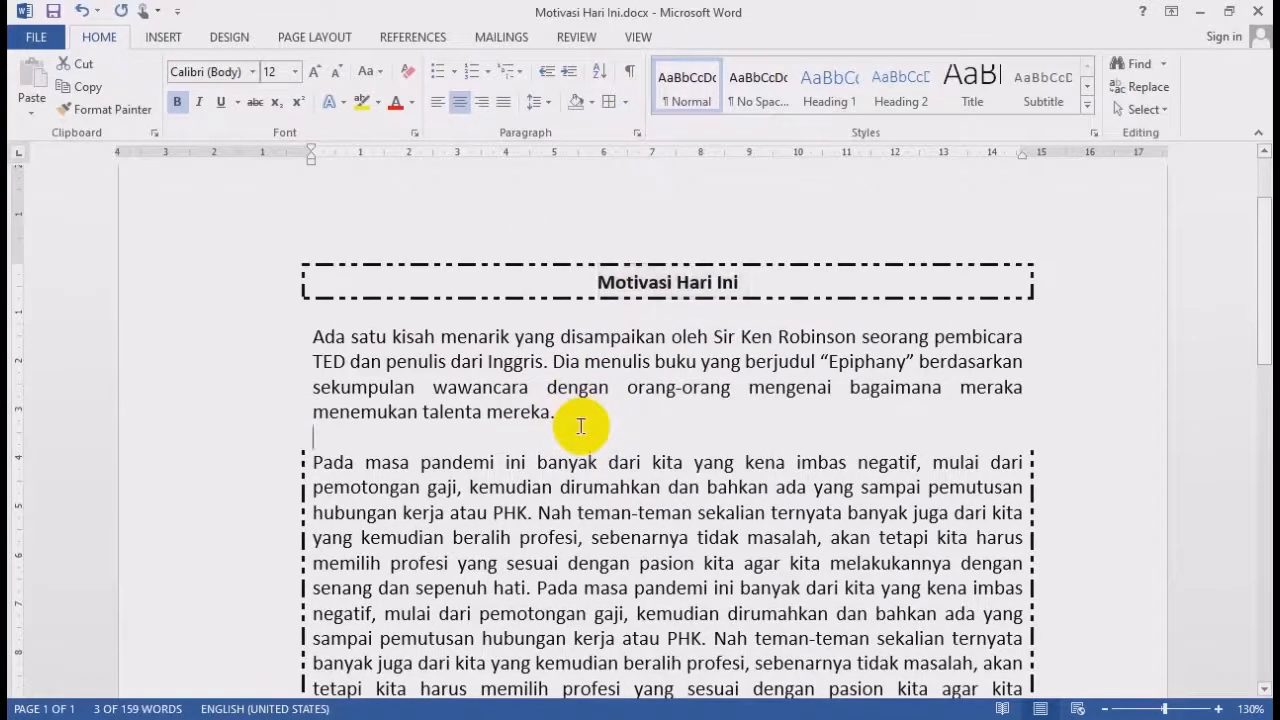
{"action": "scroll", "coordinate": [319, 331], "scroll_direction": "down", "scroll_amount": 5}
{"action": "left_click_drag", "start_coordinate": [319, 331], "coordinate": [386, 357]}
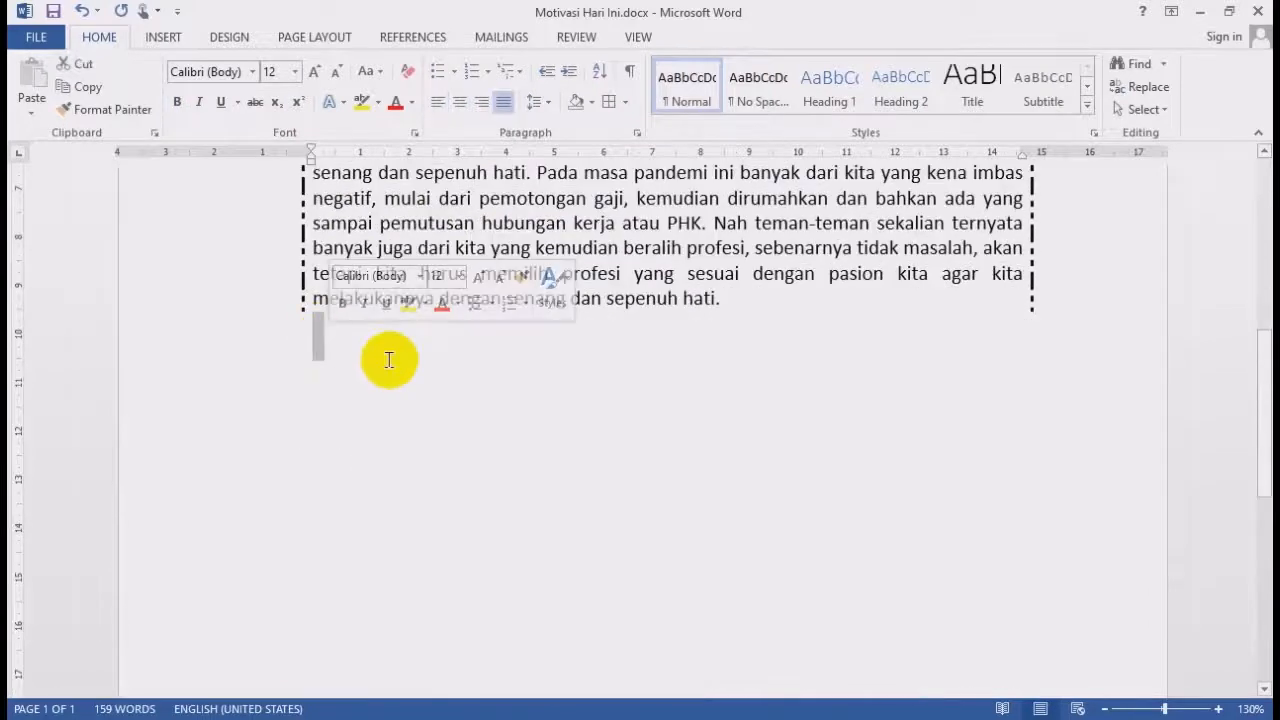
{"action": "left_click", "coordinate": [359, 375]}
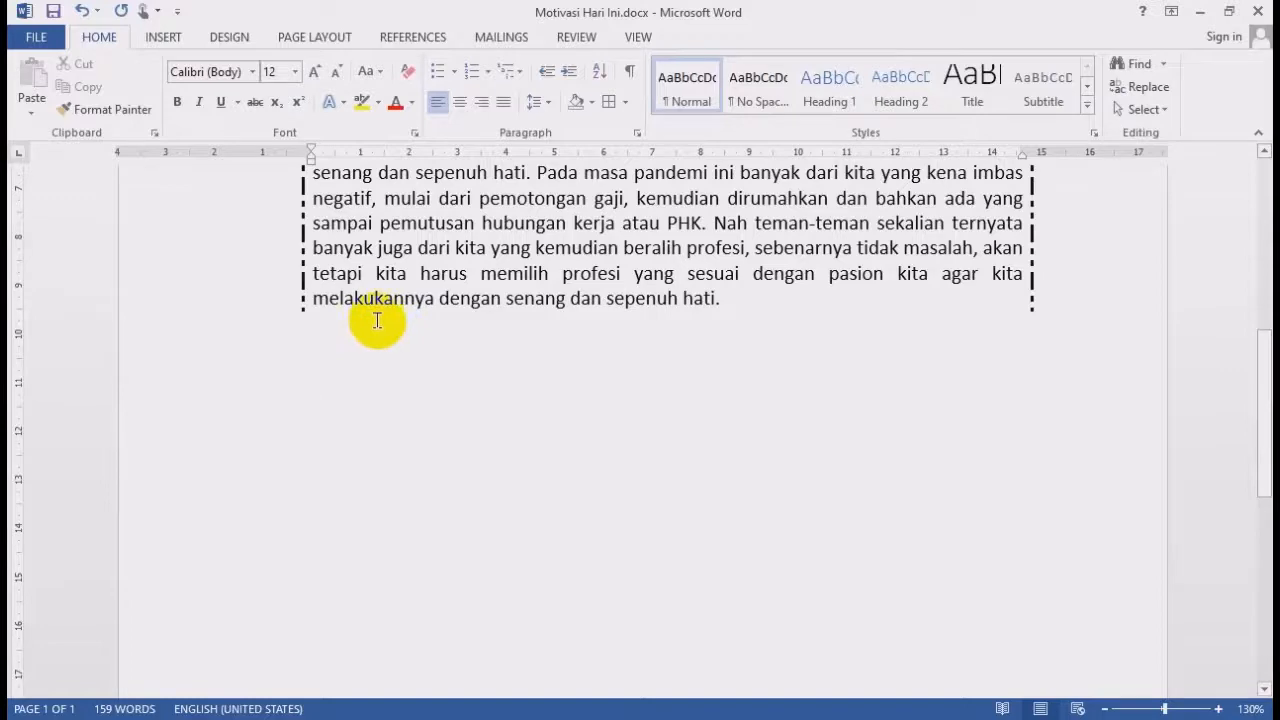
{"action": "scroll", "coordinate": [390, 316], "scroll_direction": "up", "scroll_amount": 5}
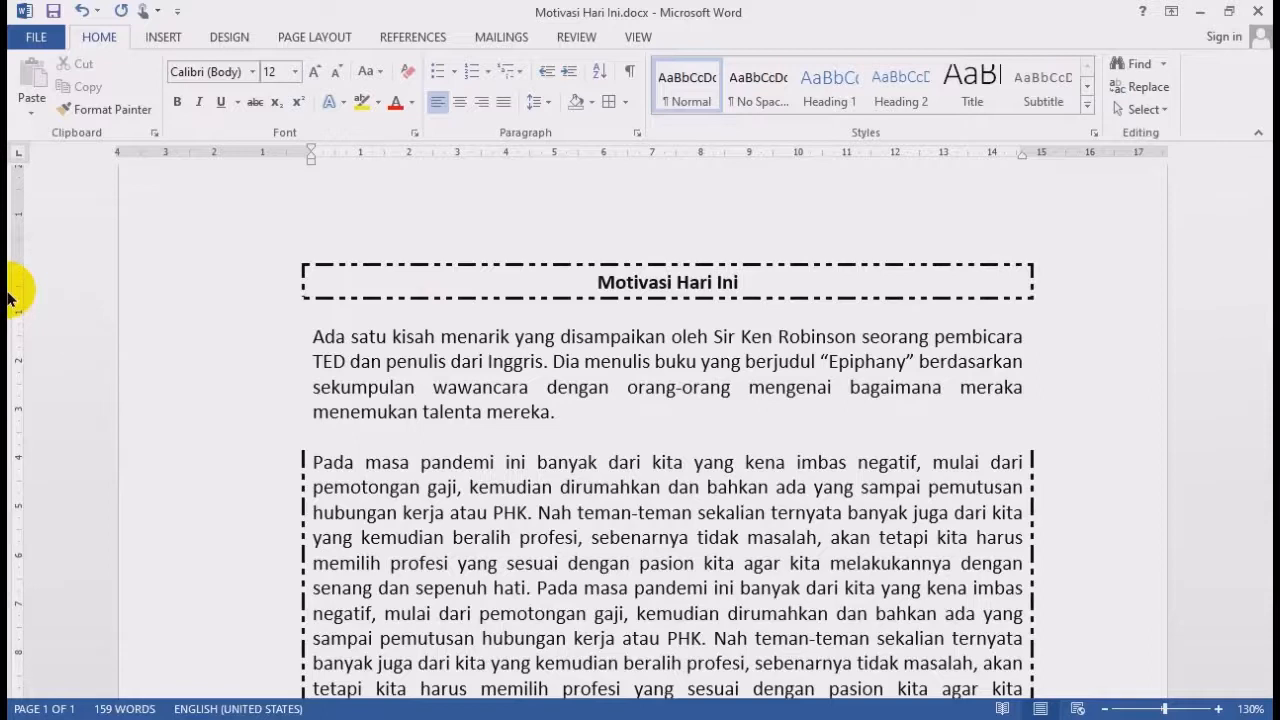
{"action": "left_click", "coordinate": [406, 364]}
{"action": "double_click", "coordinate": [186, 357]}
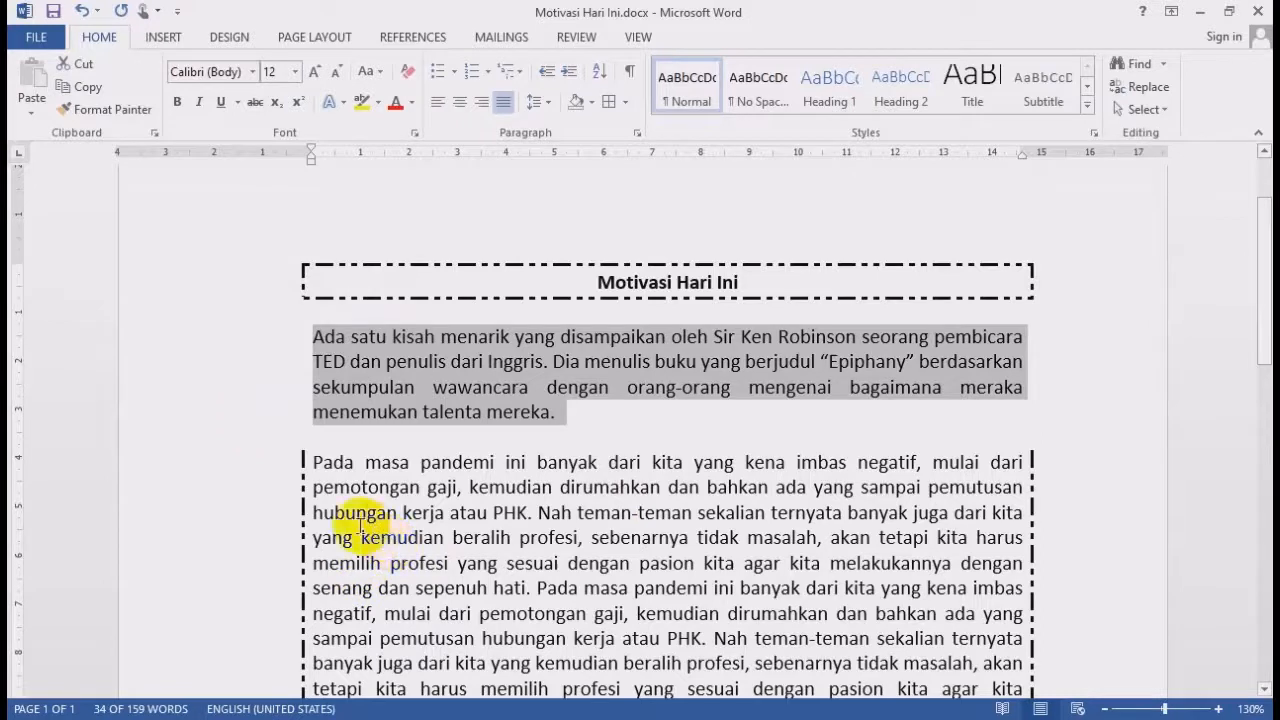
{"action": "left_click", "coordinate": [414, 437]}
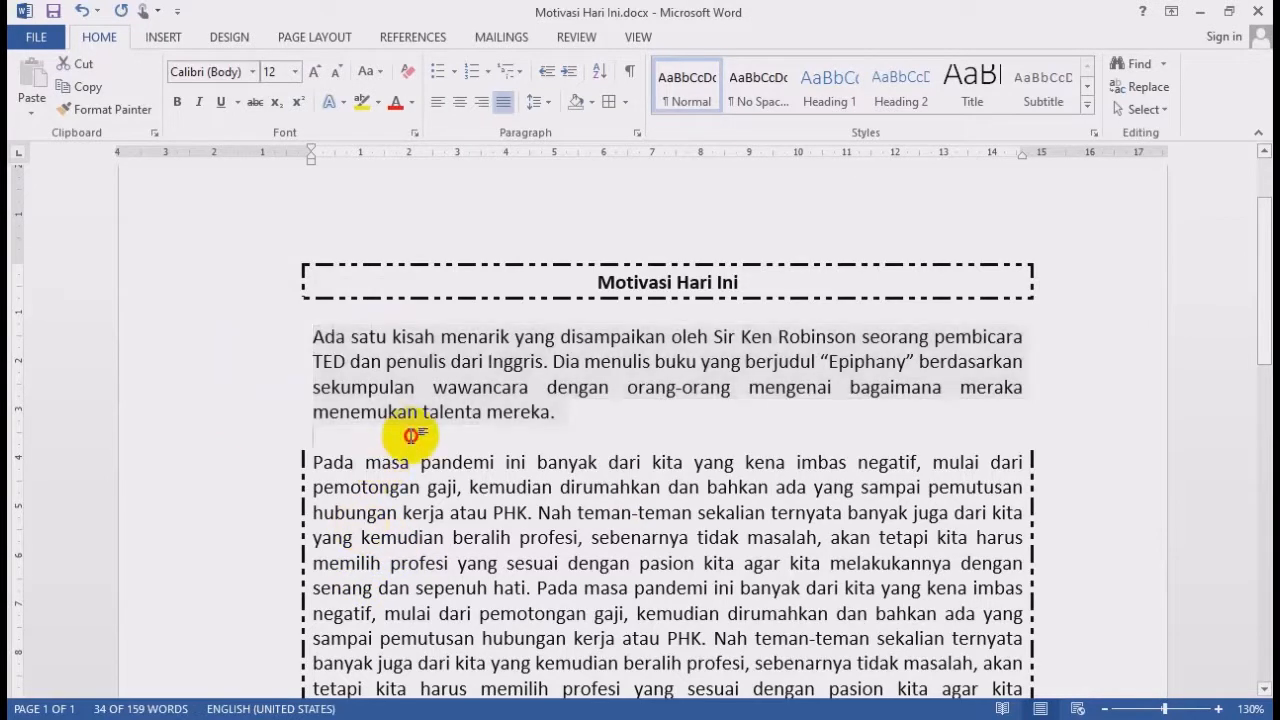
{"action": "double_click", "coordinate": [320, 336]}
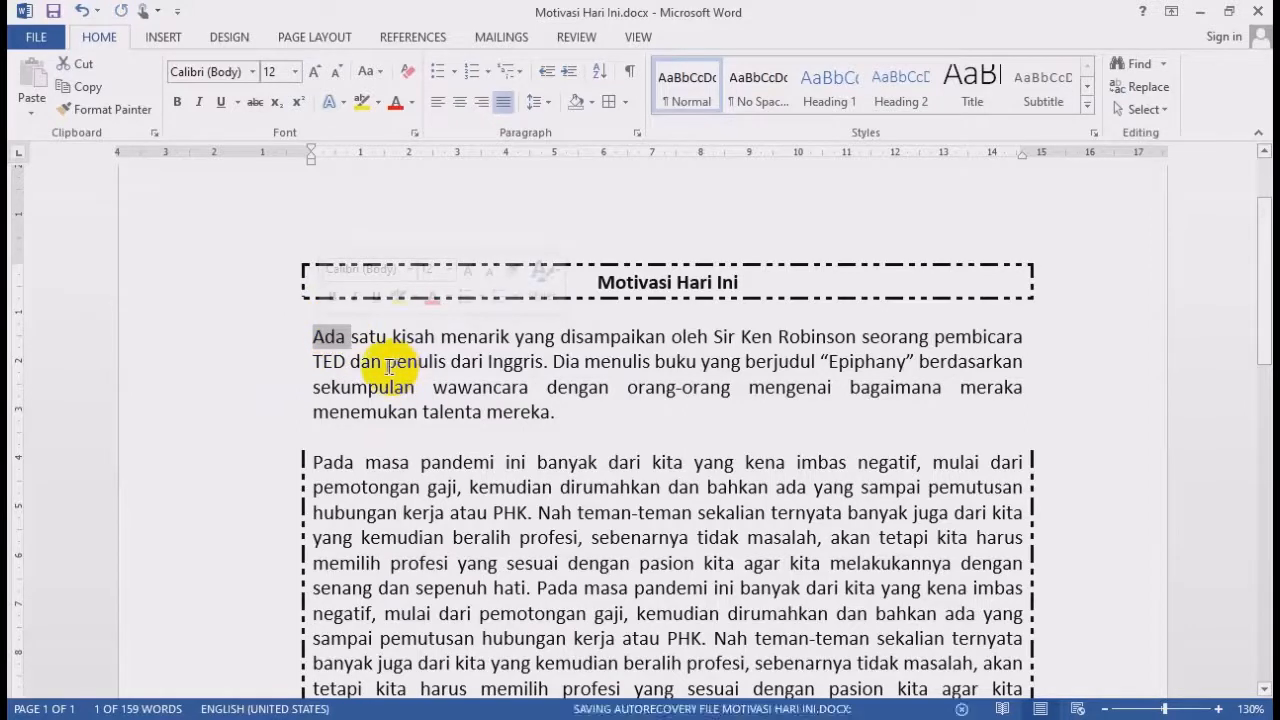
{"action": "left_click", "coordinate": [485, 394]}
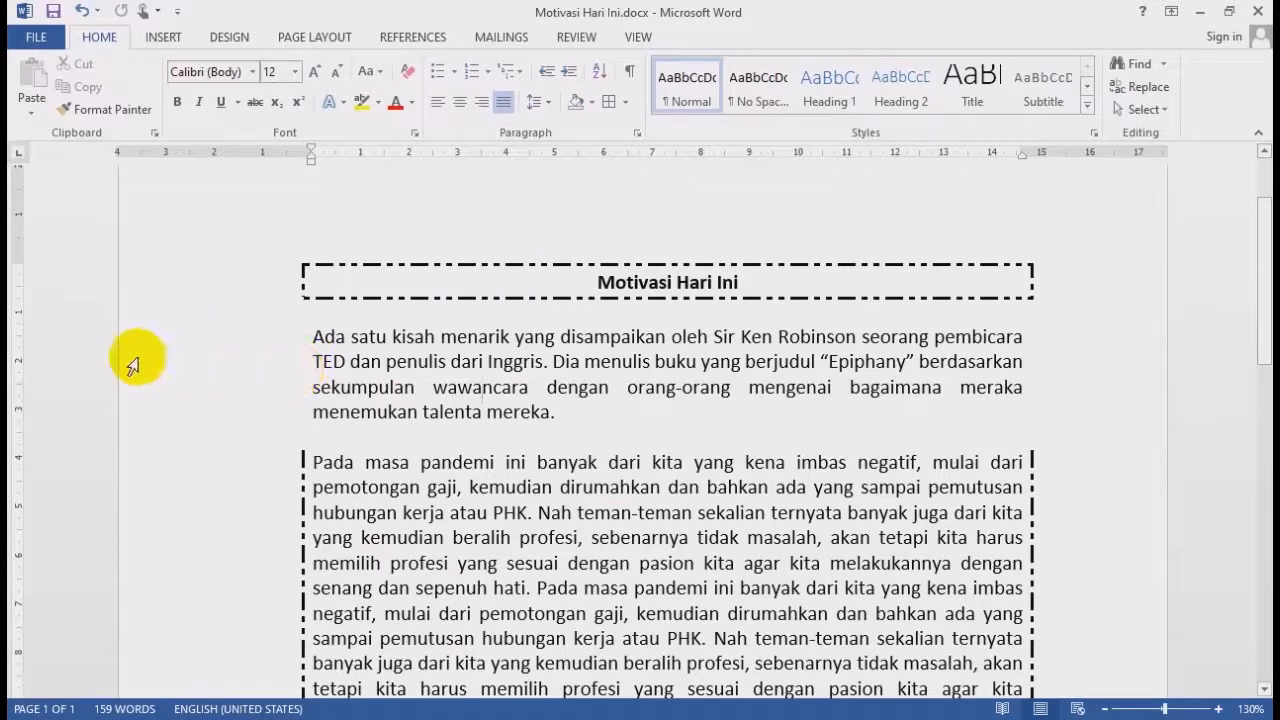
Shade the whole first body paragraph with a light green fill, using Borders and Shading applied to Paragraph
{"action": "double_click", "coordinate": [167, 363]}
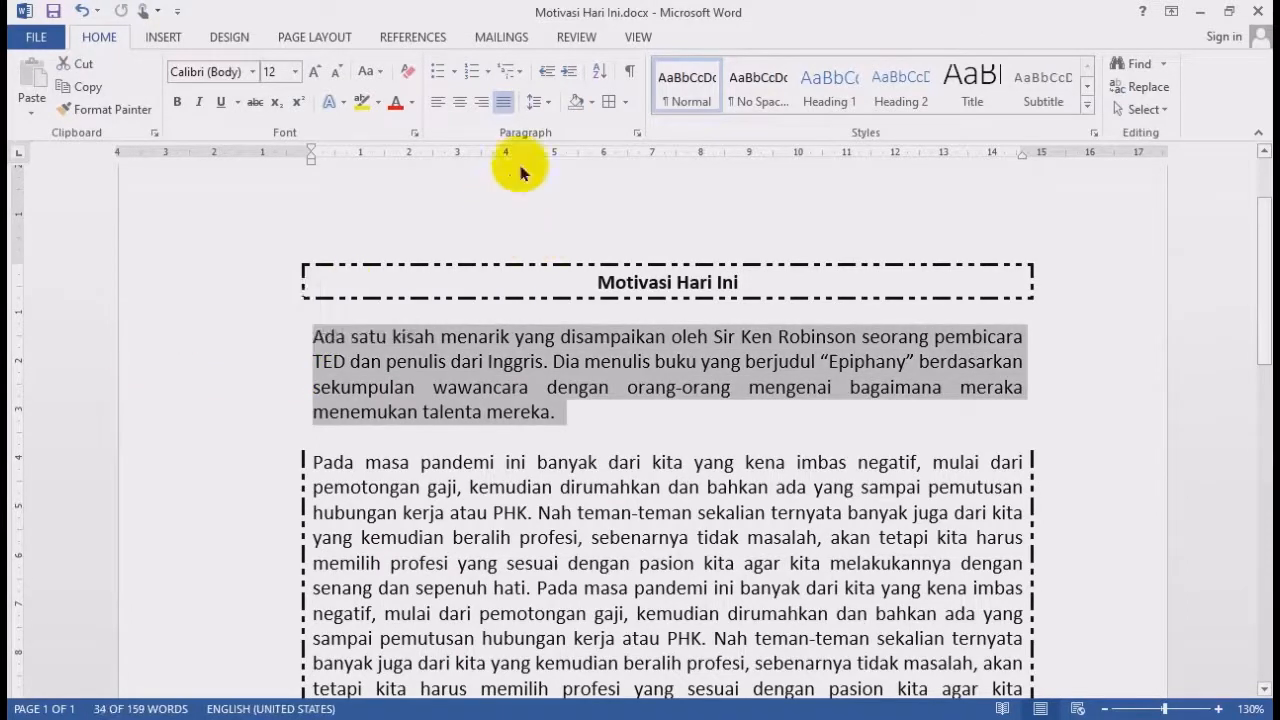
{"action": "left_click", "coordinate": [625, 102]}
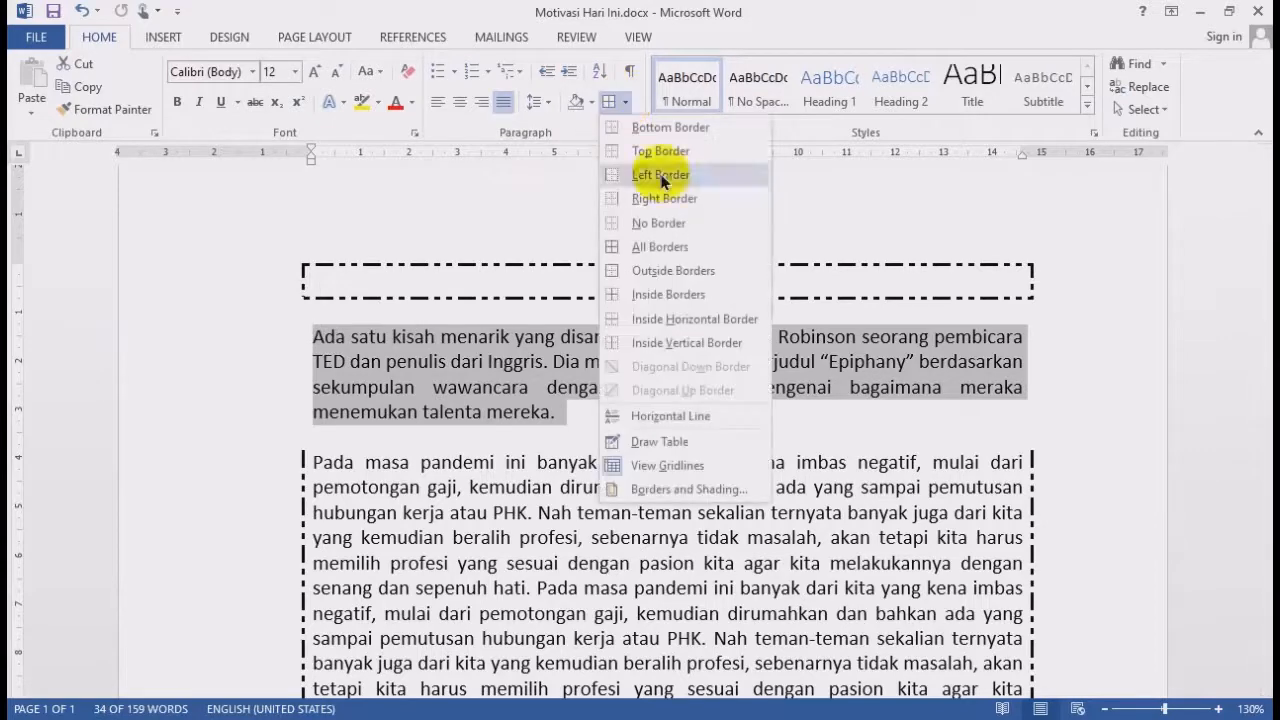
{"action": "left_click", "coordinate": [673, 494]}
{"action": "left_click_drag", "start_coordinate": [657, 104], "coordinate": [467, 113]}
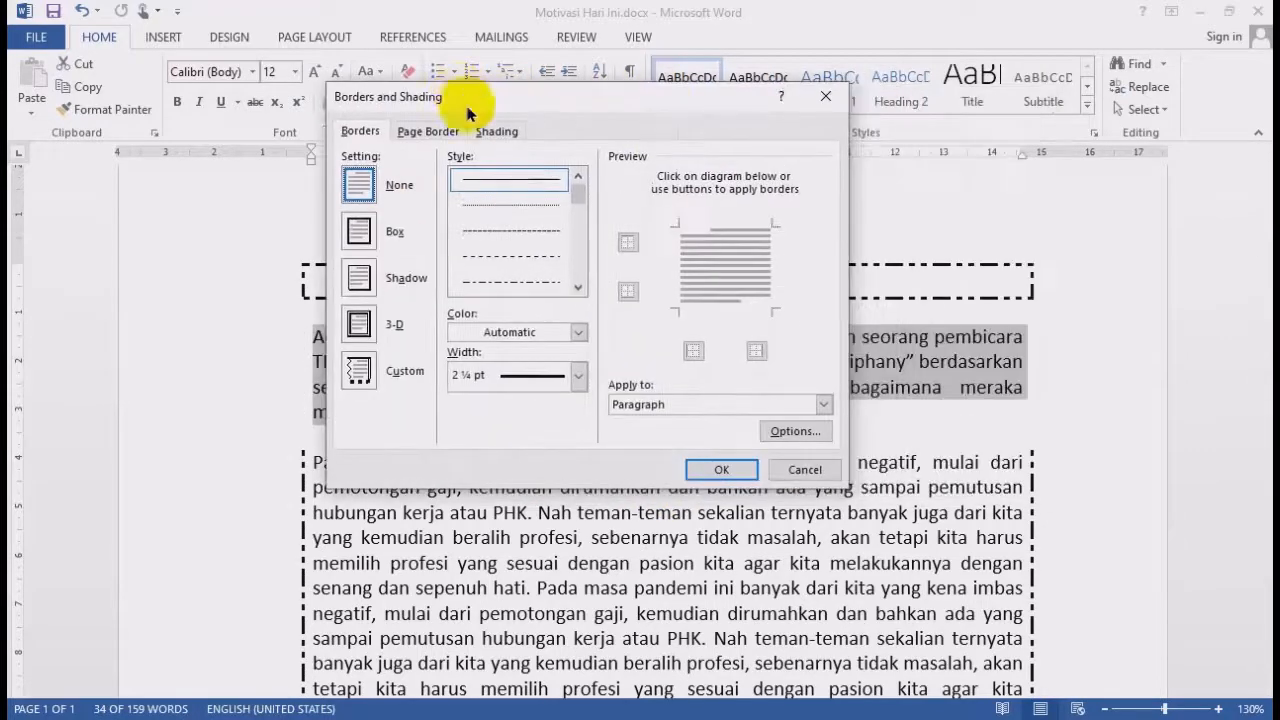
{"action": "left_click", "coordinate": [497, 131]}
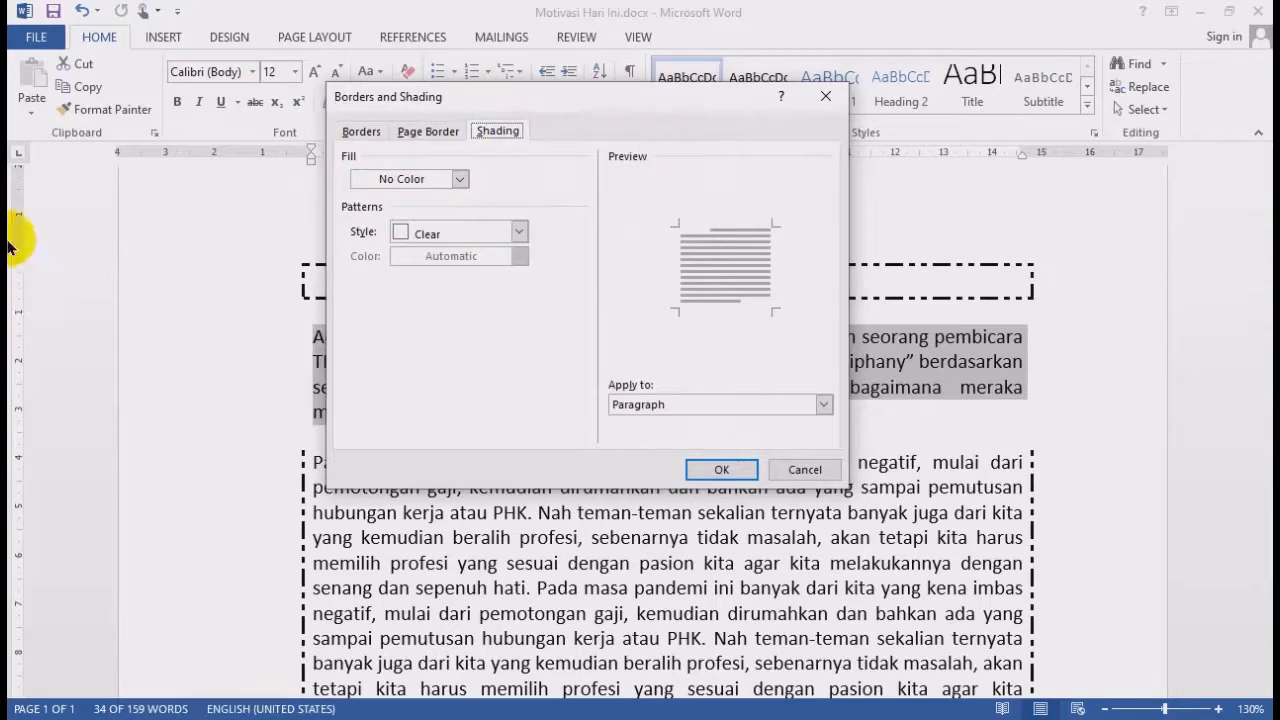
{"action": "mouse_move", "coordinate": [443, 115]}
{"action": "left_mouse_down"}
{"action": "mouse_move", "coordinate": [751, 108]}
{"action": "mouse_move", "coordinate": [782, 120]}
{"action": "left_mouse_up"}
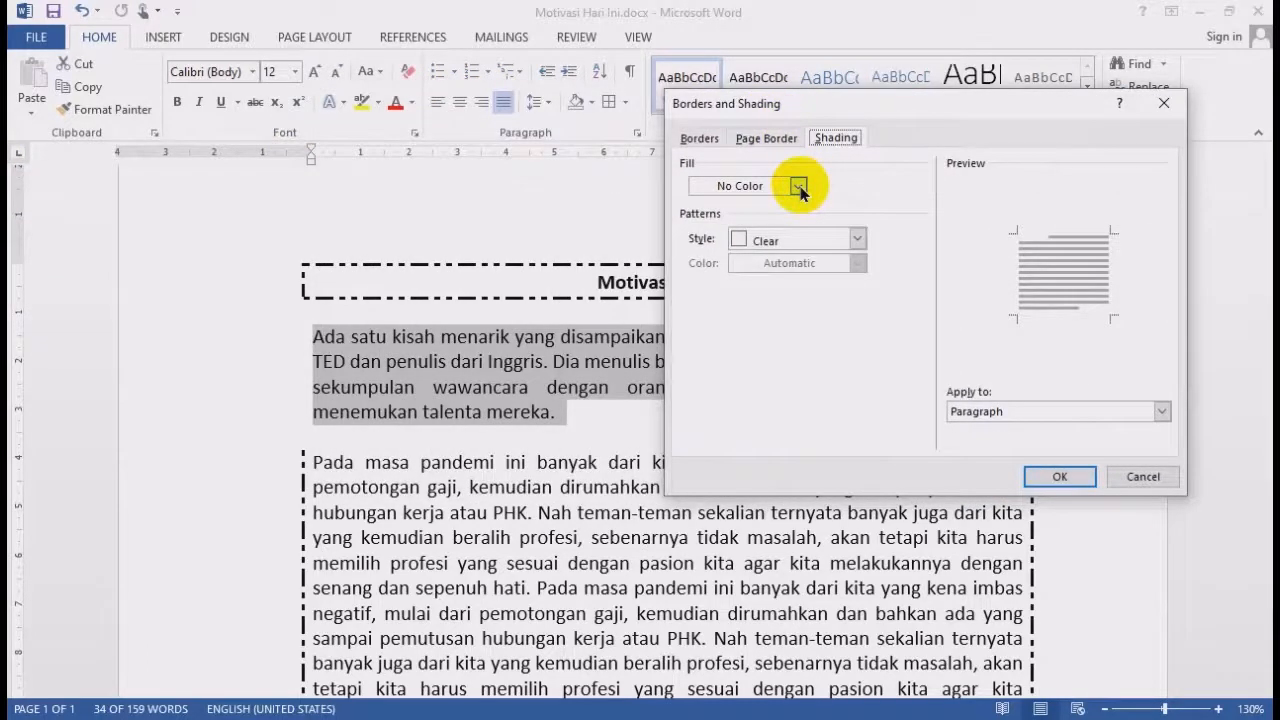
{"action": "left_click", "coordinate": [799, 187]}
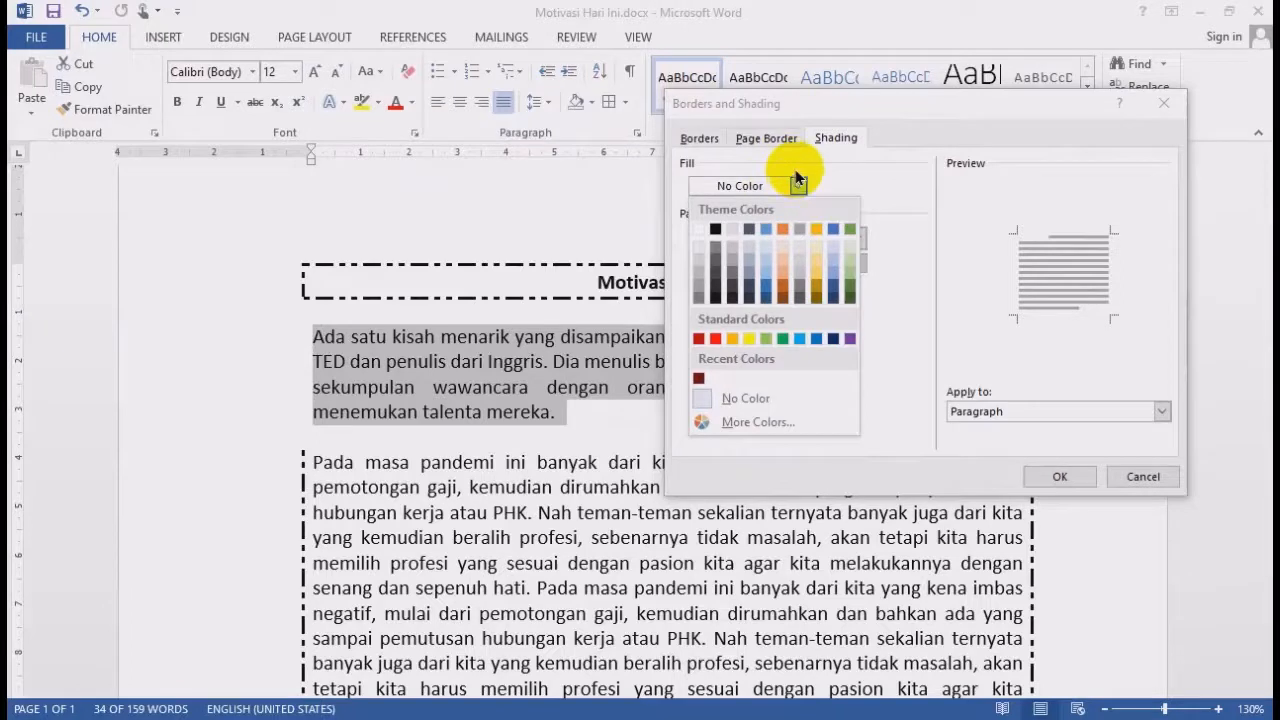
{"action": "left_click", "coordinate": [847, 263]}
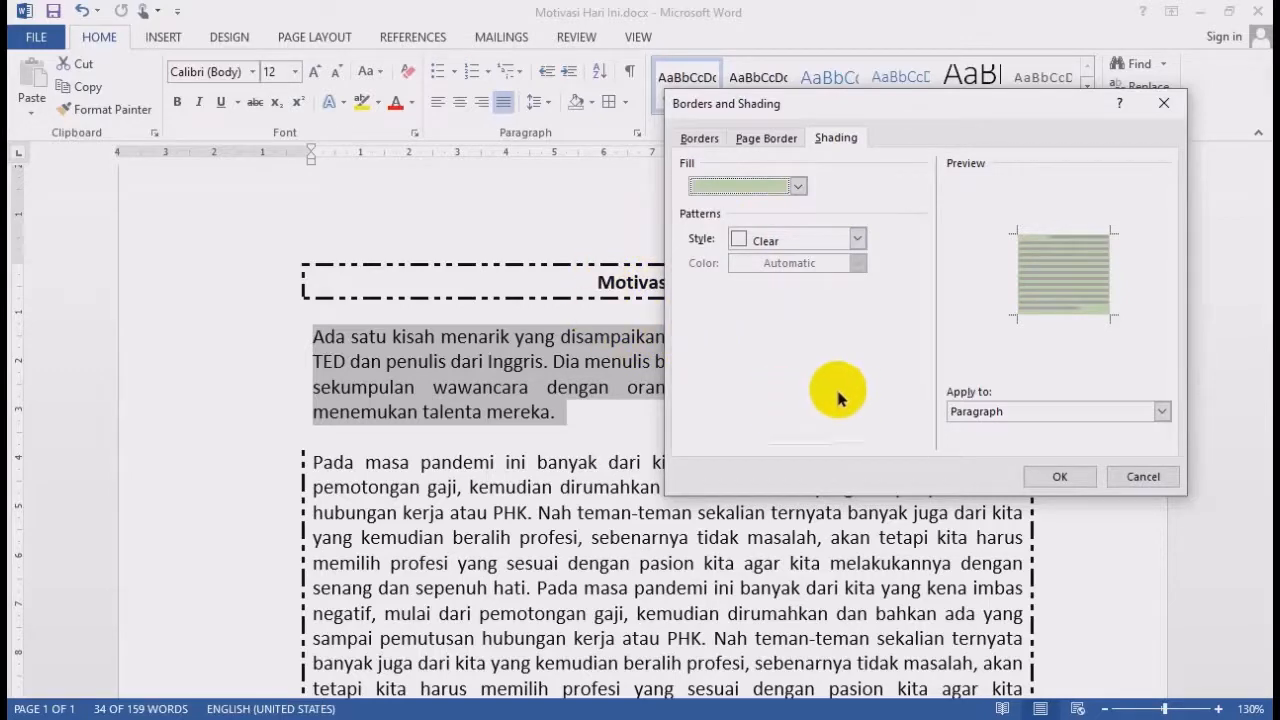
{"action": "left_click", "coordinate": [1055, 477]}
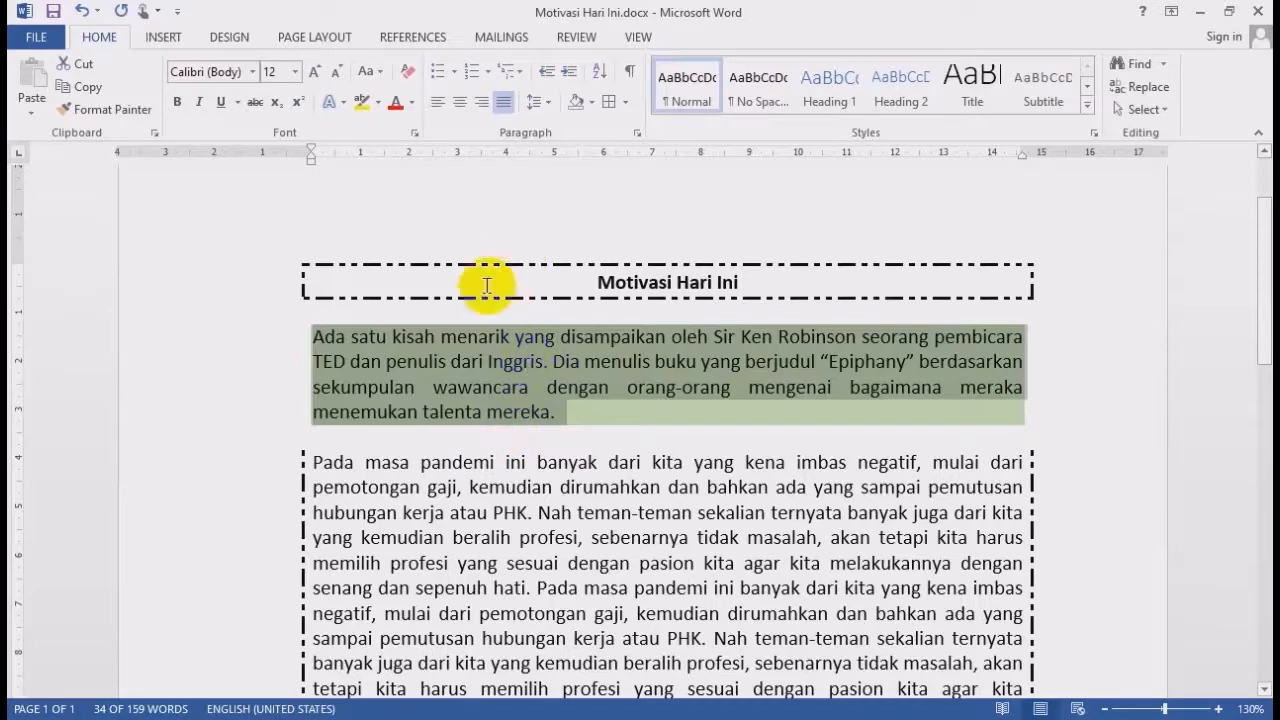
Try the 10% and 25% shading patterns for the first body paragraph, and settle on the Lt Grid style
{"action": "left_click", "coordinate": [625, 106]}
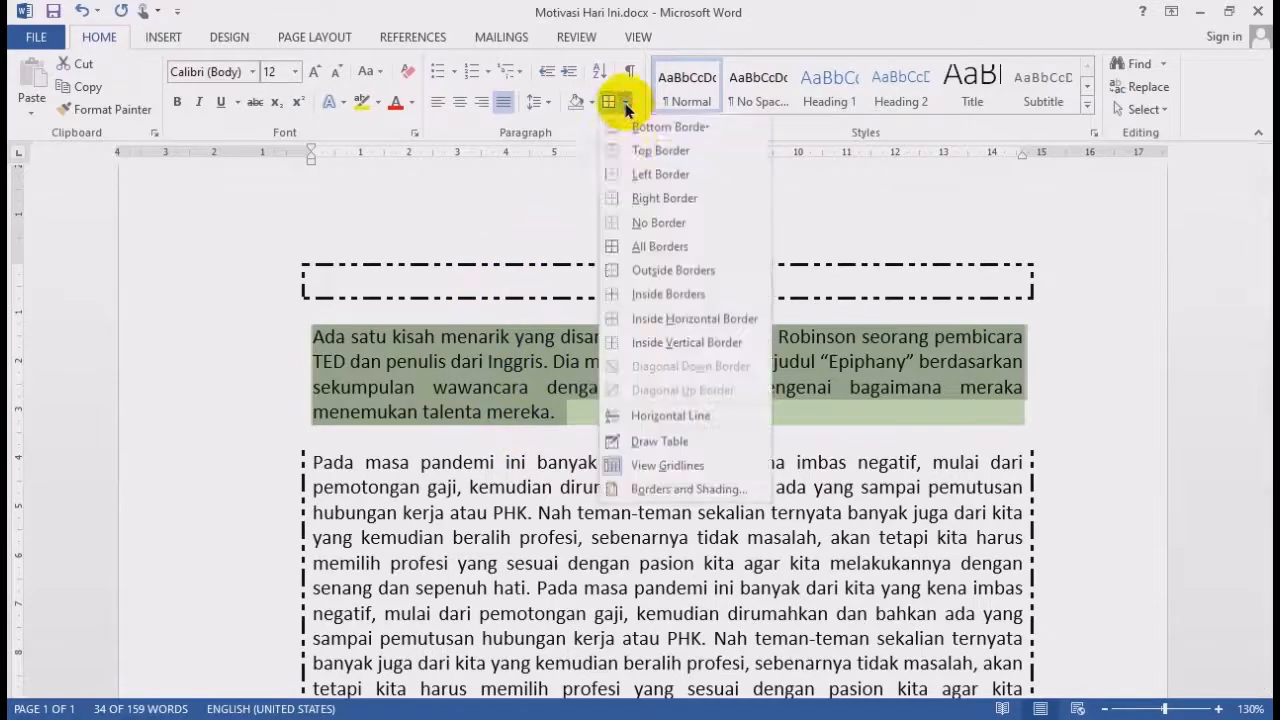
{"action": "left_click", "coordinate": [674, 486]}
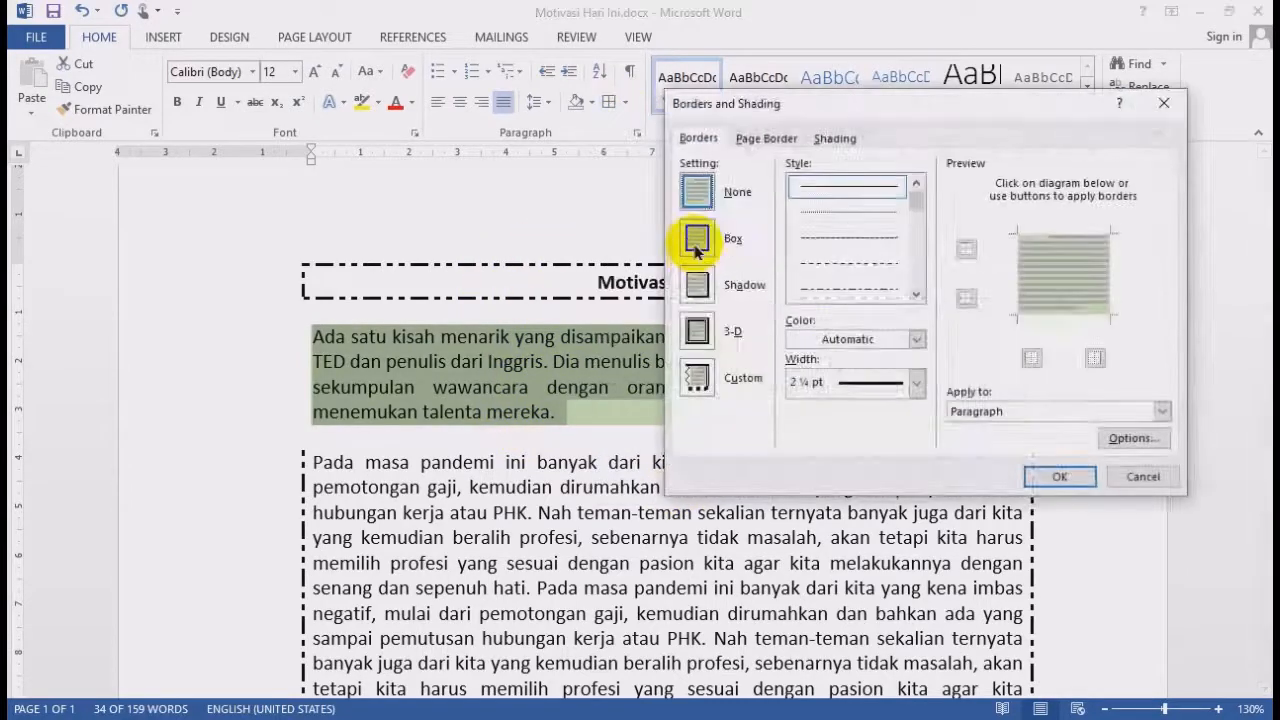
{"action": "left_click", "coordinate": [834, 138]}
{"action": "left_click", "coordinate": [857, 240]}
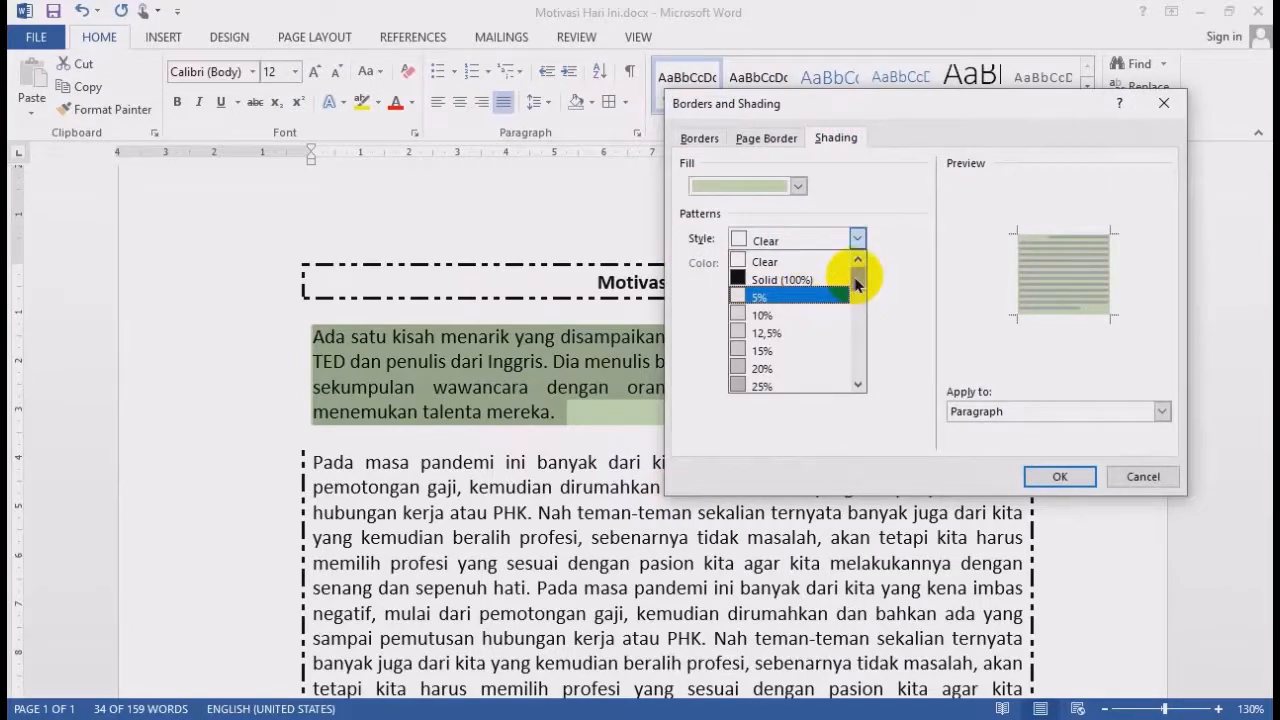
{"action": "left_click", "coordinate": [760, 315]}
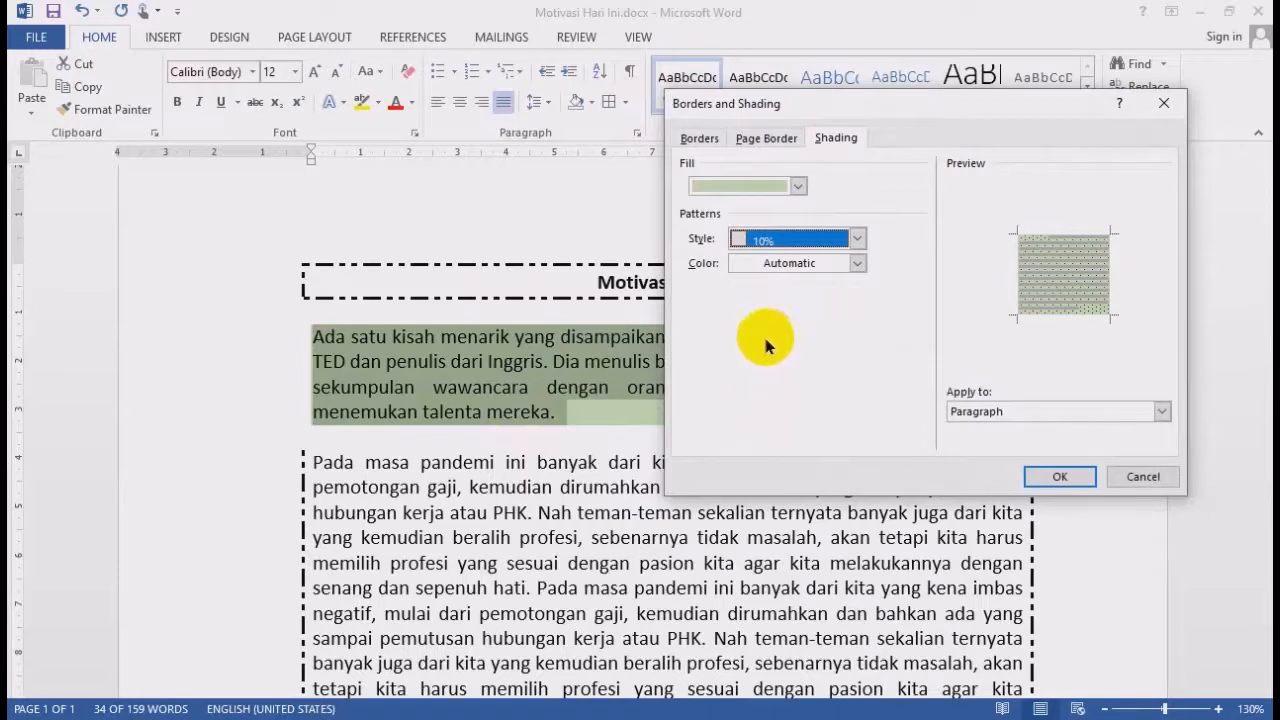
{"action": "left_click", "coordinate": [857, 240]}
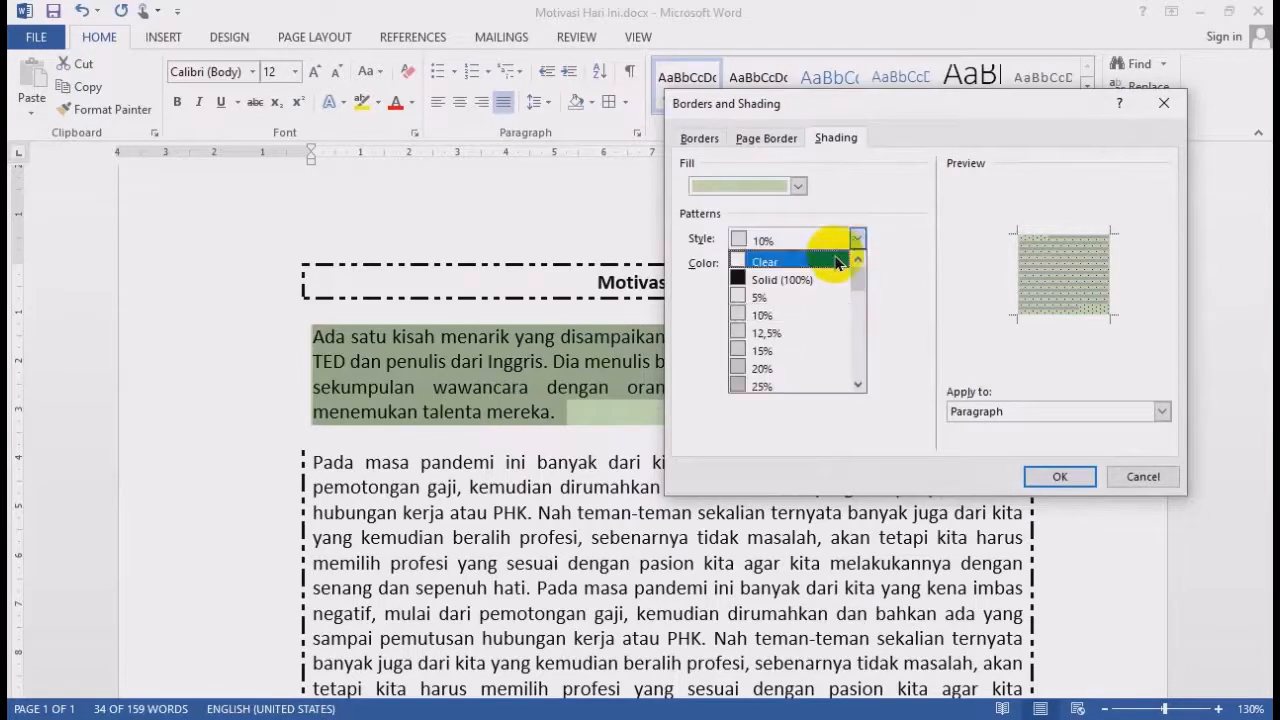
{"action": "left_click", "coordinate": [775, 387]}
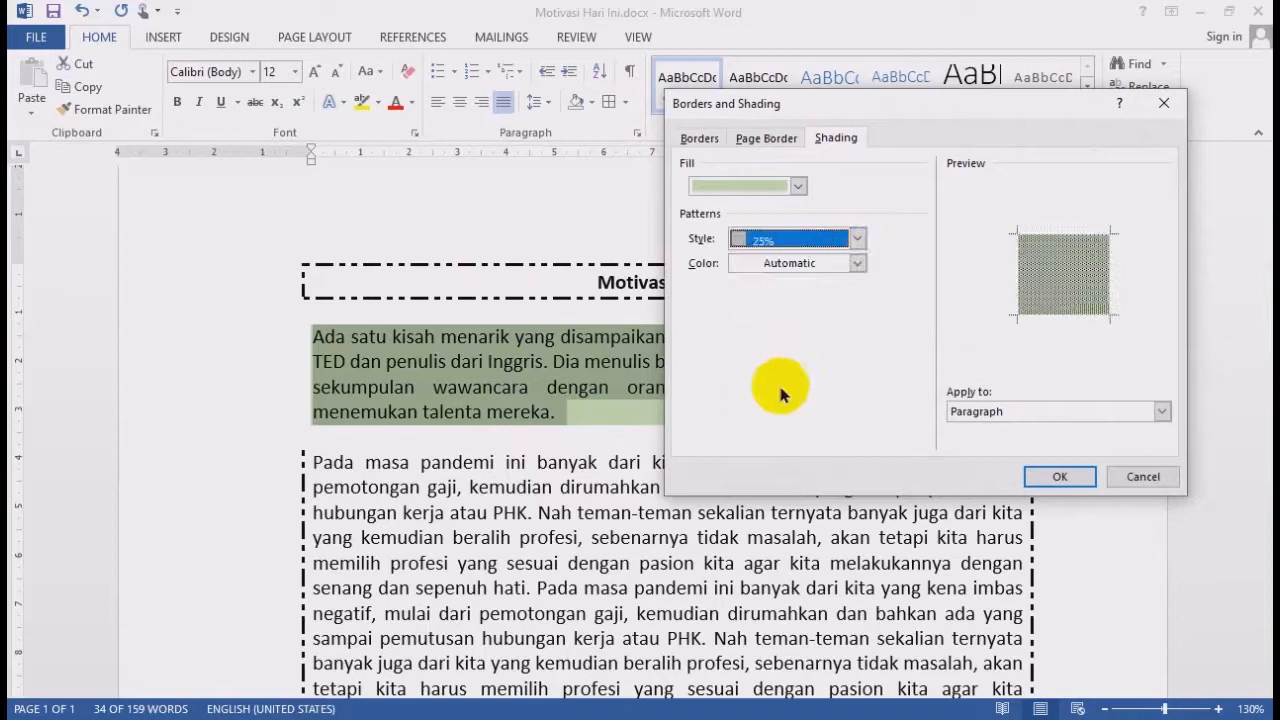
{"action": "left_click", "coordinate": [857, 240]}
{"action": "left_click_drag", "start_coordinate": [864, 303], "coordinate": [860, 366]}
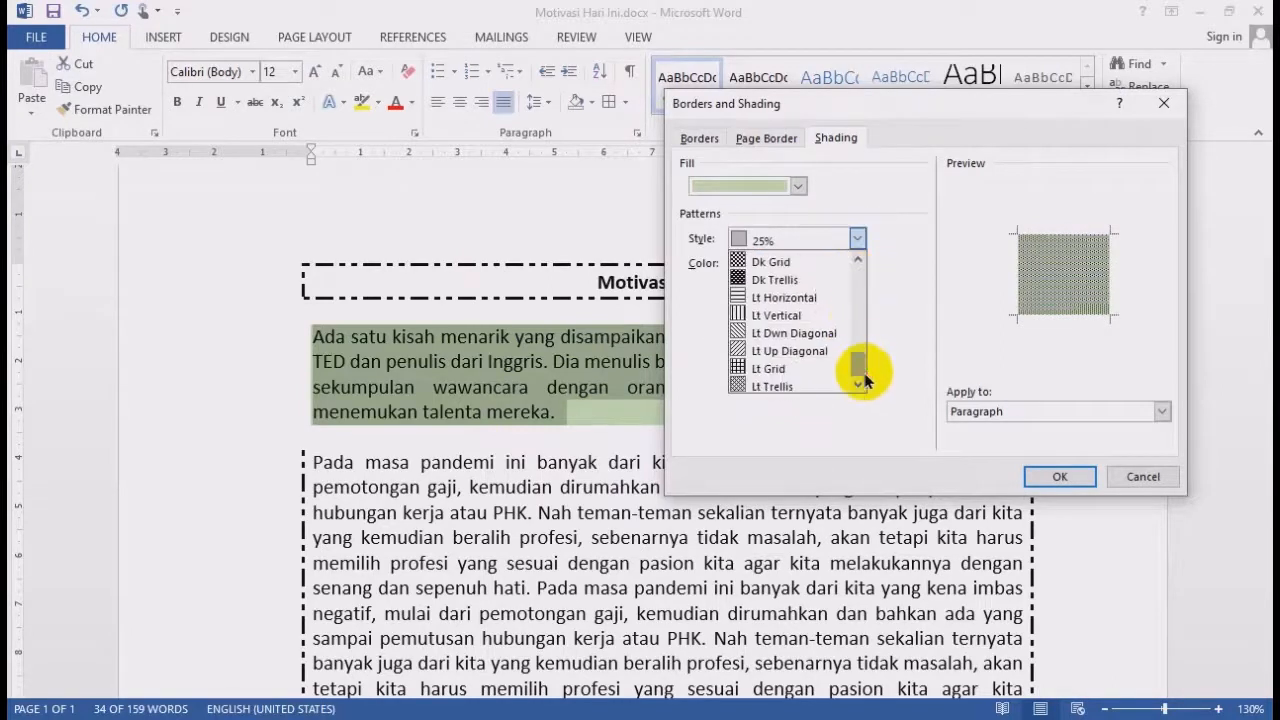
{"action": "left_click", "coordinate": [773, 368]}
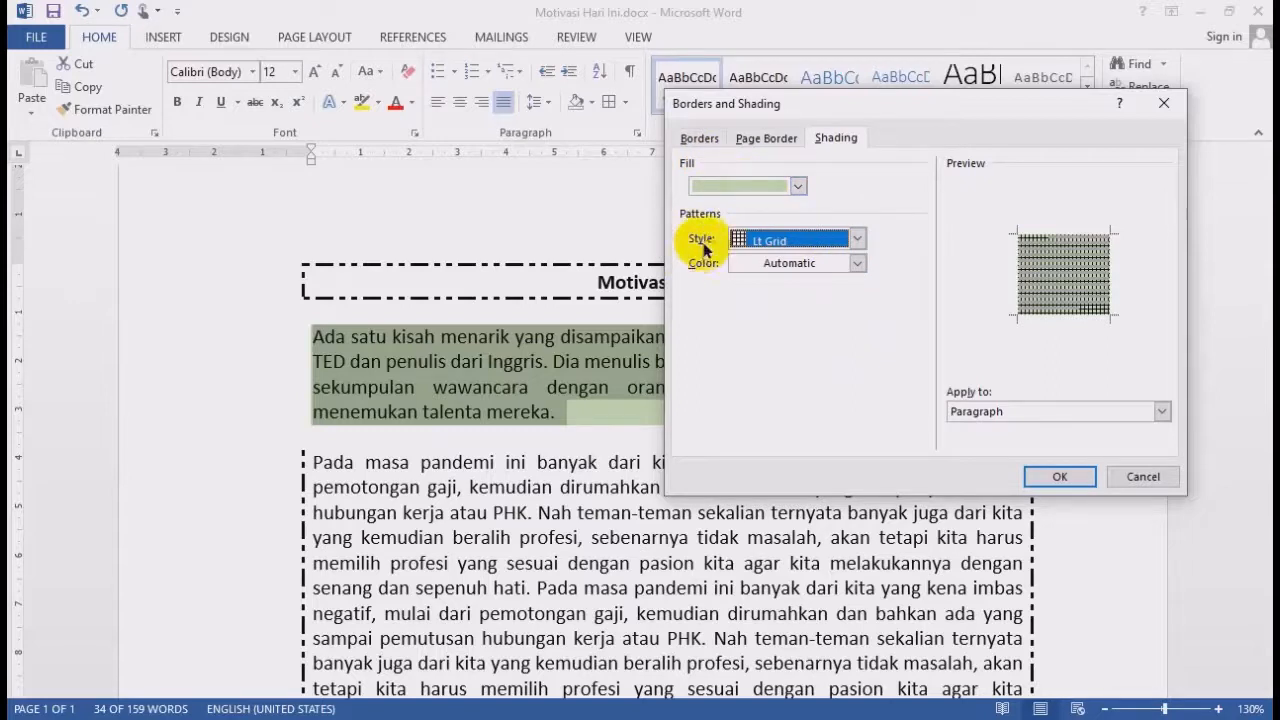
Set the grid pattern's color to dark green and apply the shading to the first body paragraph
{"action": "left_click", "coordinate": [857, 264]}
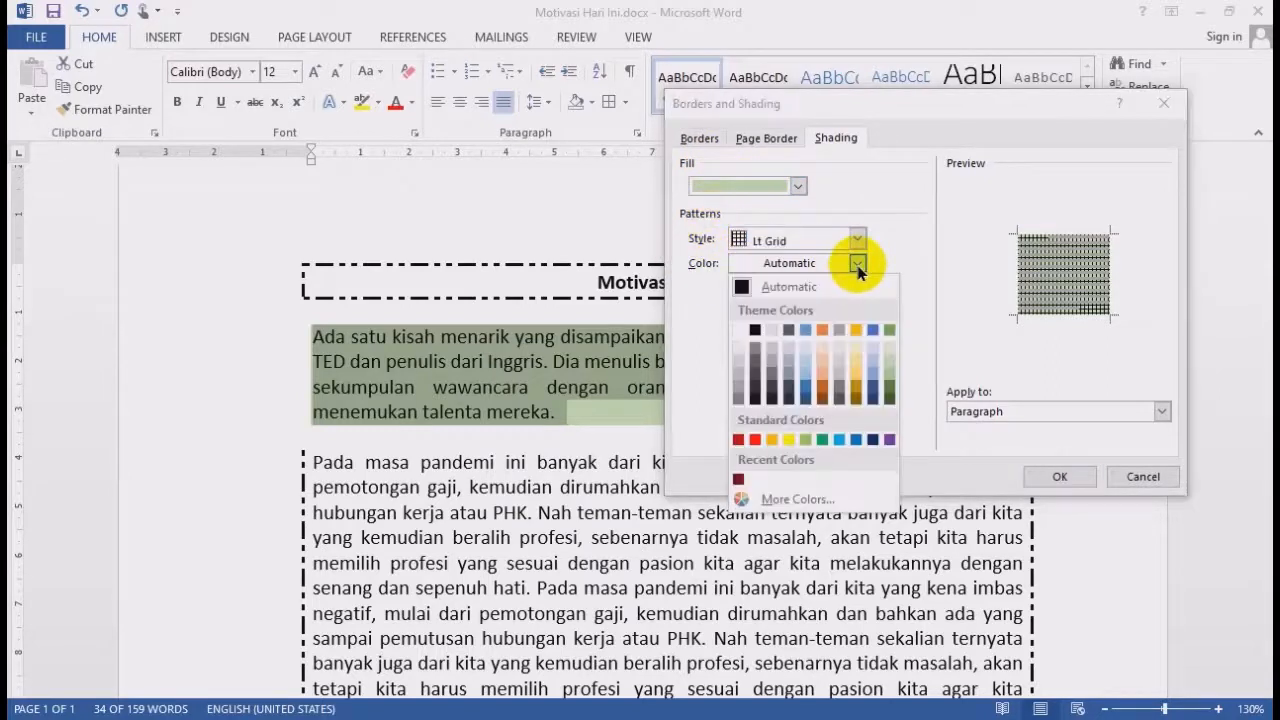
{"action": "left_click", "coordinate": [890, 400]}
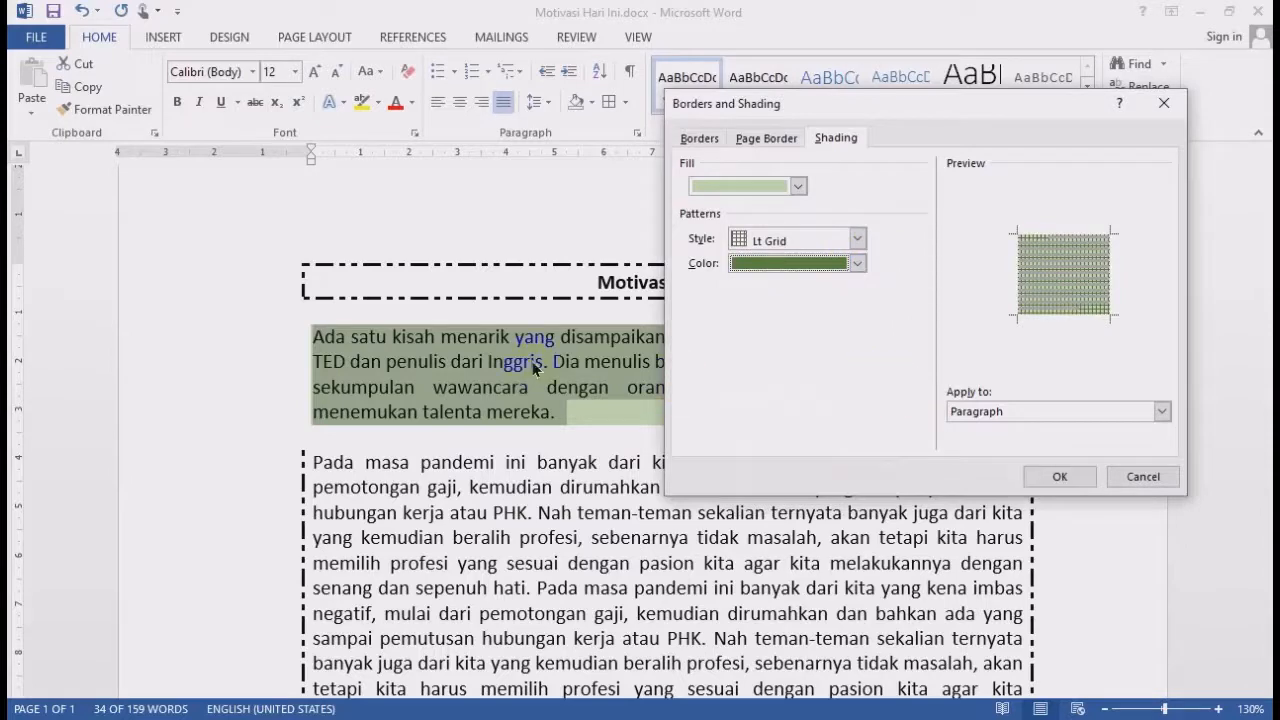
{"action": "left_click", "coordinate": [1060, 474]}
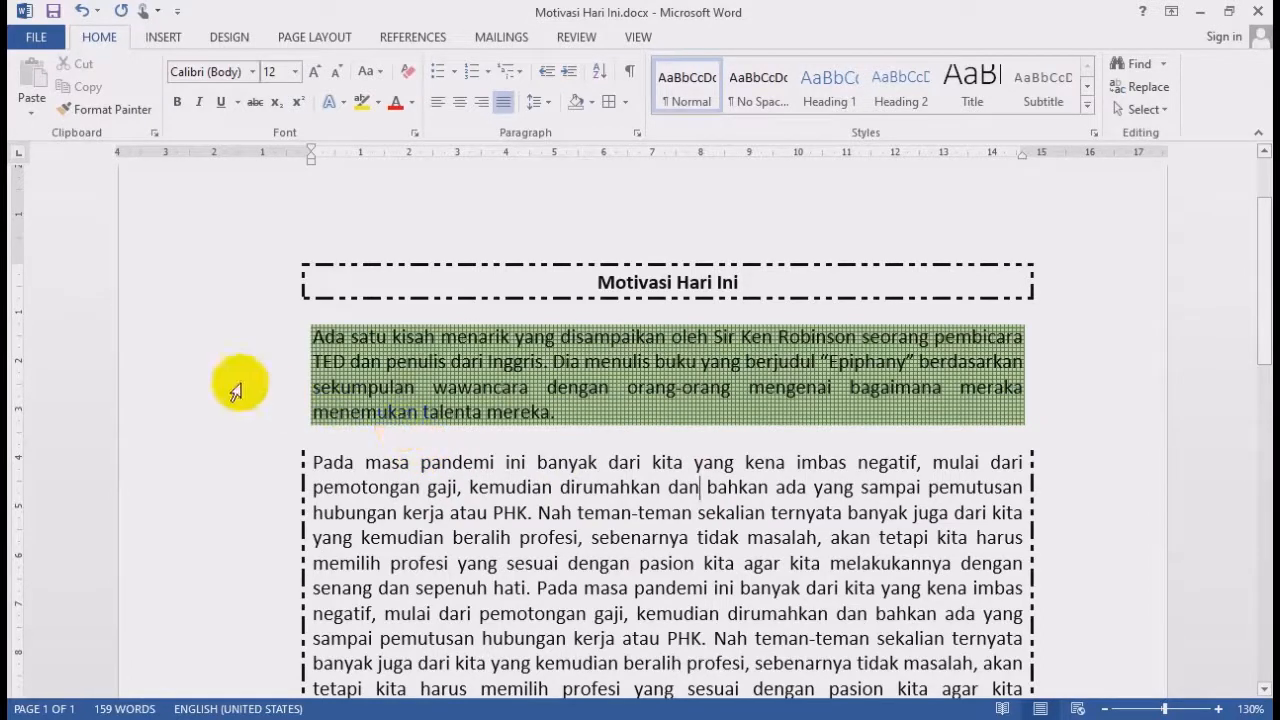
Remove the grid pattern from the first body paragraph's shading by setting the pattern style to Clear, applied to Paragraph
{"action": "double_click", "coordinate": [170, 362]}
{"action": "left_click_drag", "start_coordinate": [514, 447], "coordinate": [494, 422]}
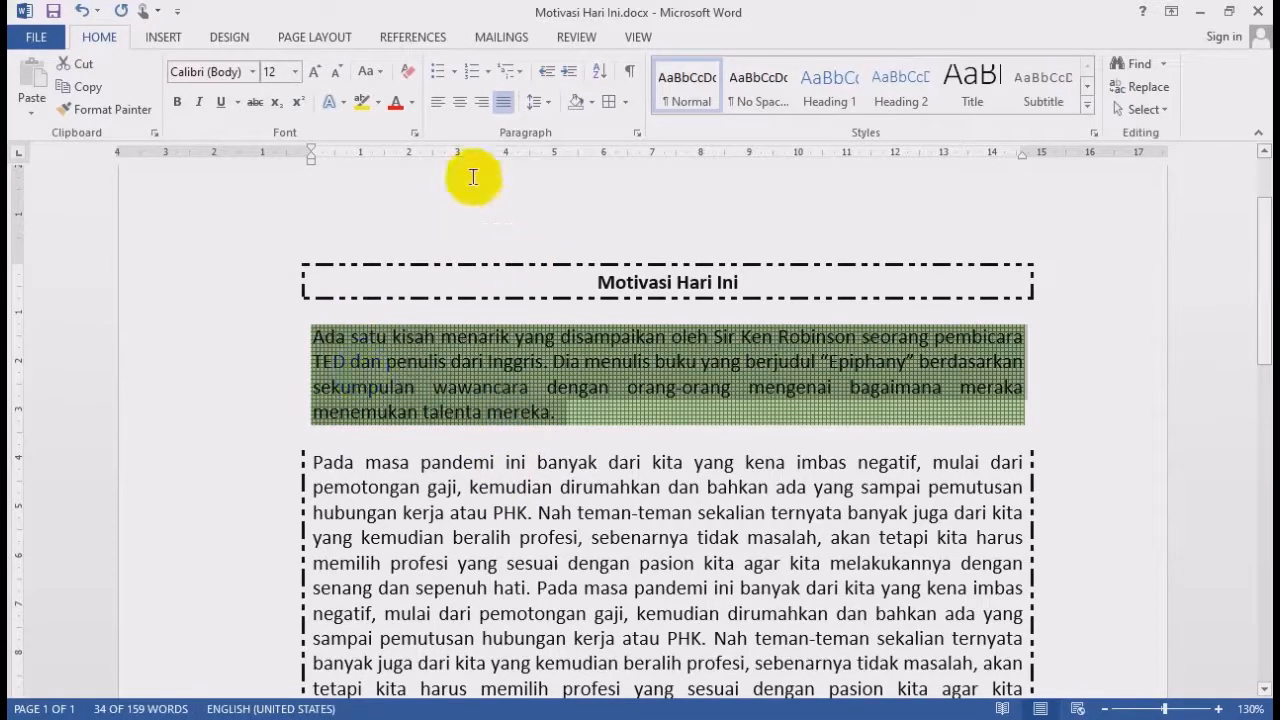
{"action": "left_click", "coordinate": [623, 102]}
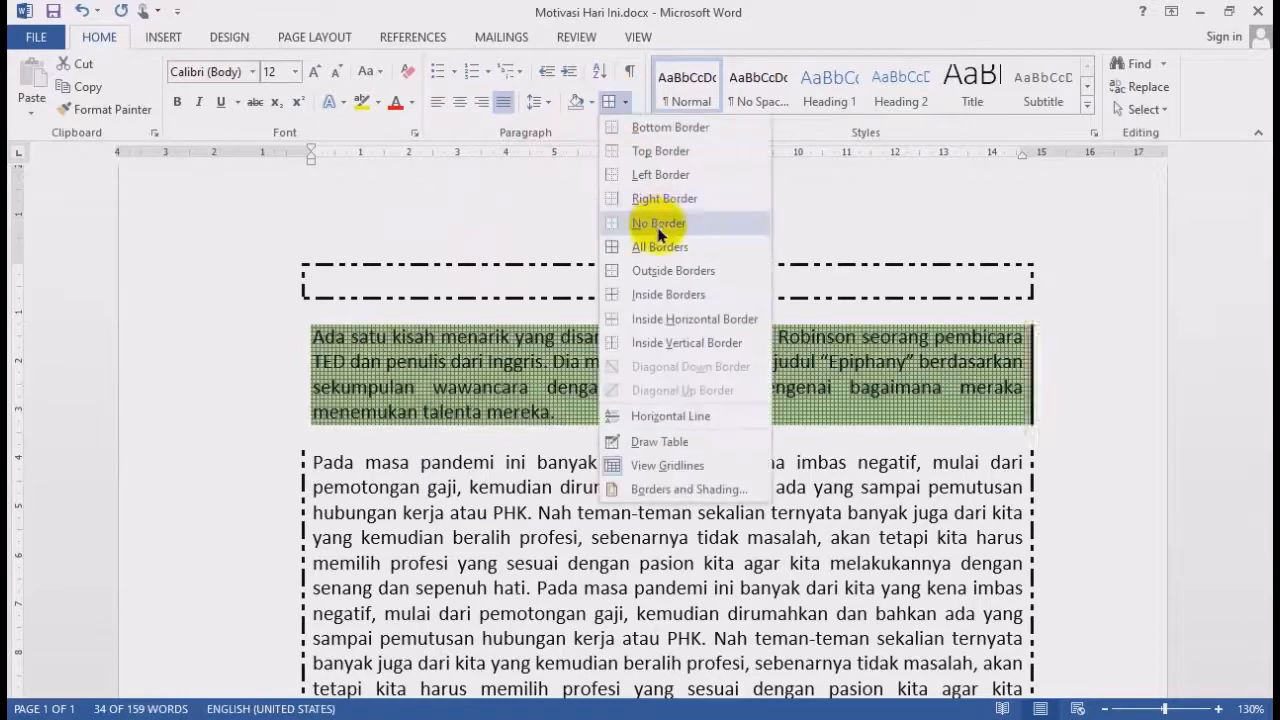
{"action": "left_click", "coordinate": [672, 490]}
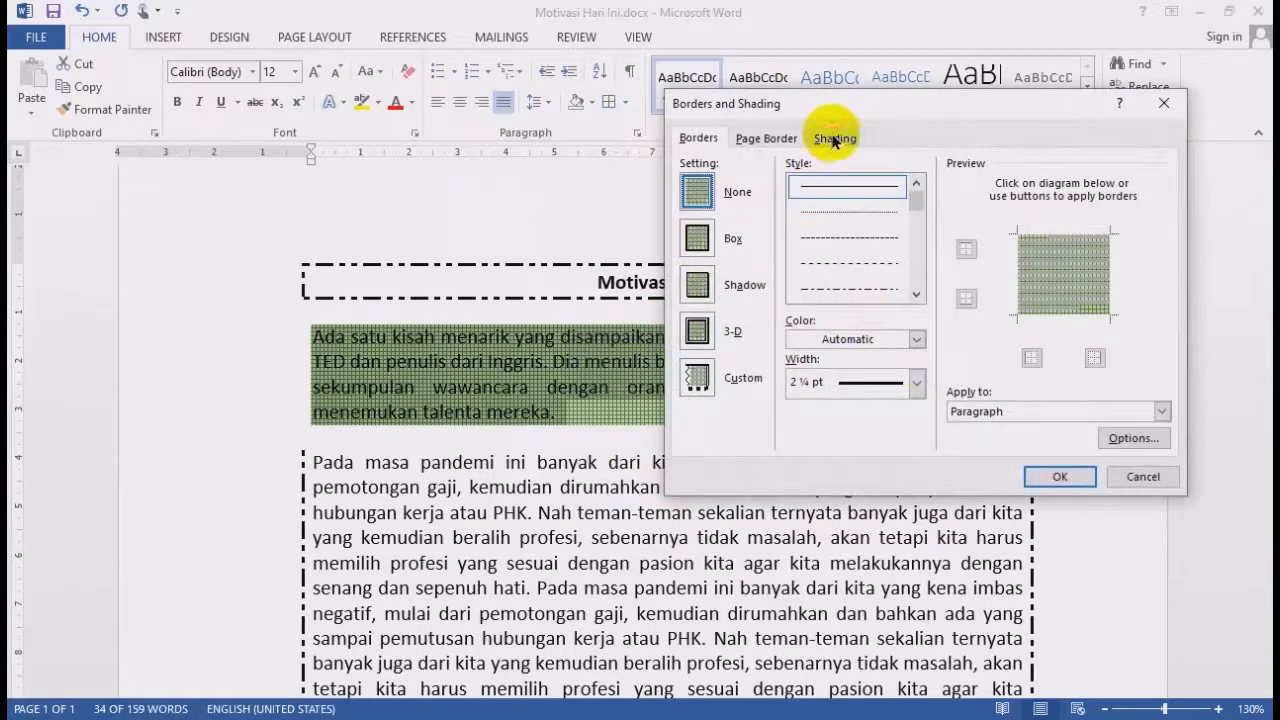
{"action": "left_click", "coordinate": [835, 138]}
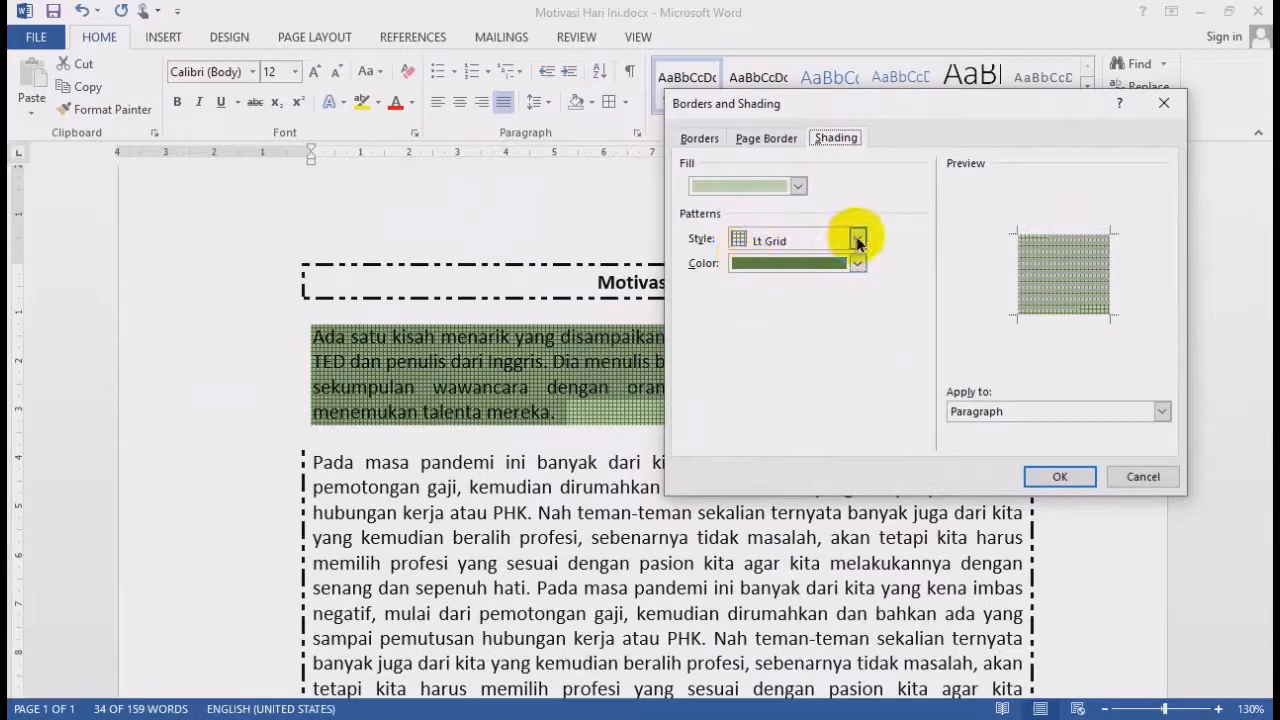
{"action": "left_click", "coordinate": [857, 241]}
{"action": "left_click_drag", "start_coordinate": [857, 357], "coordinate": [857, 257]}
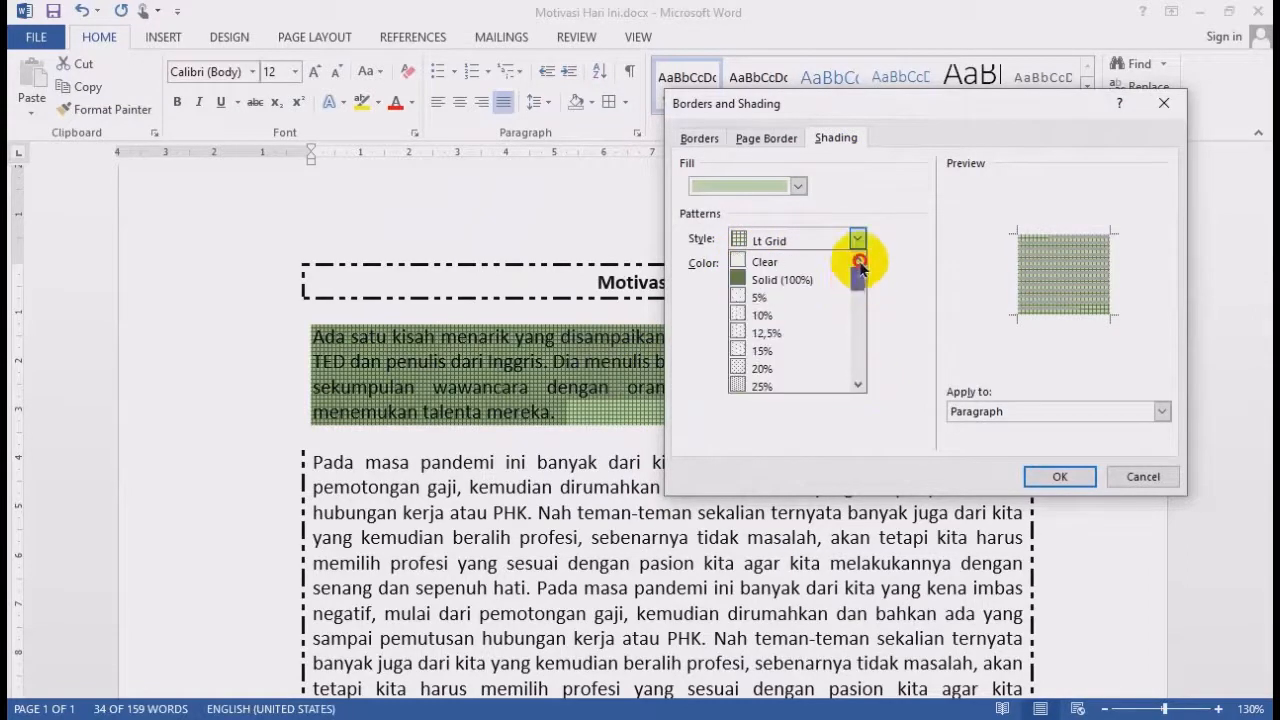
{"action": "left_click", "coordinate": [810, 260]}
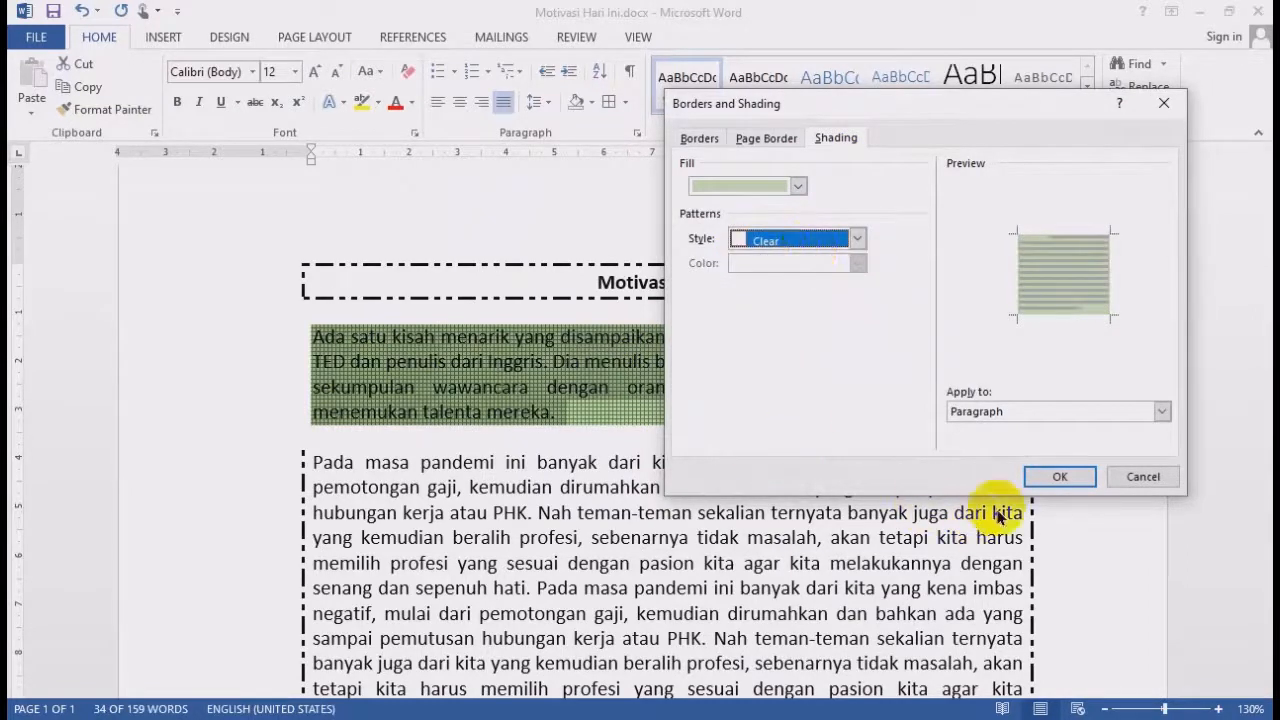
{"action": "left_click", "coordinate": [1049, 477]}
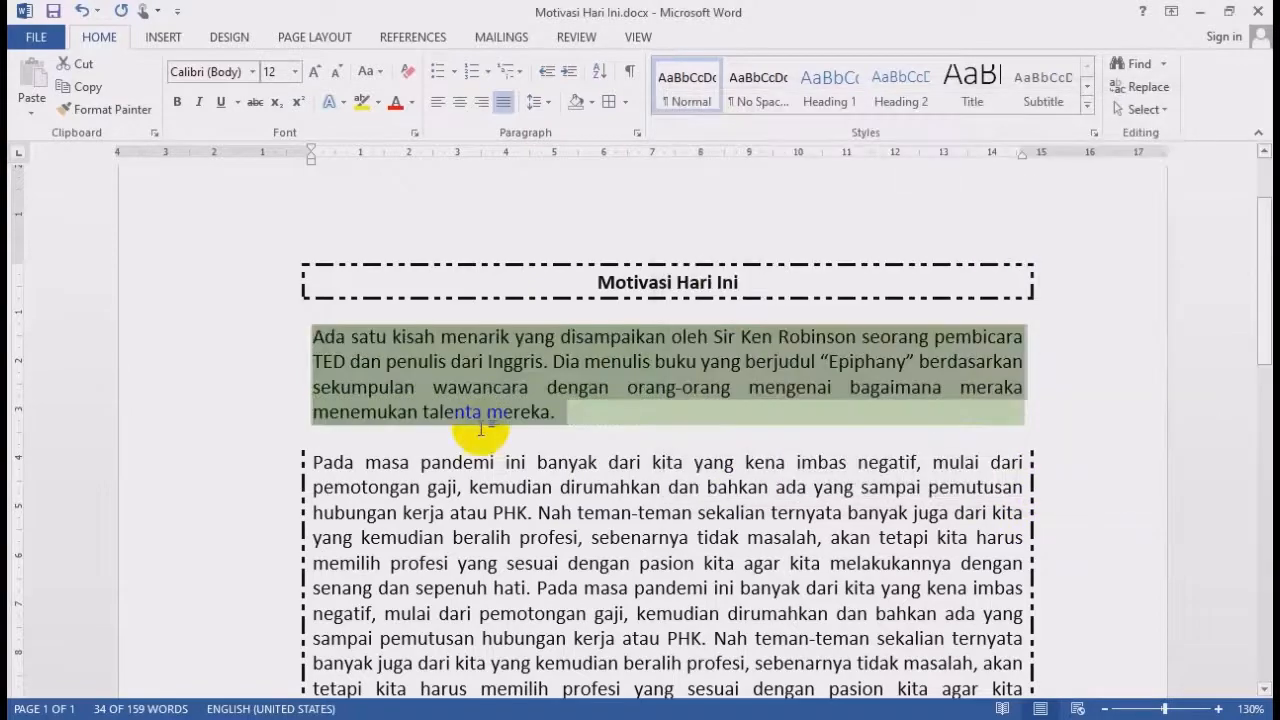
{"action": "left_click", "coordinate": [540, 511]}
{"action": "scroll", "coordinate": [509, 460], "scroll_direction": "down", "scroll_amount": 3}
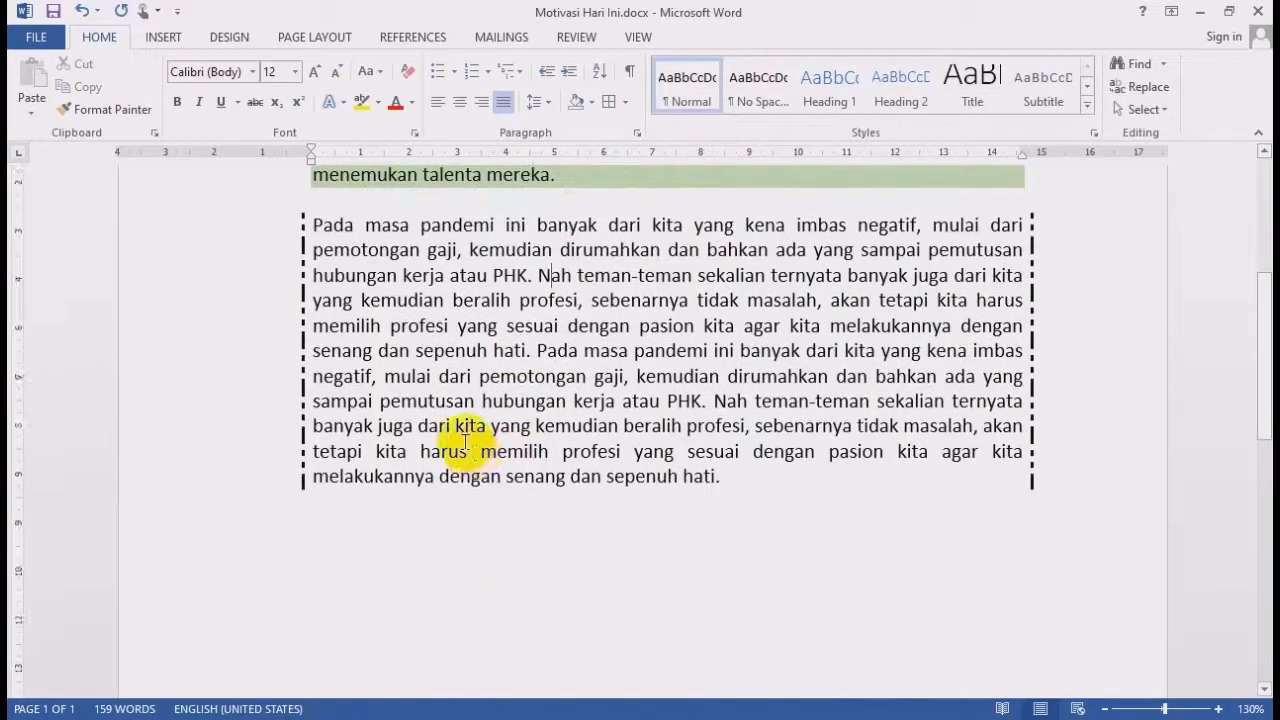
{"action": "scroll", "coordinate": [500, 455], "scroll_direction": "up", "scroll_amount": 3}
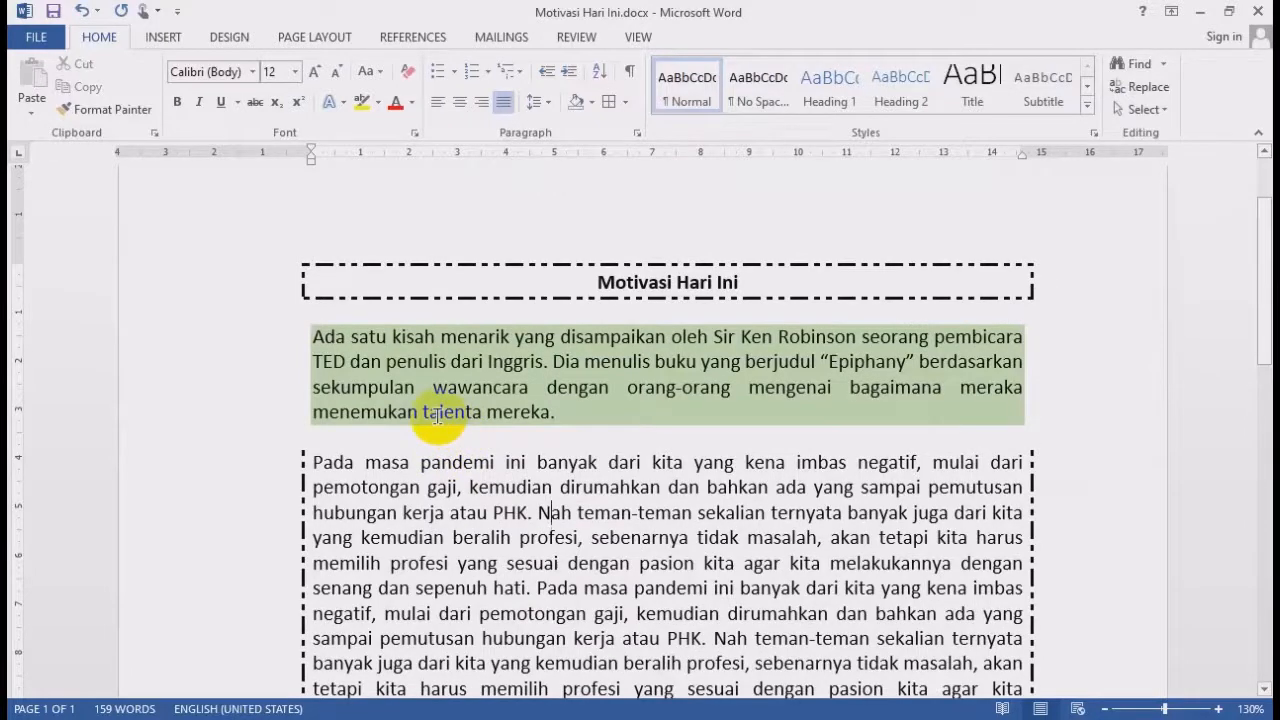
Remove the green fill from the whole first body paragraph by setting its shading to No Color
{"action": "double_click", "coordinate": [183, 359]}
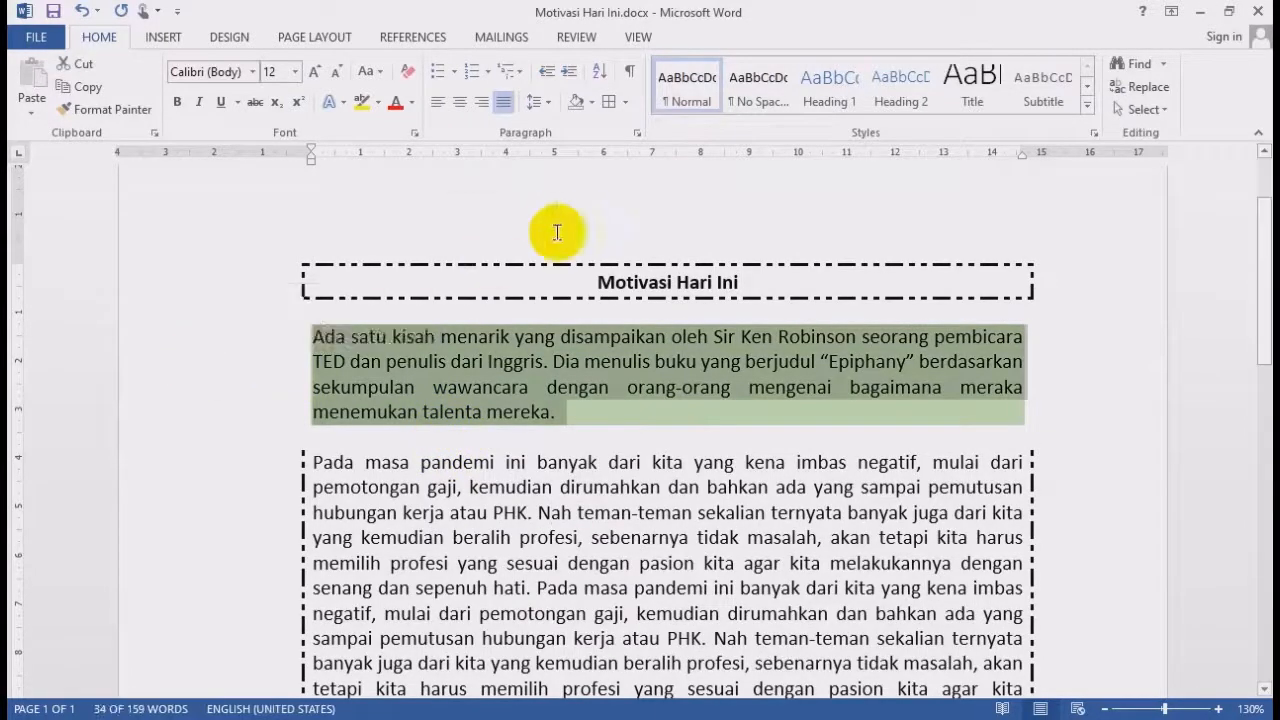
{"action": "left_click", "coordinate": [592, 104]}
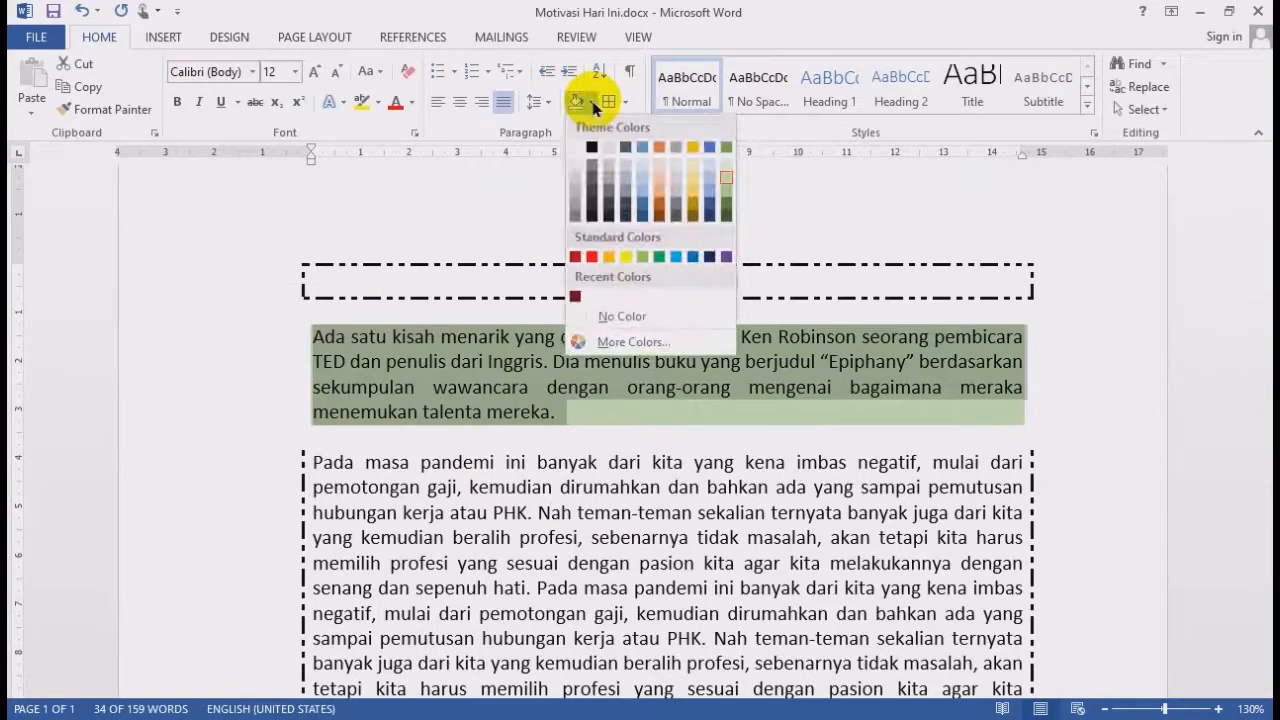
{"action": "left_click", "coordinate": [628, 20]}
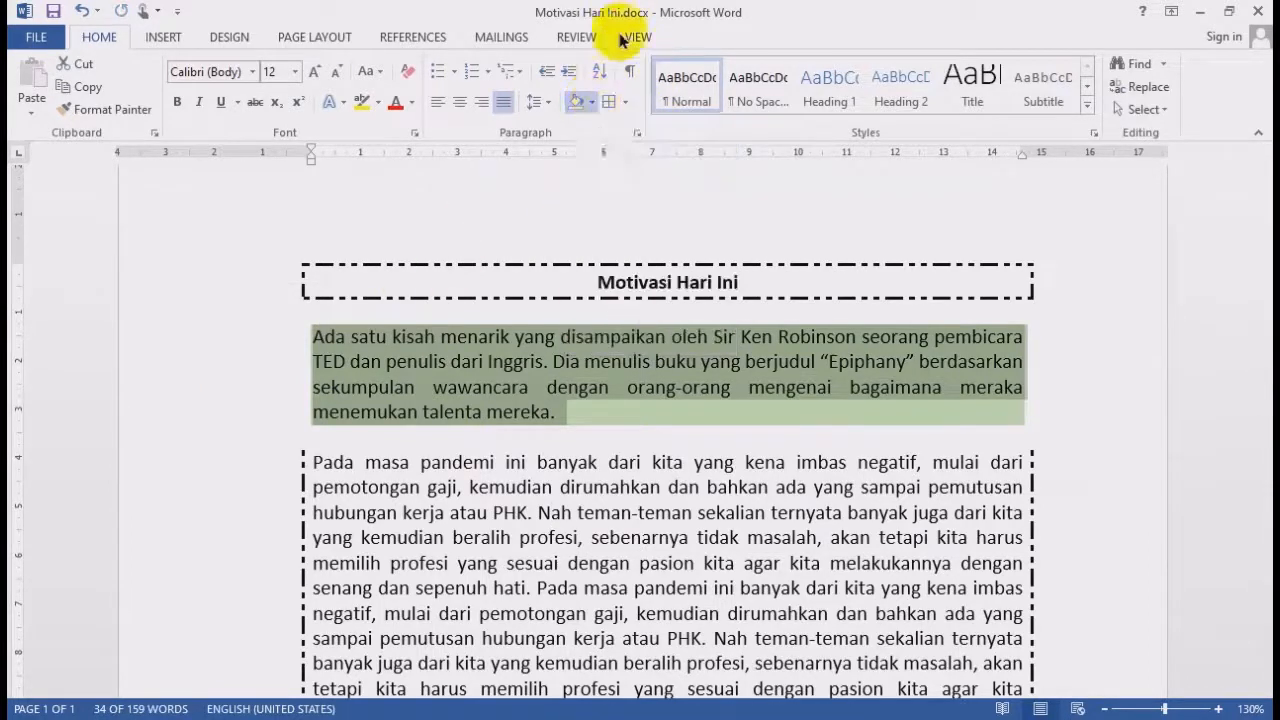
{"action": "left_click", "coordinate": [592, 106]}
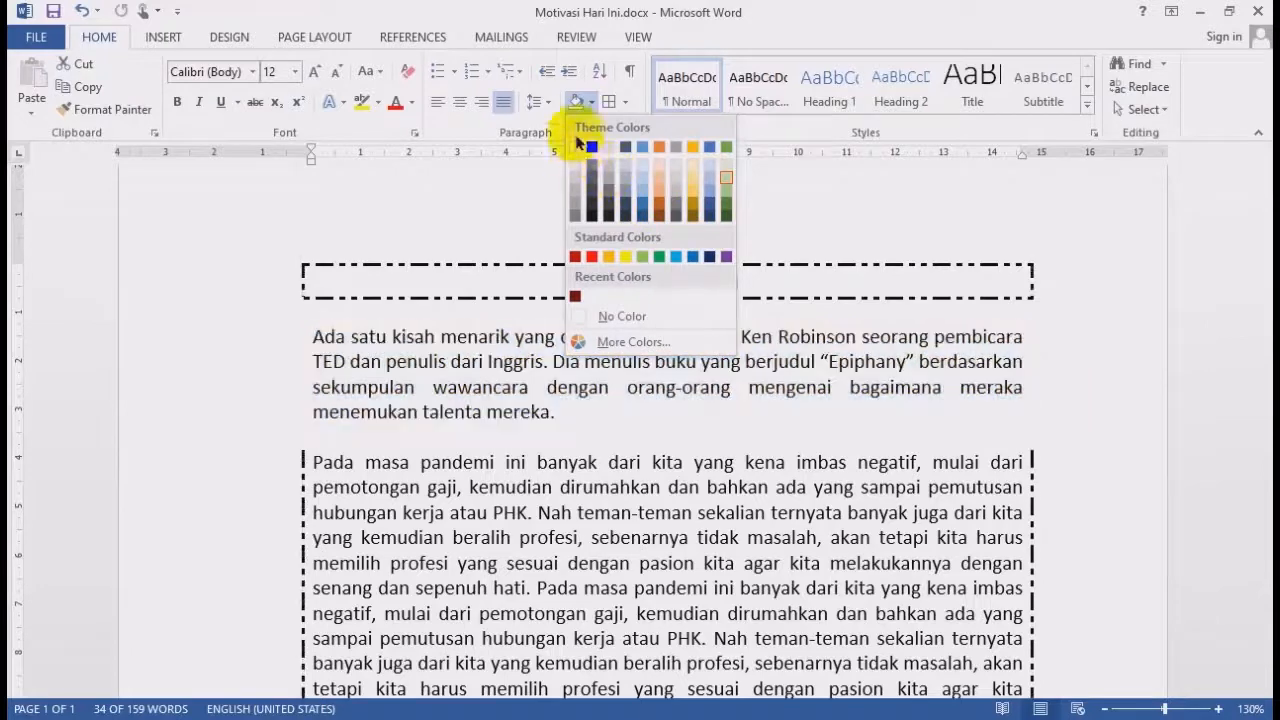
{"action": "left_click", "coordinate": [605, 317]}
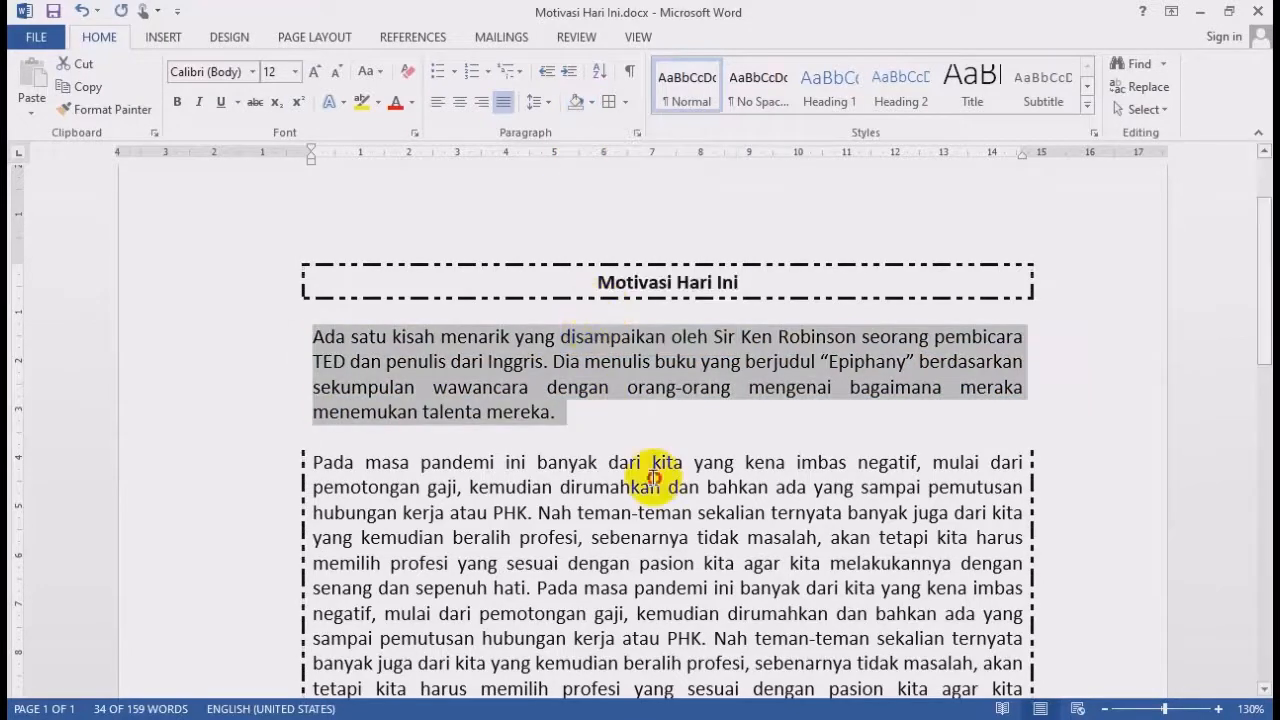
{"action": "left_click_drag", "start_coordinate": [650, 487], "coordinate": [660, 487]}
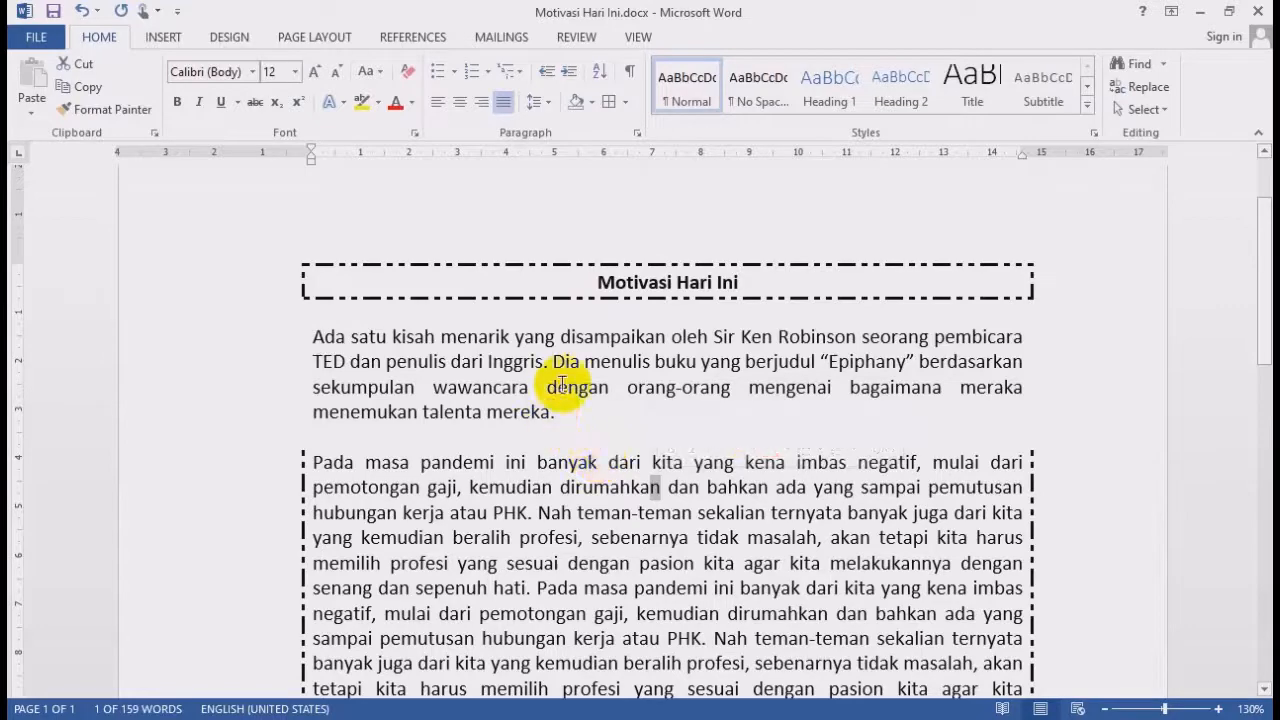
Set up a Shadow border with a solid 1 ½ pt line for the whole first body paragraph in Borders and Shading
{"action": "double_click", "coordinate": [196, 370]}
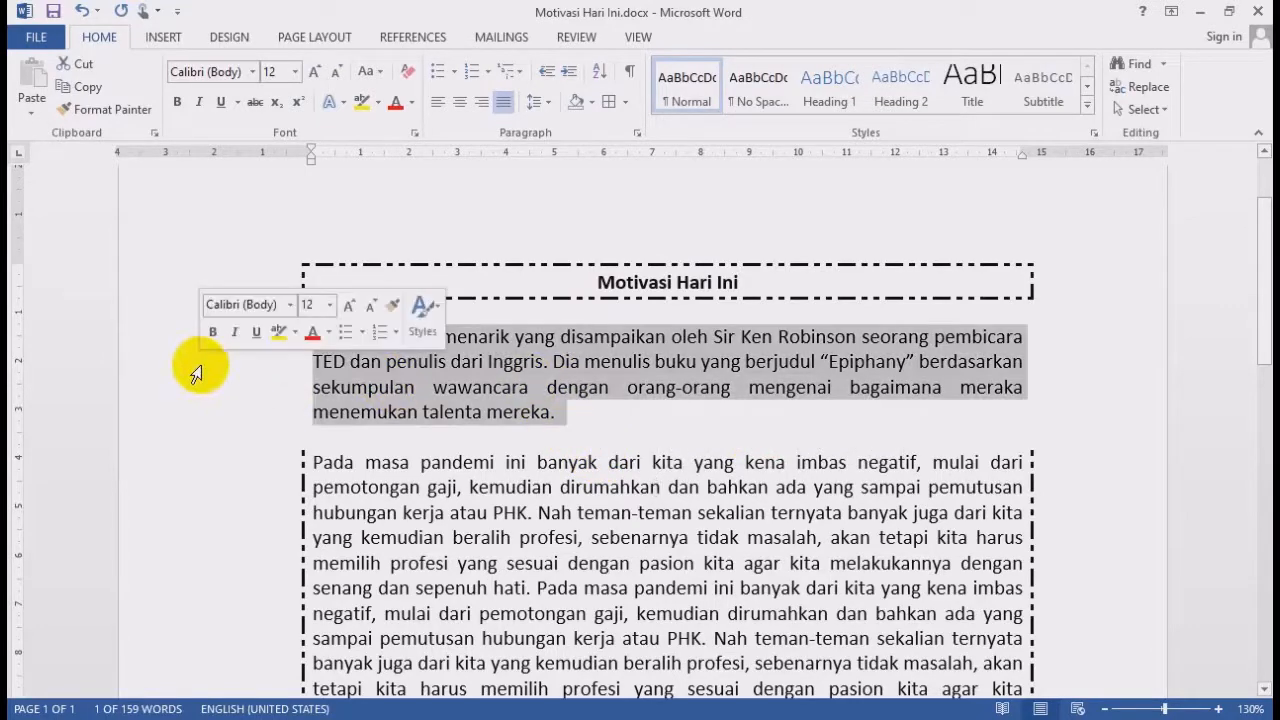
{"action": "left_click", "coordinate": [625, 102]}
{"action": "left_click", "coordinate": [675, 490]}
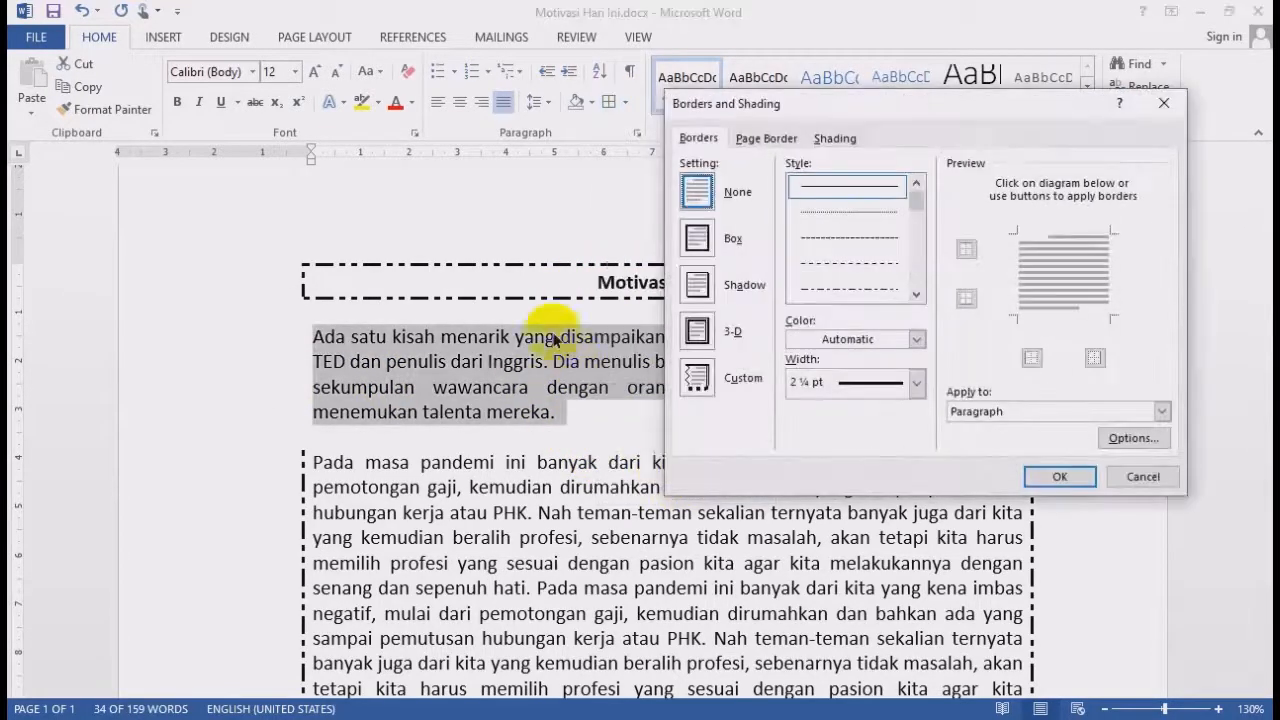
{"action": "mouse_move", "coordinate": [786, 110]}
{"action": "left_mouse_down"}
{"action": "mouse_move", "coordinate": [657, 82]}
{"action": "mouse_move", "coordinate": [546, 80]}
{"action": "left_mouse_up"}
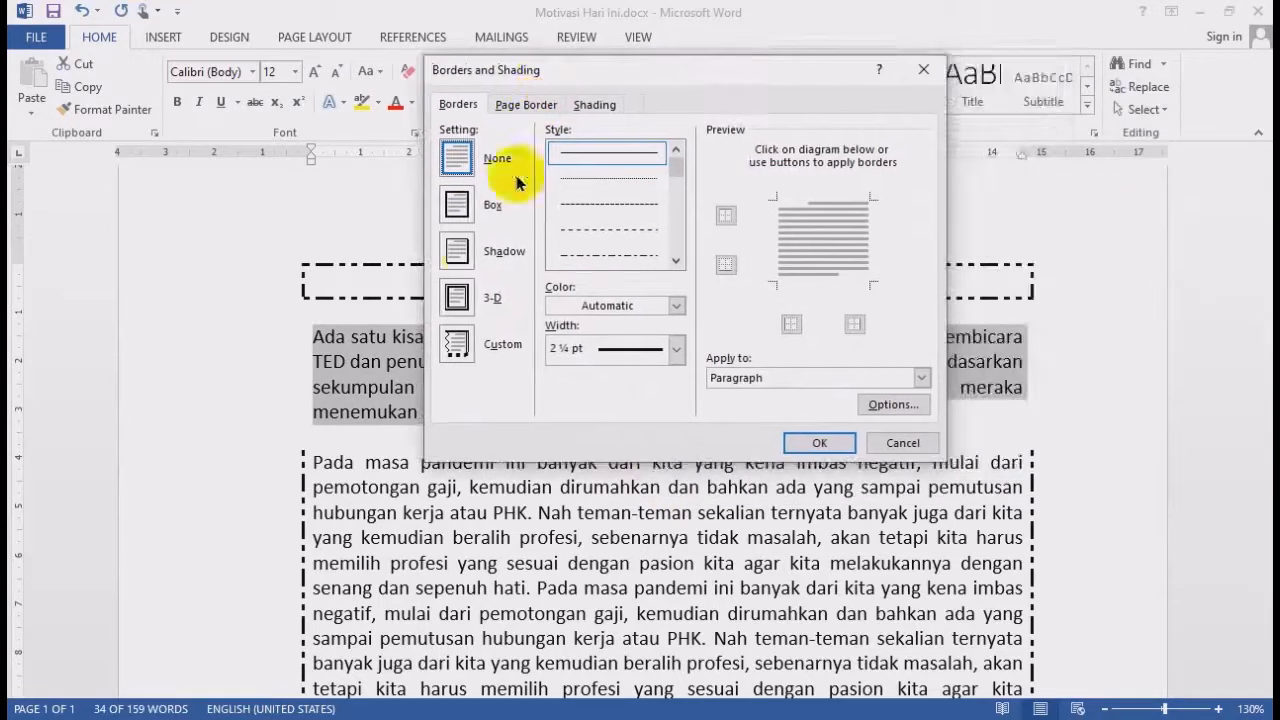
{"action": "left_click", "coordinate": [453, 254]}
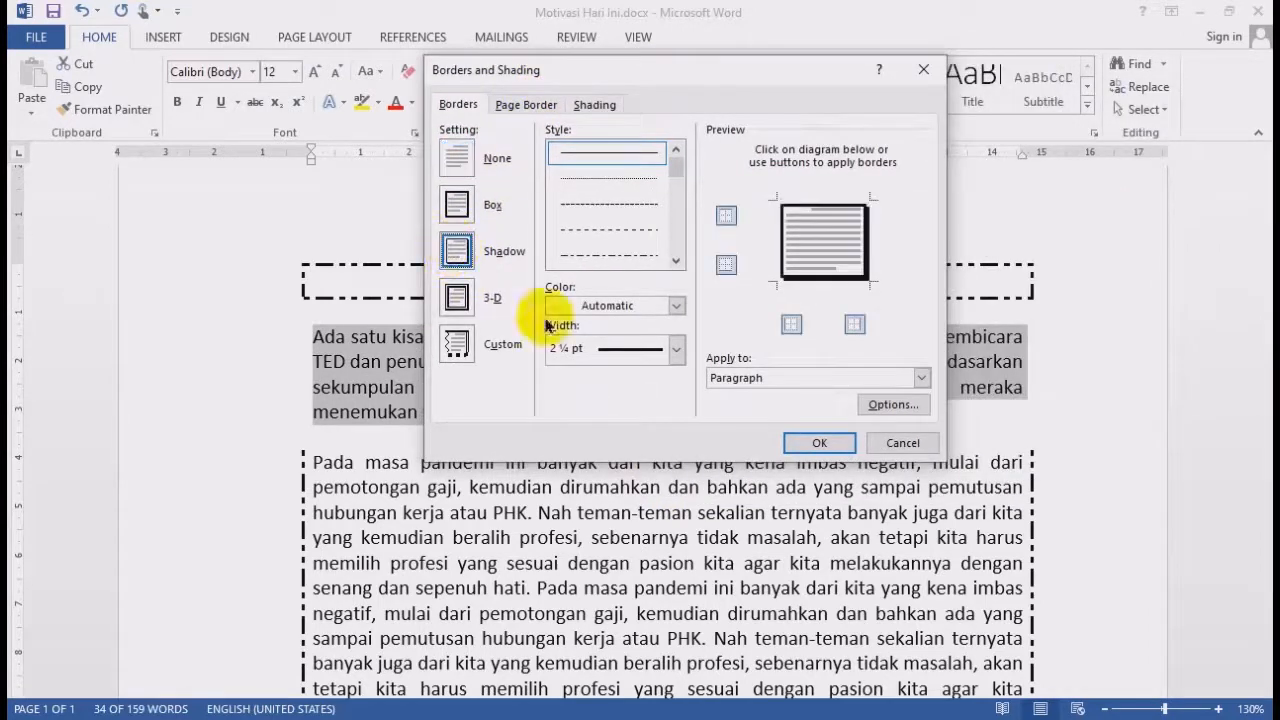
{"action": "left_click", "coordinate": [655, 352]}
{"action": "left_click", "coordinate": [632, 480]}
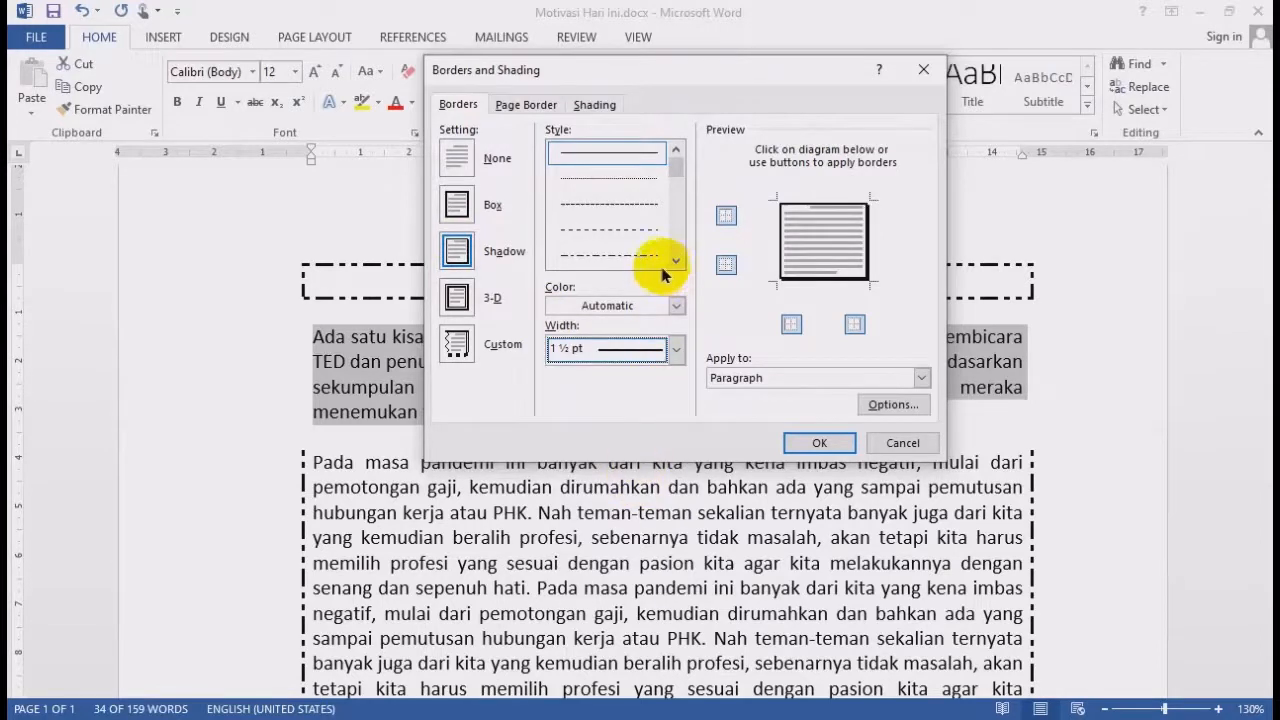
Add a light gray shading fill to the first body paragraph and apply the border and shading settings
{"action": "left_click", "coordinate": [598, 106]}
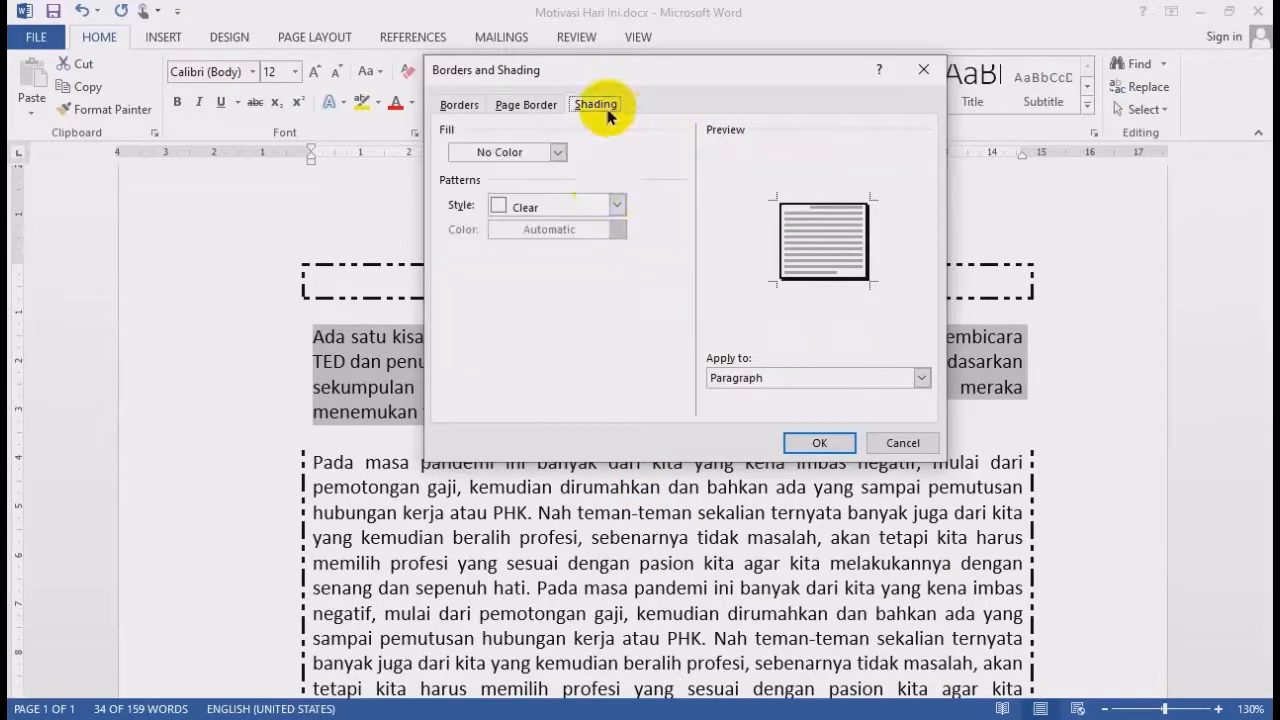
{"action": "left_click", "coordinate": [557, 150]}
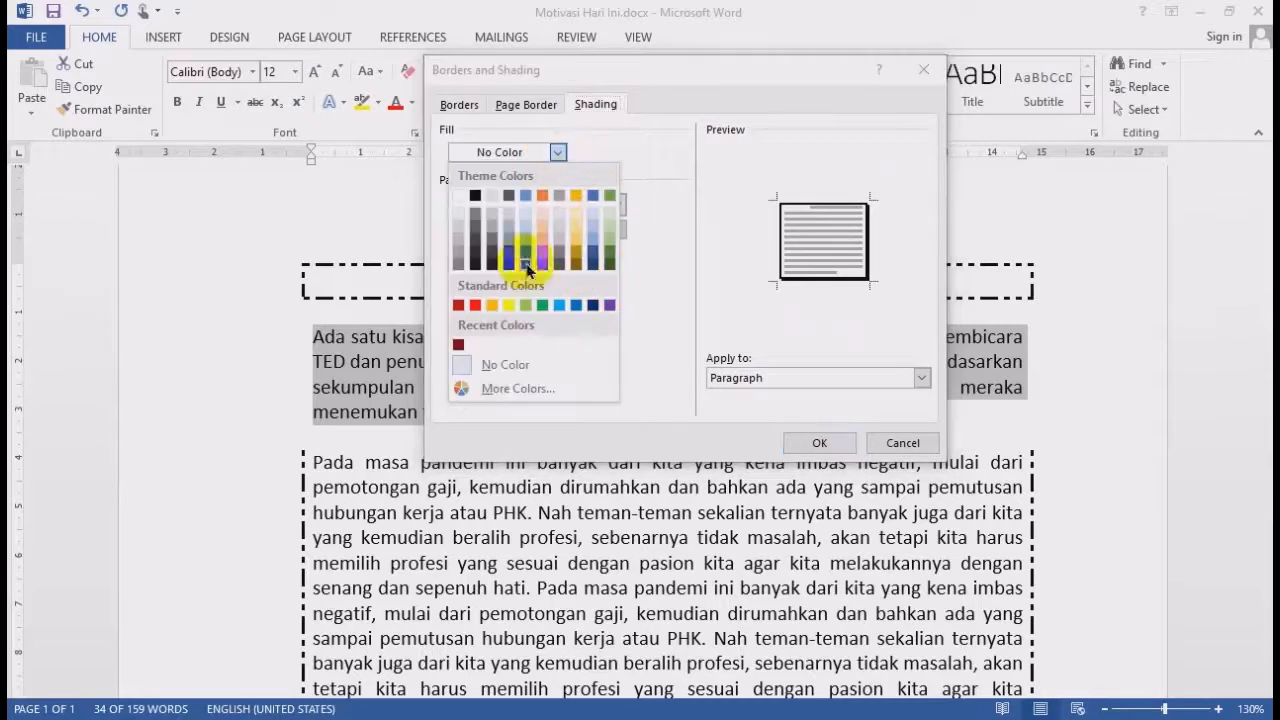
{"action": "left_click", "coordinate": [445, 222]}
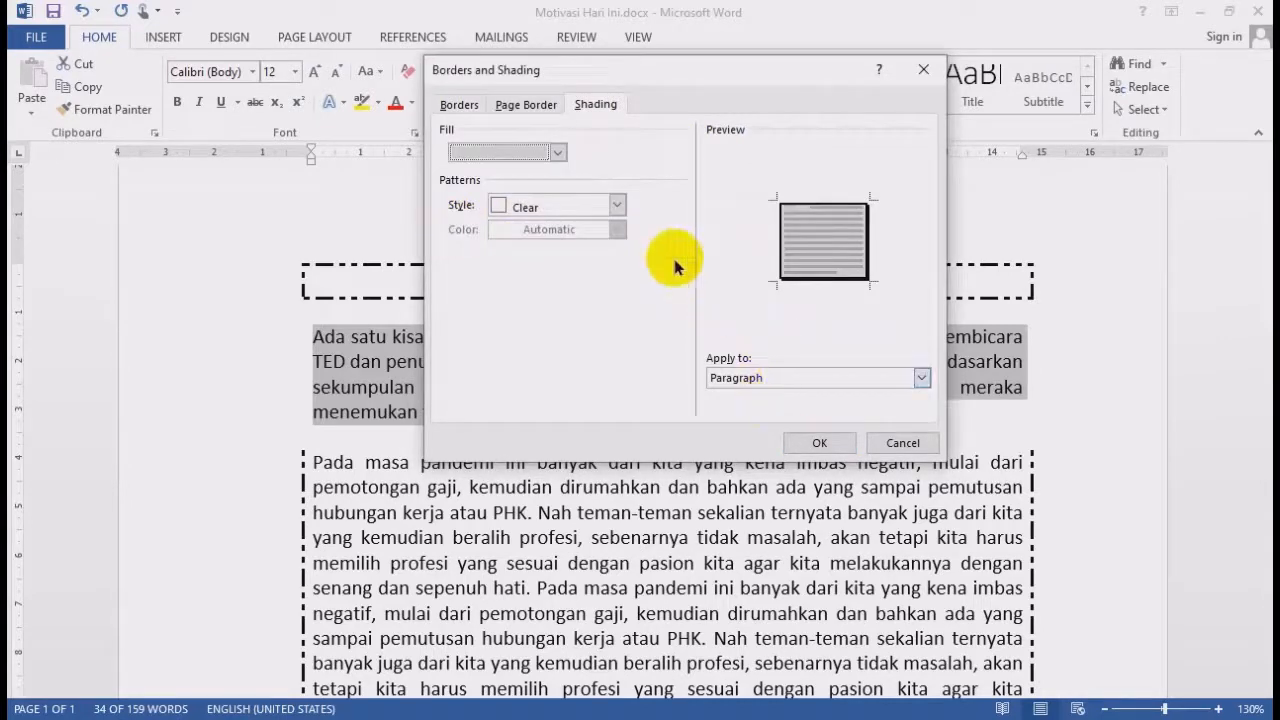
{"action": "left_click", "coordinate": [817, 443]}
{"action": "left_click", "coordinate": [606, 528]}
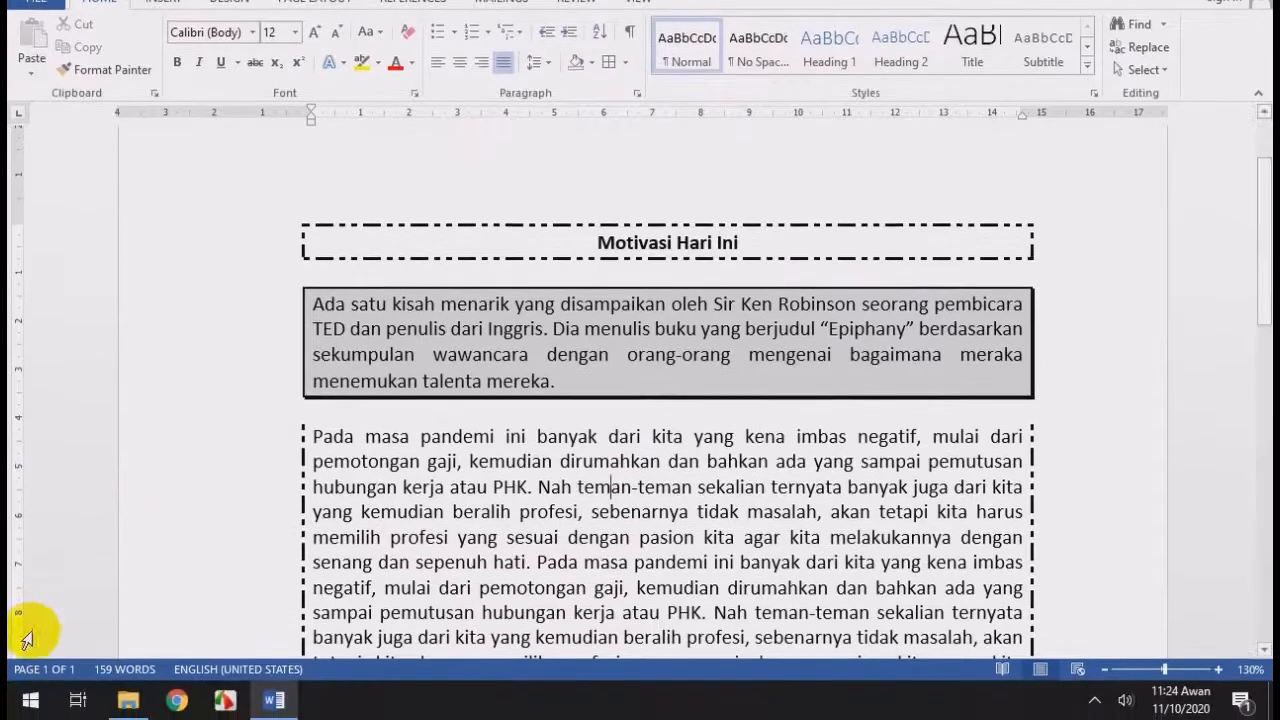
{"action": "scroll", "coordinate": [557, 403], "scroll_direction": "down", "scroll_amount": 3}
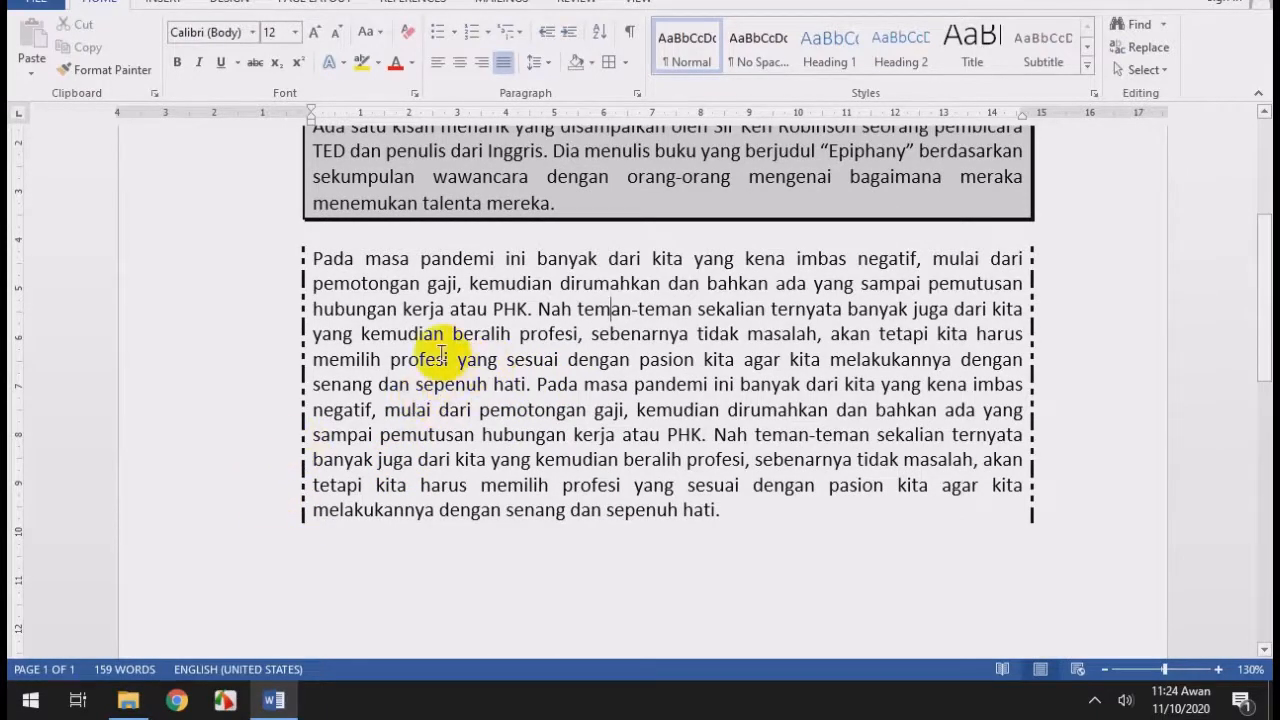
{"action": "scroll", "coordinate": [441, 352], "scroll_direction": "up", "scroll_amount": 3}
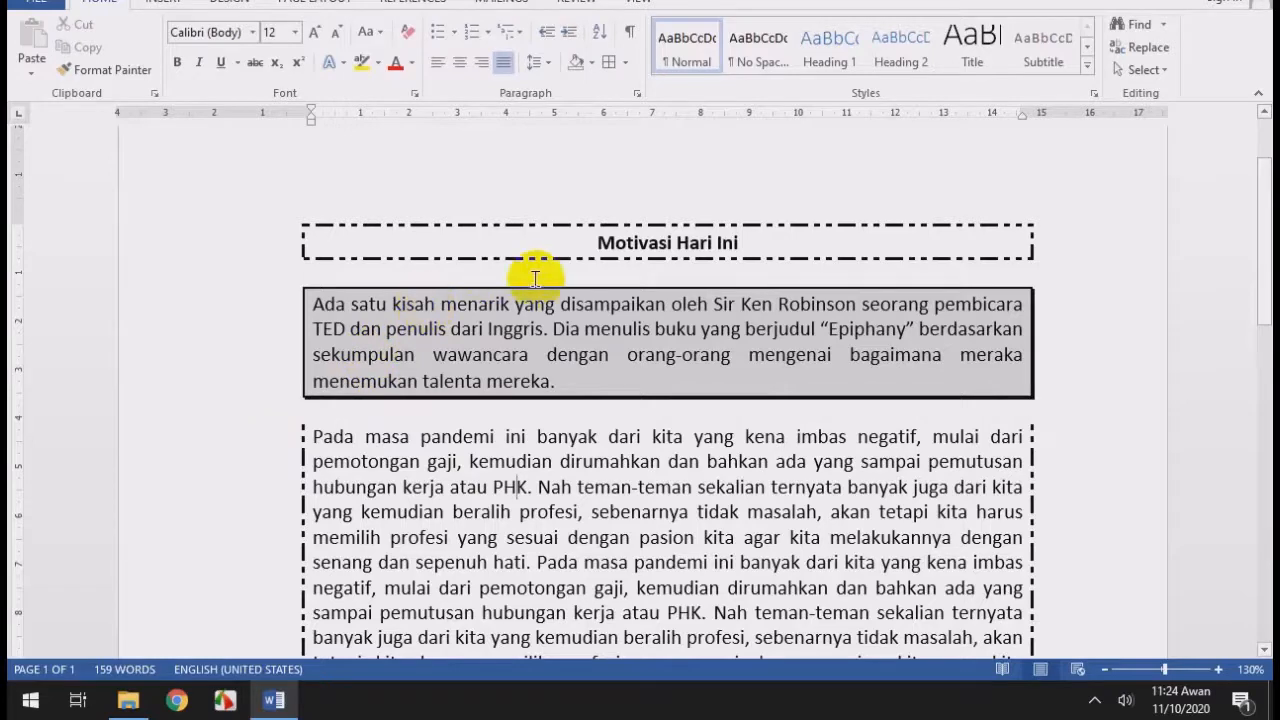
{"action": "scroll", "coordinate": [528, 274], "scroll_direction": "up", "scroll_amount": 1}
{"action": "scroll", "coordinate": [510, 290], "scroll_direction": "down", "scroll_amount": 7}
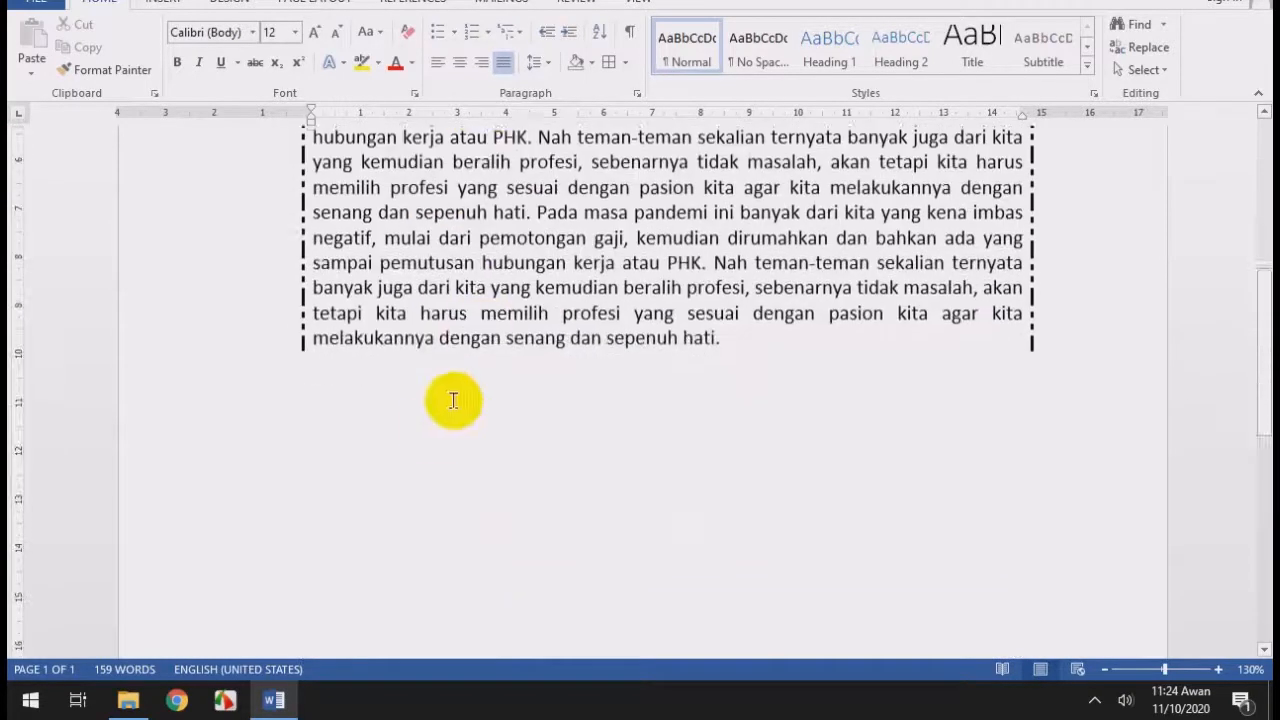
{"action": "left_click", "coordinate": [420, 432]}
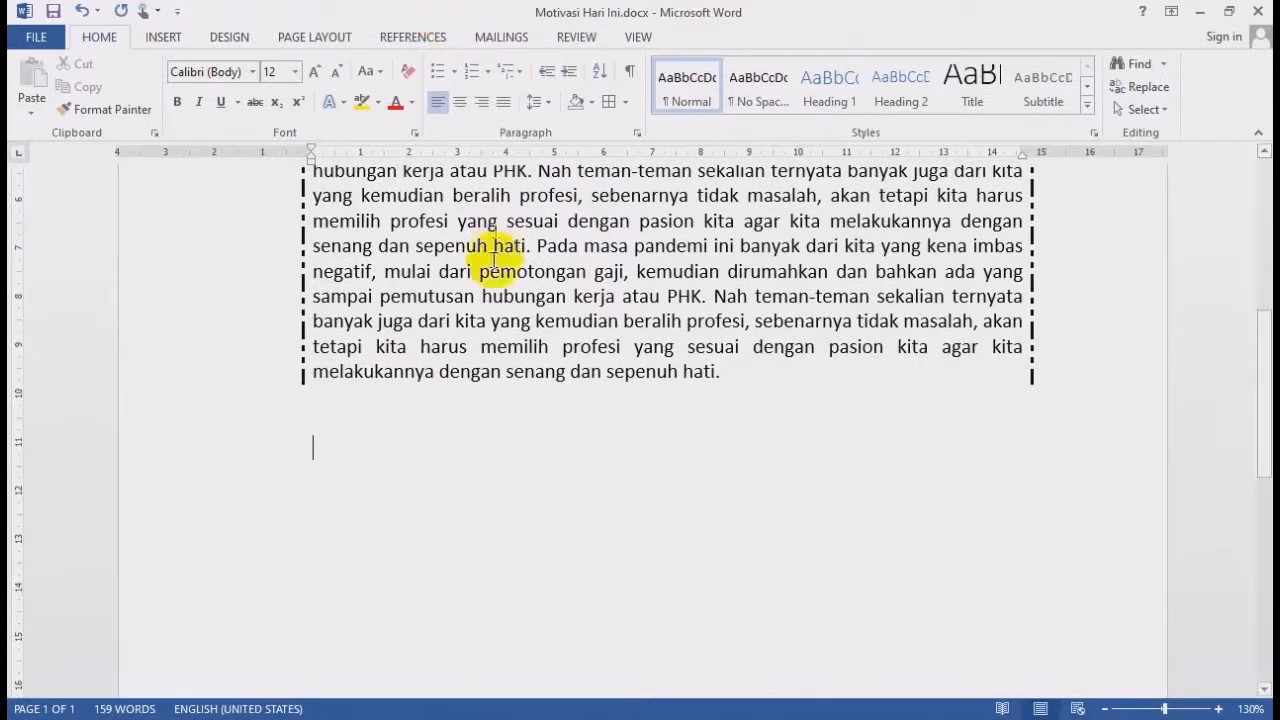
{"action": "scroll", "coordinate": [380, 376], "scroll_direction": "down", "scroll_amount": 10}
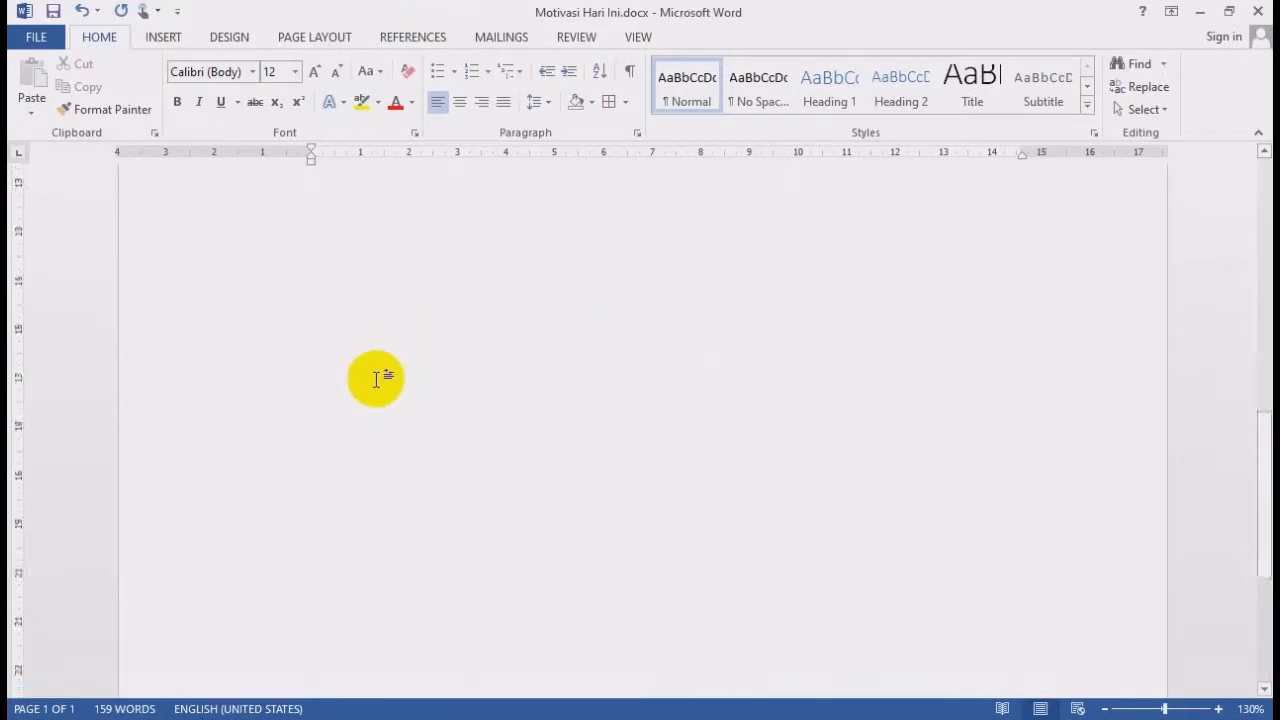
{"action": "scroll", "coordinate": [508, 334], "scroll_direction": "up", "scroll_amount": 10}
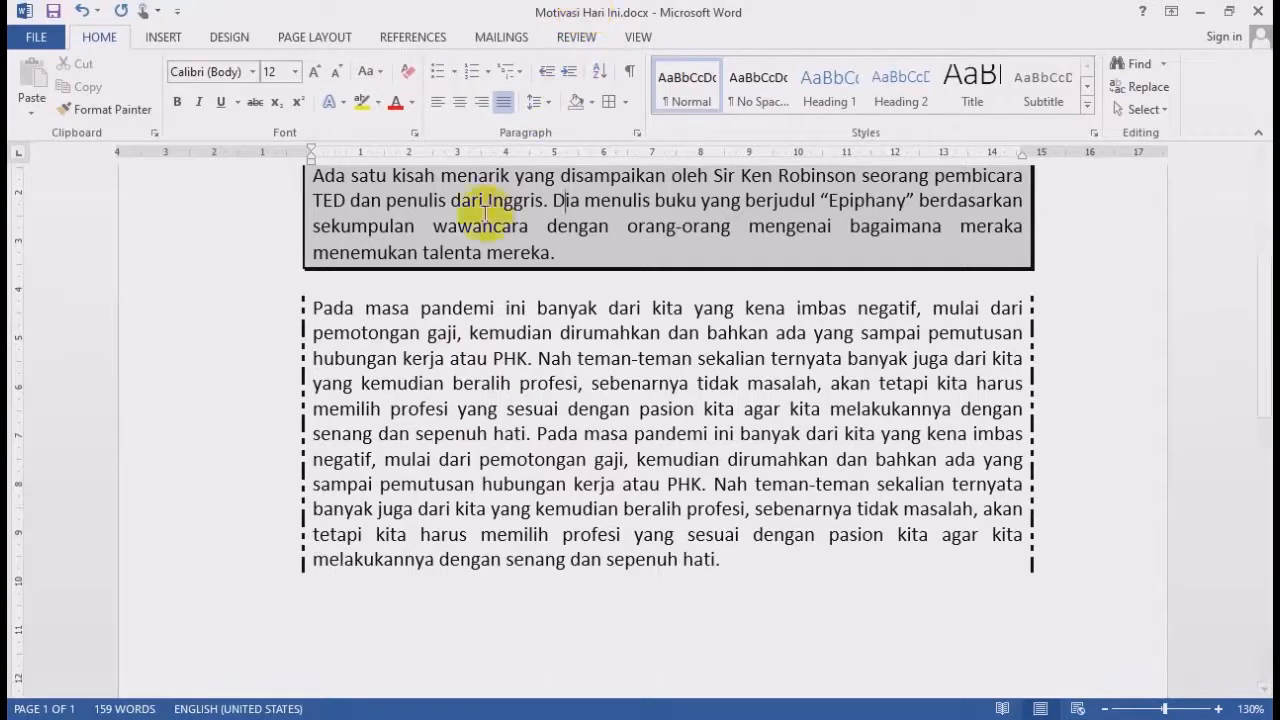
Start a page border for the whole document using the dash-dot-dot line style
{"action": "left_click", "coordinate": [622, 104]}
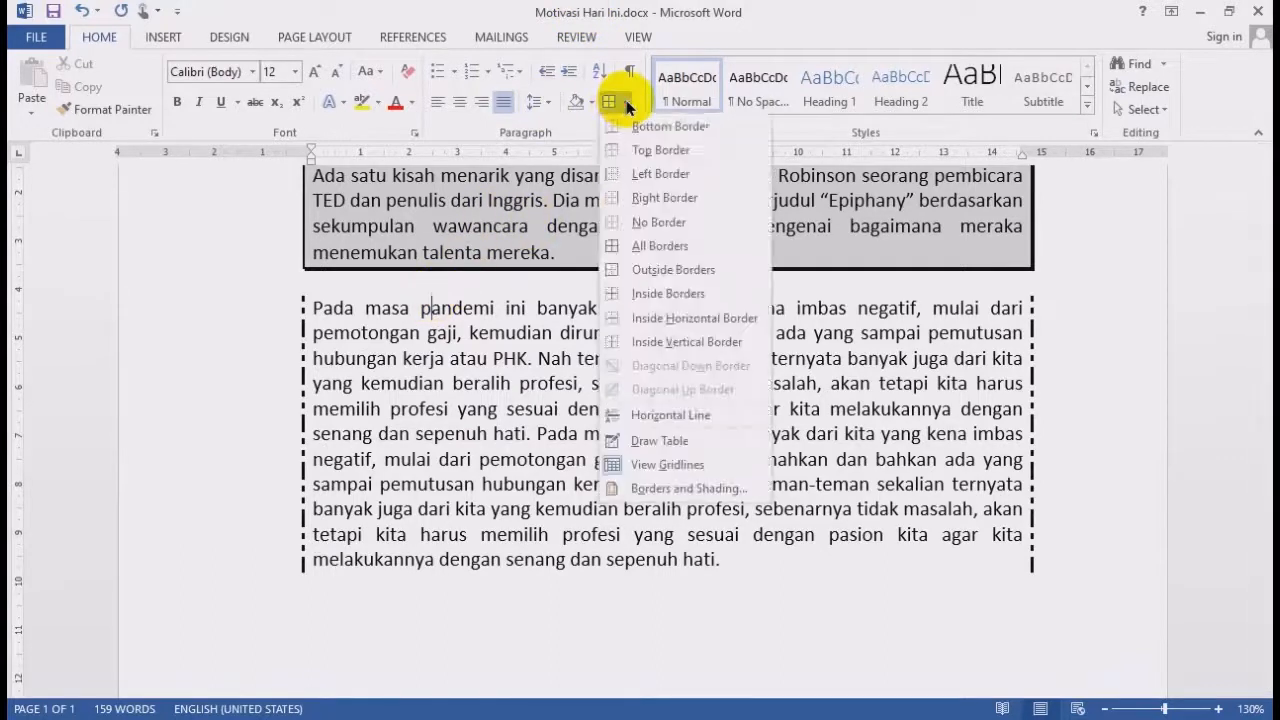
{"action": "left_click", "coordinate": [663, 490]}
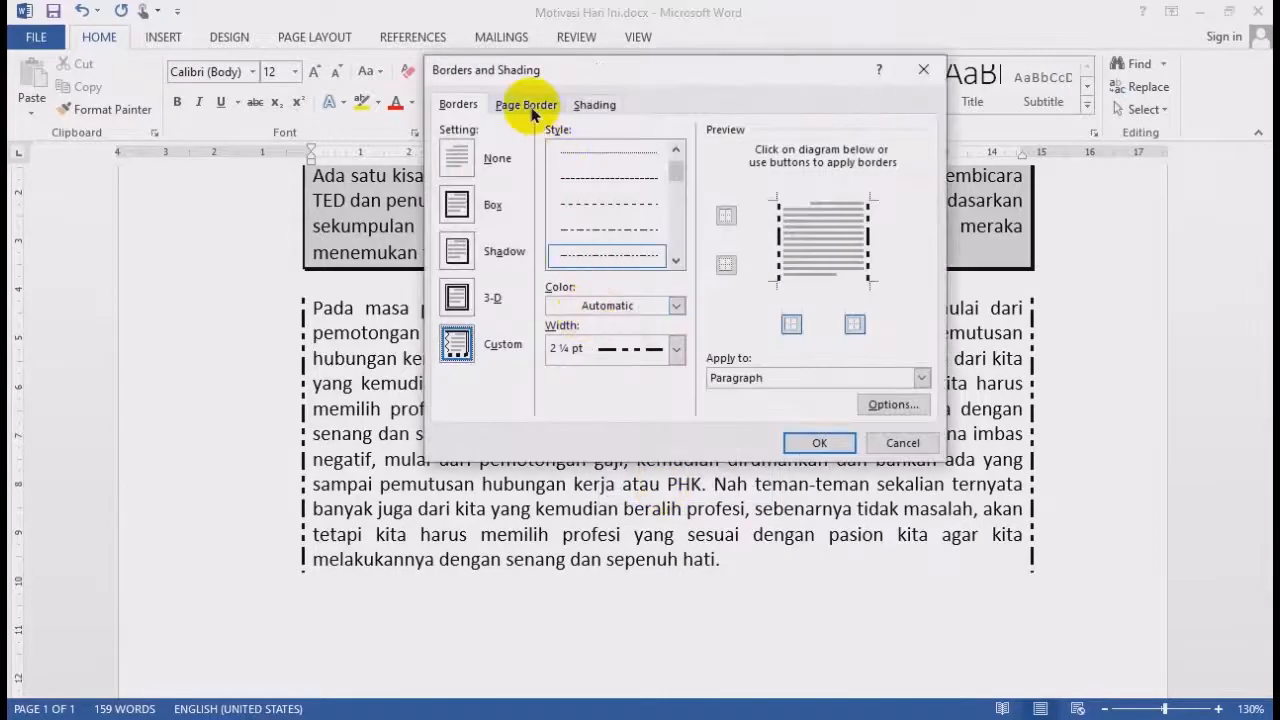
{"action": "left_click", "coordinate": [529, 106]}
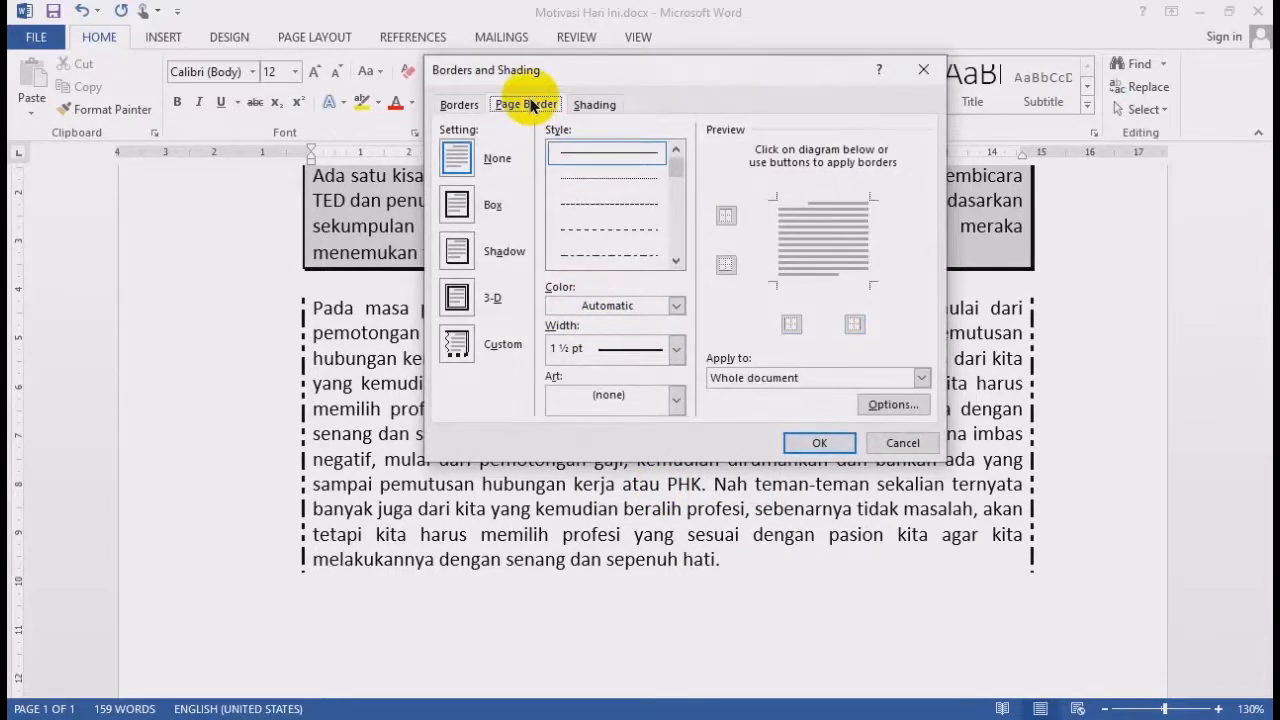
{"action": "left_click", "coordinate": [455, 105]}
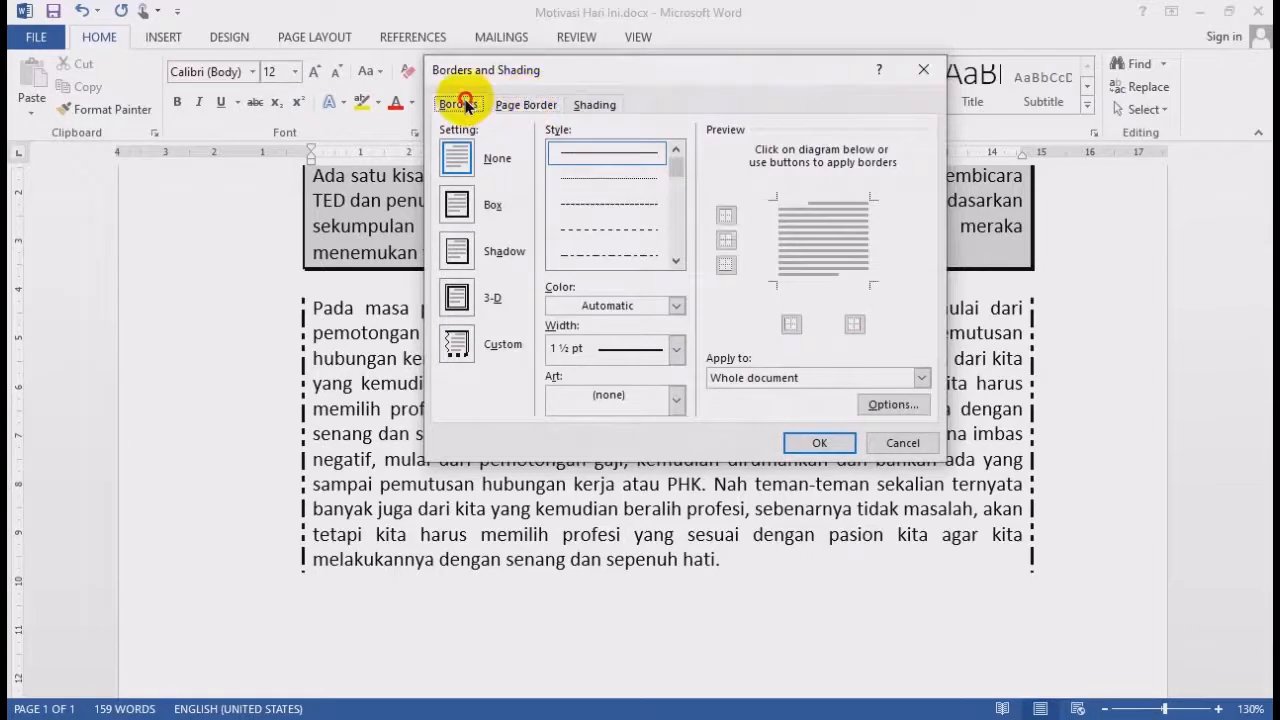
{"action": "left_click", "coordinate": [520, 105]}
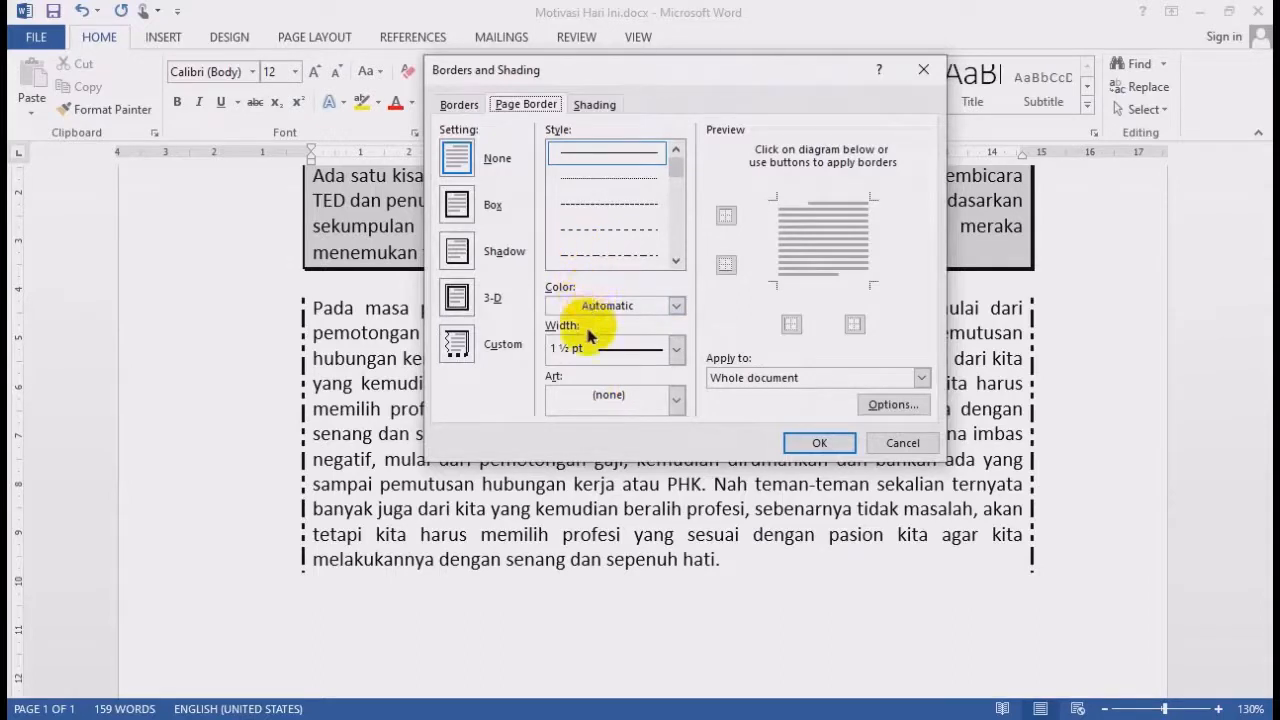
{"action": "left_click", "coordinate": [675, 402]}
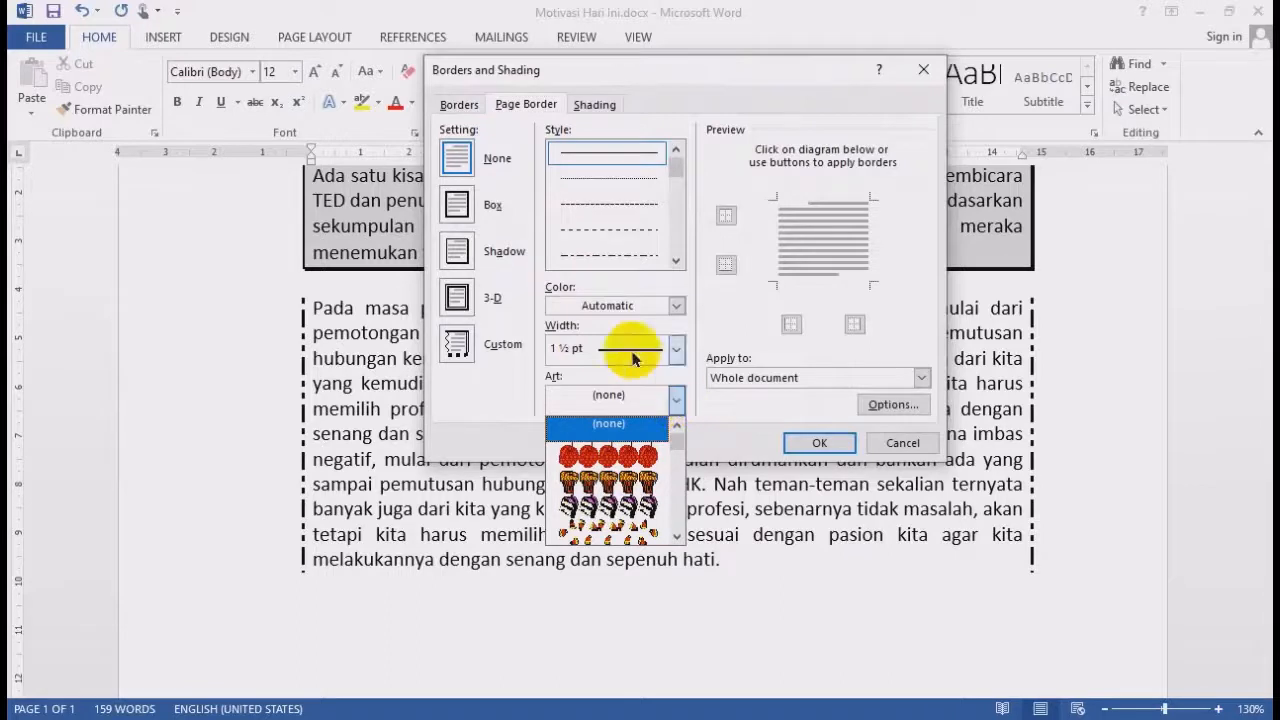
{"action": "left_click", "coordinate": [676, 140]}
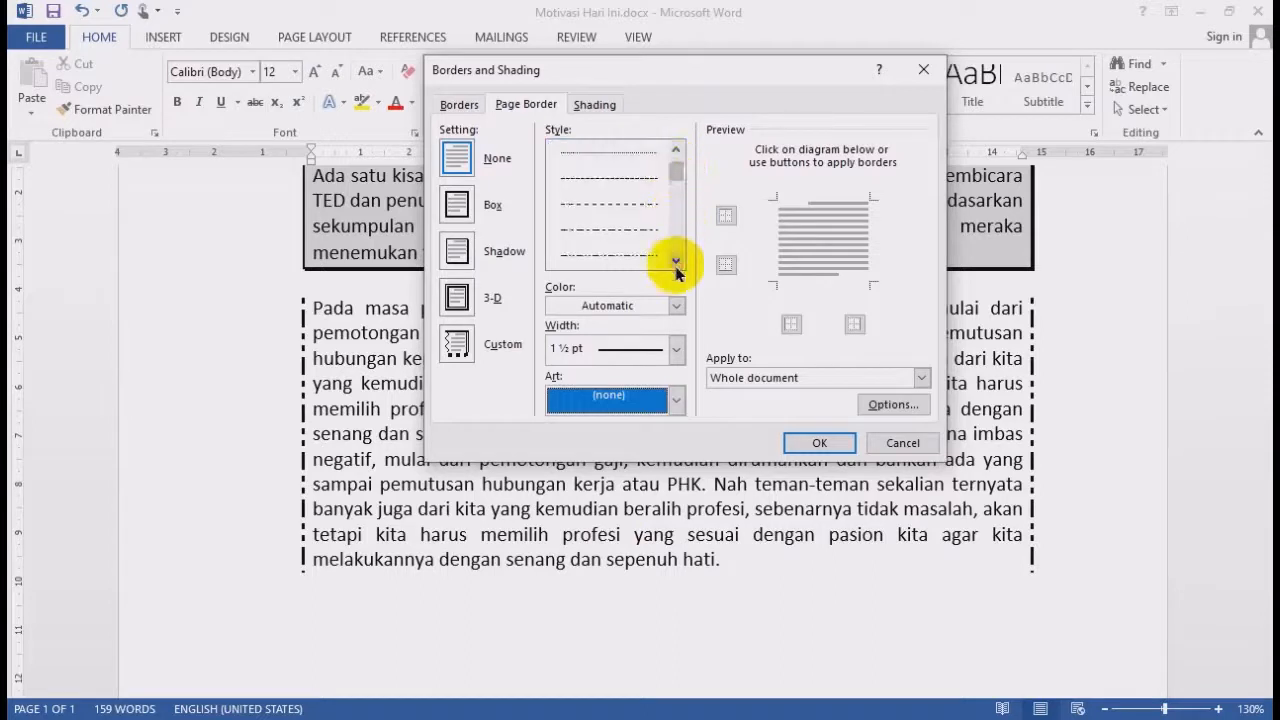
{"action": "left_click", "coordinate": [638, 229]}
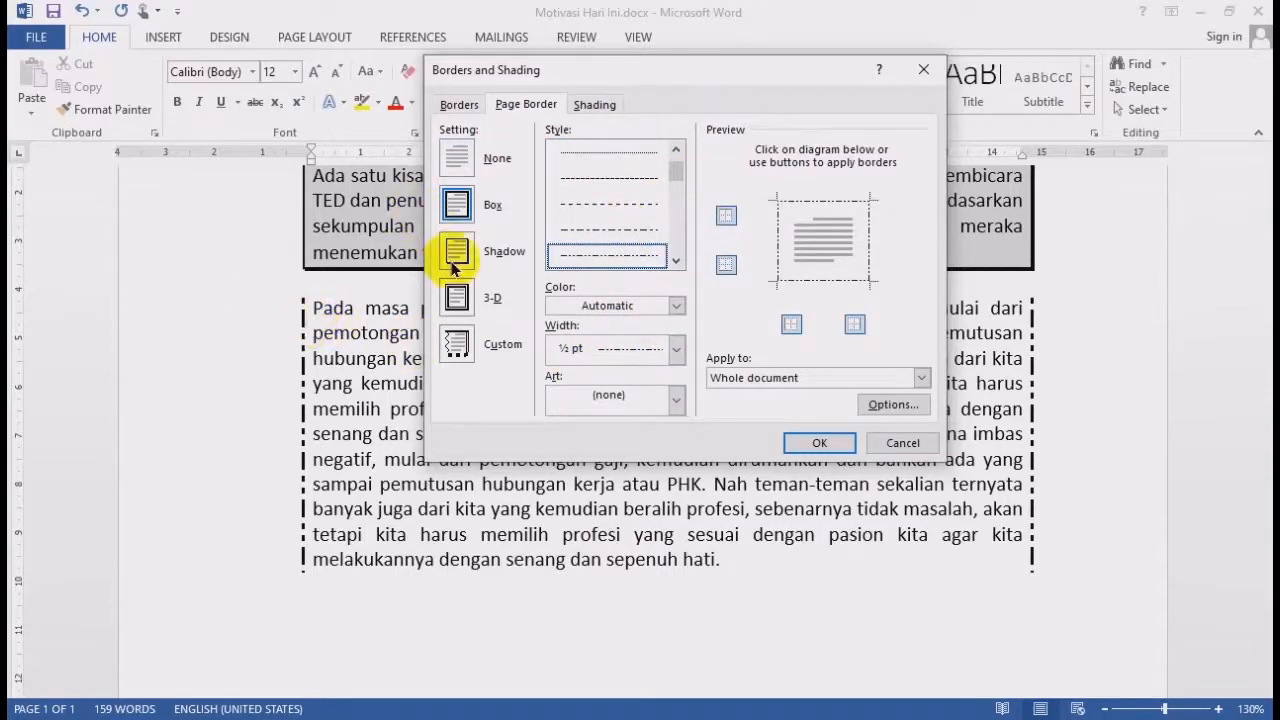
Try a Custom page border with the left and right sides removed
{"action": "left_click", "coordinate": [463, 346]}
{"action": "left_click", "coordinate": [777, 288]}
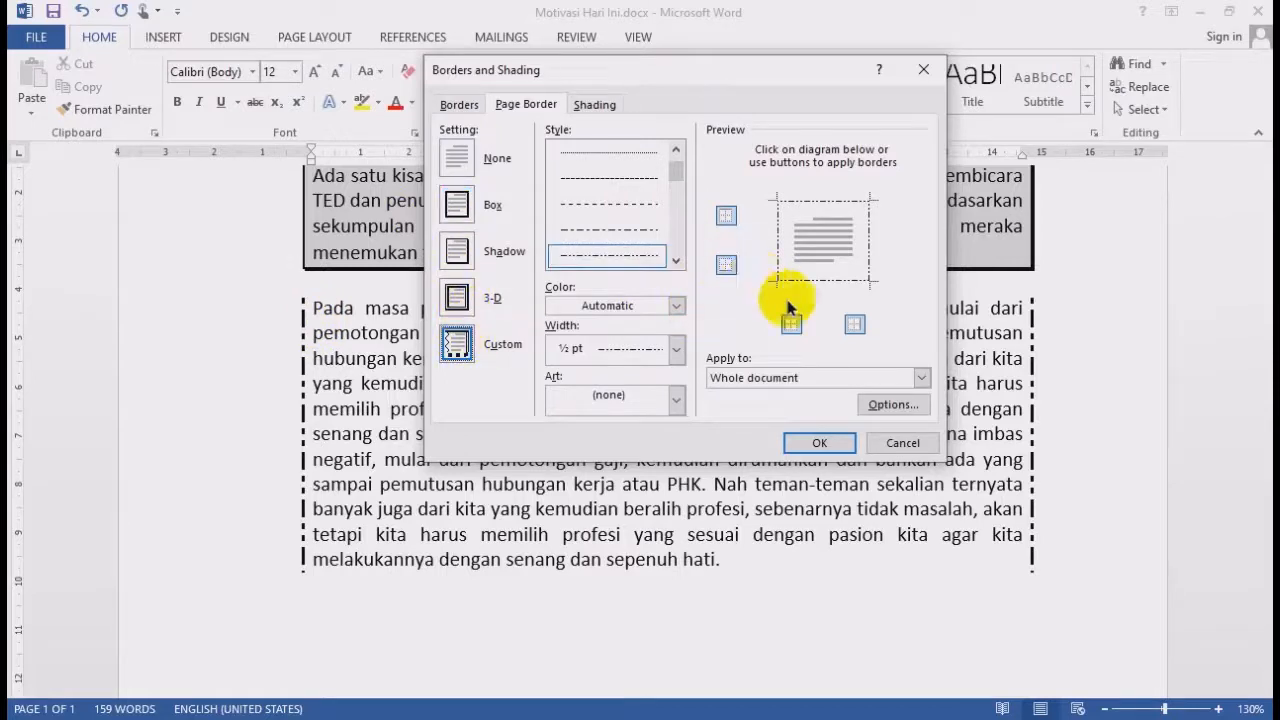
{"action": "left_click", "coordinate": [856, 325]}
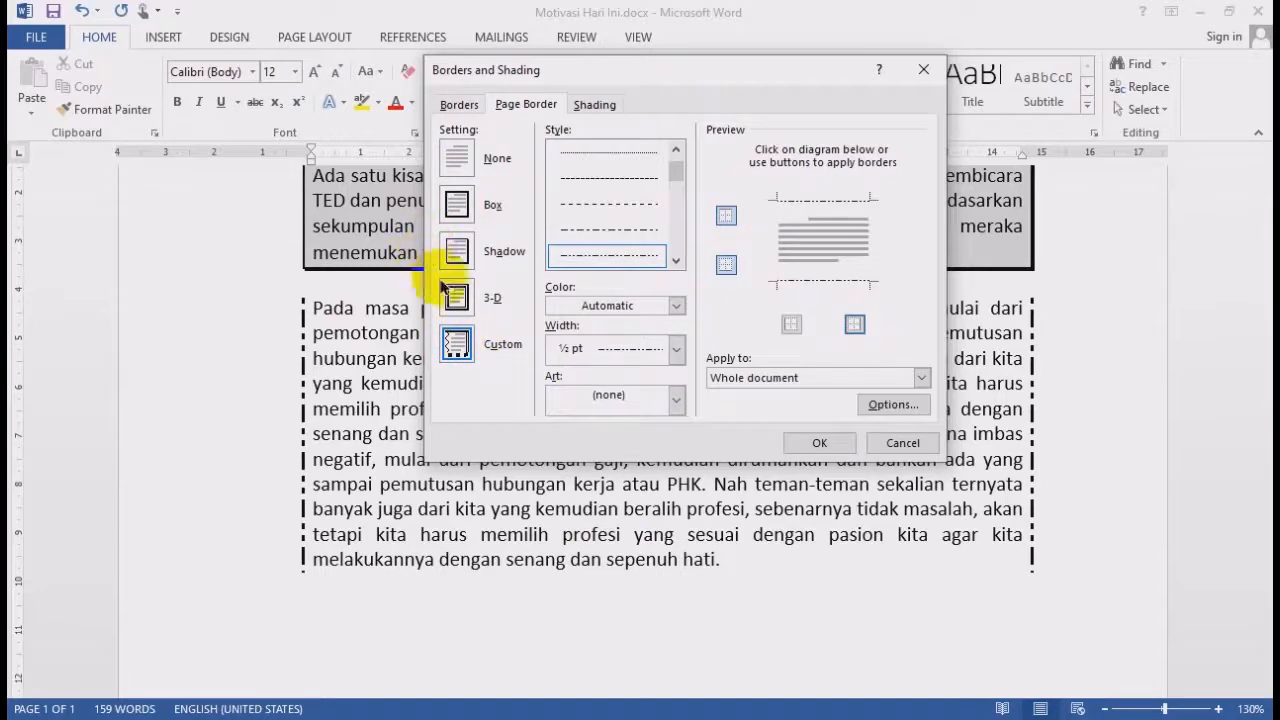
Set the page border to Box with a 1 ½ pt line width, apply it and check it around the page
{"action": "left_click", "coordinate": [457, 205]}
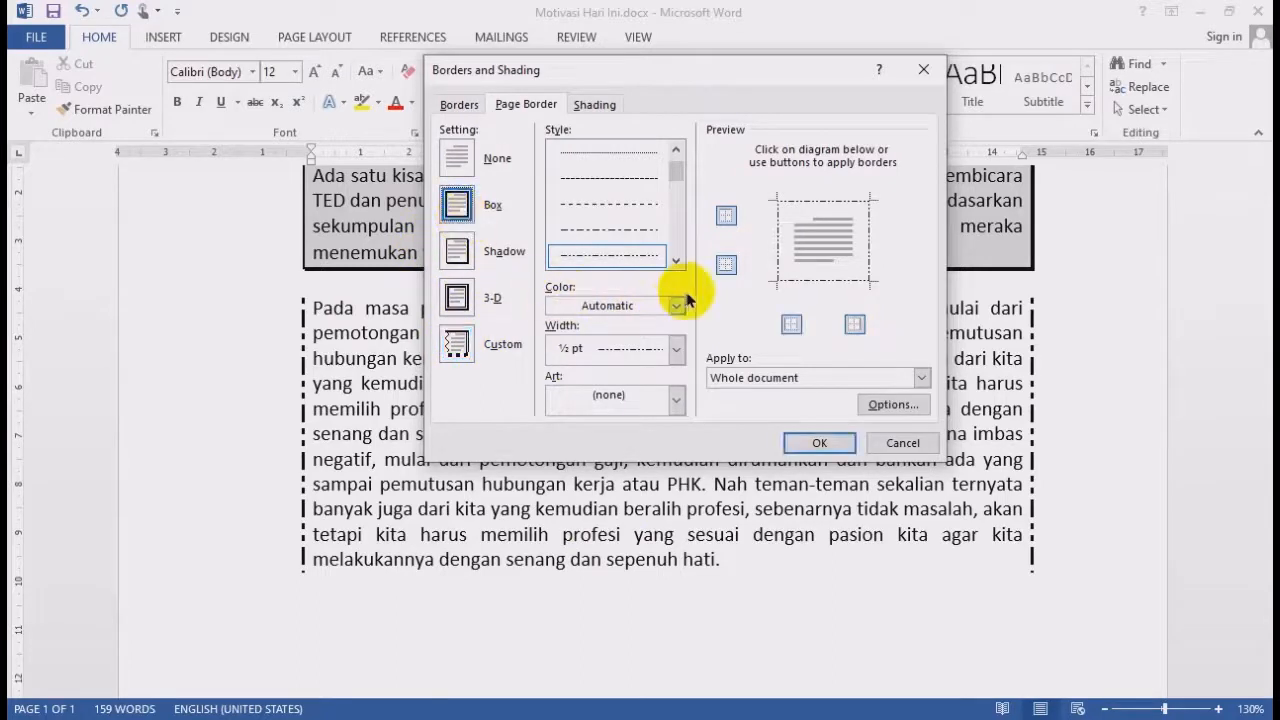
{"action": "left_click", "coordinate": [680, 346]}
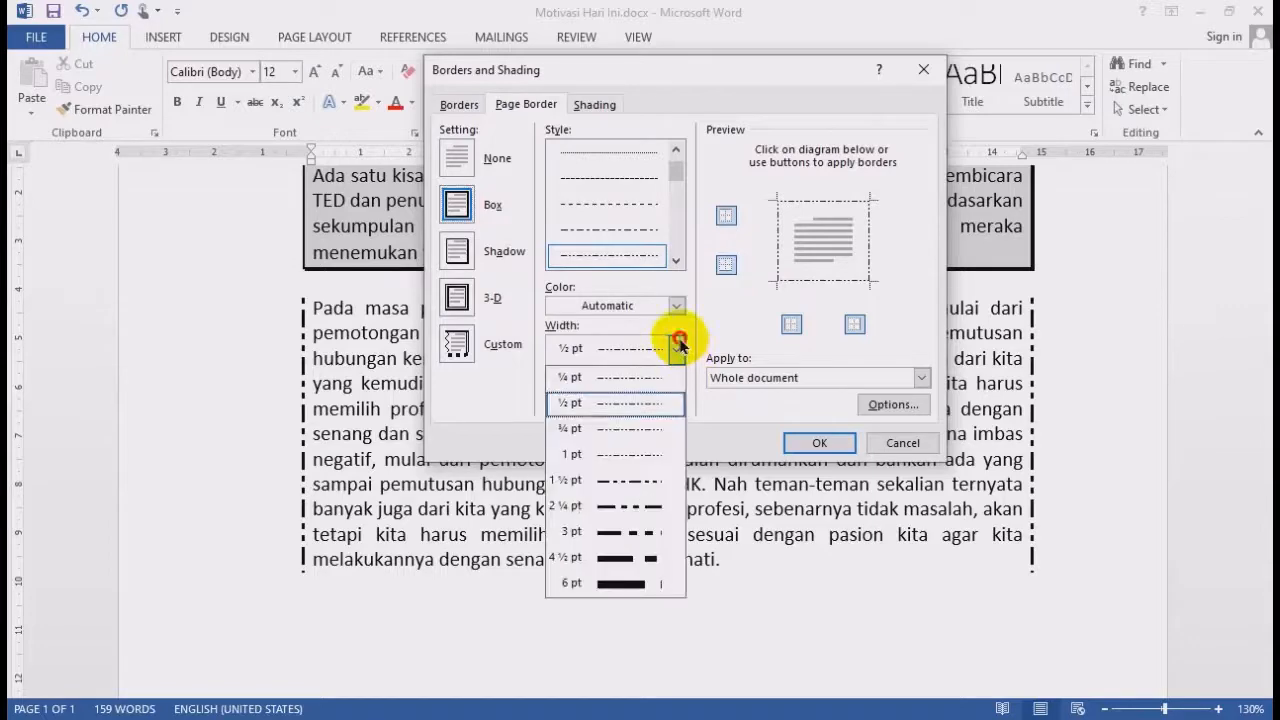
{"action": "left_click", "coordinate": [625, 492]}
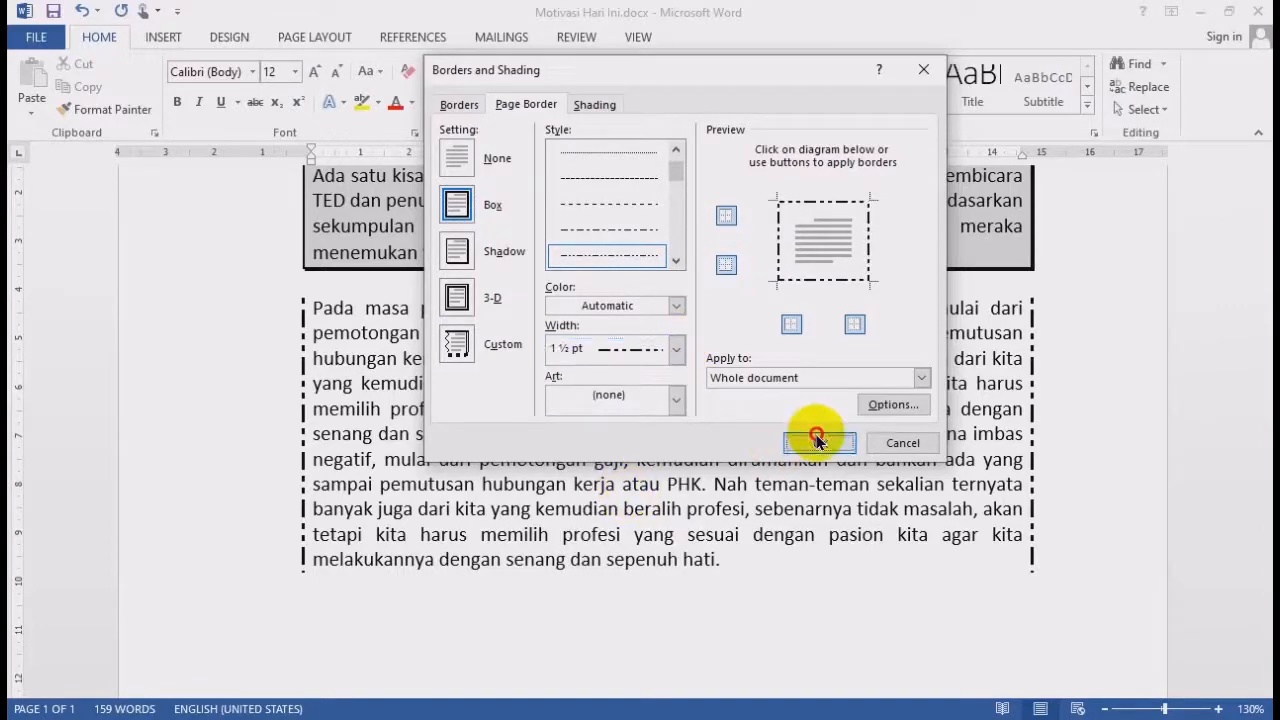
{"action": "left_click", "coordinate": [819, 443]}
{"action": "scroll", "coordinate": [571, 406], "scroll_direction": "up", "scroll_amount": 5}
{"action": "scroll", "coordinate": [586, 417], "scroll_direction": "down", "scroll_amount": 10}
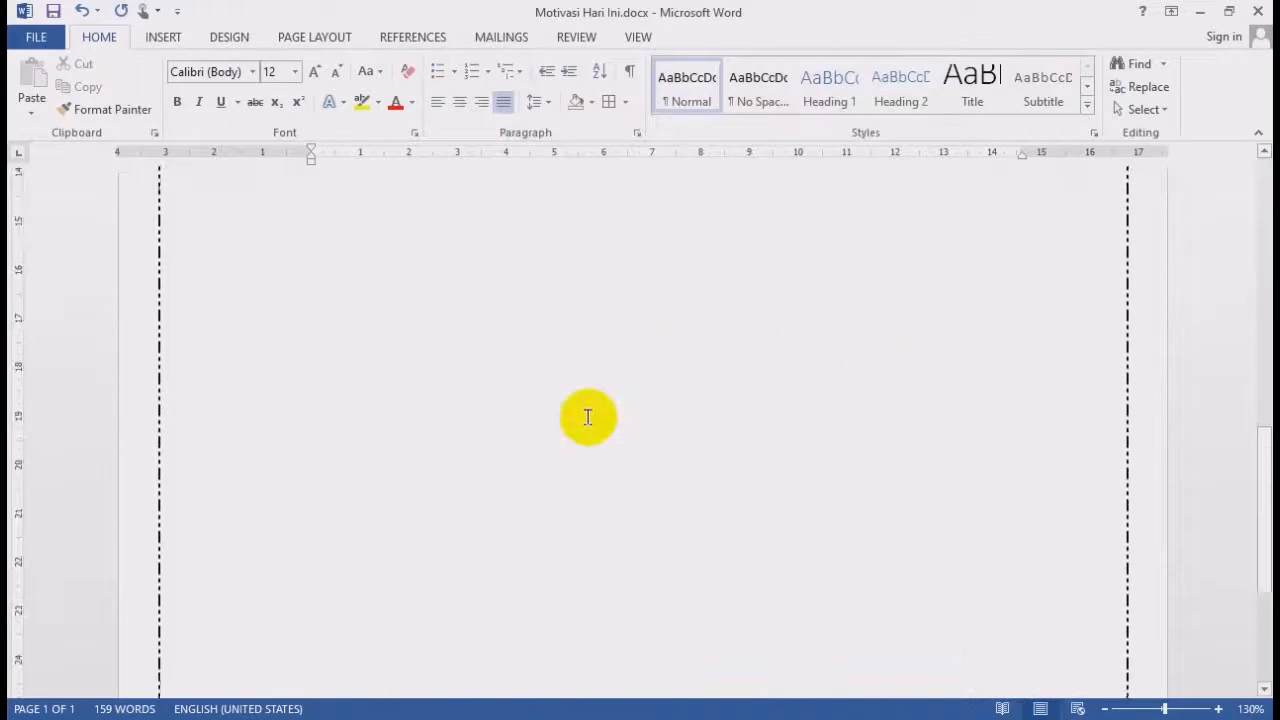
{"action": "scroll", "coordinate": [577, 417], "scroll_direction": "up", "scroll_amount": 9}
{"action": "scroll", "coordinate": [535, 373], "scroll_direction": "up", "scroll_amount": 2}
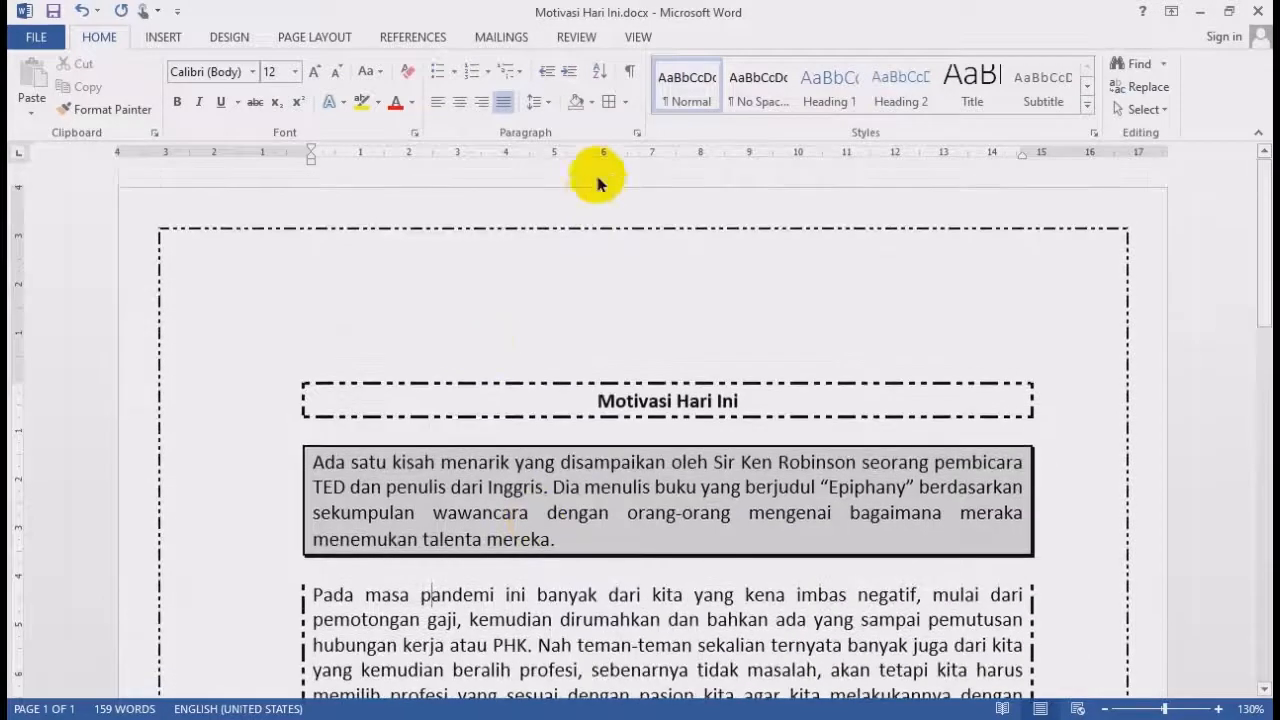
Replace the line page border with the red hearts art border and apply it to the whole document
{"action": "left_click", "coordinate": [623, 102]}
{"action": "left_click", "coordinate": [647, 490]}
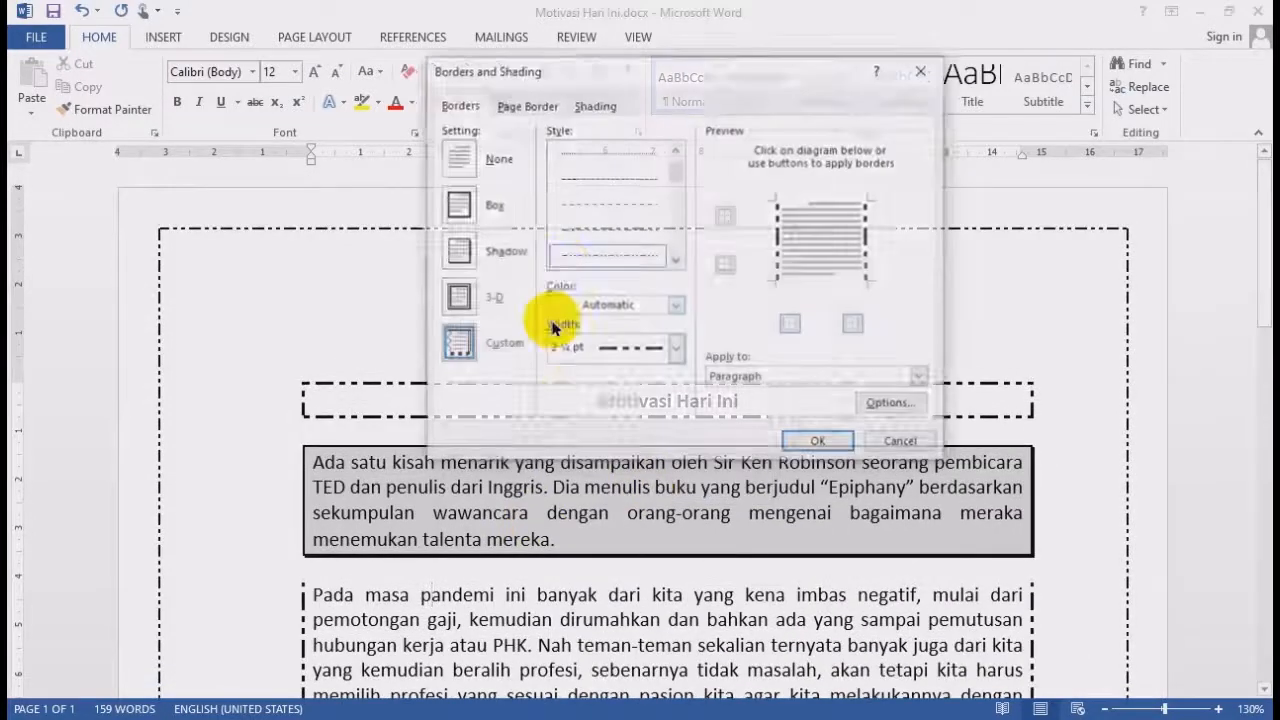
{"action": "left_click", "coordinate": [530, 104]}
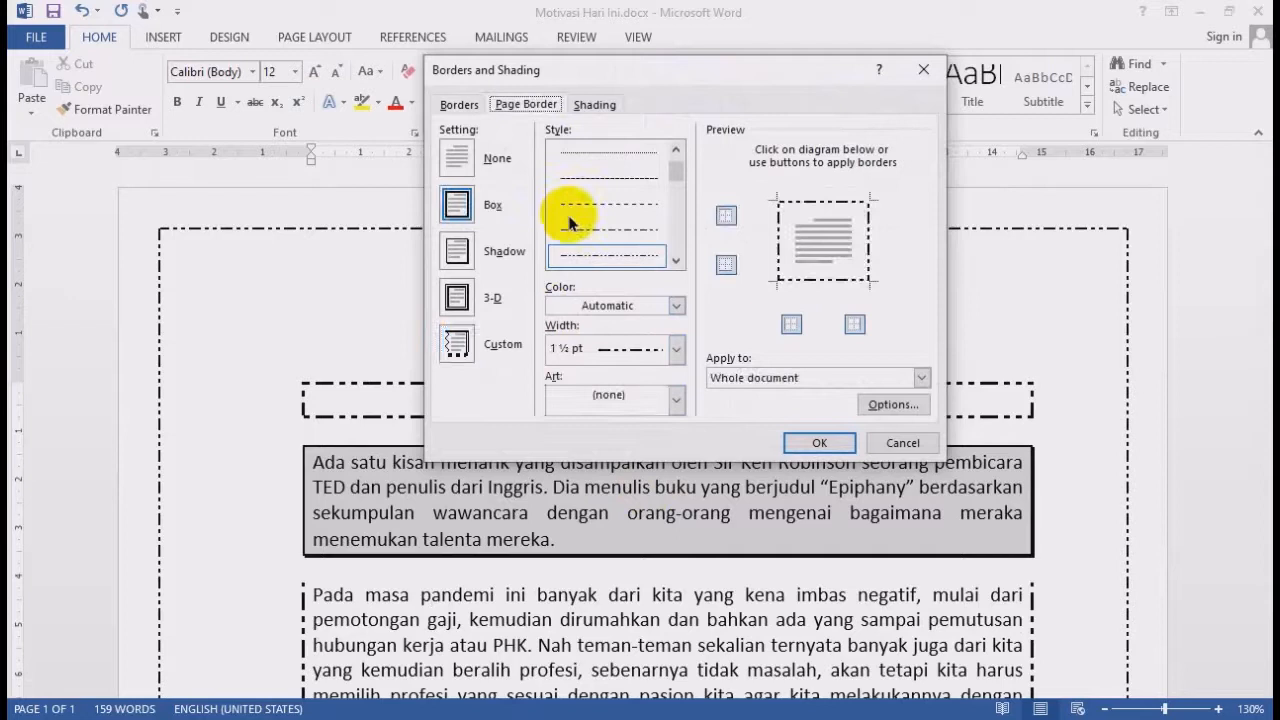
{"action": "left_click", "coordinate": [665, 396]}
{"action": "scroll", "coordinate": [592, 445], "scroll_direction": "down", "scroll_amount": 6}
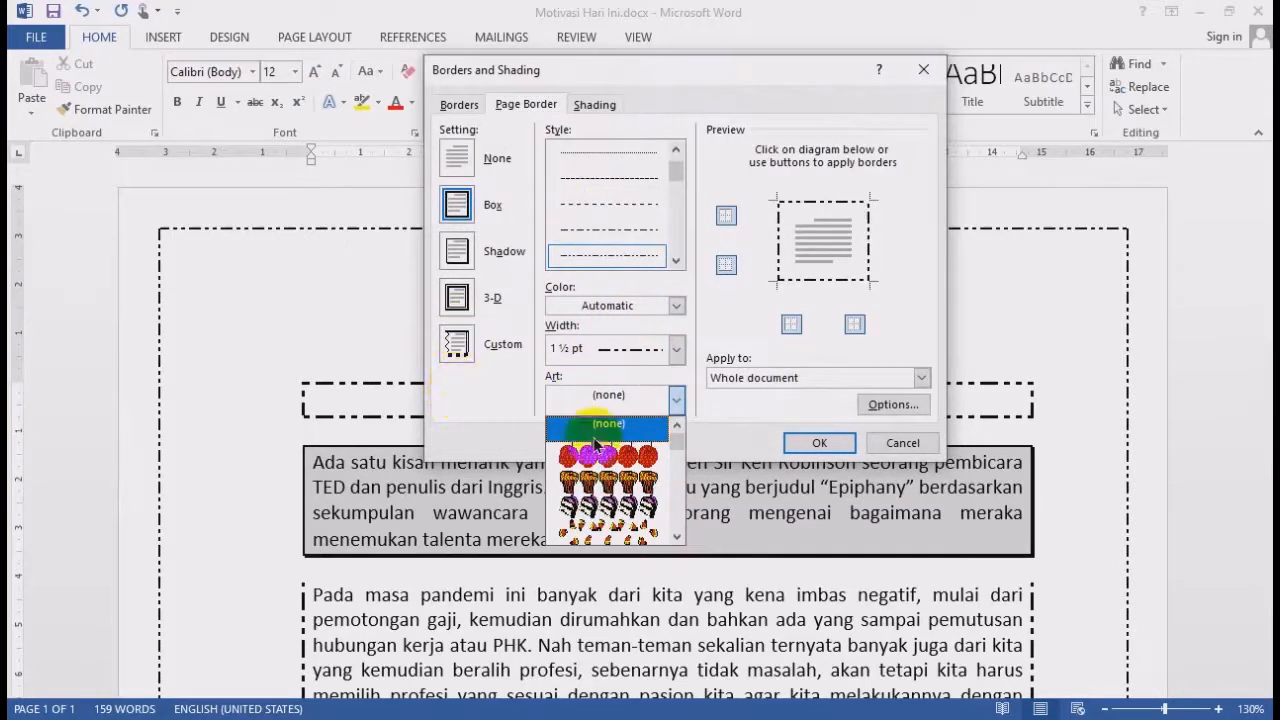
{"action": "scroll", "coordinate": [598, 447], "scroll_direction": "down", "scroll_amount": 2}
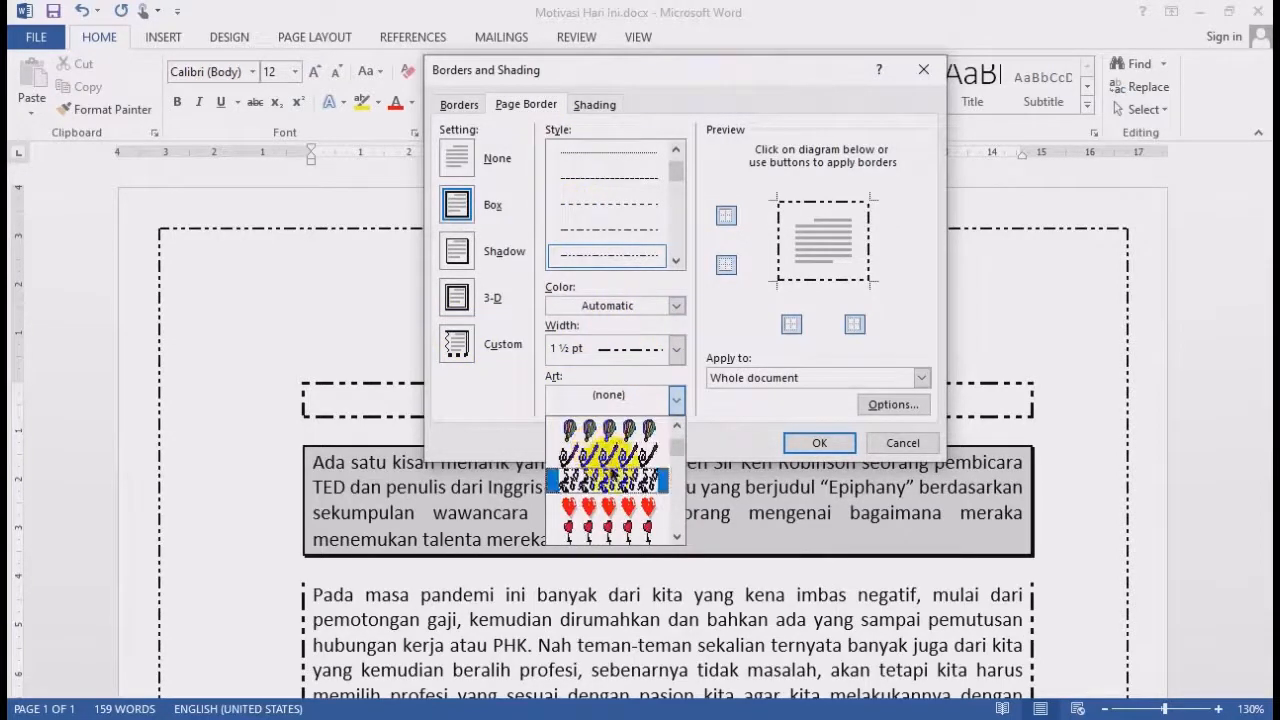
{"action": "left_click", "coordinate": [608, 505]}
{"action": "left_click", "coordinate": [815, 440]}
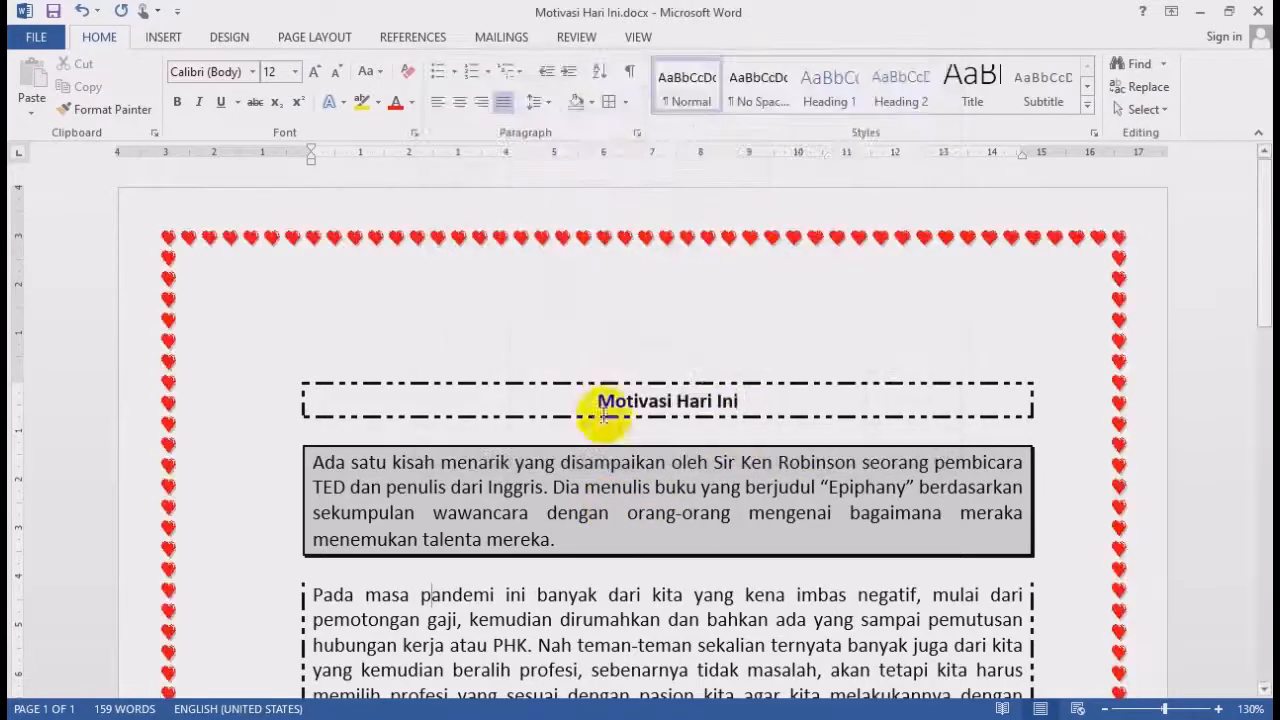
Set the width of the hearts page border to 31 pt, apply it and check the whole page
{"action": "left_click", "coordinate": [626, 104]}
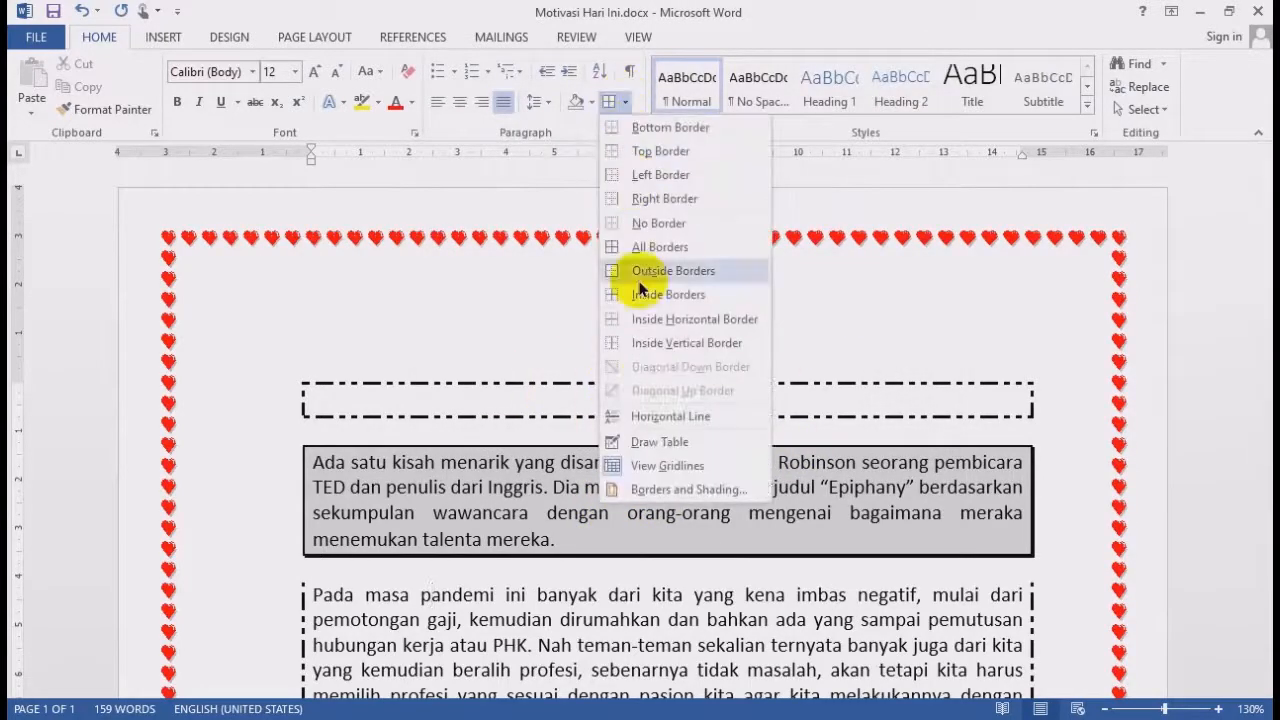
{"action": "left_click", "coordinate": [648, 484]}
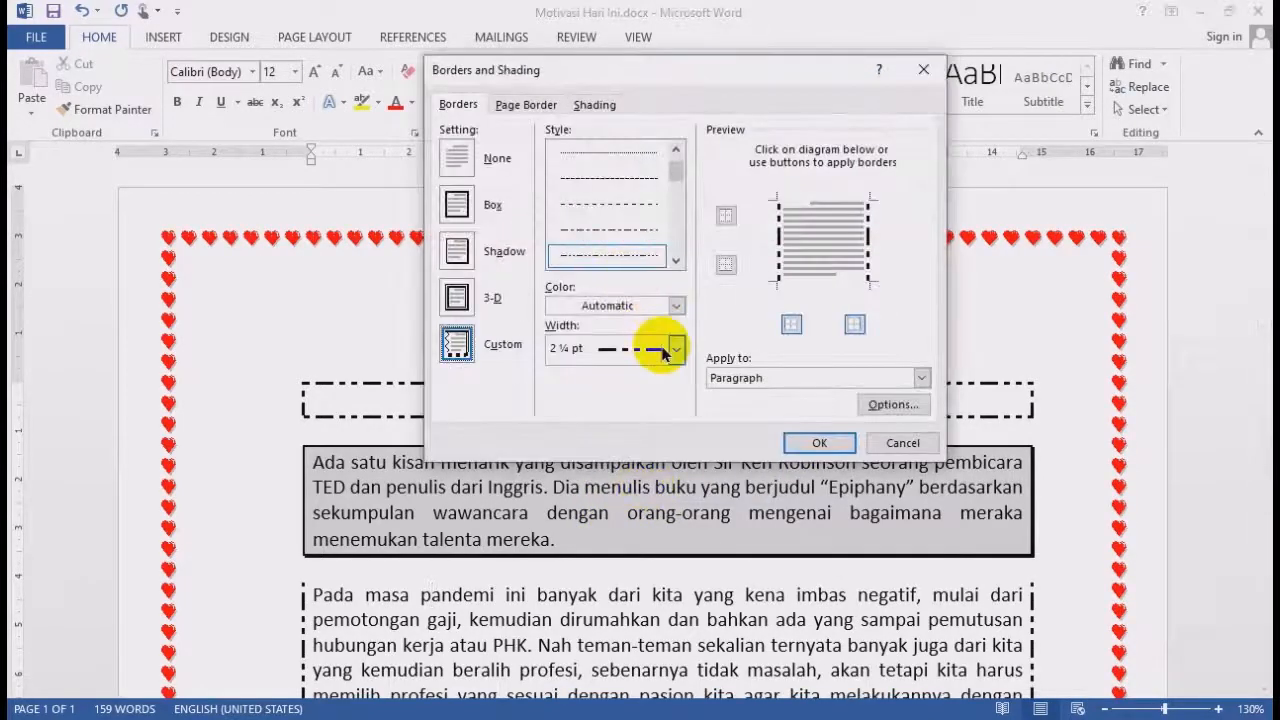
{"action": "left_click", "coordinate": [526, 104]}
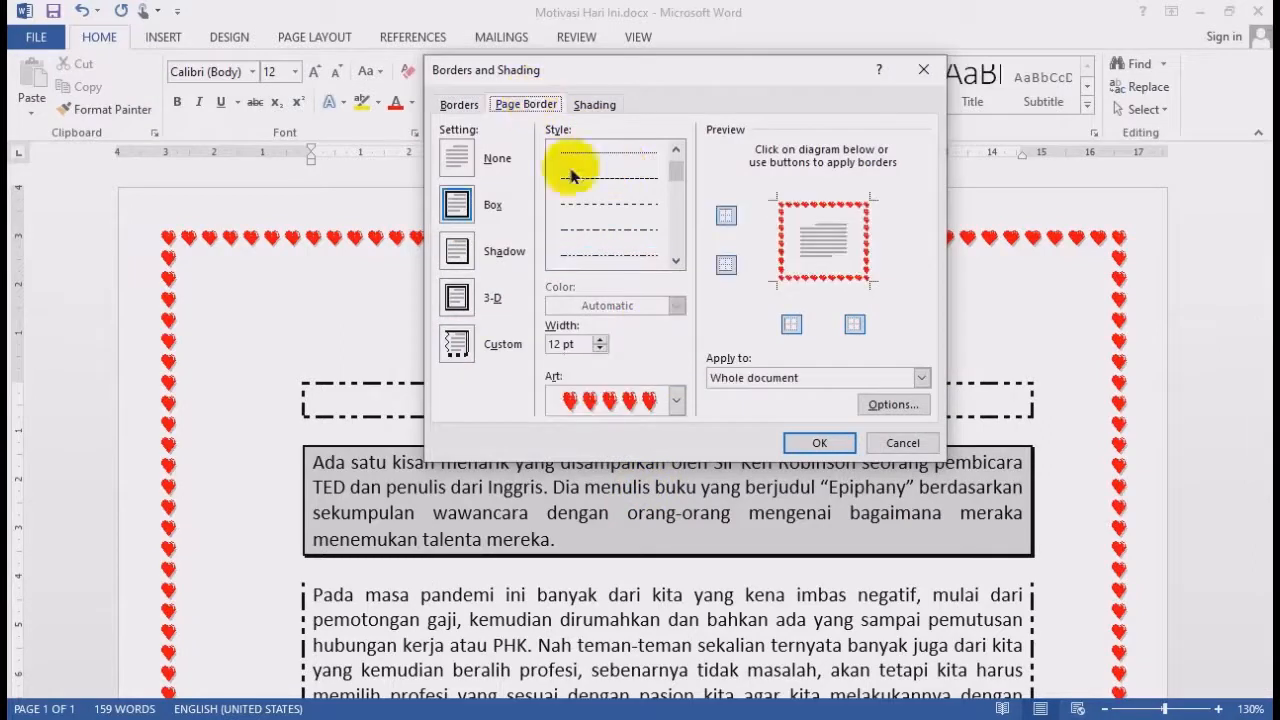
{"action": "left_click", "coordinate": [599, 341]}
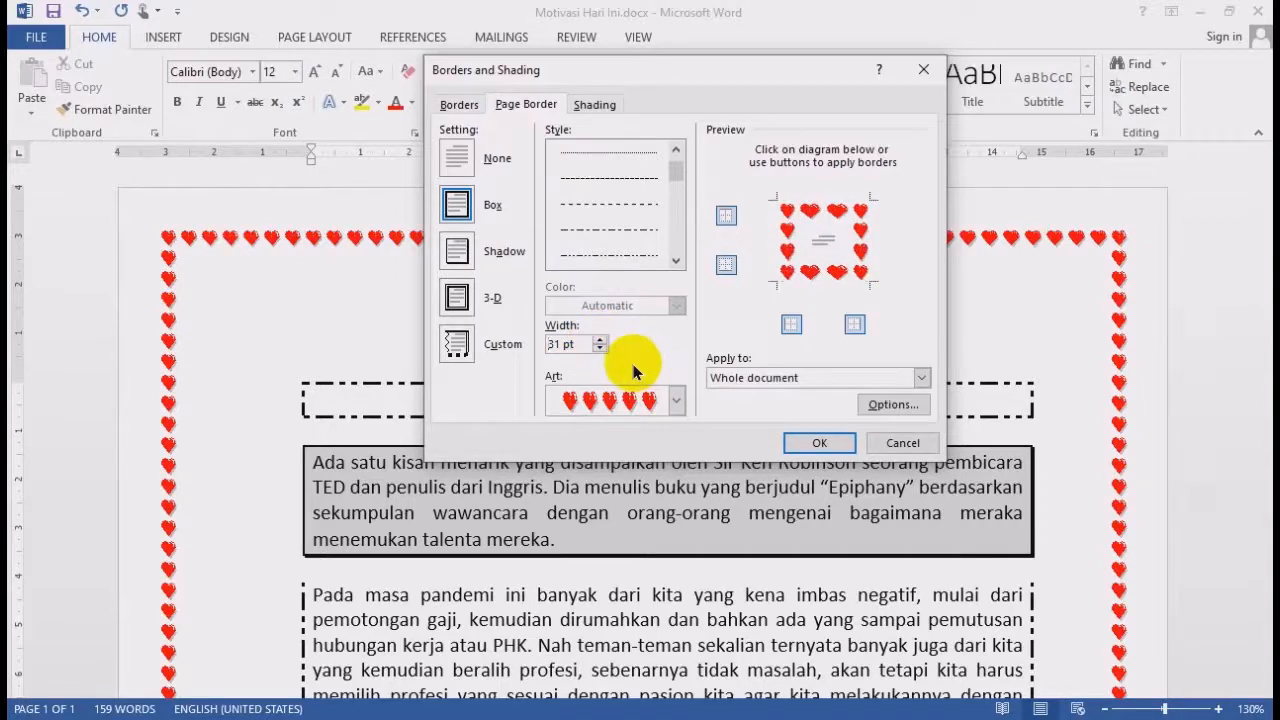
{"action": "left_click", "coordinate": [810, 443]}
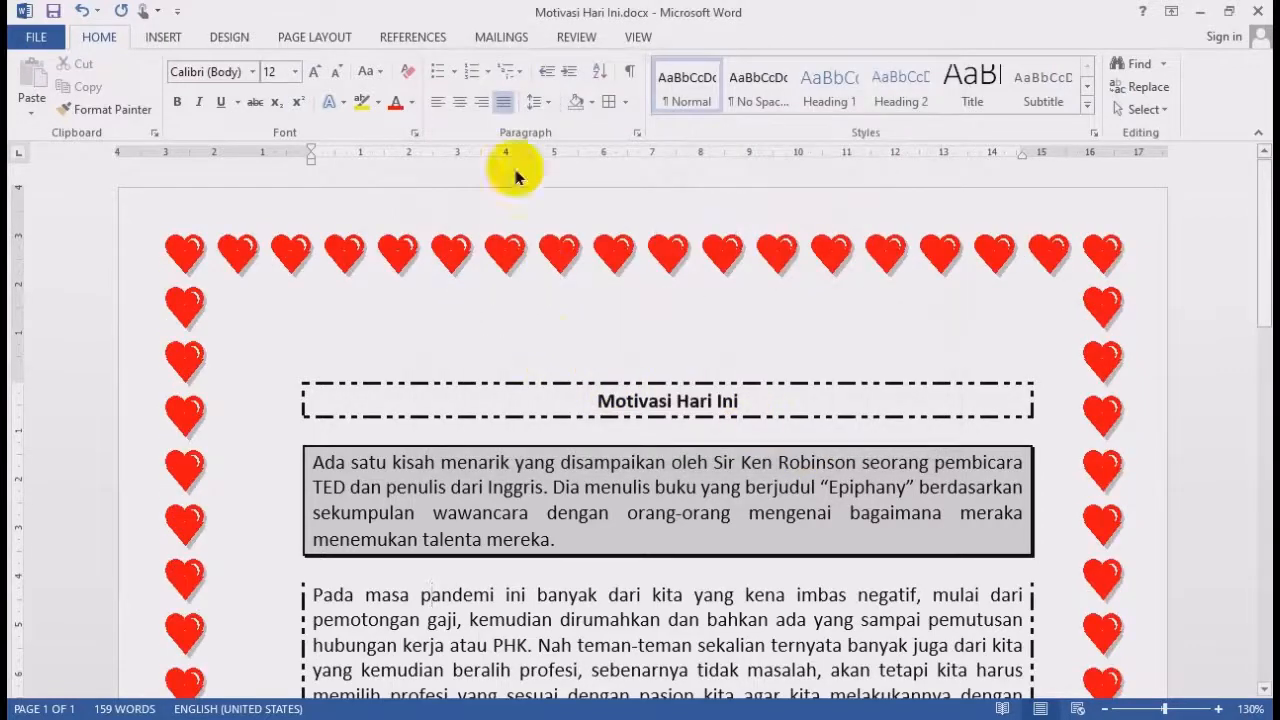
{"action": "scroll", "coordinate": [586, 329], "scroll_direction": "down", "scroll_amount": 15}
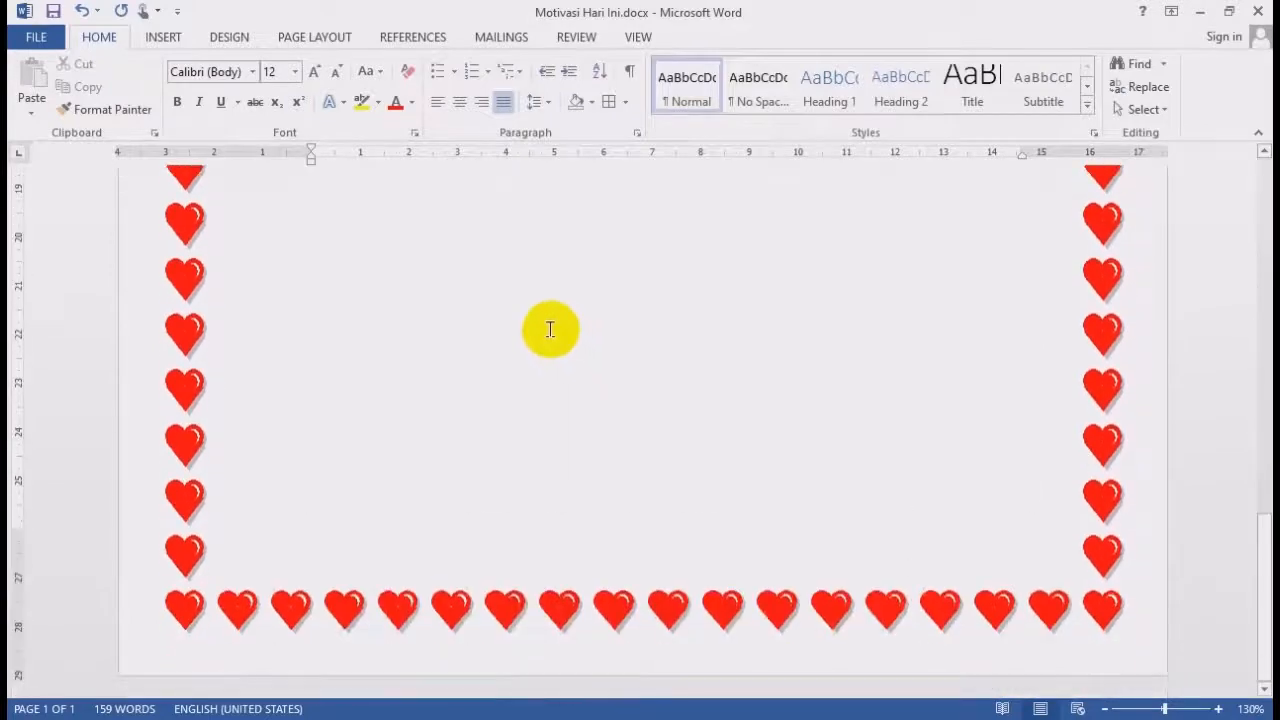
{"action": "scroll", "coordinate": [560, 300], "scroll_direction": "up", "scroll_amount": 15}
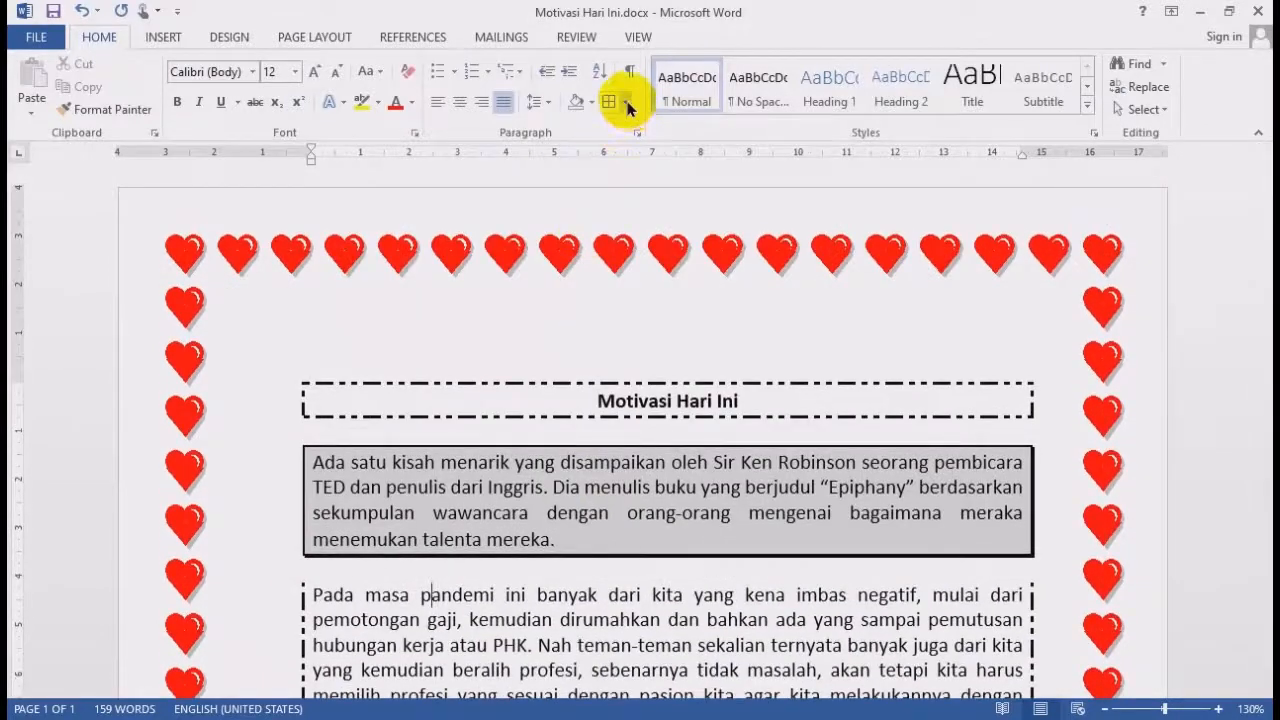
Replace the red hearts page border with the gray art border that has squares and triangles at its corners
{"action": "left_click", "coordinate": [627, 103]}
{"action": "left_click", "coordinate": [690, 490]}
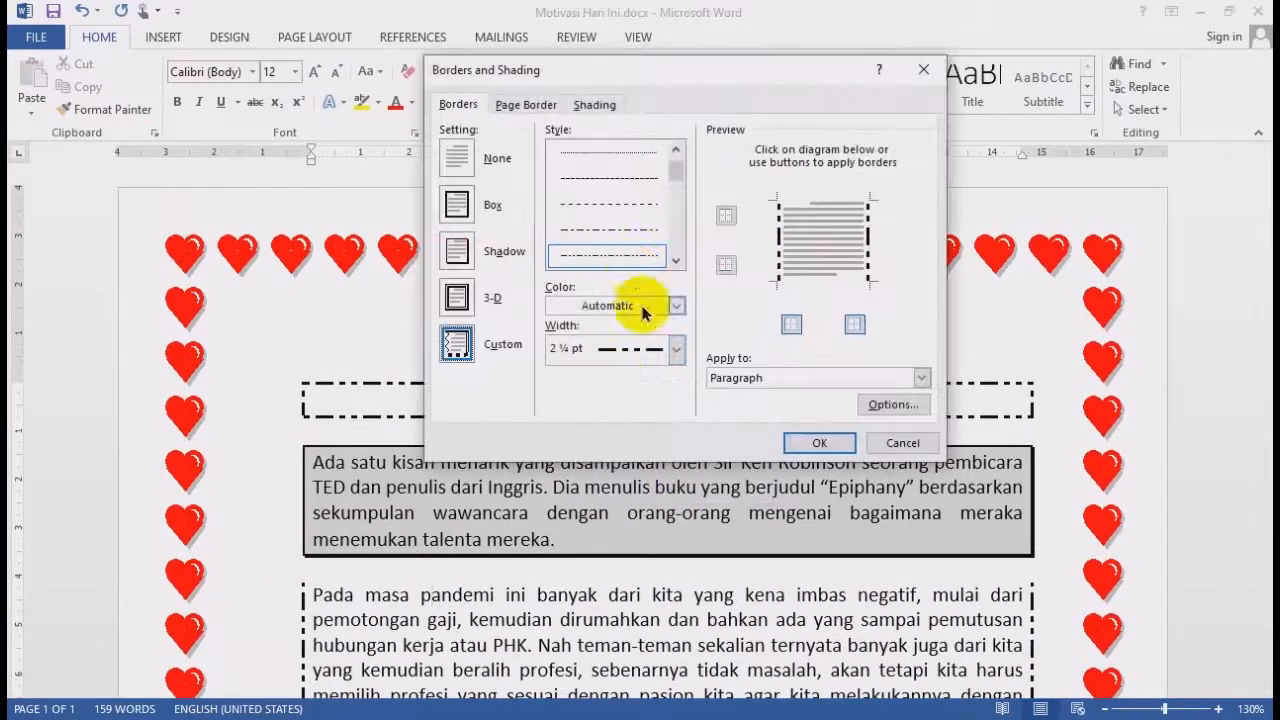
{"action": "left_click", "coordinate": [526, 104]}
{"action": "left_click", "coordinate": [676, 400]}
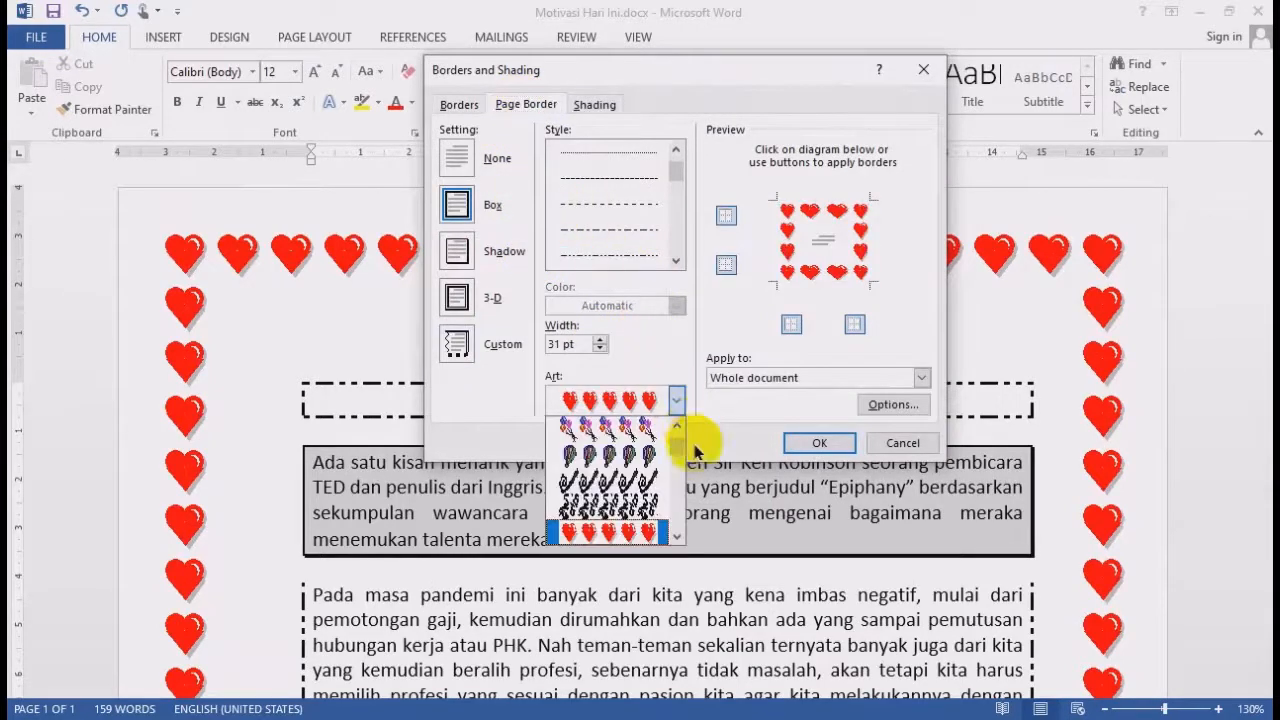
{"action": "left_click_drag", "start_coordinate": [673, 452], "coordinate": [673, 475]}
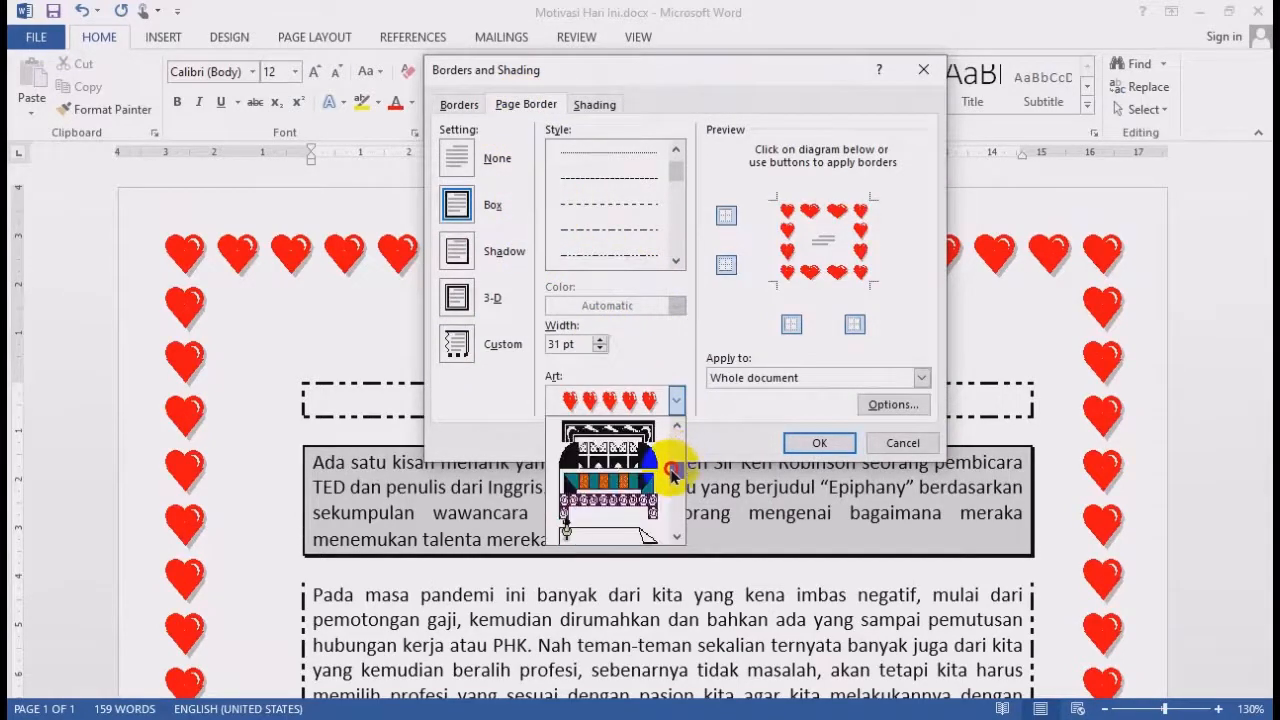
{"action": "left_click", "coordinate": [677, 538]}
{"action": "left_click", "coordinate": [677, 538]}
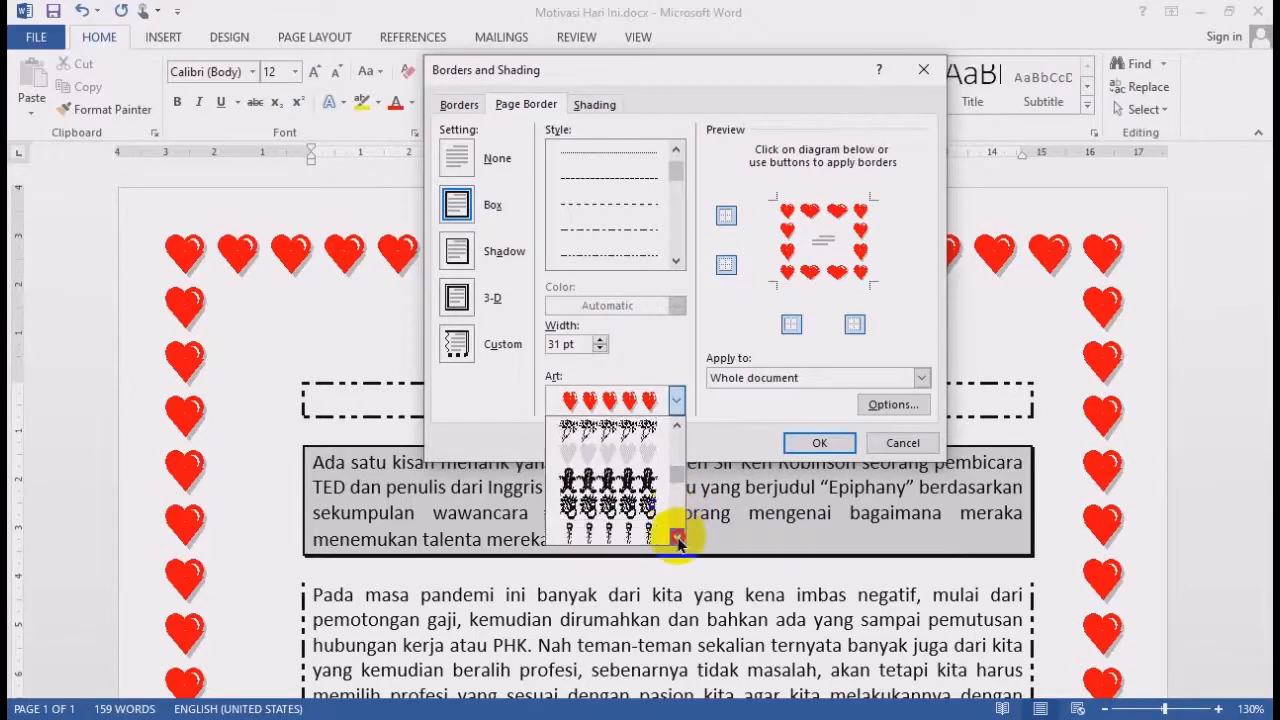
{"action": "left_click", "coordinate": [677, 538]}
{"action": "left_click", "coordinate": [675, 512]}
{"action": "left_click", "coordinate": [677, 522]}
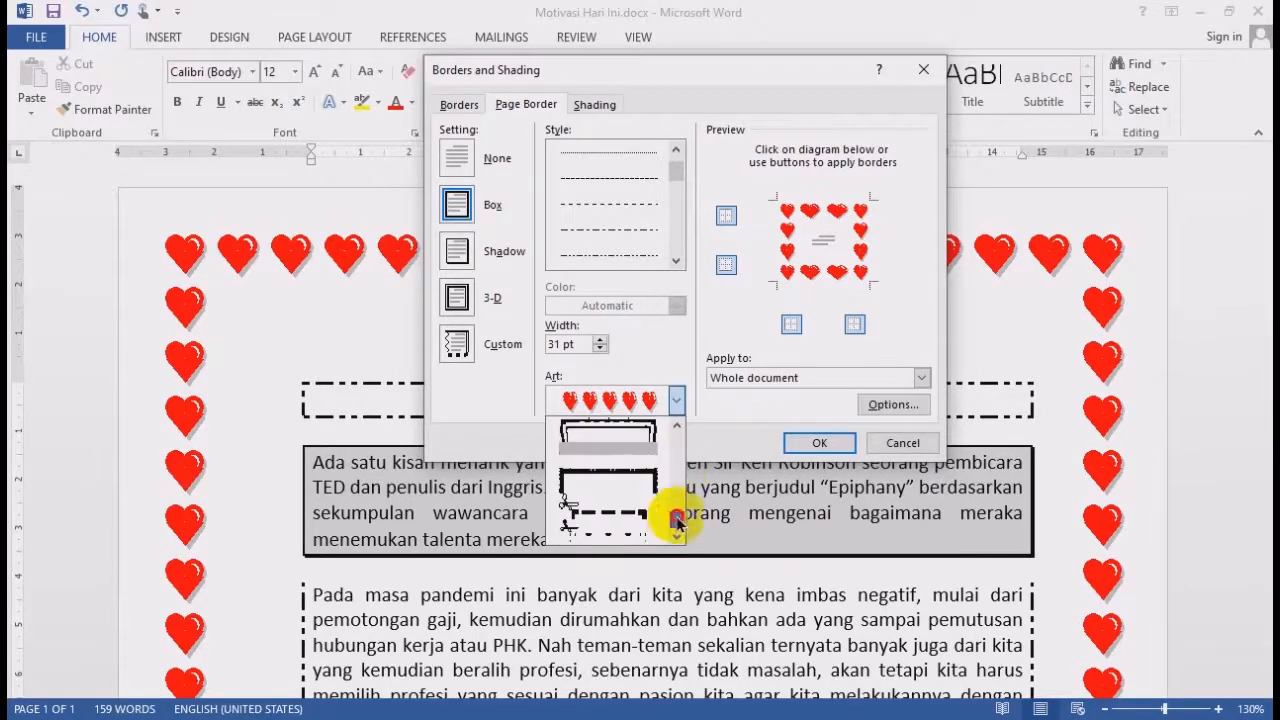
{"action": "mouse_move", "coordinate": [677, 522]}
{"action": "left_mouse_down"}
{"action": "mouse_move", "coordinate": [674, 408]}
{"action": "mouse_move", "coordinate": [677, 477]}
{"action": "left_mouse_up"}
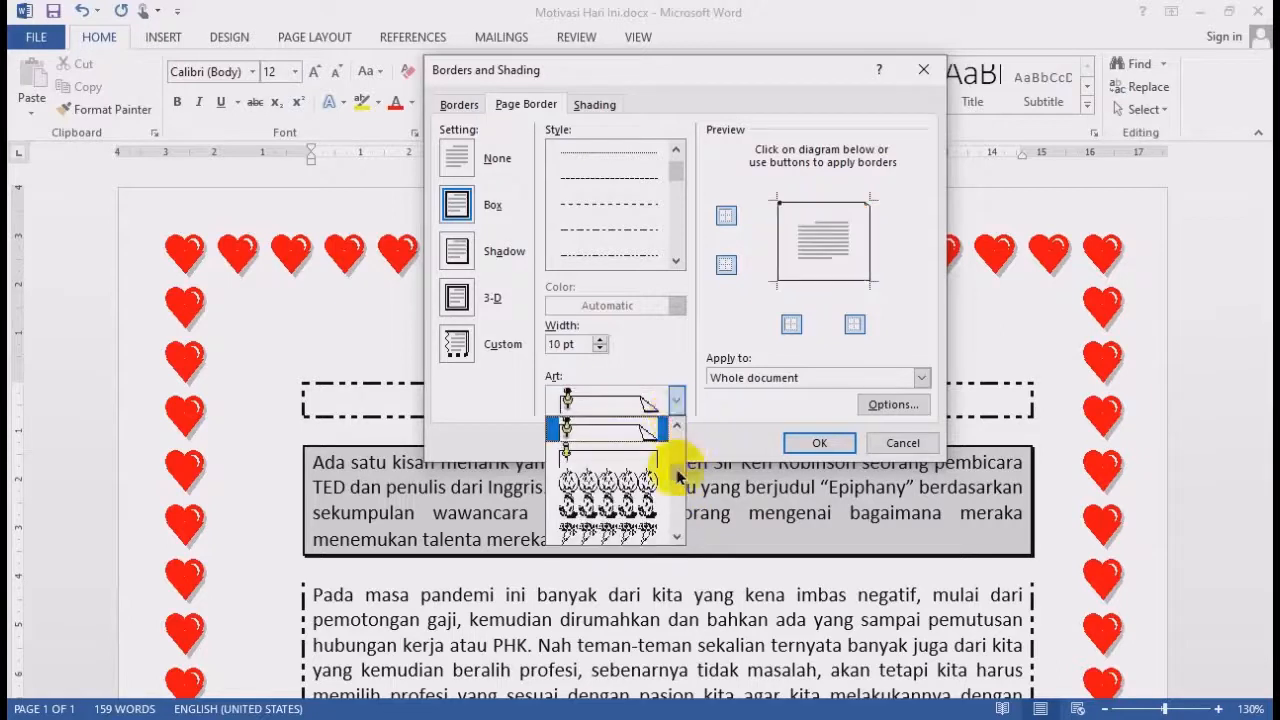
{"action": "scroll", "coordinate": [677, 477], "scroll_direction": "down", "scroll_amount": 10}
{"action": "left_click", "coordinate": [676, 428]}
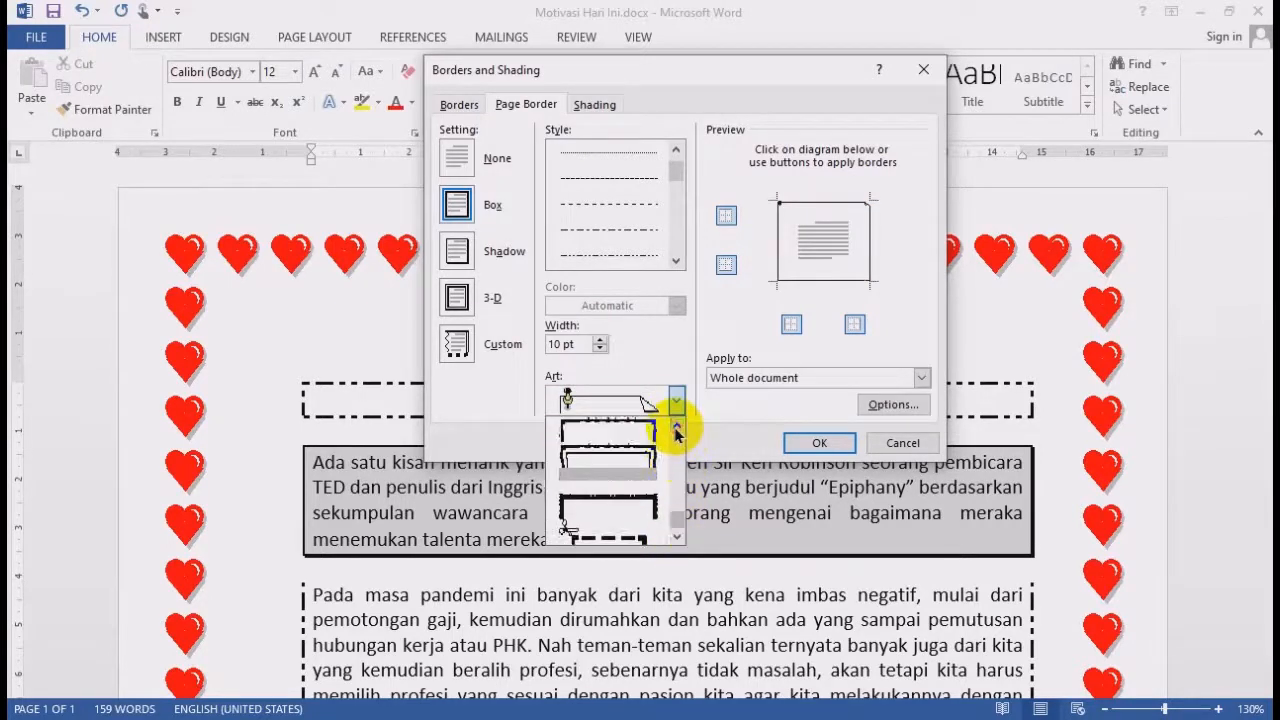
{"action": "left_click", "coordinate": [676, 428]}
{"action": "left_click", "coordinate": [676, 428]}
{"action": "left_click", "coordinate": [676, 428]}
{"action": "left_click", "coordinate": [676, 428]}
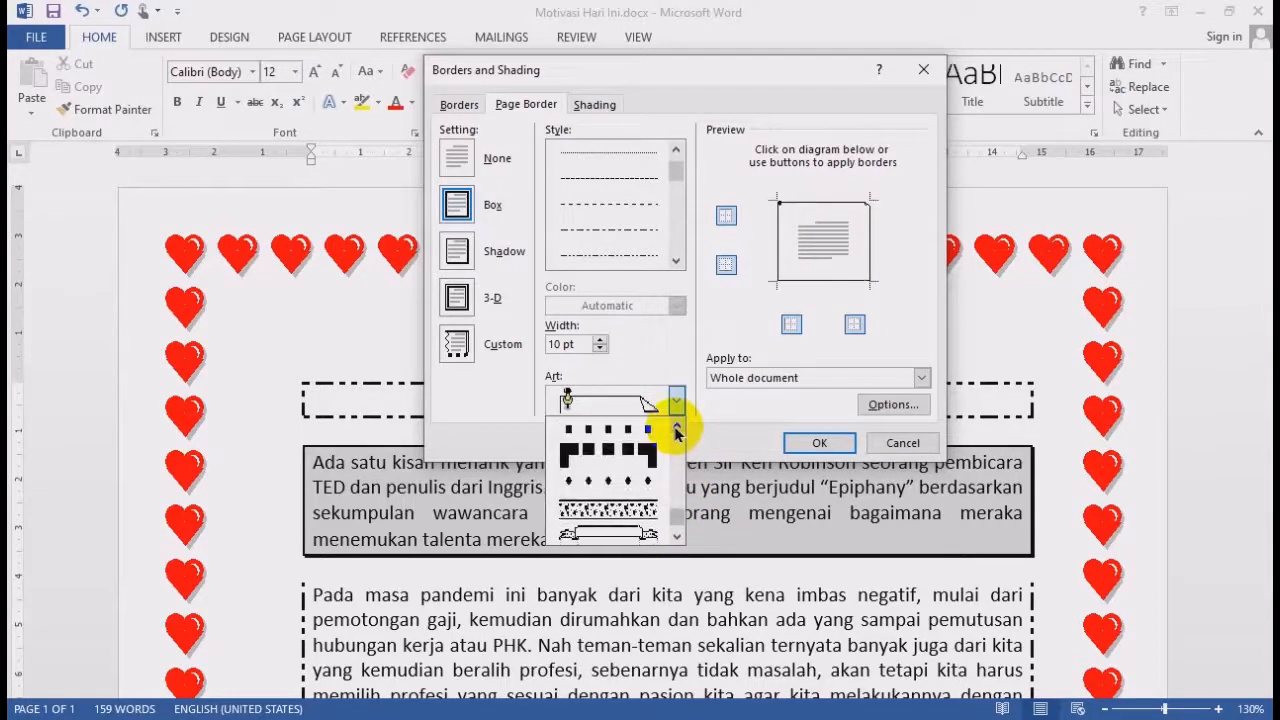
{"action": "left_click", "coordinate": [676, 428]}
{"action": "left_click", "coordinate": [676, 428]}
{"action": "left_click", "coordinate": [676, 428]}
{"action": "left_click", "coordinate": [676, 428]}
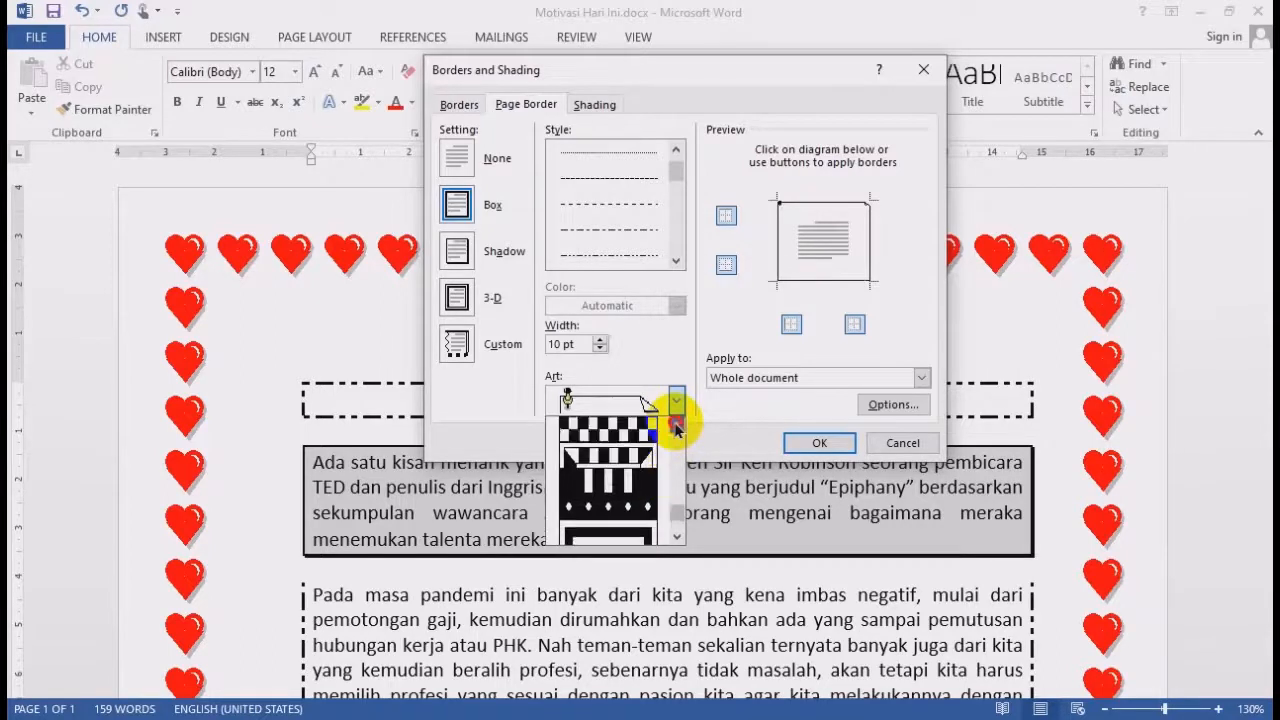
{"action": "left_click", "coordinate": [676, 428]}
{"action": "left_click", "coordinate": [676, 428]}
{"action": "left_click", "coordinate": [676, 428]}
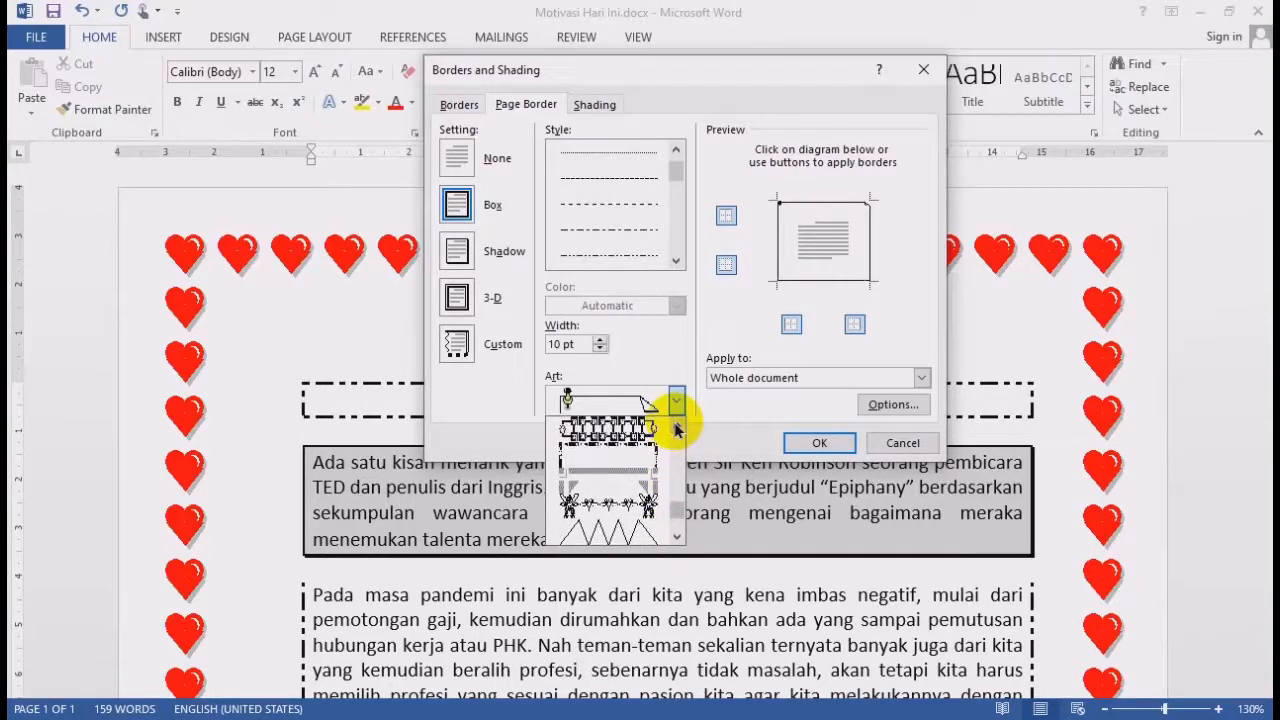
{"action": "left_click", "coordinate": [620, 489]}
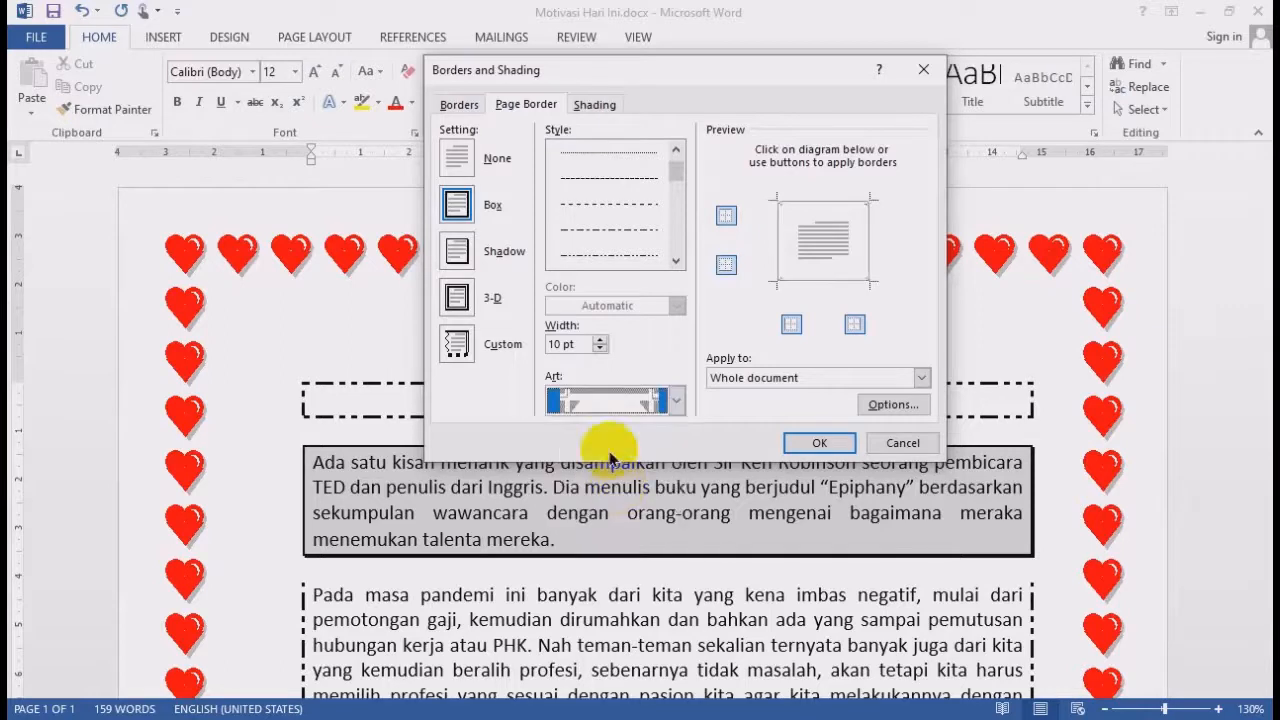
Set the gray art border's width to 31 pt, apply it to the whole document and check it around the page
{"action": "left_click", "coordinate": [600, 341]}
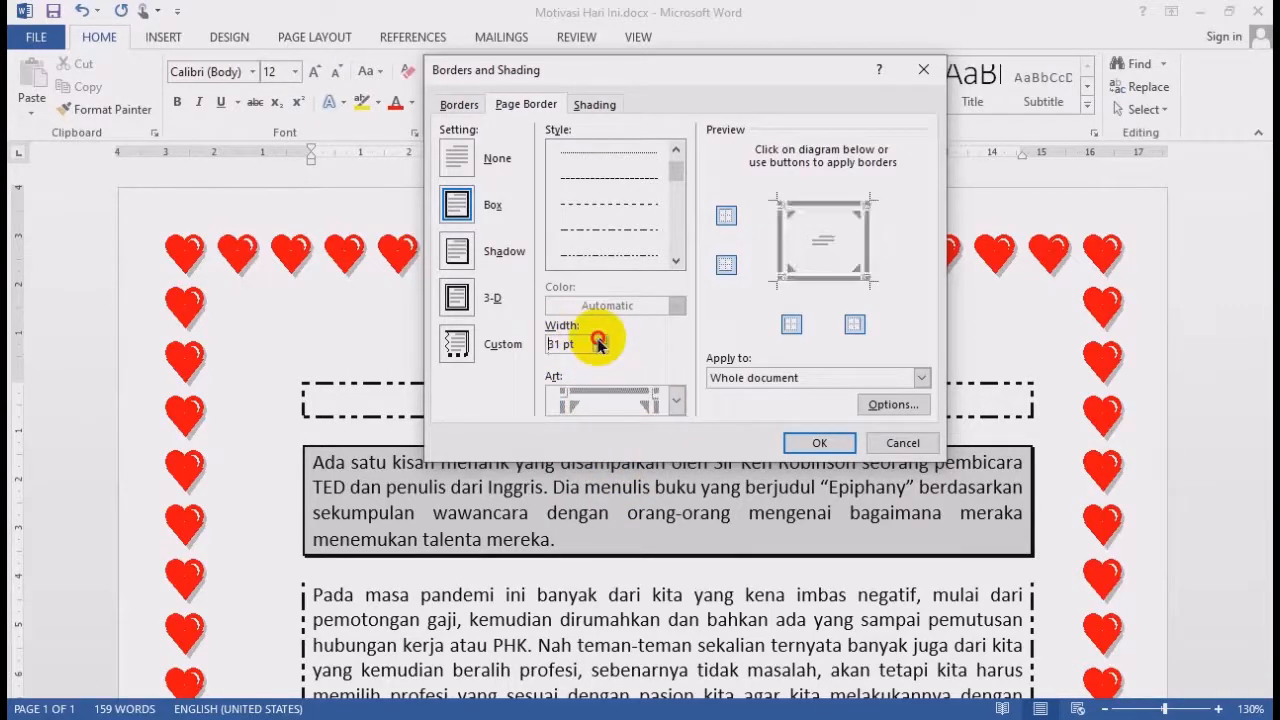
{"action": "left_click", "coordinate": [815, 444]}
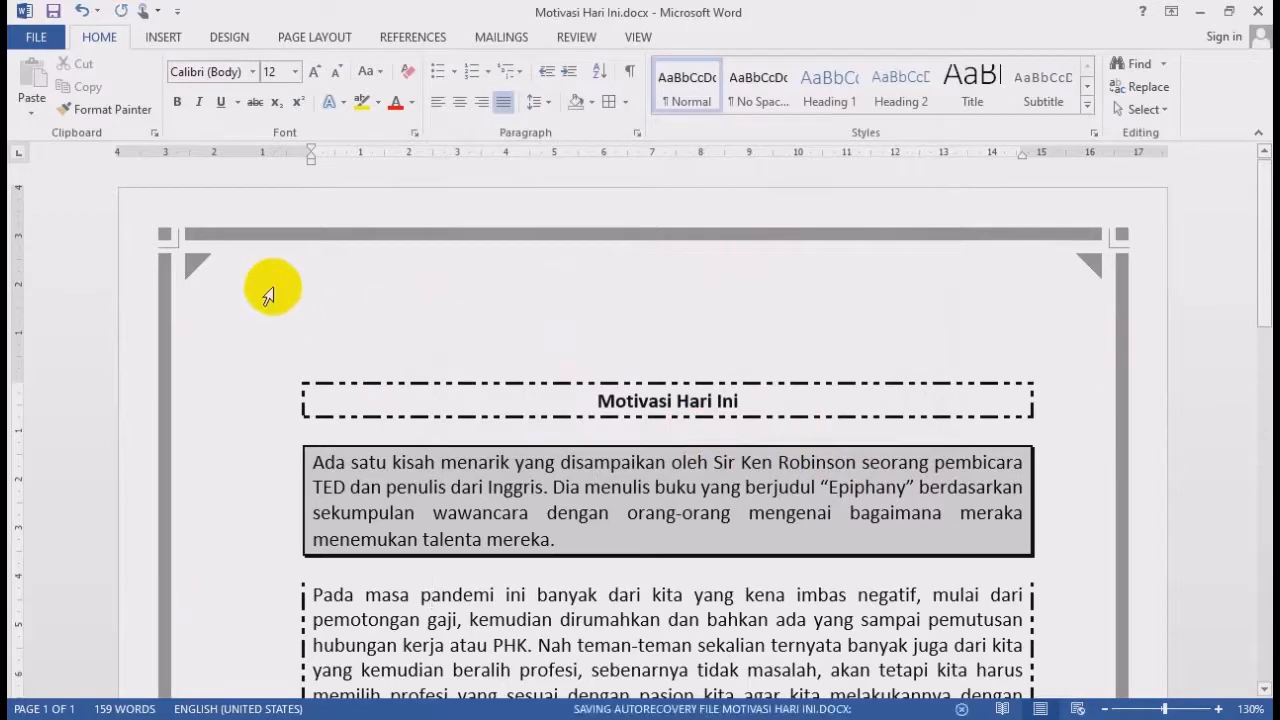
{"action": "scroll", "coordinate": [288, 332], "scroll_direction": "down", "scroll_amount": 15}
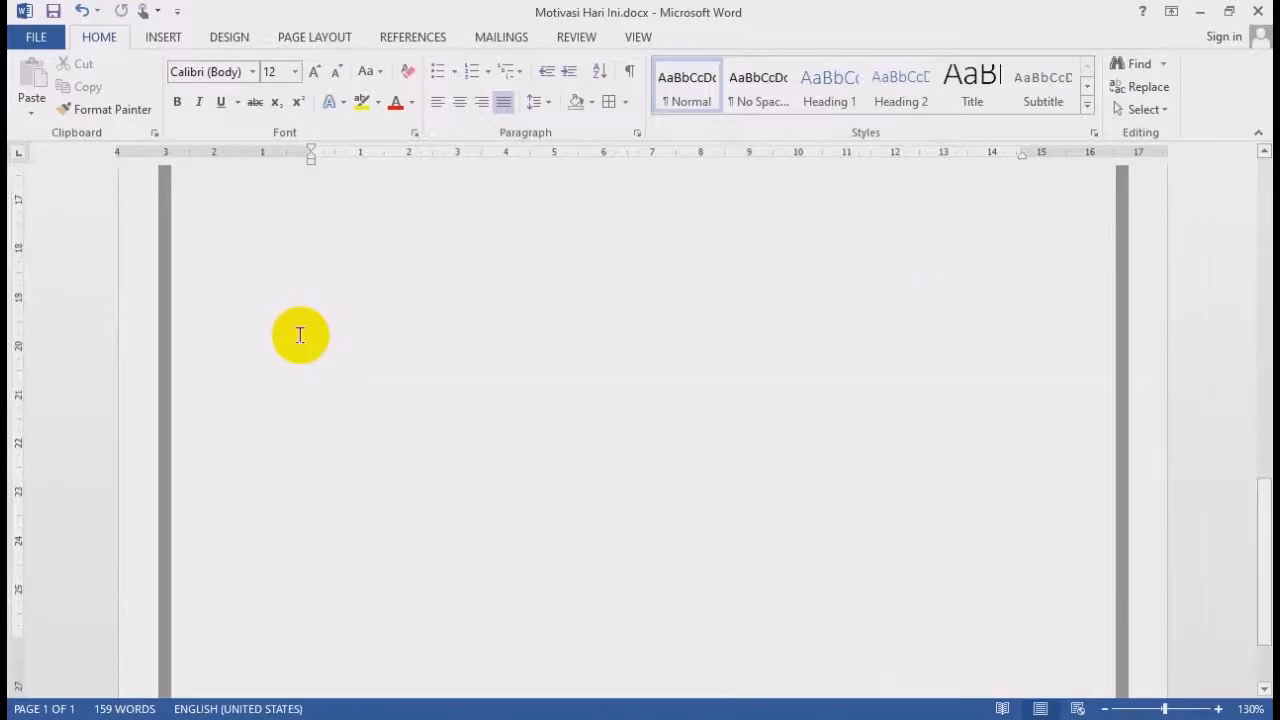
{"action": "scroll", "coordinate": [457, 324], "scroll_direction": "up", "scroll_amount": 5}
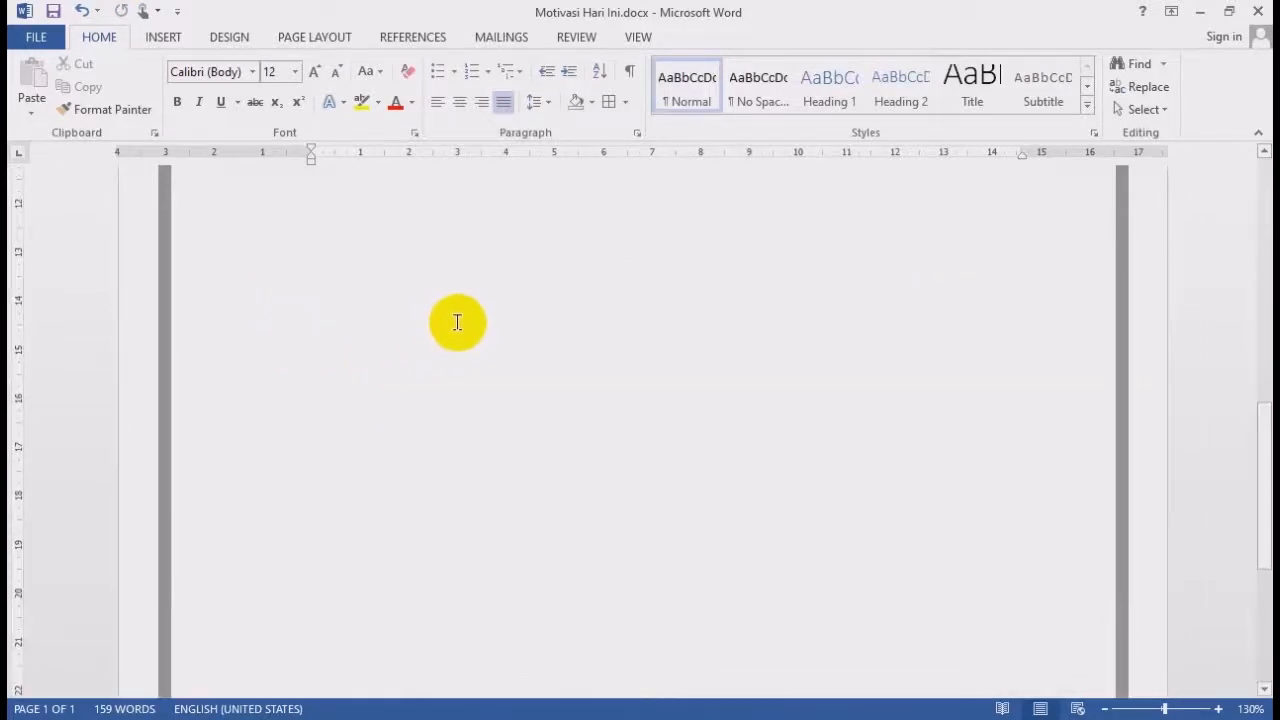
{"action": "scroll", "coordinate": [421, 305], "scroll_direction": "up", "scroll_amount": 6}
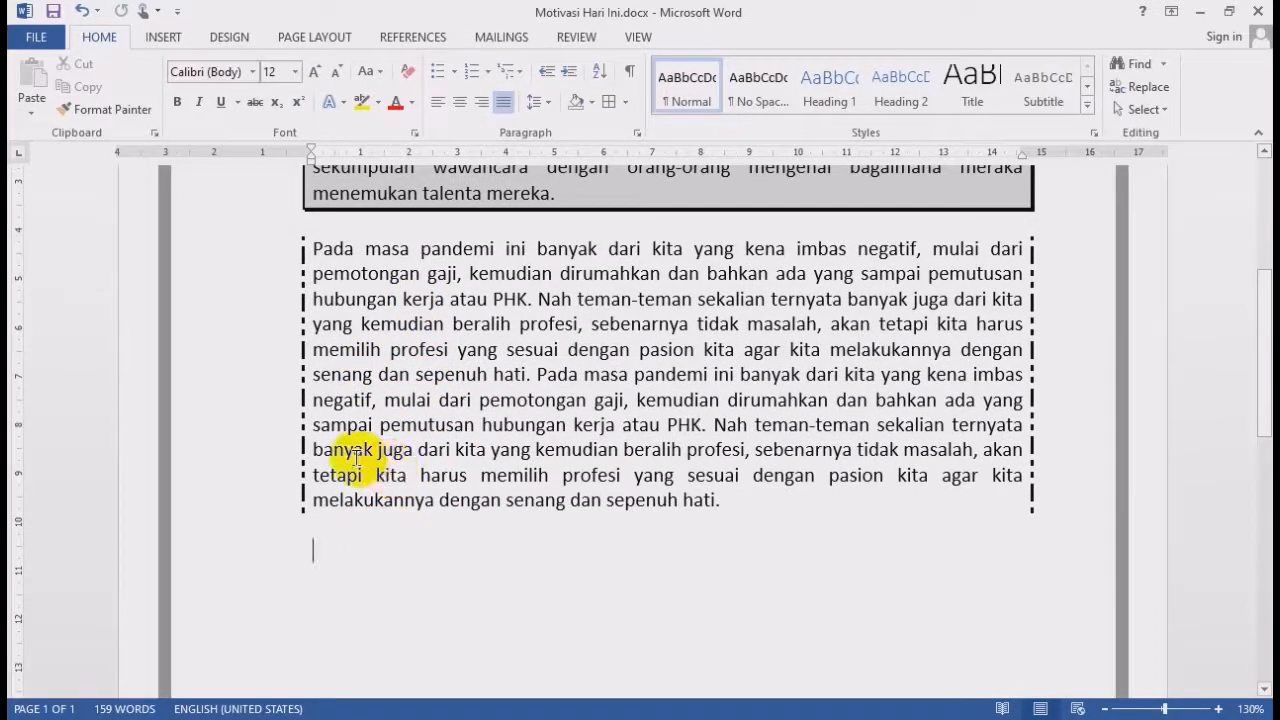
Add a filler paragraph starting "Sd fd sfsd fsd" below the last paragraph and insert a page break after it
{"action": "type", "text": "Sd fd sfsd"}
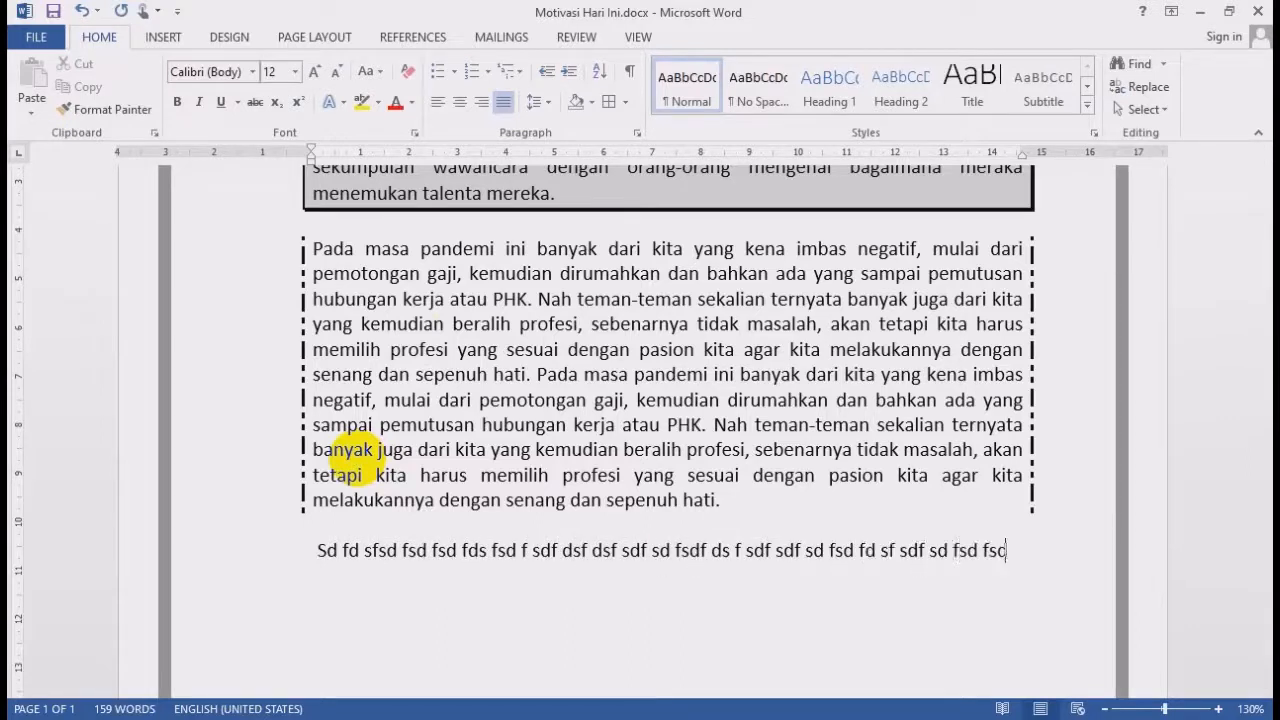
{"action": "type", "text": " fsd fsd fds fsd f s"}
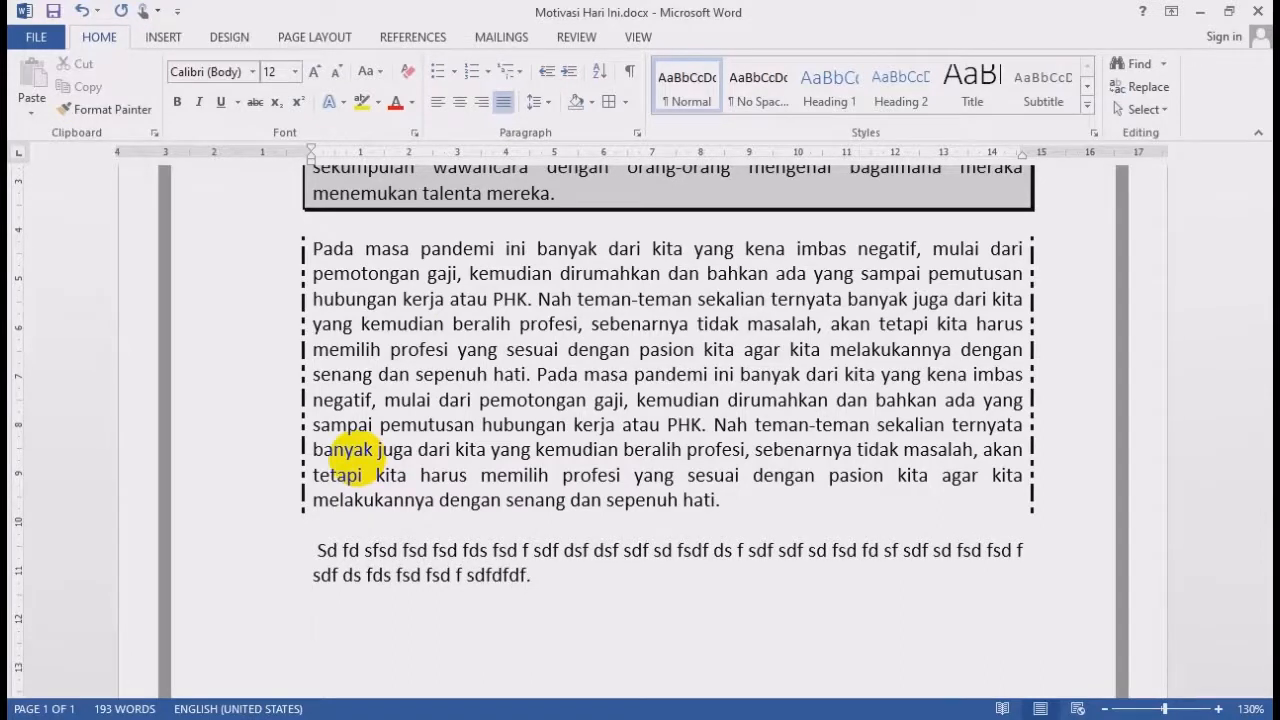
{"action": "key", "text": "ctrl+Return"}
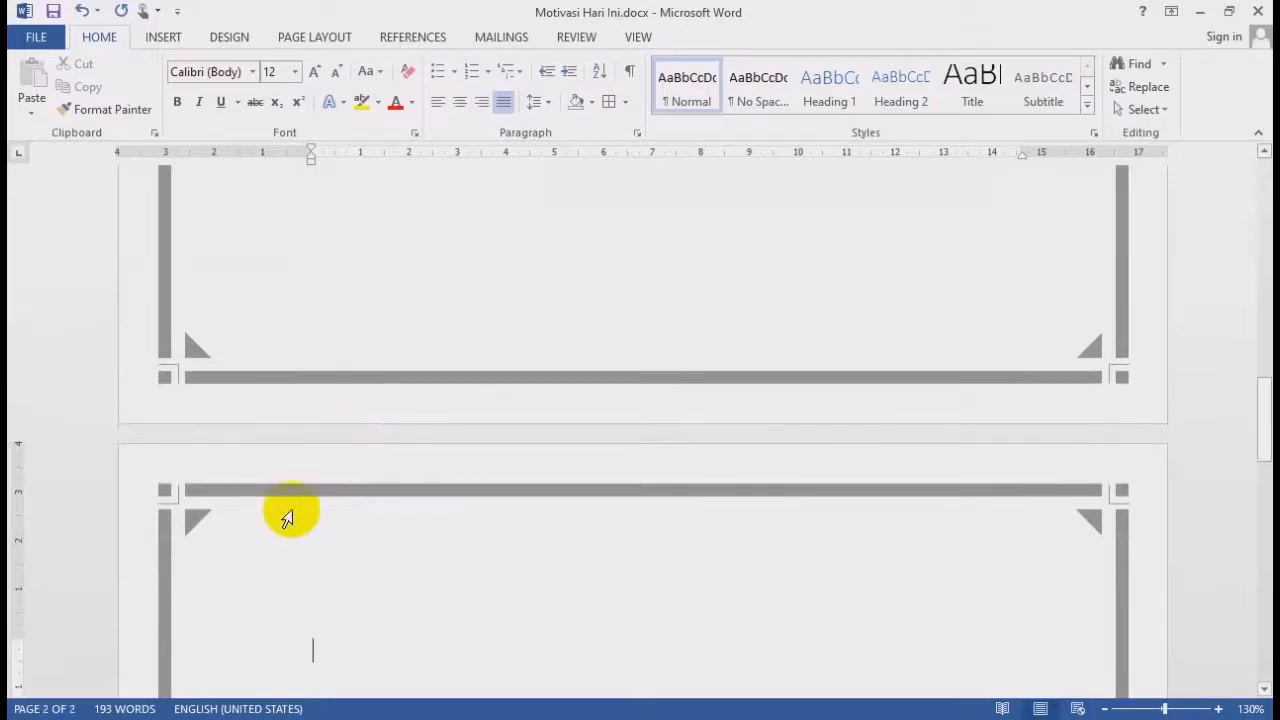
Enter filler lines "Fdg dgdfg", "Gdfg dfg", "Dfgdfg dfgdfgdfg df" and "gdfgdfg" on page two, insert another page break and review the borders on all pages
{"action": "type", "text": "Fdg dgdfg Gdfg dfg"}
{"action": "key", "text": "Return"}
{"action": "type", "text": "Dfgdfg dfgdfgdfg df"}
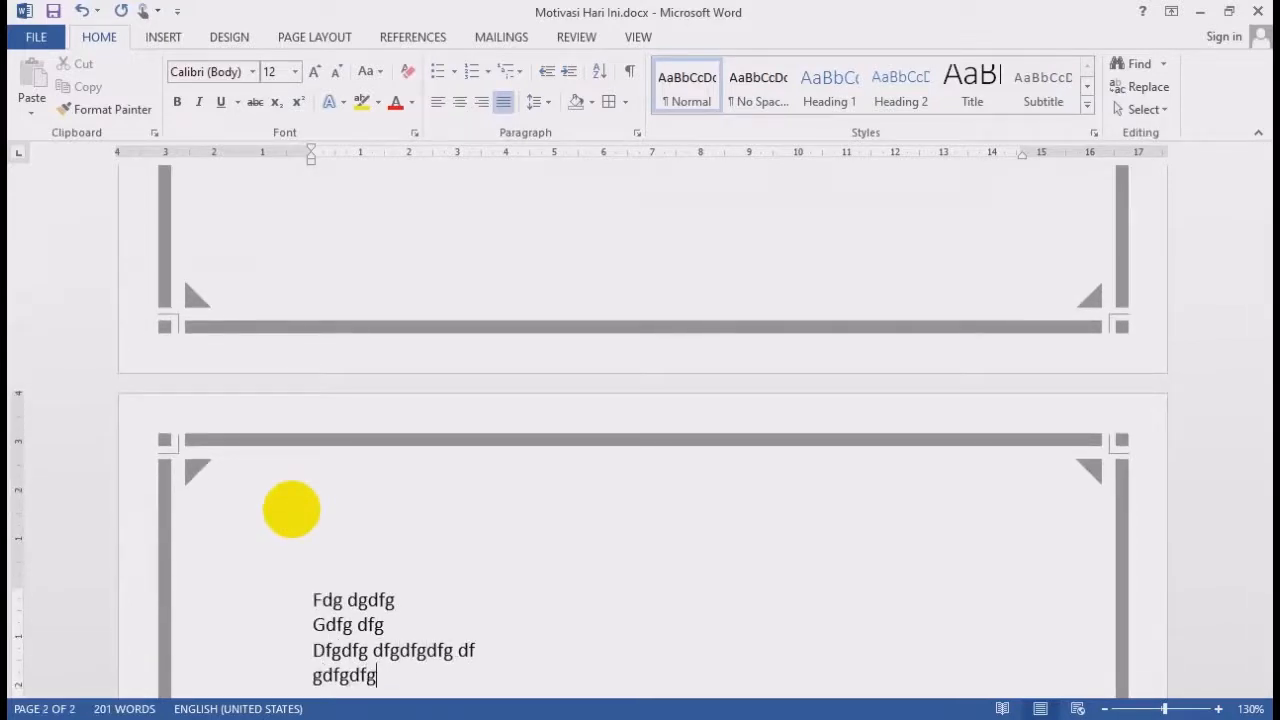
{"action": "key", "text": "Return"}
{"action": "key", "text": "ctrl+Return"}
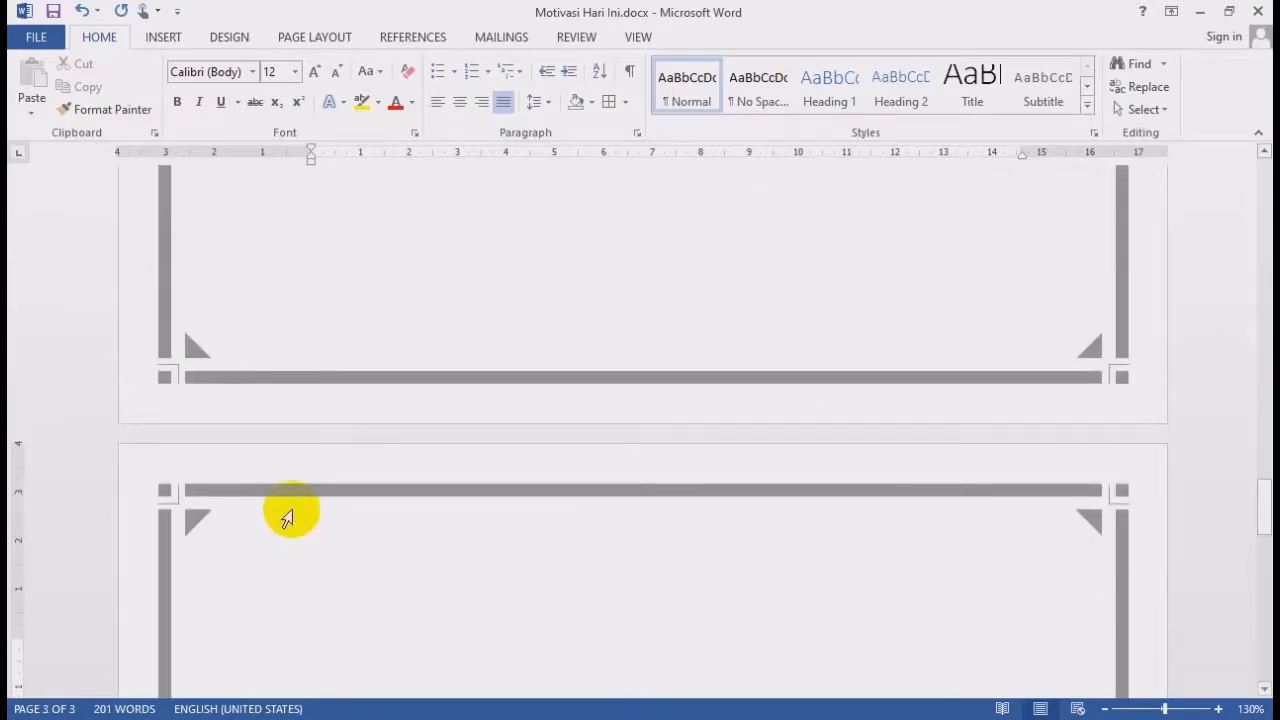
{"action": "scroll", "coordinate": [388, 496], "scroll_direction": "up", "scroll_amount": 5}
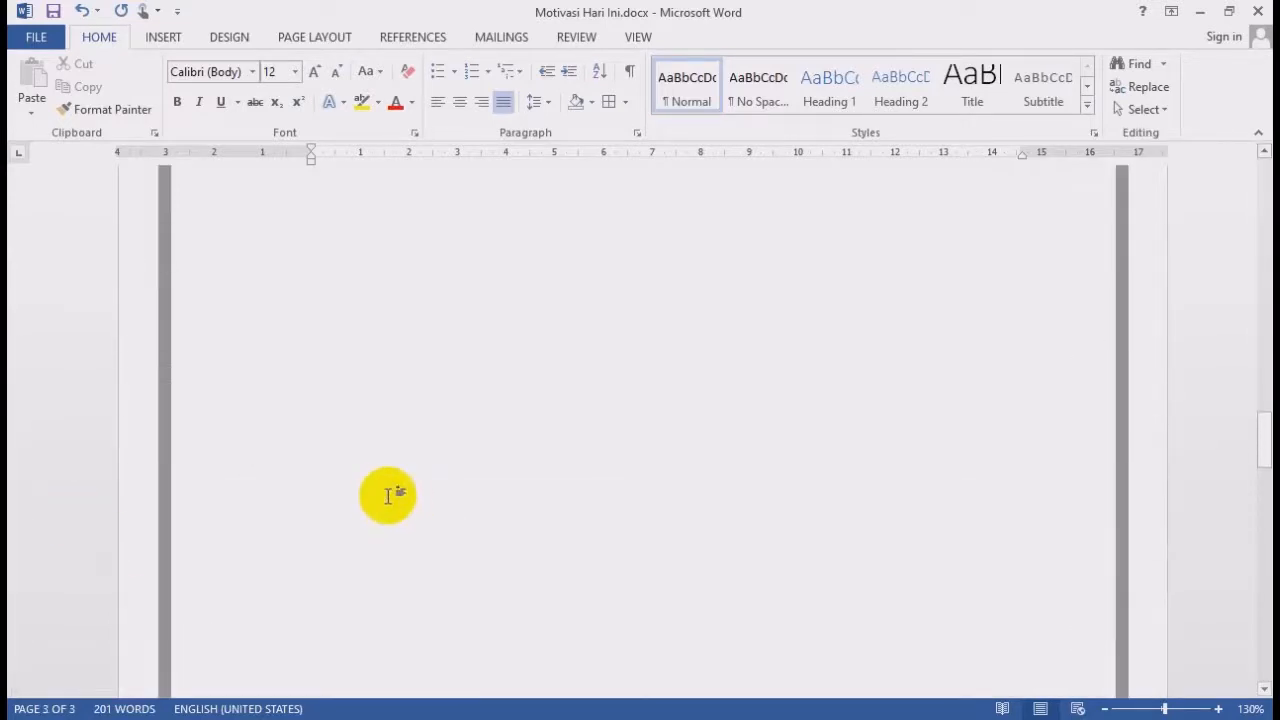
{"action": "scroll", "coordinate": [388, 496], "scroll_direction": "up", "scroll_amount": 20}
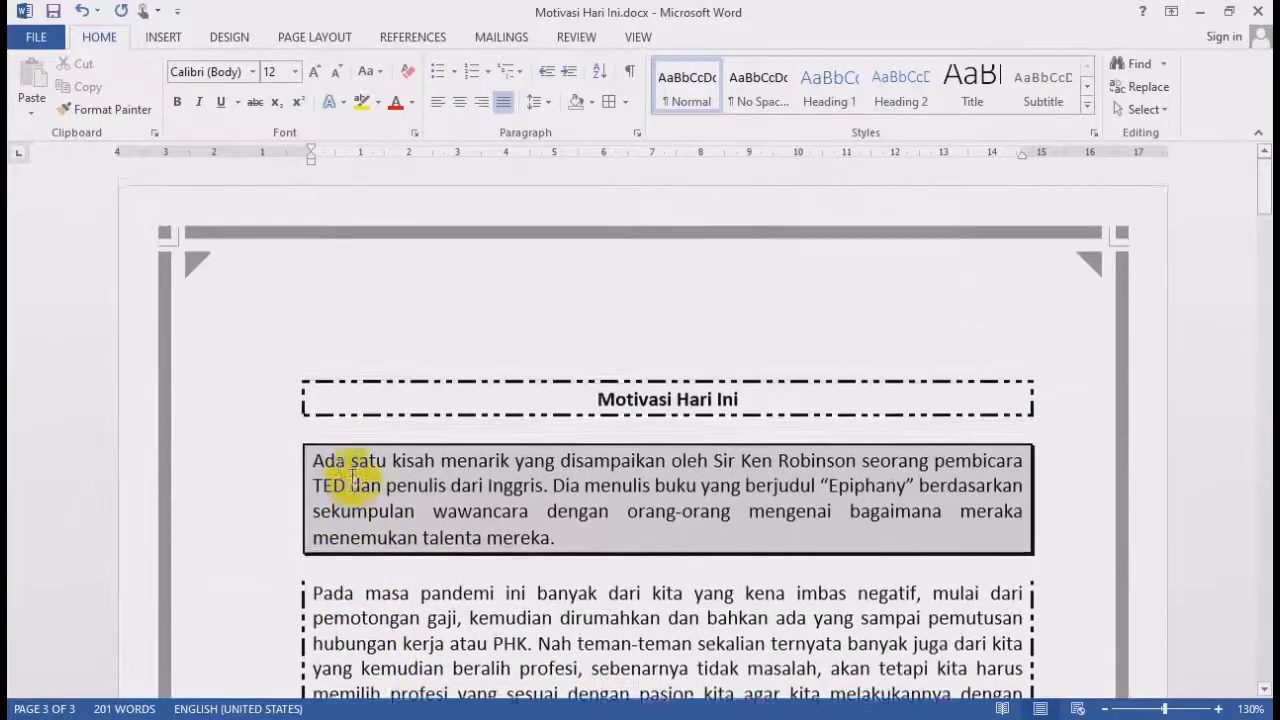